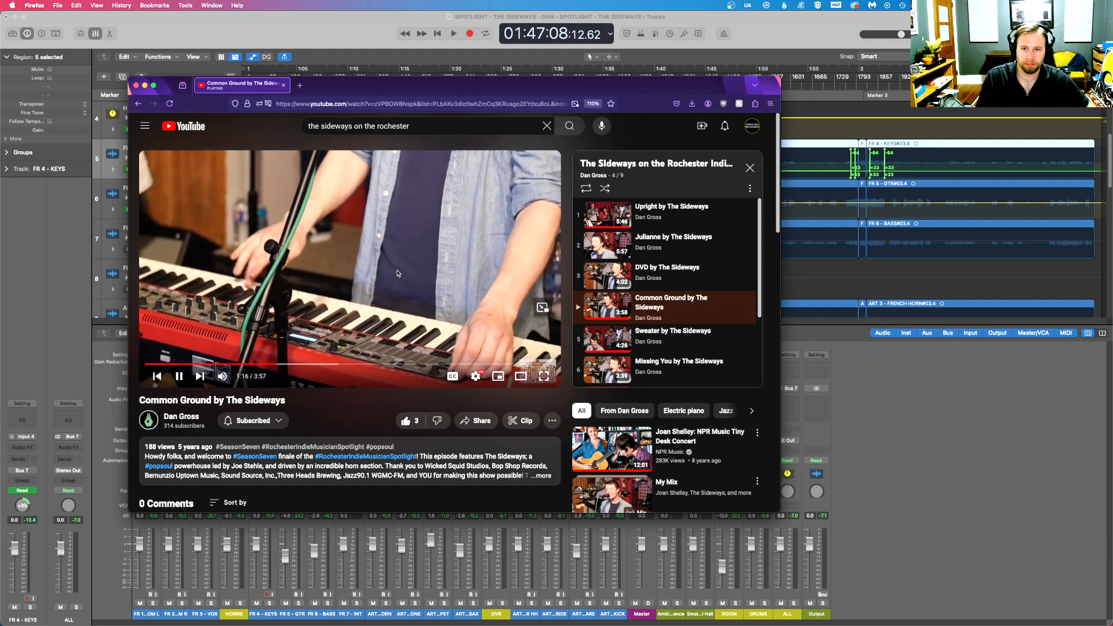
- Switch from the YouTube video to the Logic Pro project and place the playhead at about 01:49:04
key(ctrl+Up)
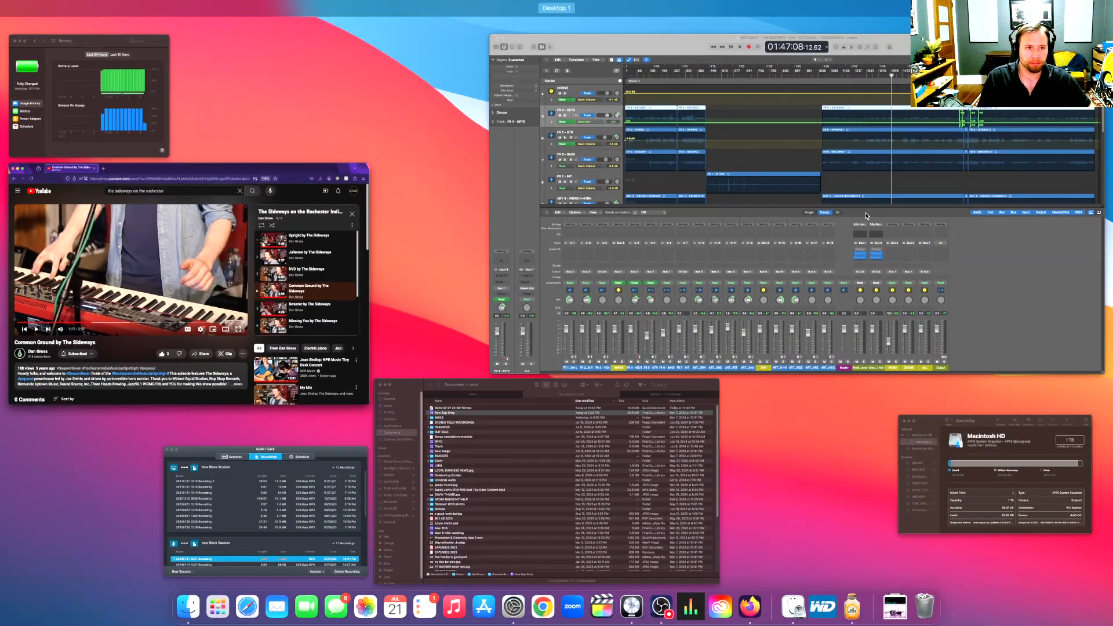
click(865, 215)
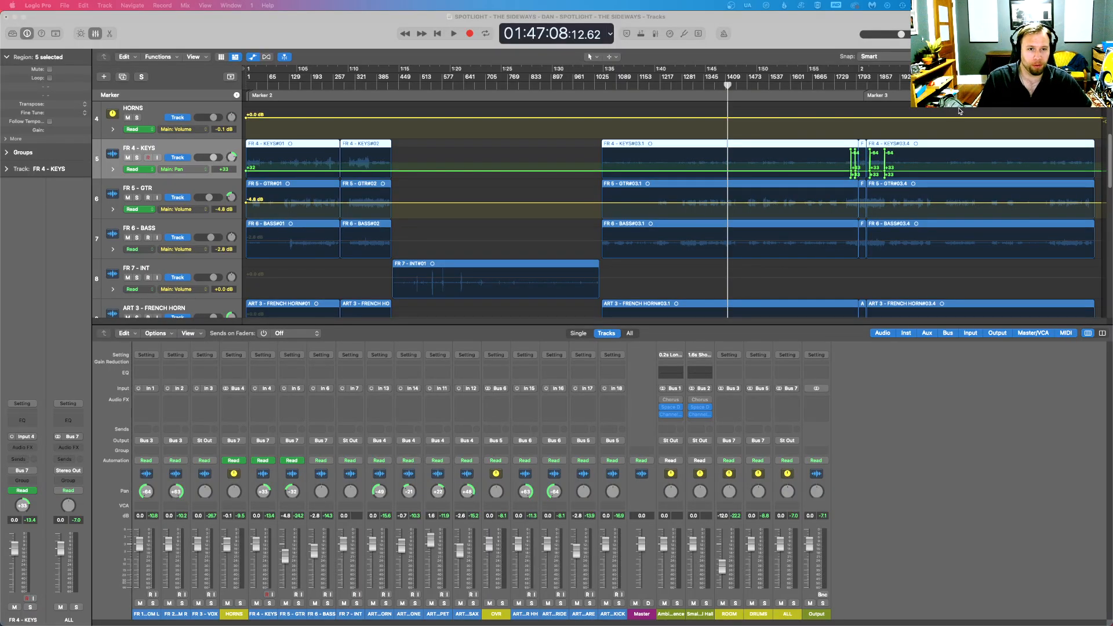
drag(741, 86, 746, 86)
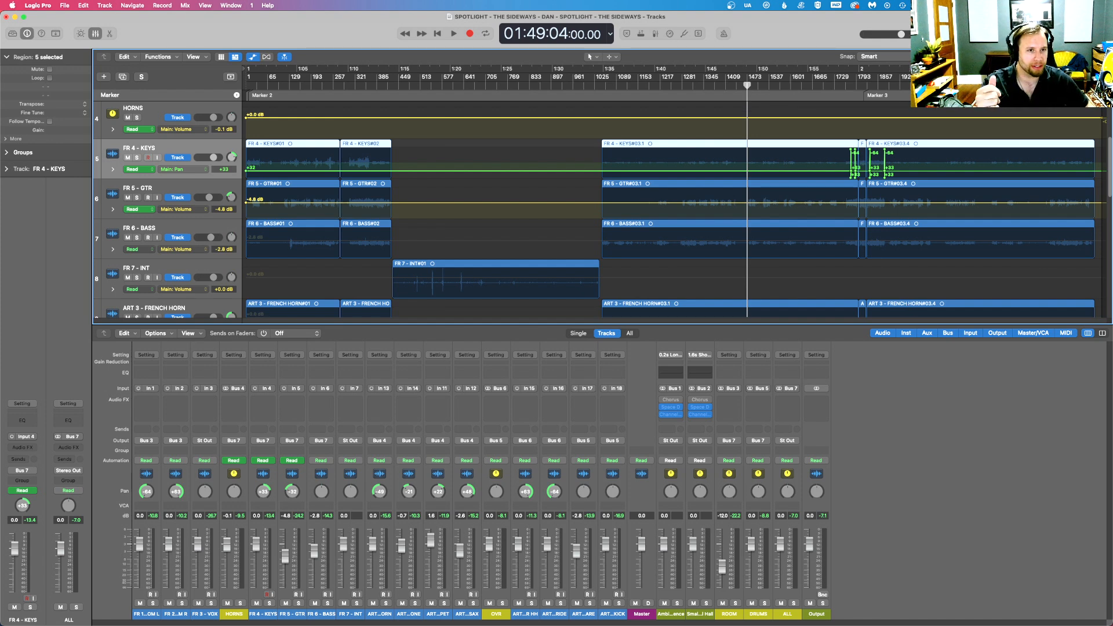
drag(1079, 57, 1085, 57)
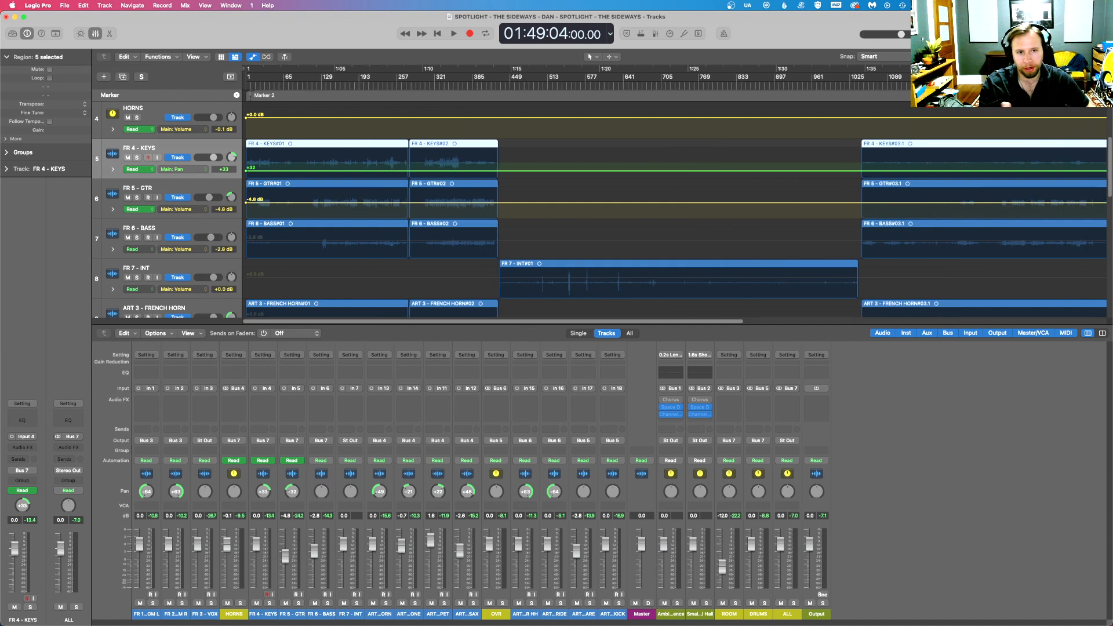
scroll(673, 323, right, 10)
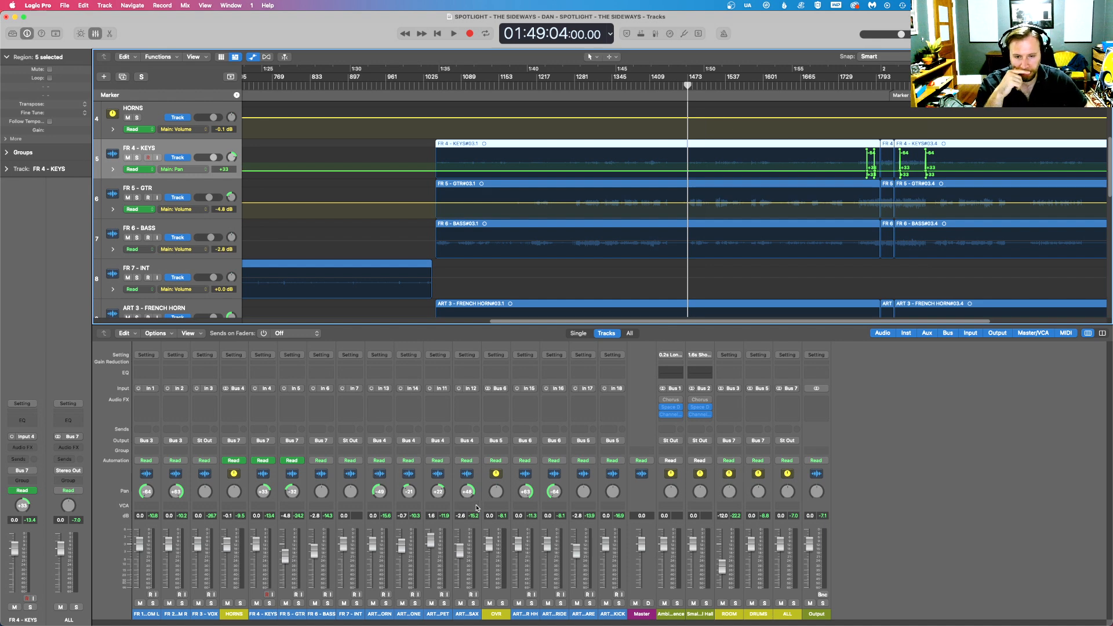
- Examine the HORNS, OVR, DRUMS, ROOM and ALL bus channel strips in the mixer
click(239, 598)
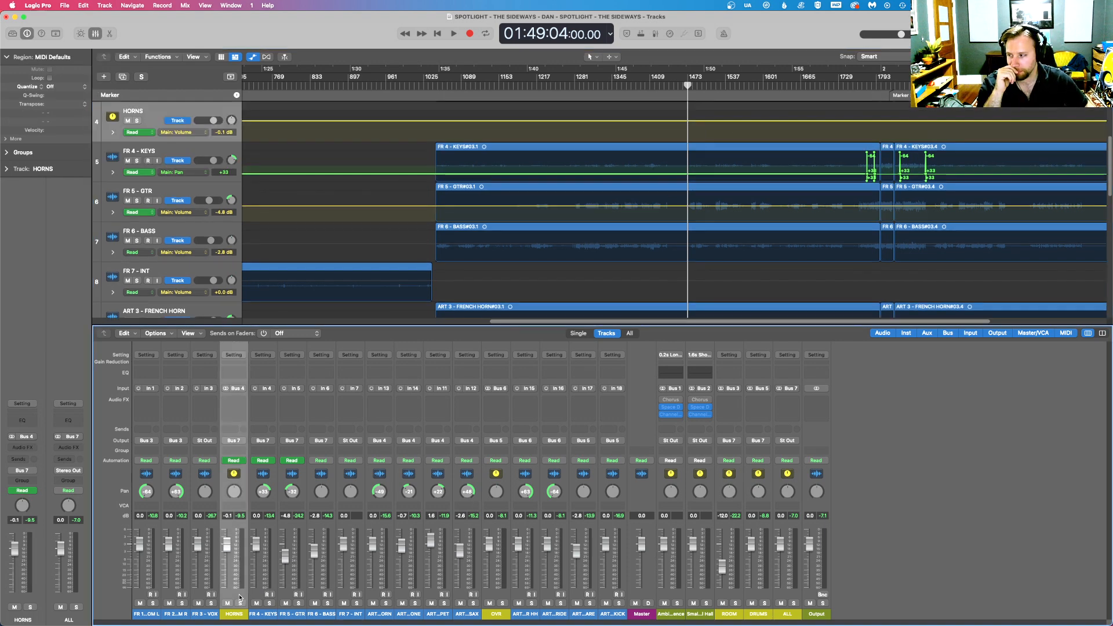
click(504, 598)
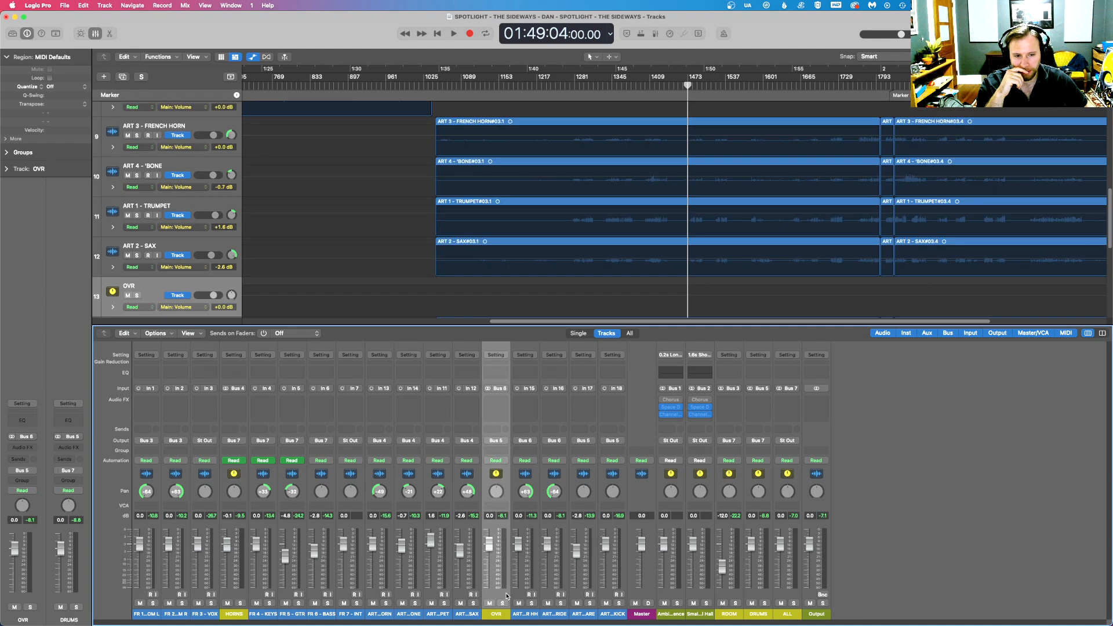
click(762, 597)
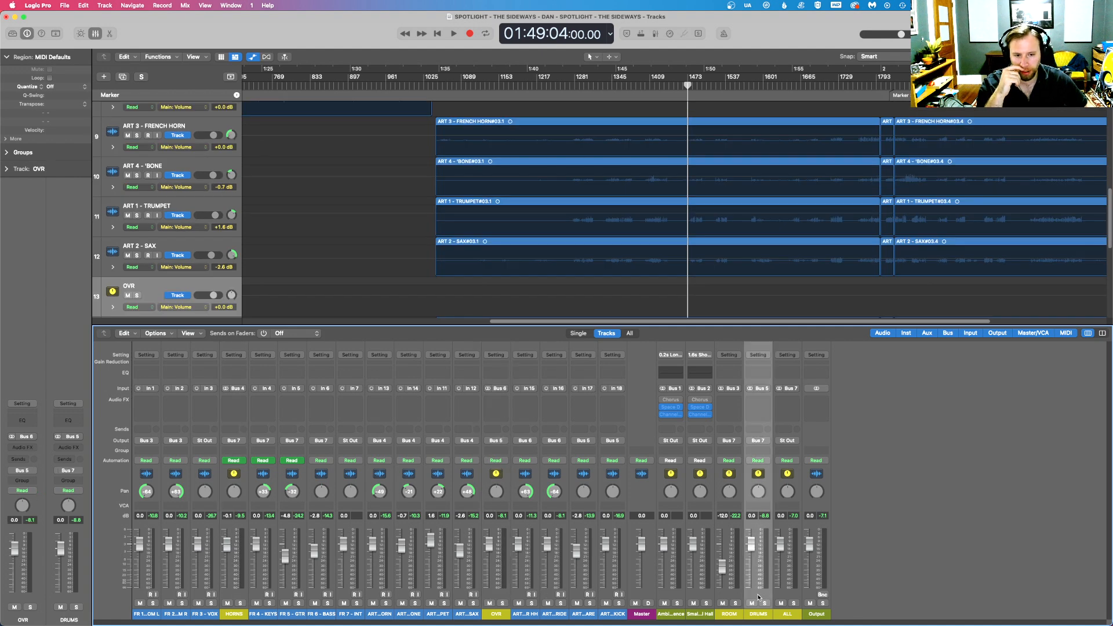
click(731, 598)
click(784, 593)
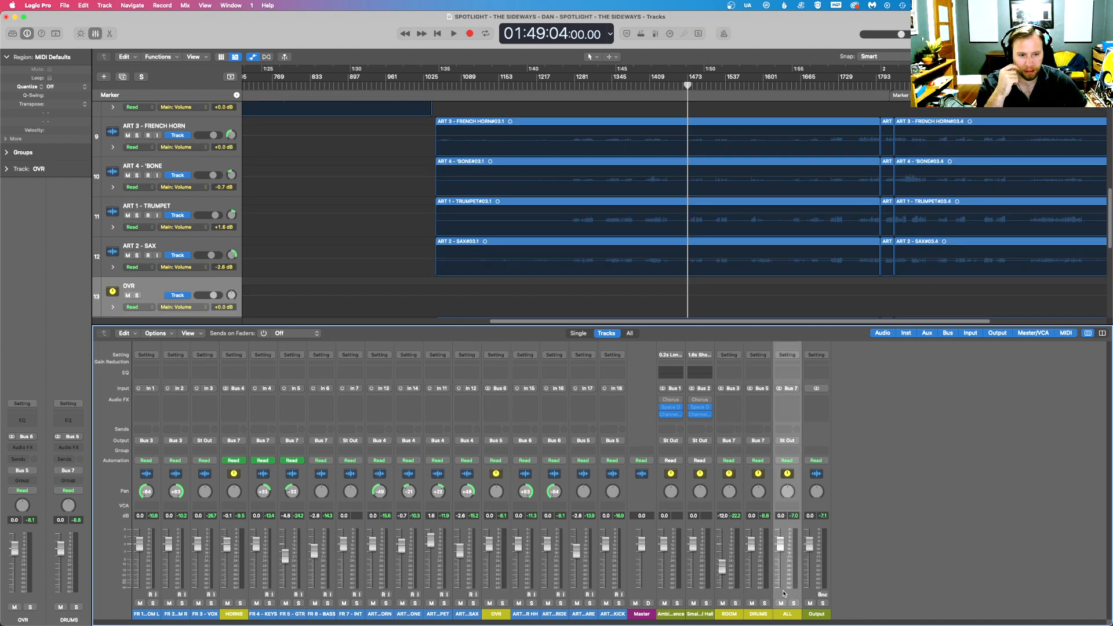
- Solo the ALL bus to audition the mix briefly, and unsolo it again
click(794, 604)
scroll(696, 242, up, 10)
key(space)
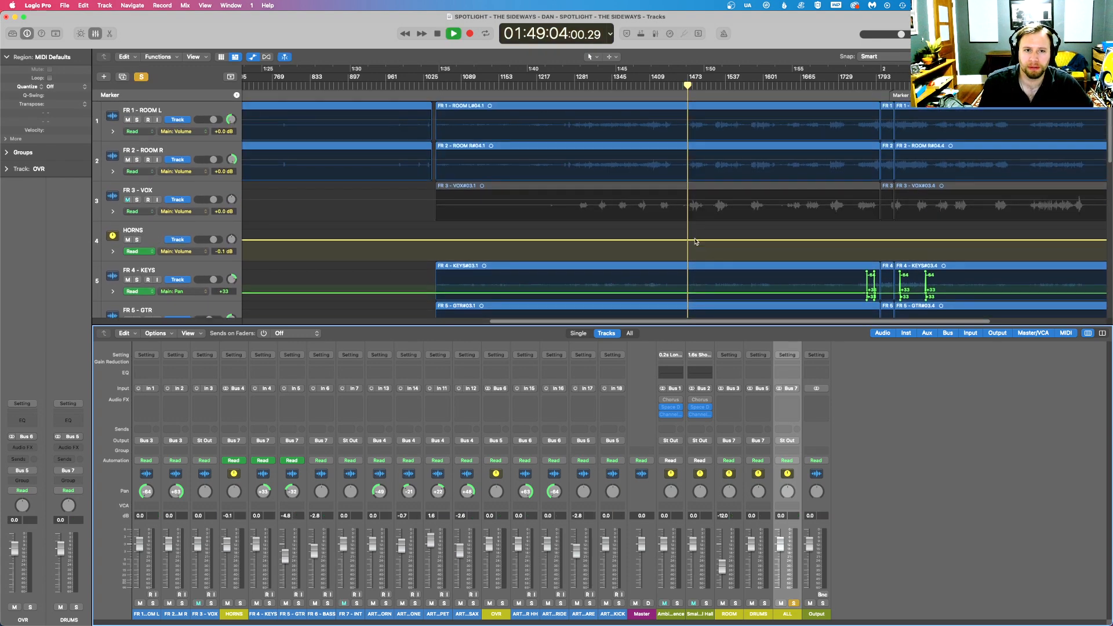
key(space)
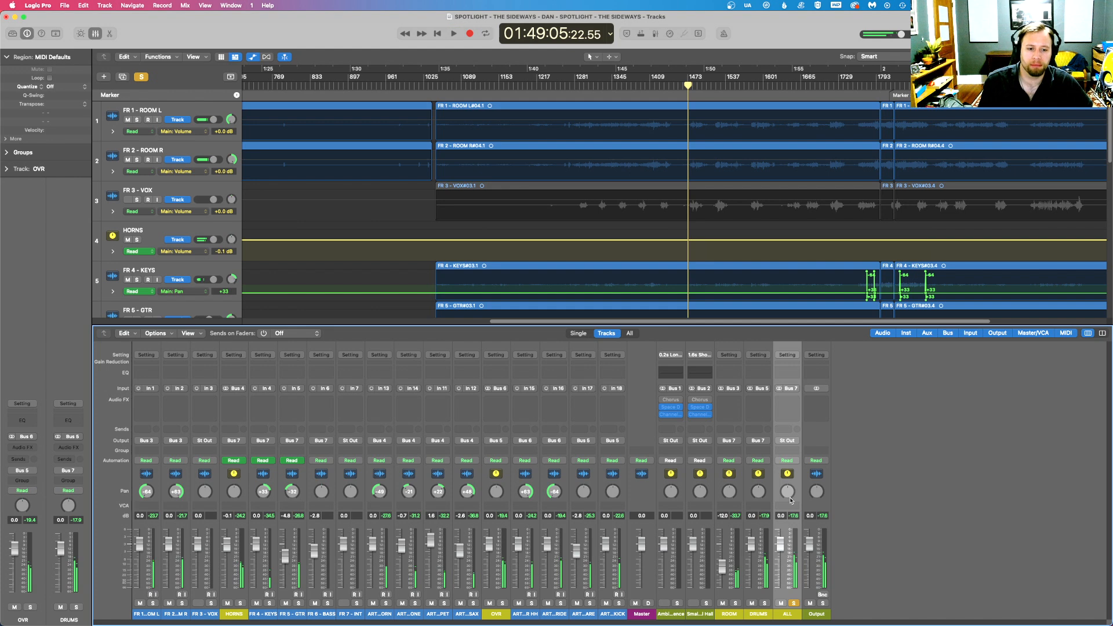
click(794, 603)
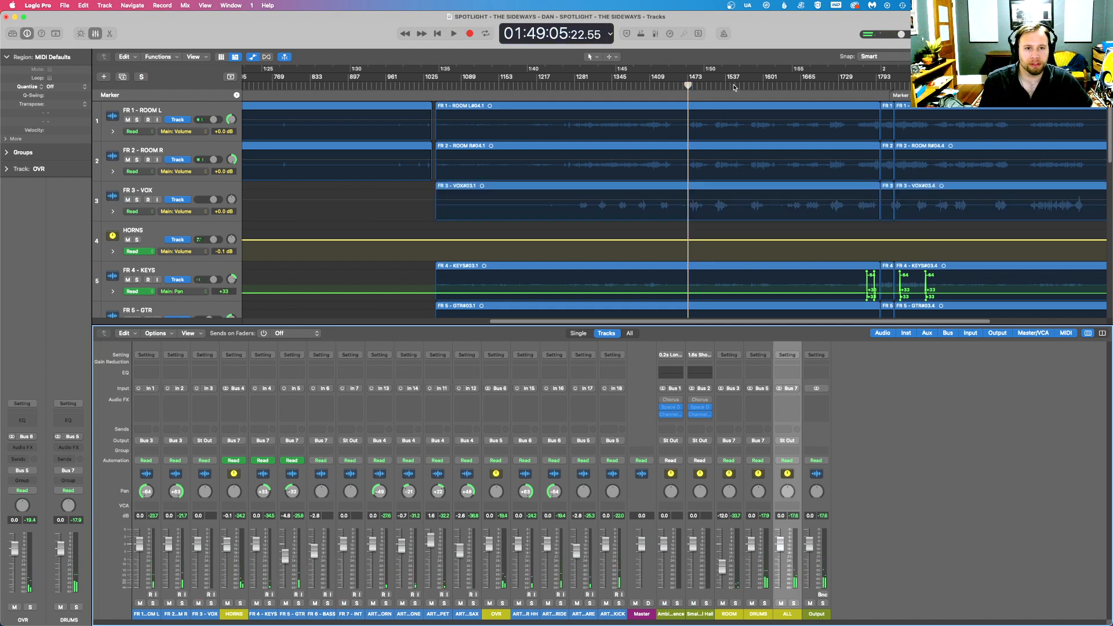
- Audition the full mix at about 01:54:45 and 01:58:42, and stop playback there
click(758, 87)
key(space)
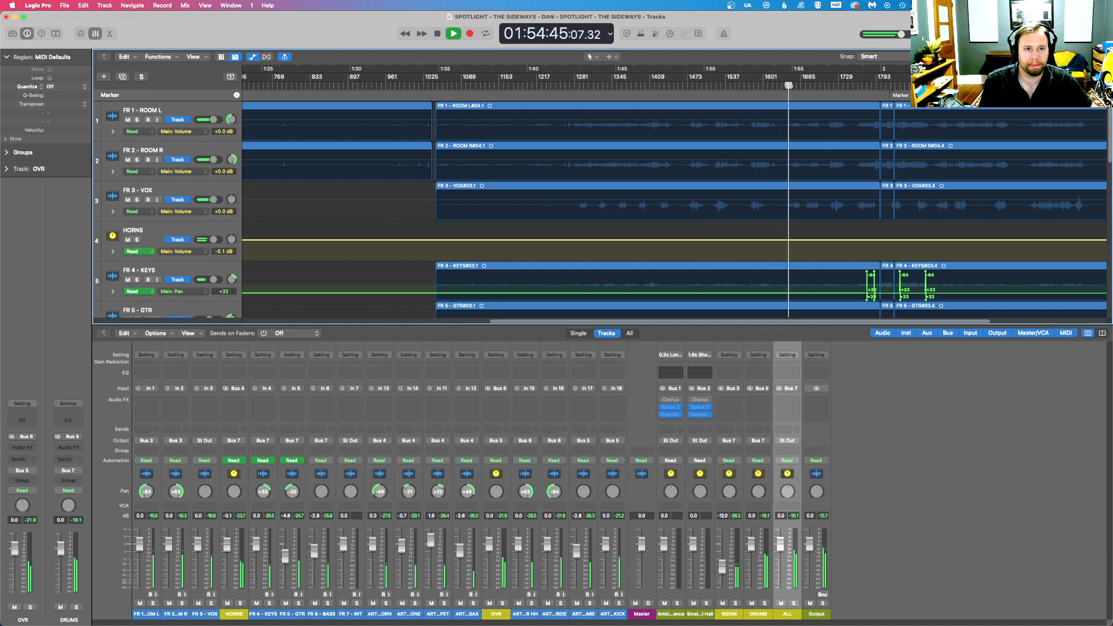
click(856, 87)
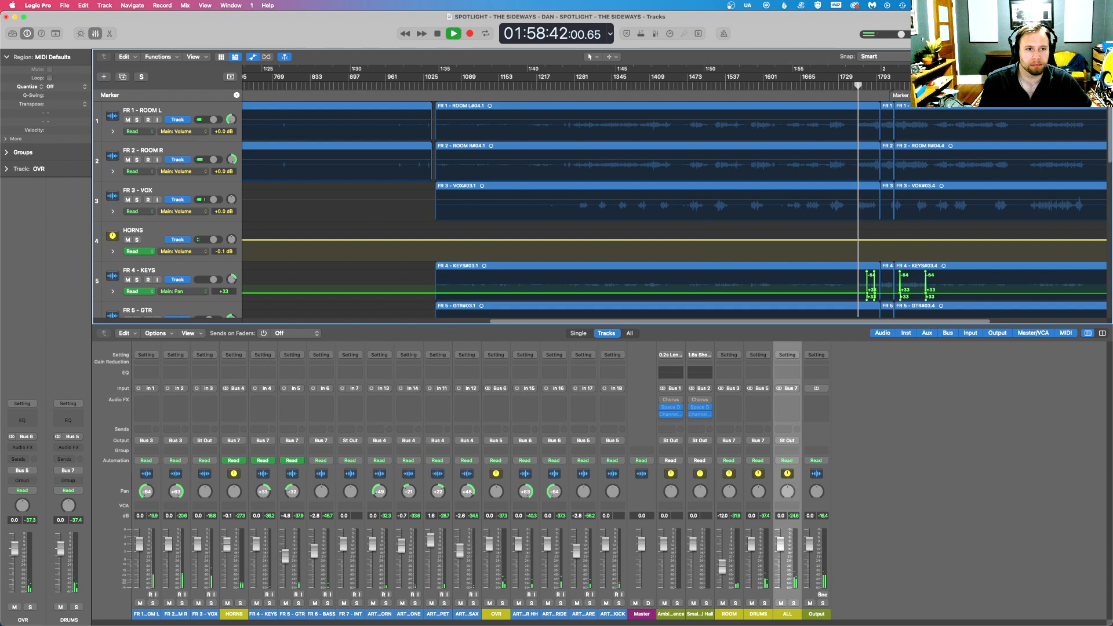
key(super+Right)
key(super+Right)
key(space)
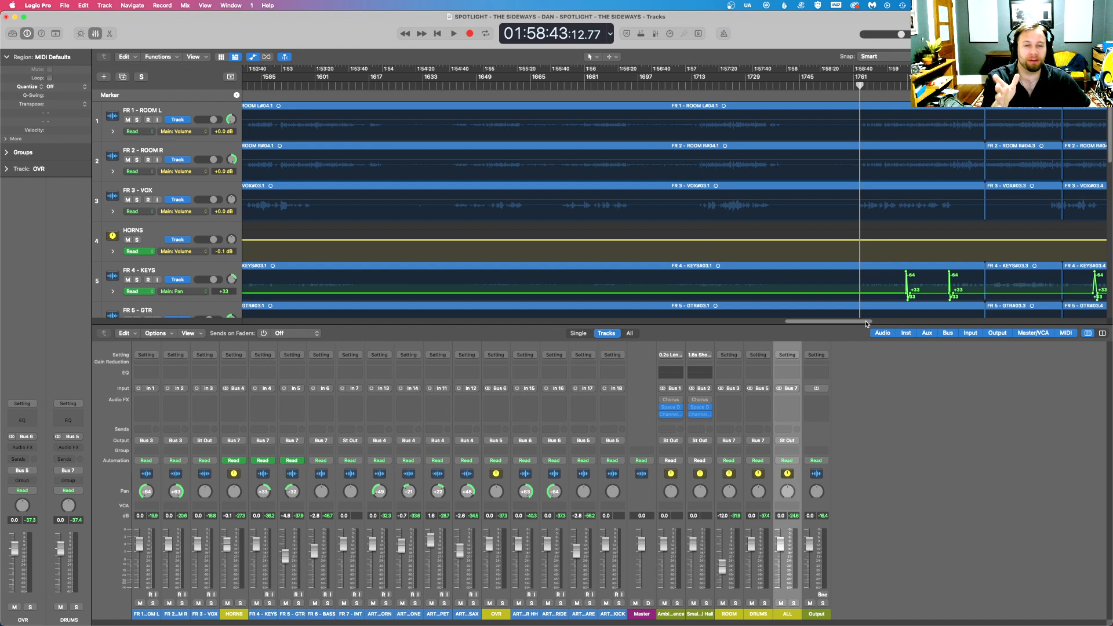
- Delete the pan automation spikes on the FR 4 - KEYS track around Marker 3
scroll(867, 324, right, 10)
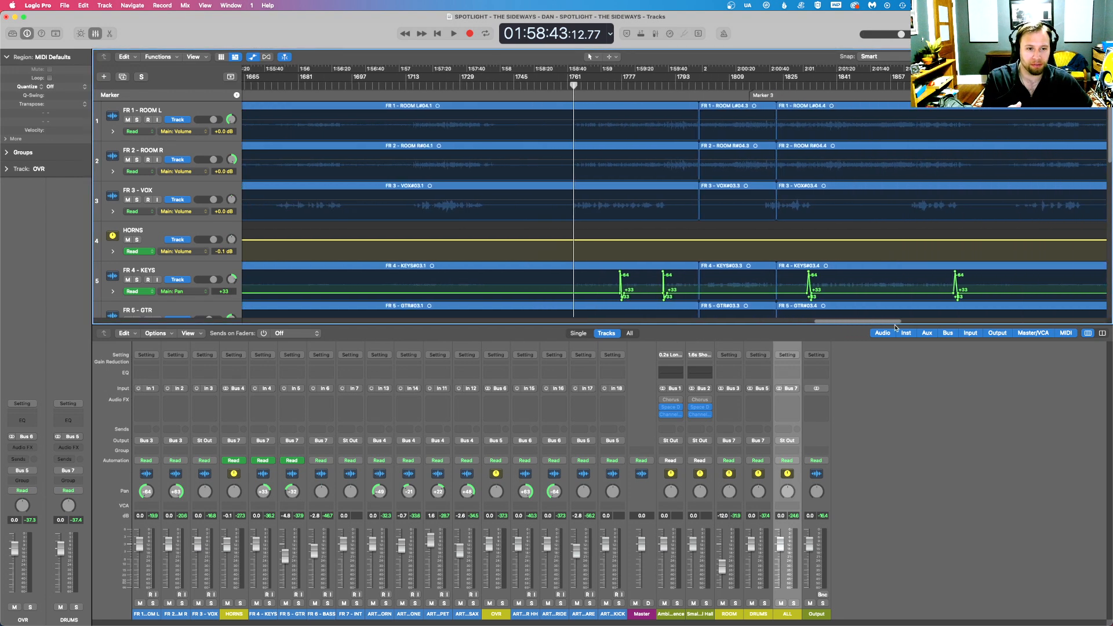
drag(596, 282, 972, 306)
key(Delete)
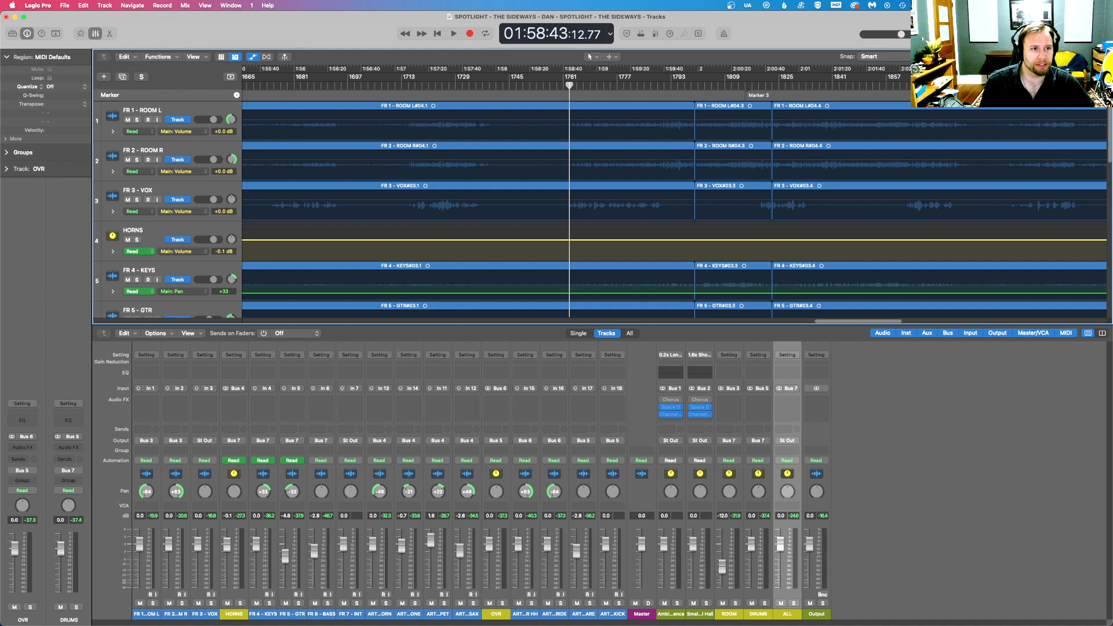
- Play the full mix up to about 01:59:08 to check the passage without the keys' pan jumps
key(super+Right)
key(super+Right)
key(super+Right)
key(space)
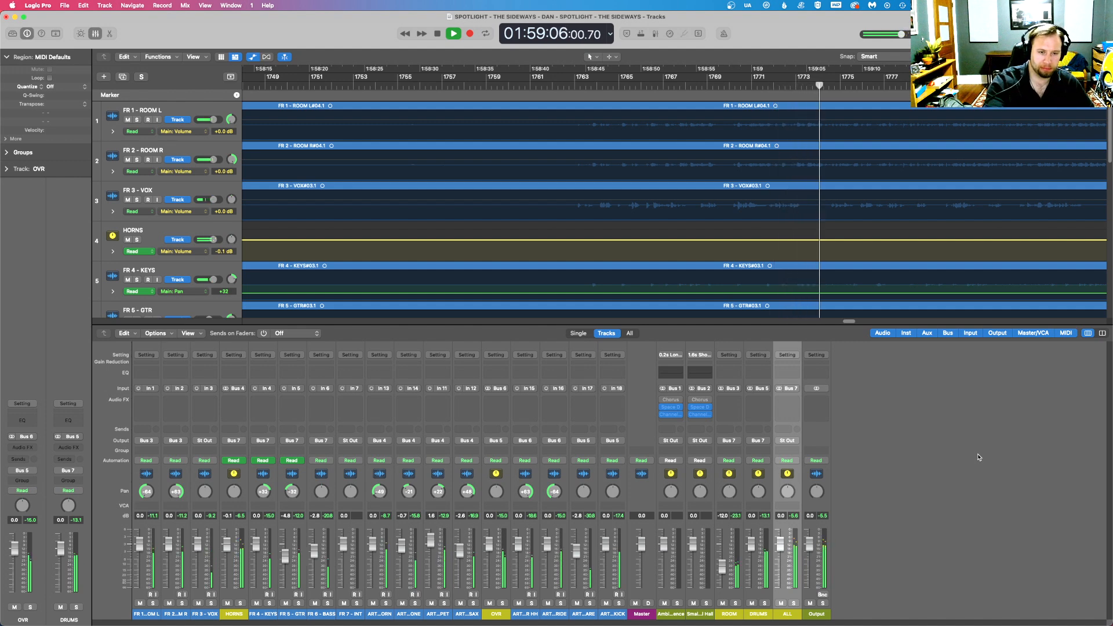
key(space)
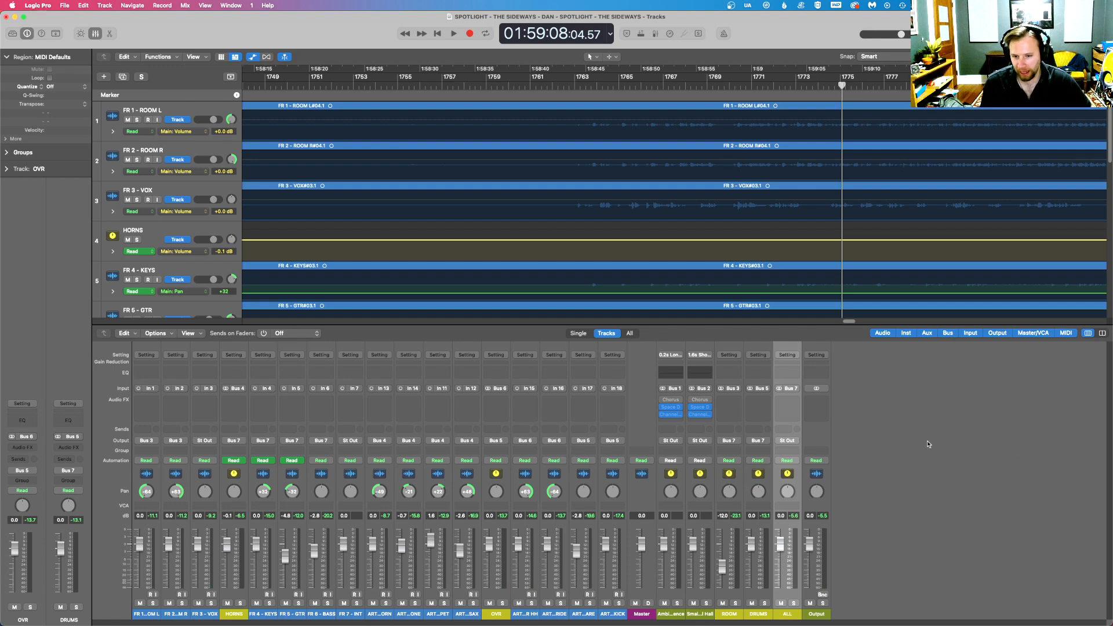
- Solo the FR 6 - BASS track and play it from about 01:59:08, skipping ahead to about 01:59:17
click(331, 603)
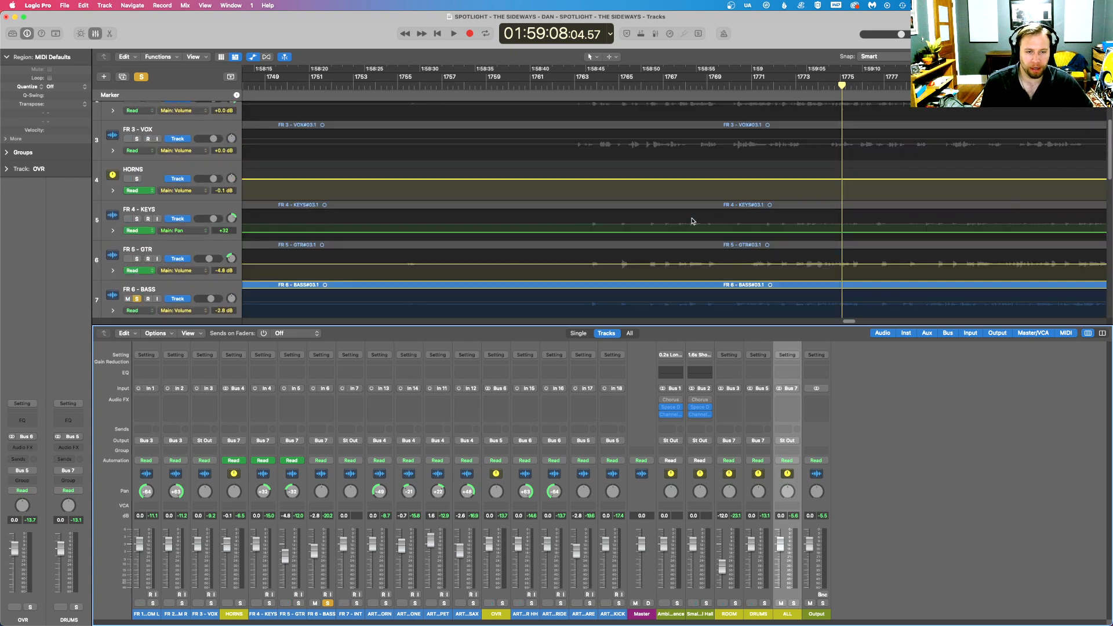
key(space)
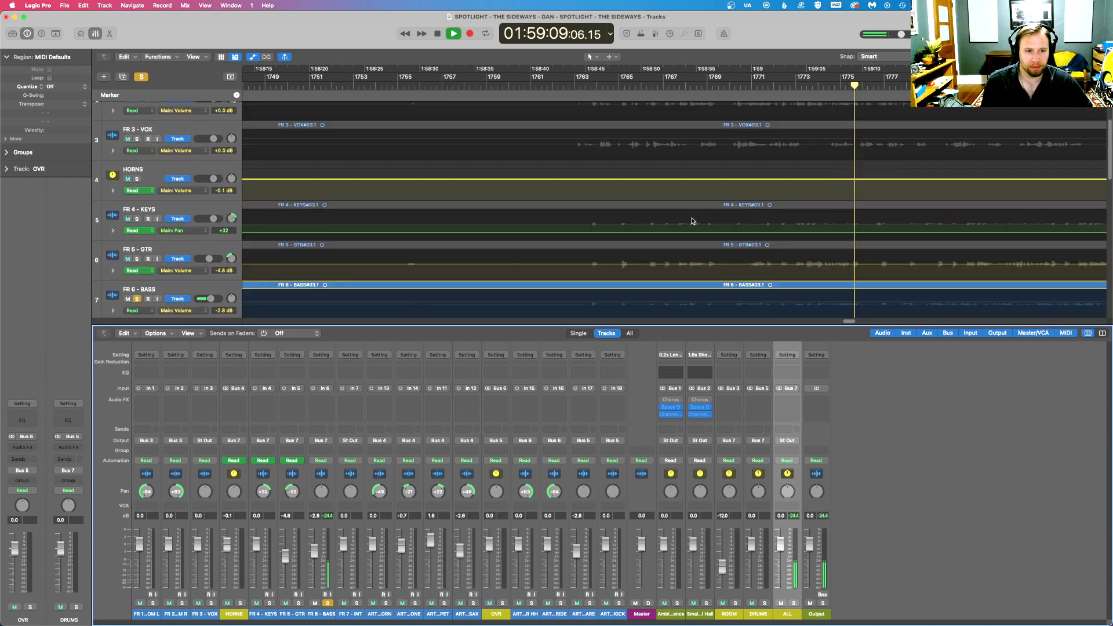
click(950, 123)
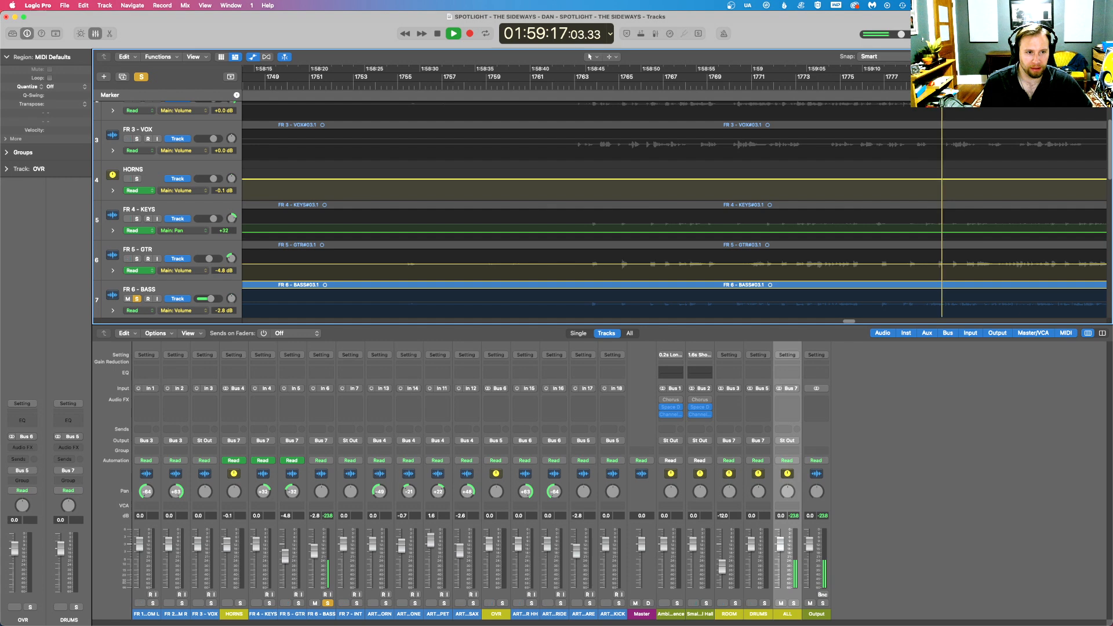
key(super+Left)
key(super+Left)
key(super+Left)
key(super+Left)
key(super+Left)
key(super+Left)
key(super+Left)
key(super+Left)
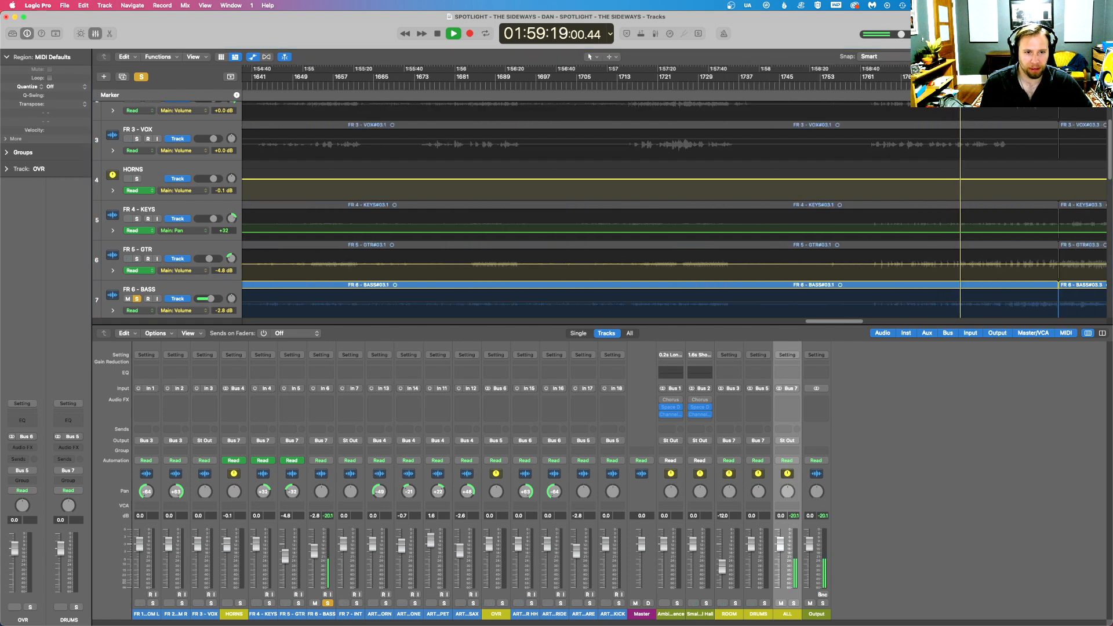
- Audition the soloed bass at about 01:43:38, 01:40:39, 02:01:30 and 01:56:33, and stop playback
scroll(601, 171, down, 1)
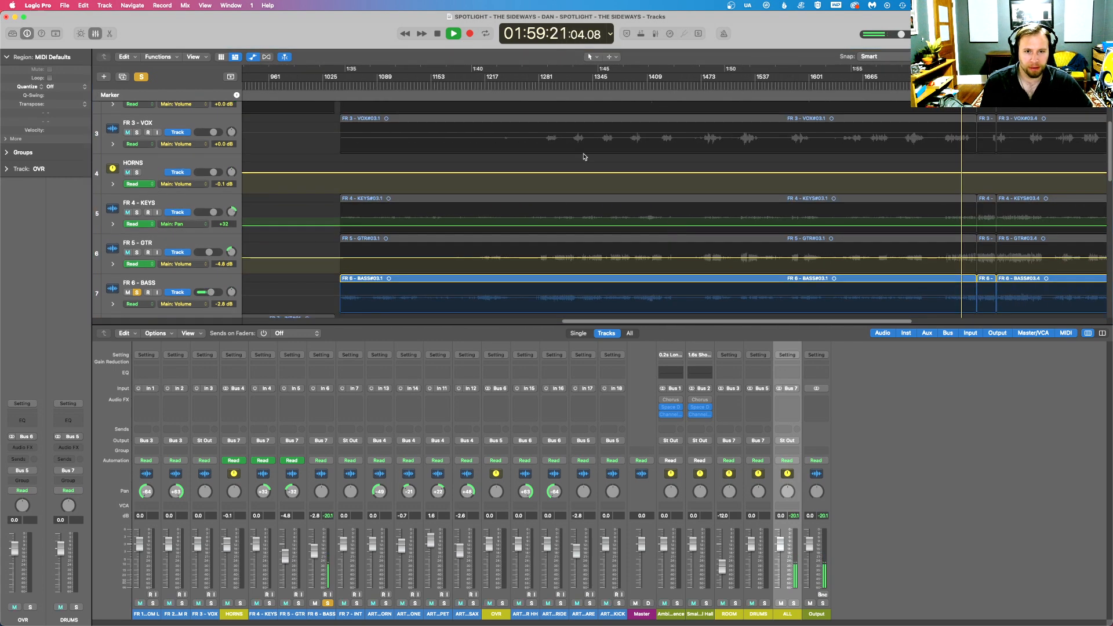
click(563, 81)
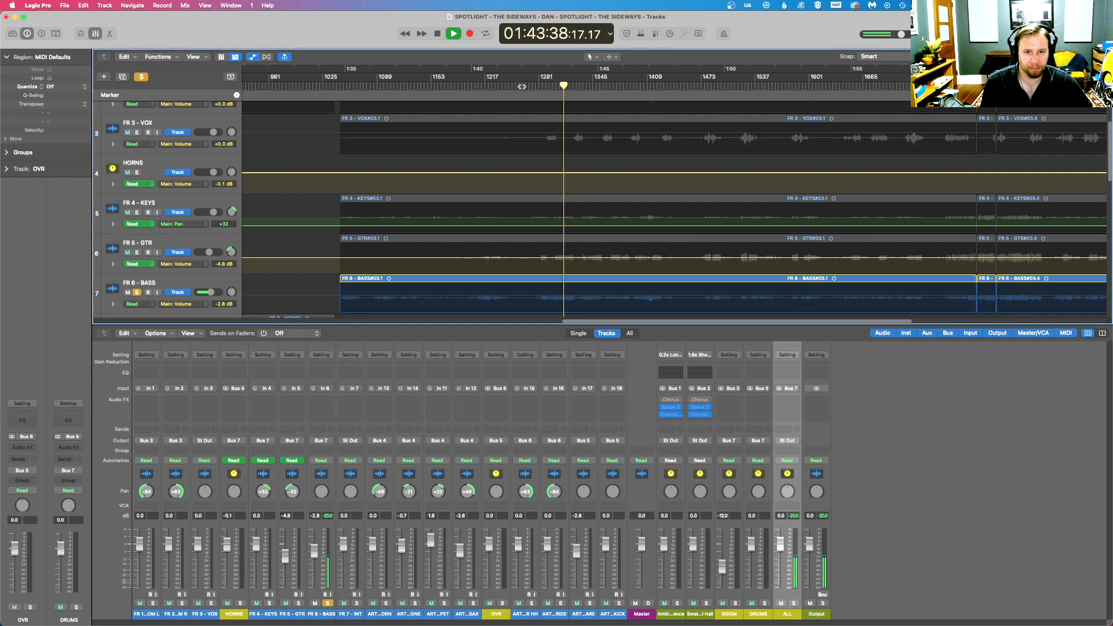
click(488, 82)
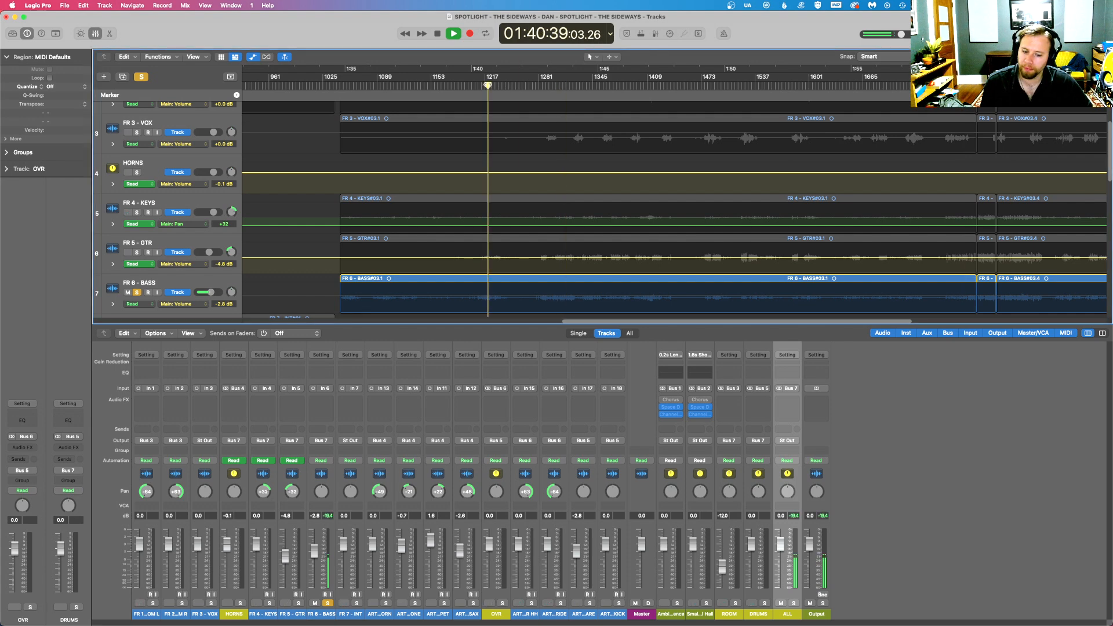
click(1016, 81)
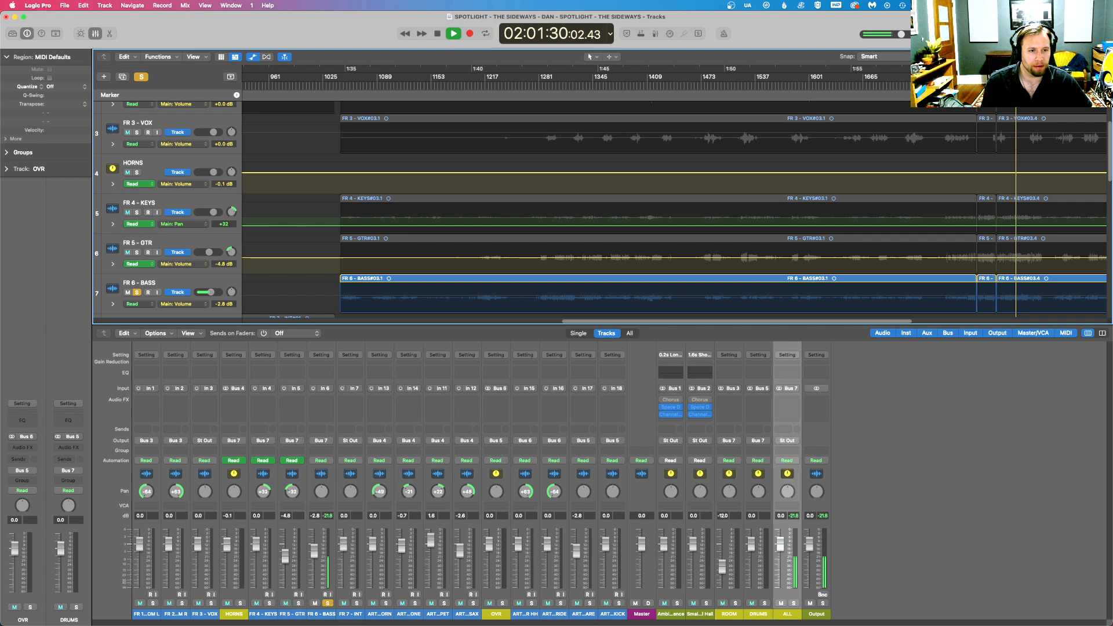
click(890, 85)
key(space)
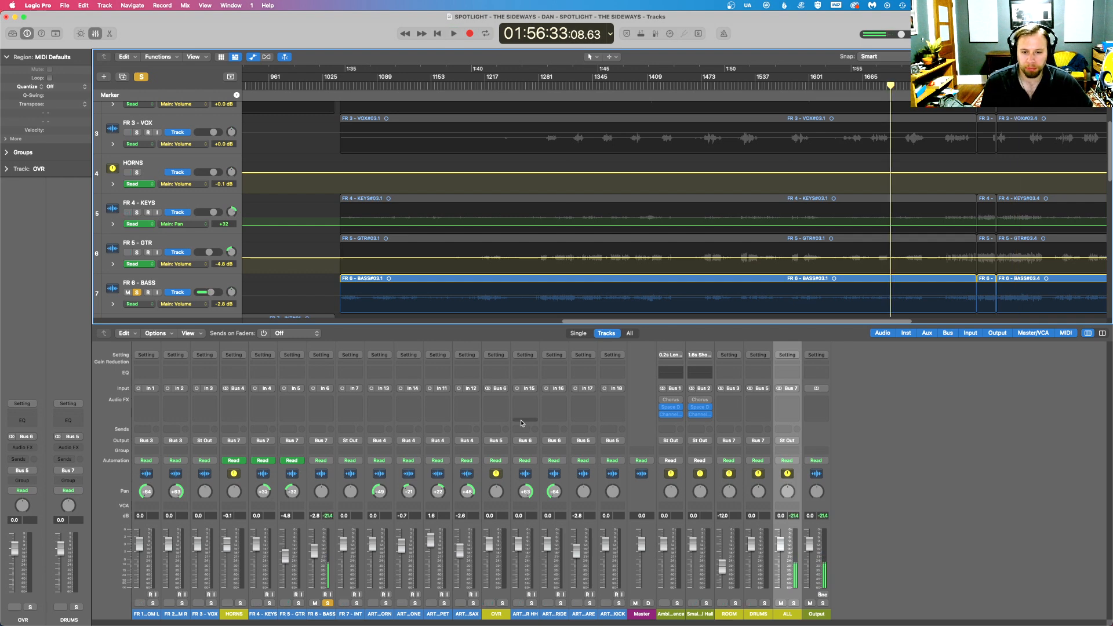
- Insert the mono iZotope RX 9 De-crackle plug-in on the FR 6 - BASS channel
click(329, 400)
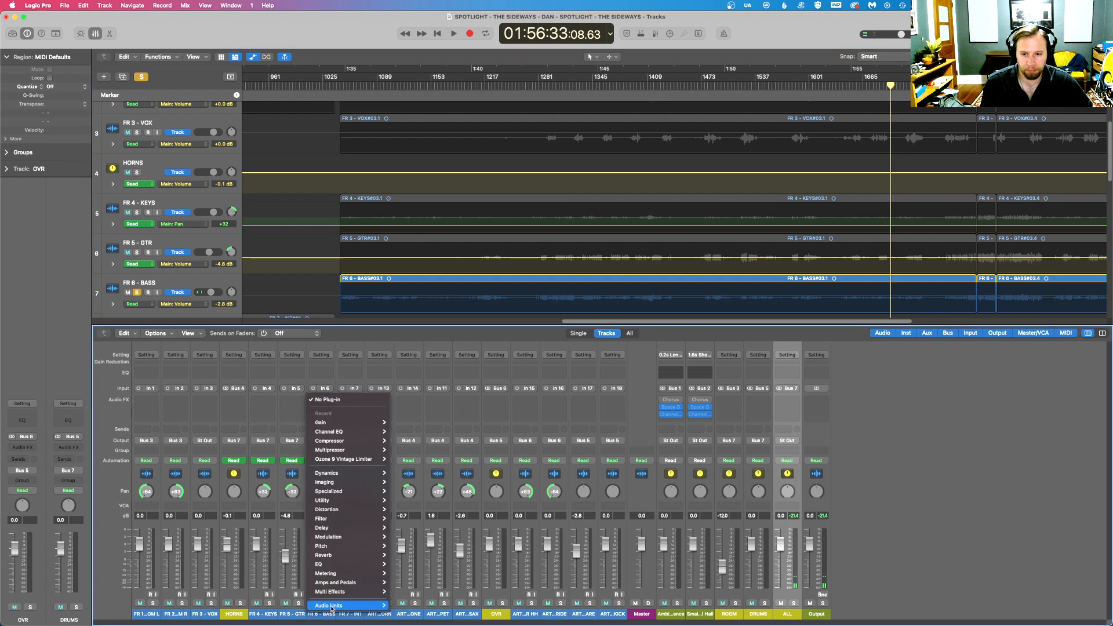
mouse_move(363, 608)
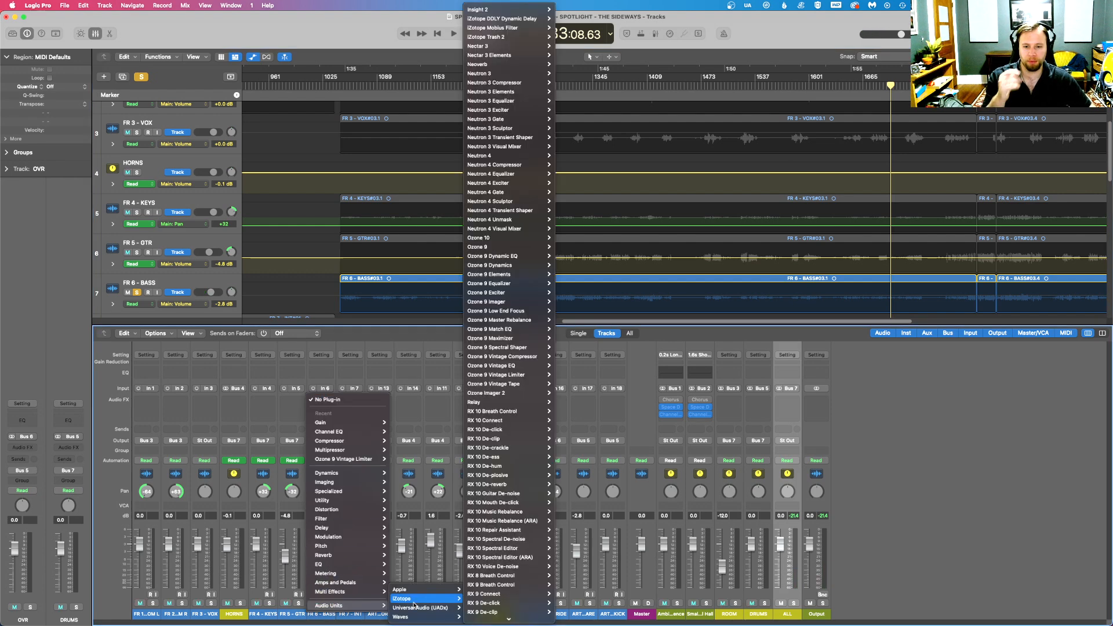
mouse_move(411, 609)
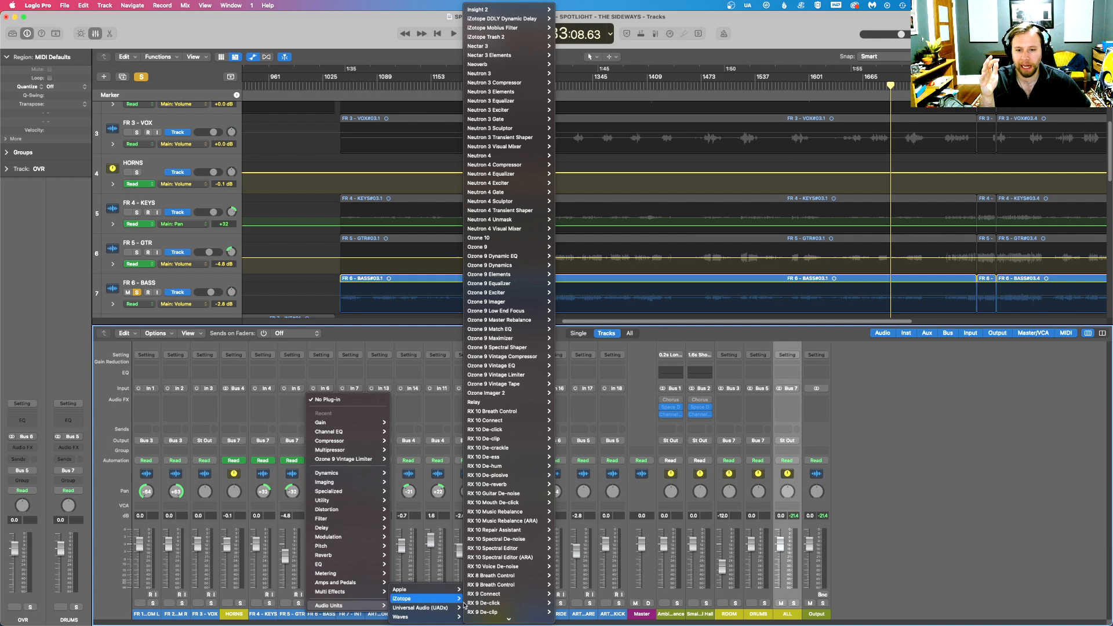
scroll(523, 557, down, 1)
scroll(523, 556, down, 3)
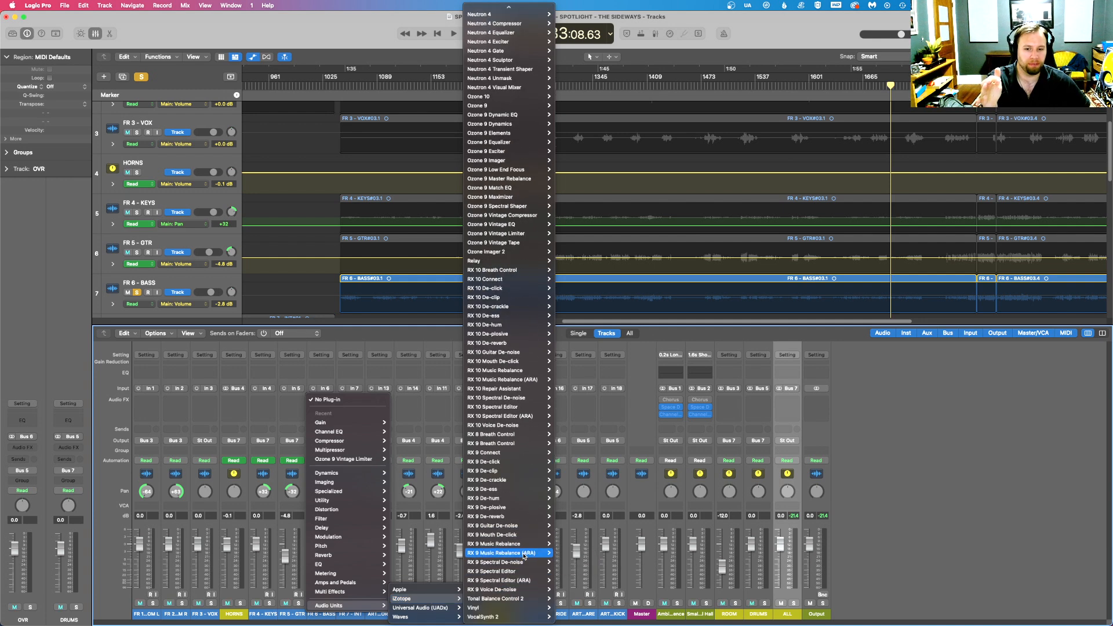
mouse_move(529, 571)
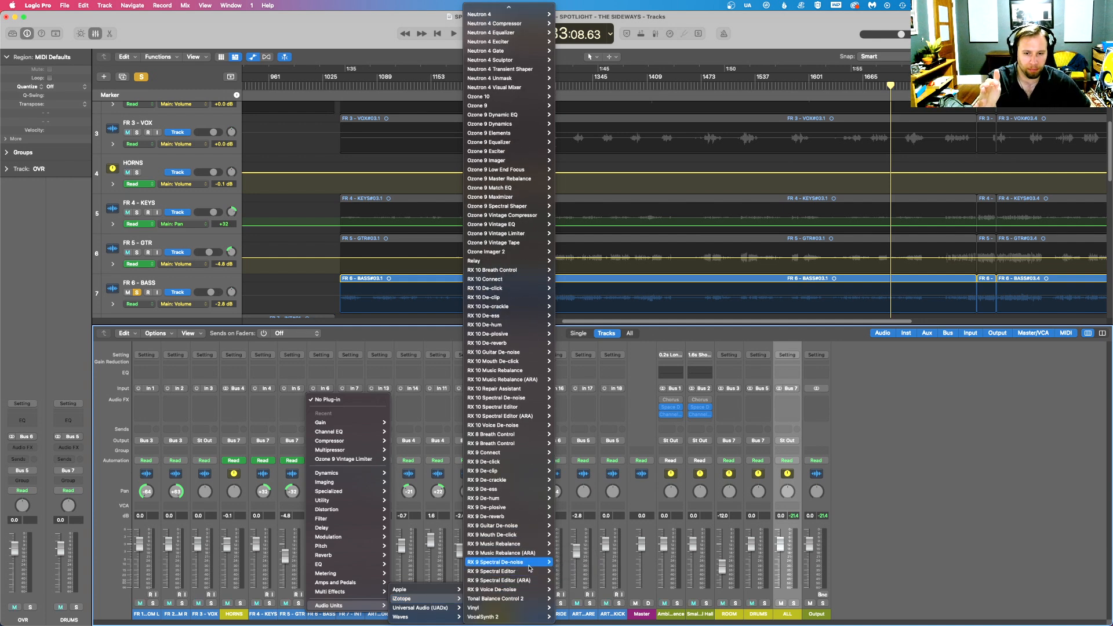
mouse_move(513, 503)
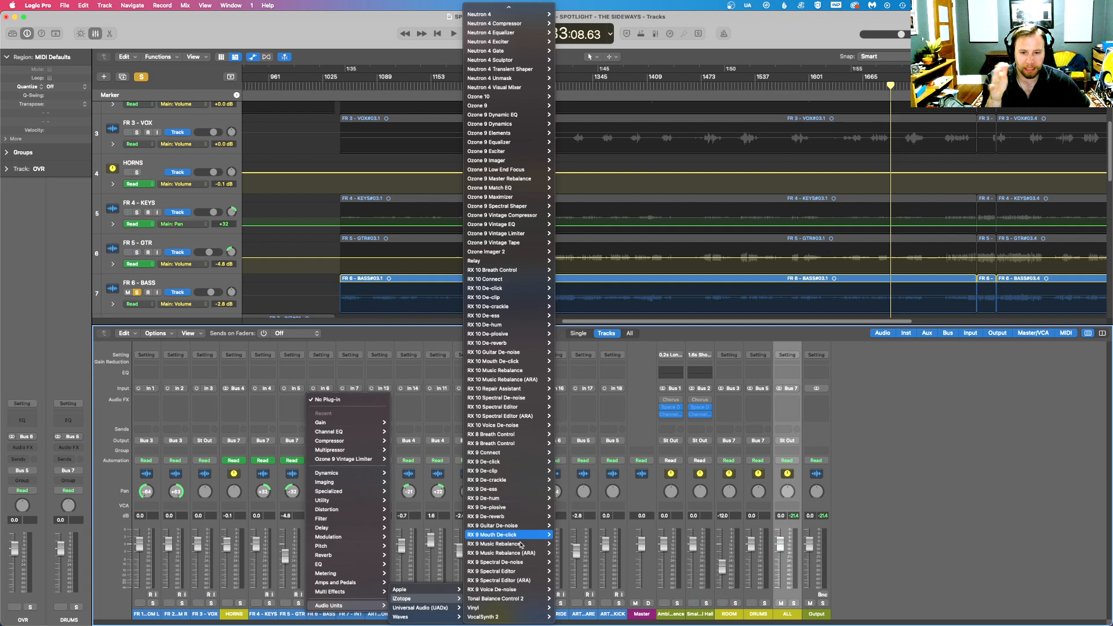
mouse_move(519, 477)
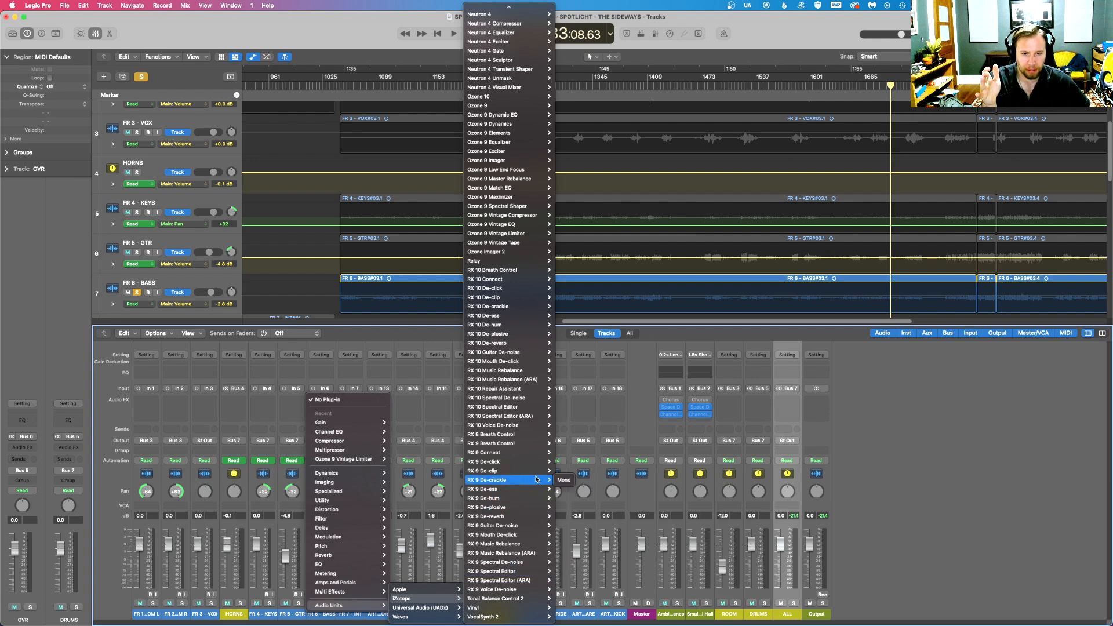
click(562, 480)
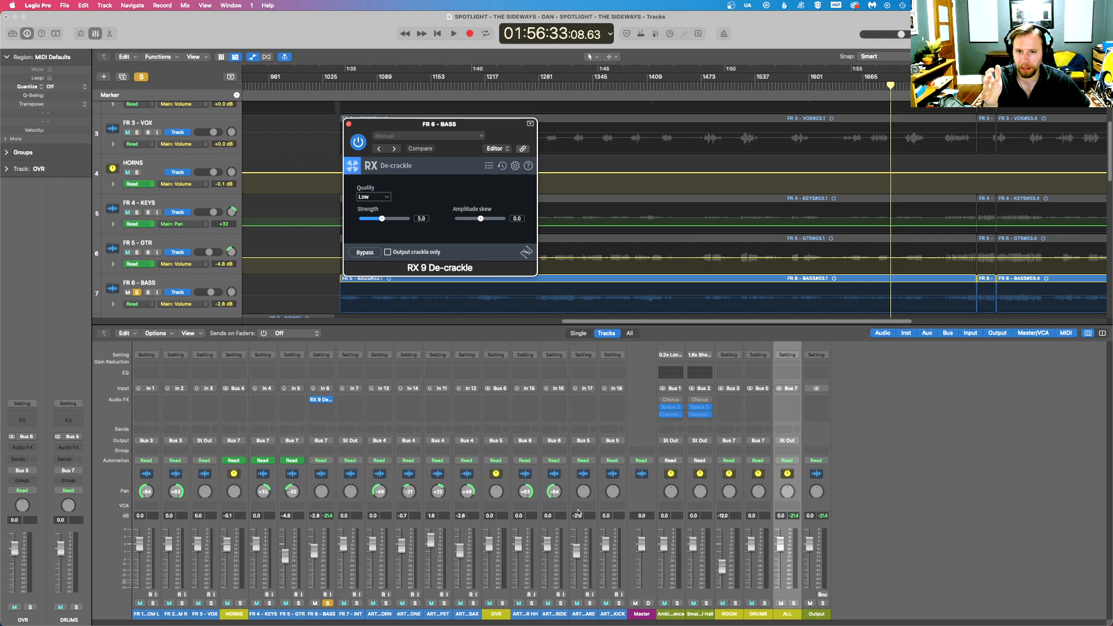
- Insert a Gain plug-in ahead of RX 9 De-crackle on the FR 6 - BASS channel and close the plug-in window
click(329, 399)
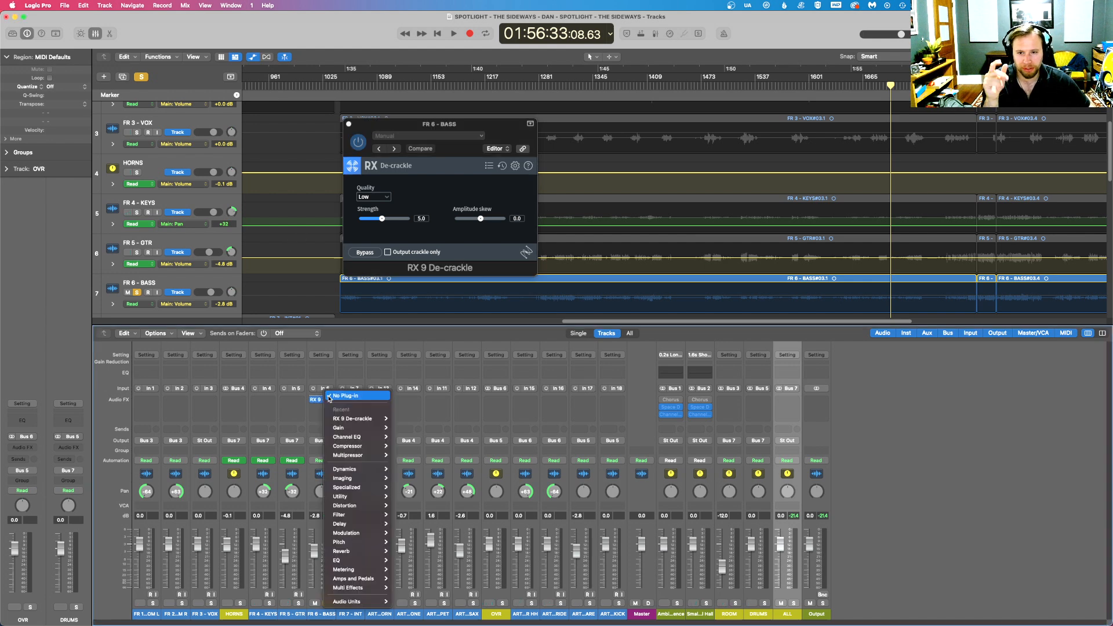
click(410, 430)
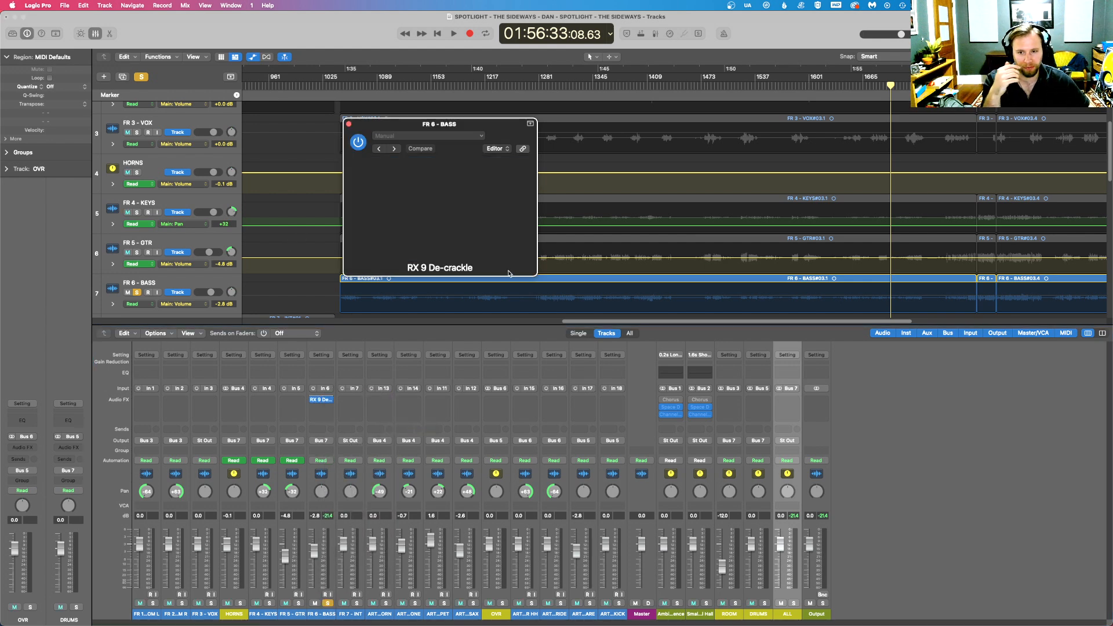
click(350, 124)
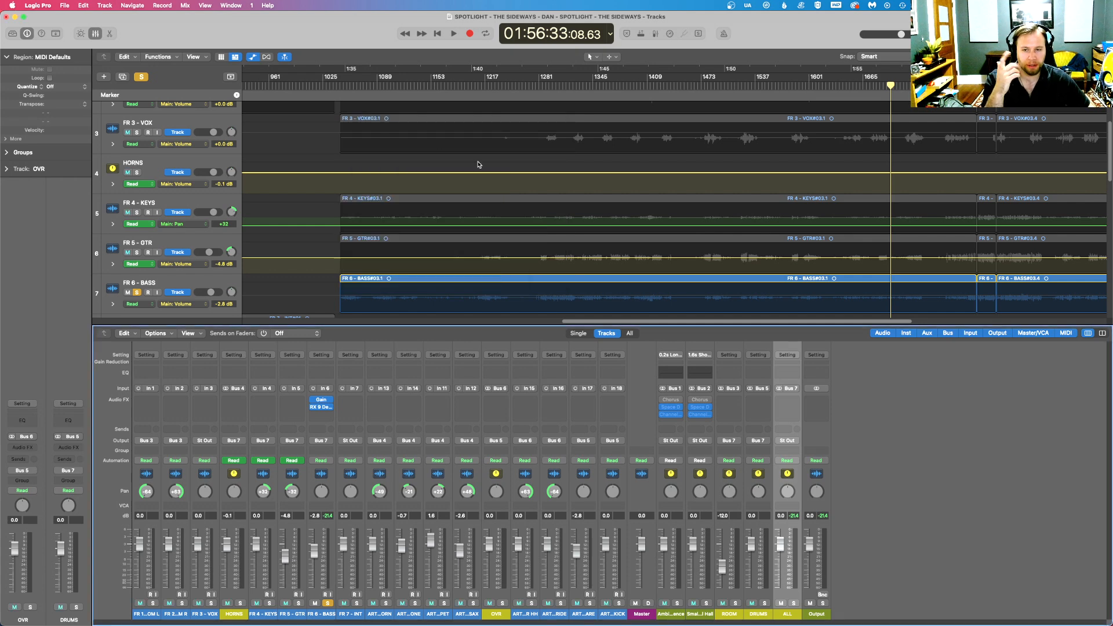
- Reopen the bass's RX 9 De-crackle settings, move them clear of the tracks, and play the soloed bass from about 01:59:36
click(323, 407)
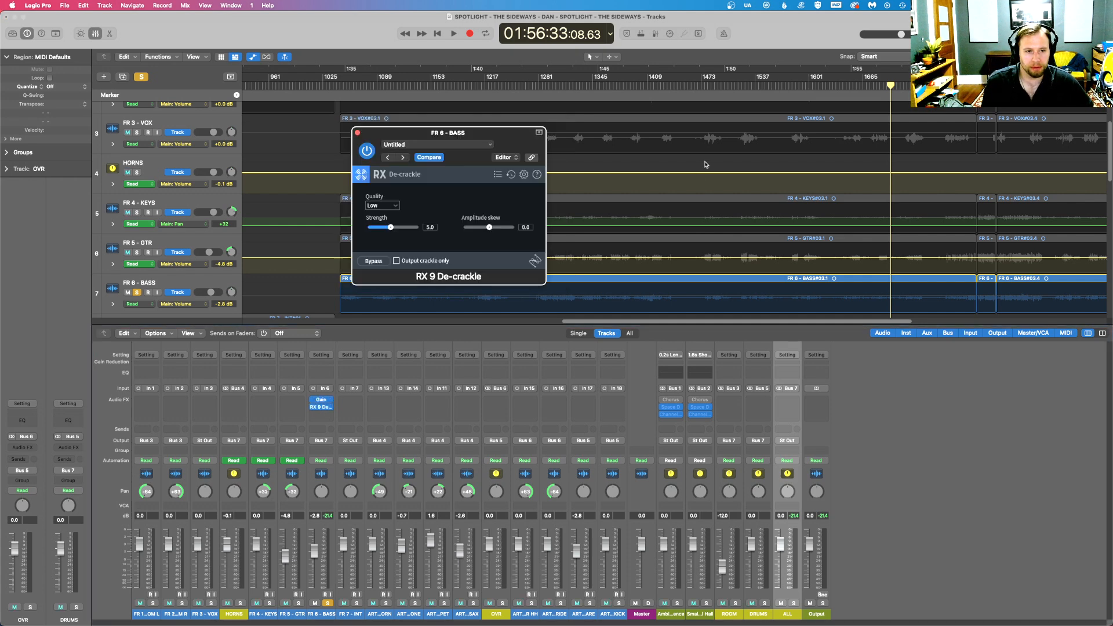
click(492, 145)
click(526, 372)
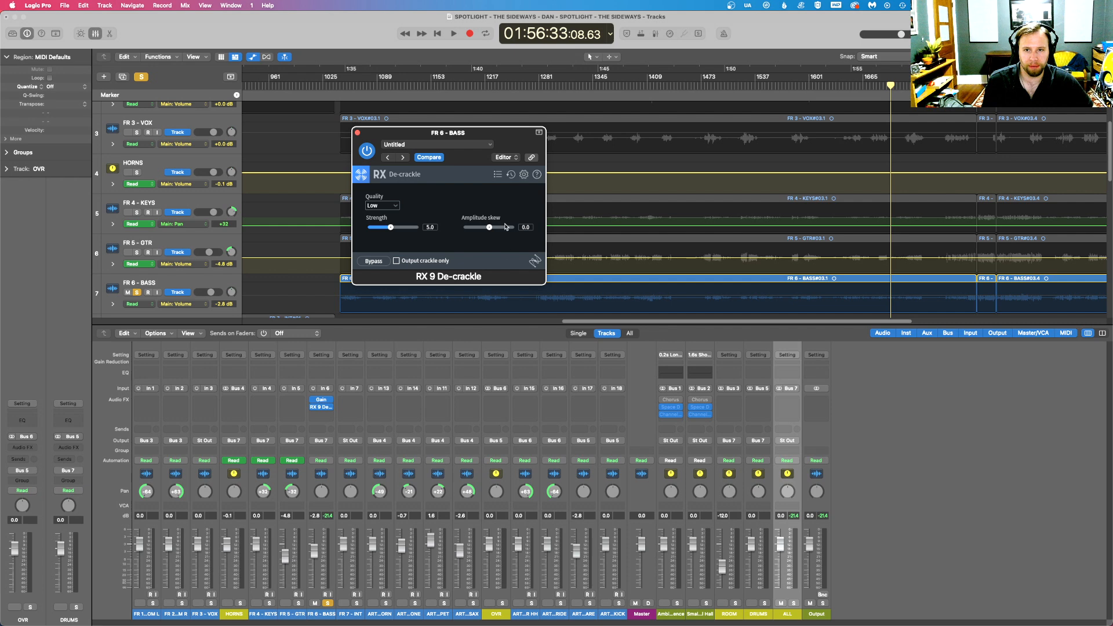
drag(520, 146, 667, 373)
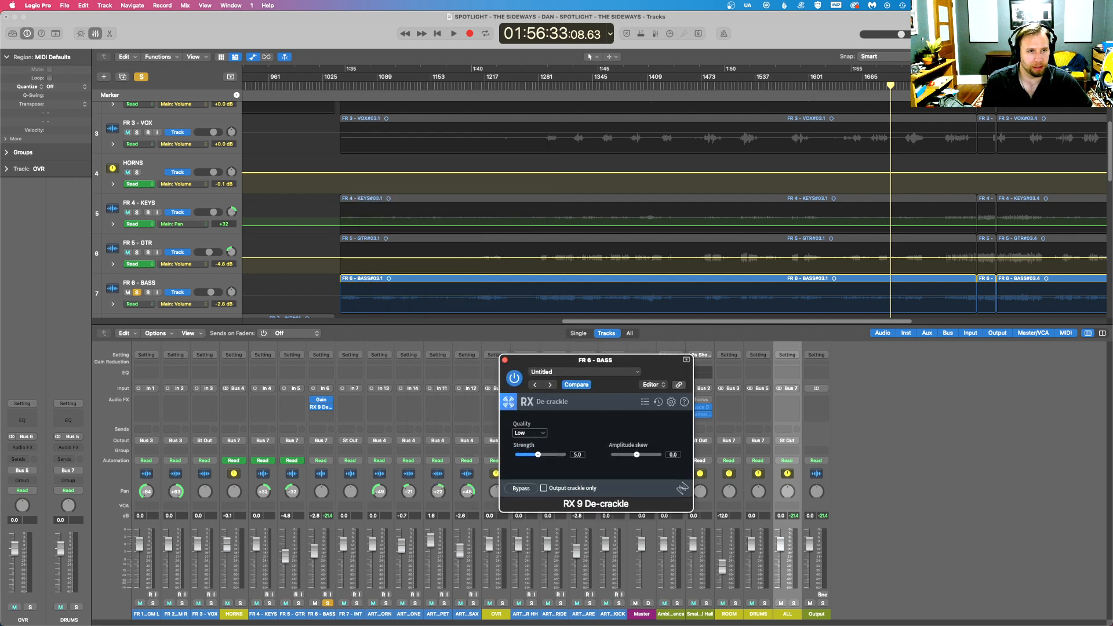
click(967, 86)
key(space)
key(super+Right)
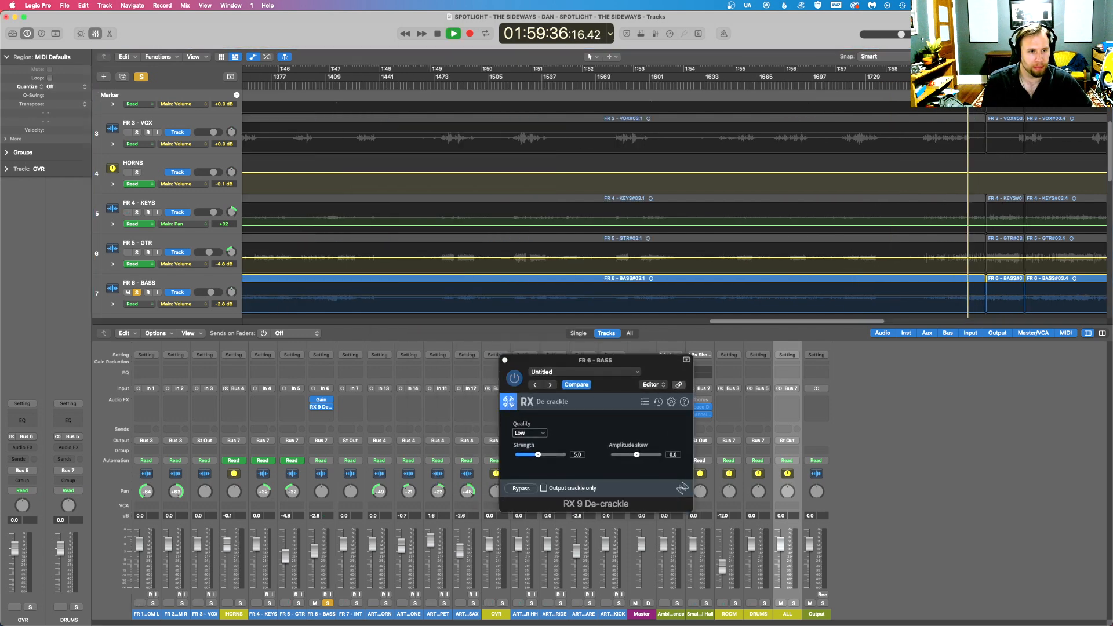
key(super+Right)
key(super+Right)
key(super+Right)
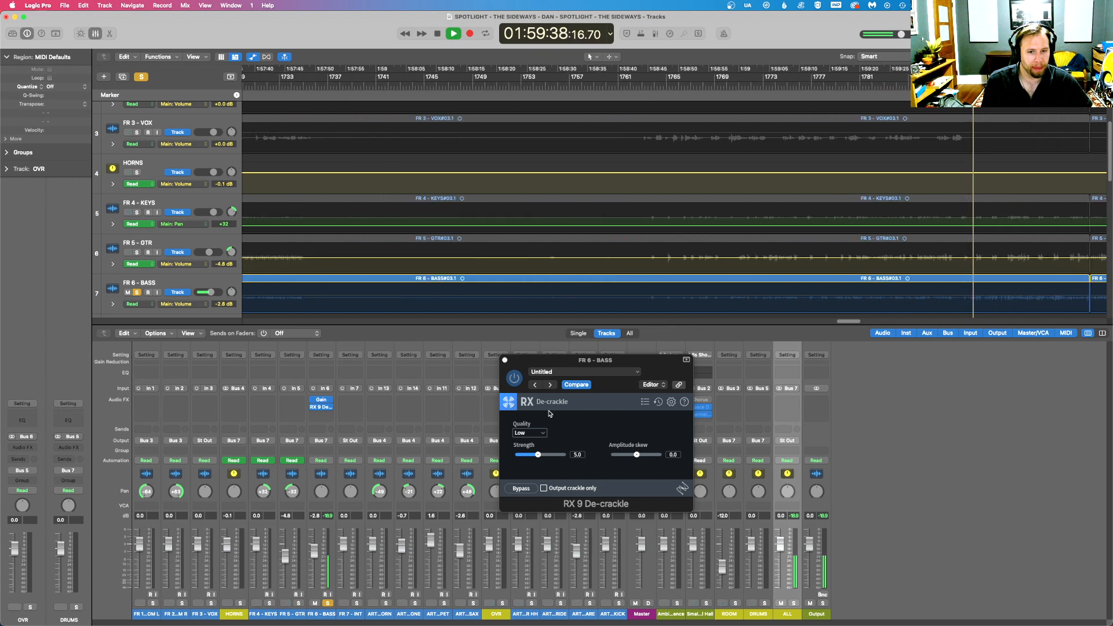
- Set the De-crackle quality to High and audition the bass with the Output crackle only option
click(530, 433)
click(532, 462)
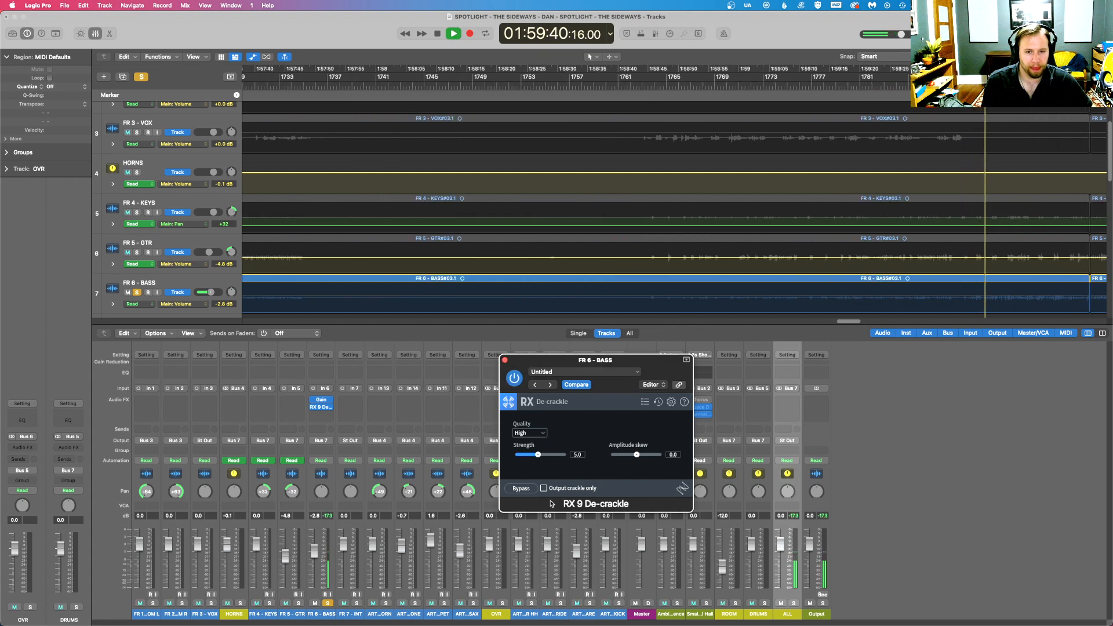
click(543, 488)
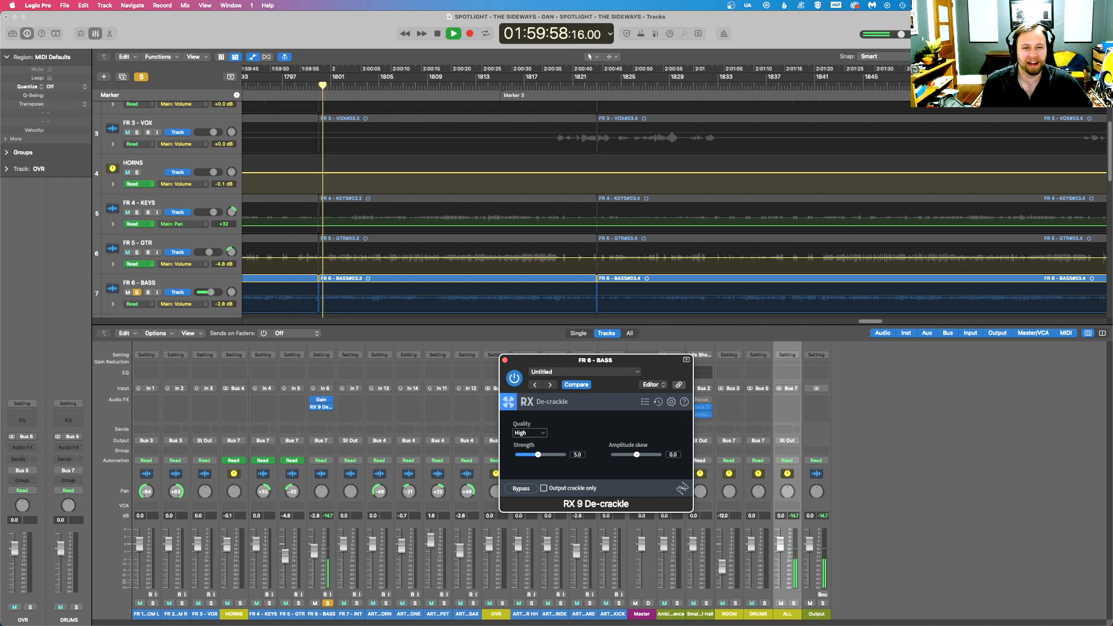
- Move the De-crackle window off the mixer channels and replay the soloed bass from about 01:58:51
drag(1081, 57, 1075, 56)
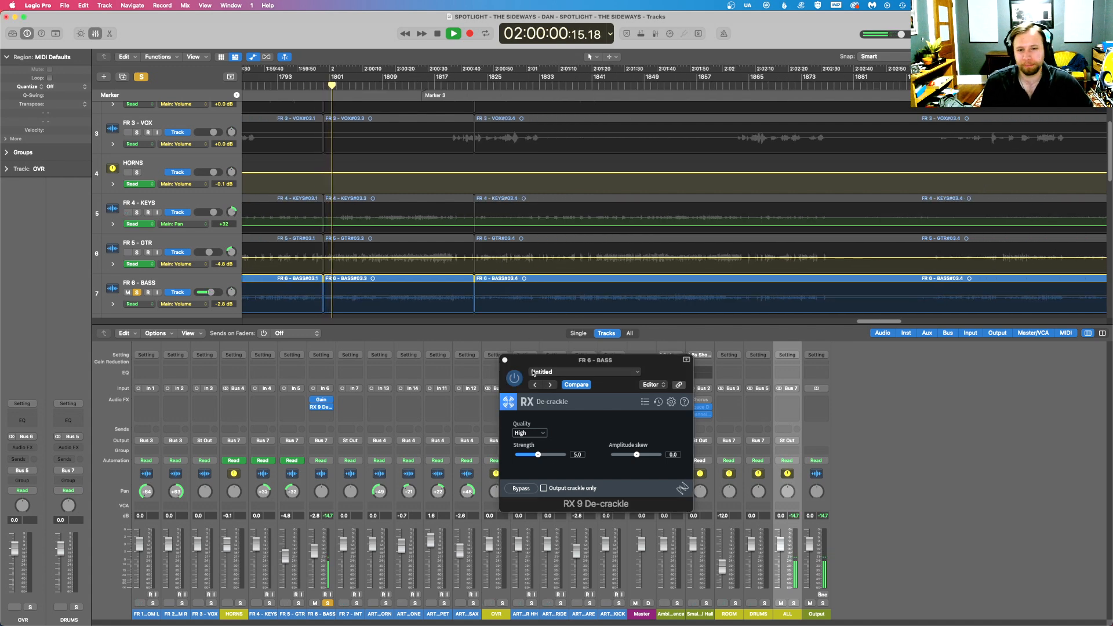
key(super+Left)
key(super+Left)
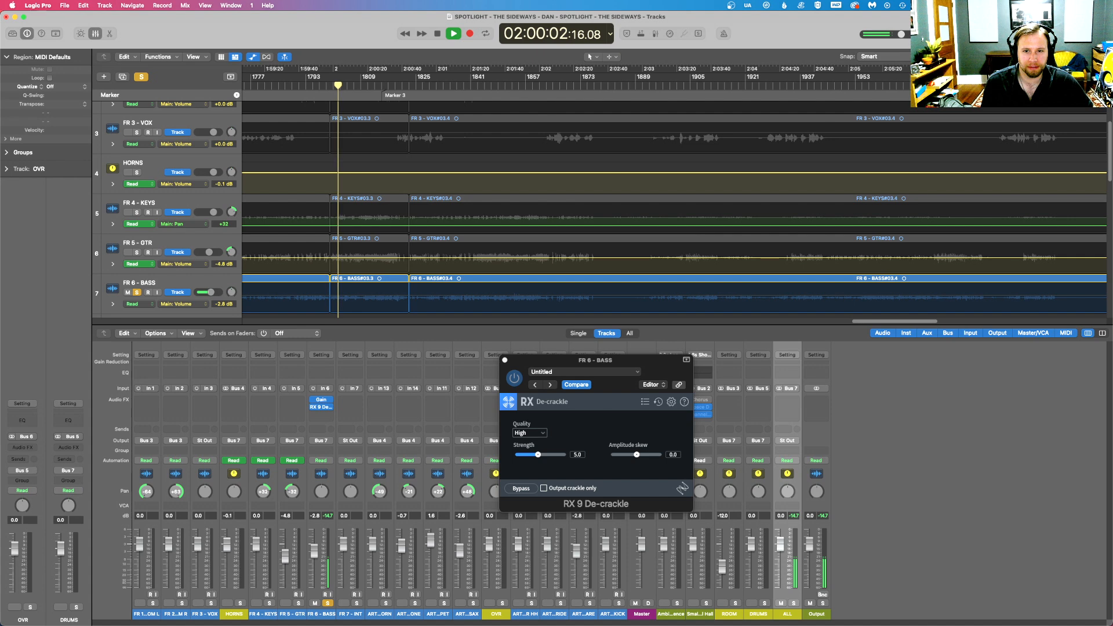
drag(571, 360, 821, 420)
key(space)
drag(874, 322, 826, 322)
click(696, 85)
key(space)
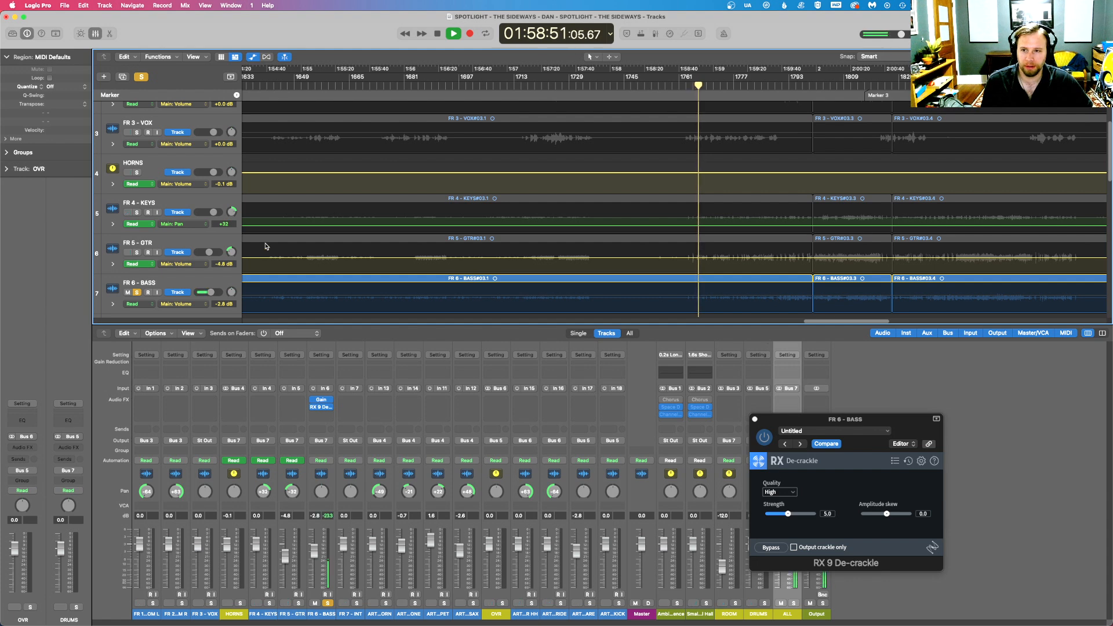
- Unsolo the FR 6 - BASS track, close the De-crackle window, and play the full mix
click(137, 293)
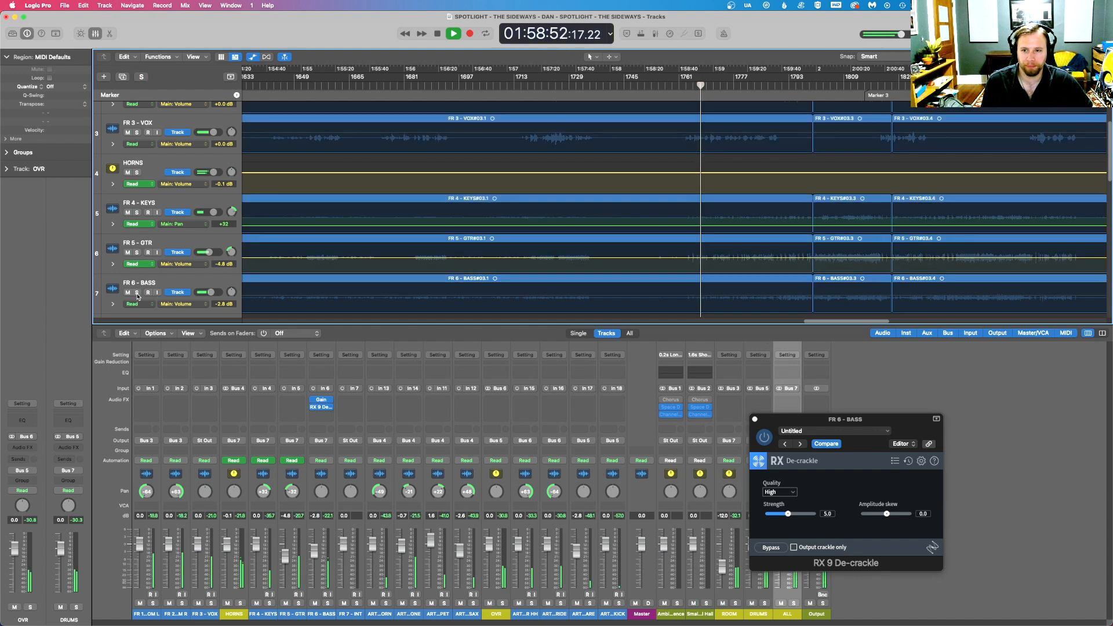
click(756, 420)
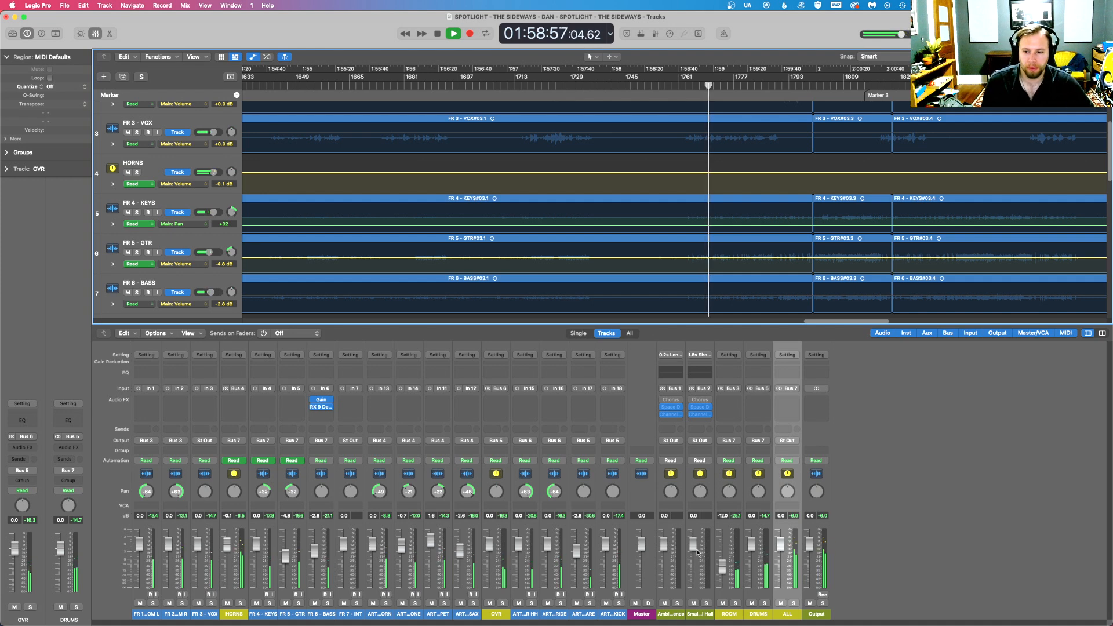
key(space)
key(space)
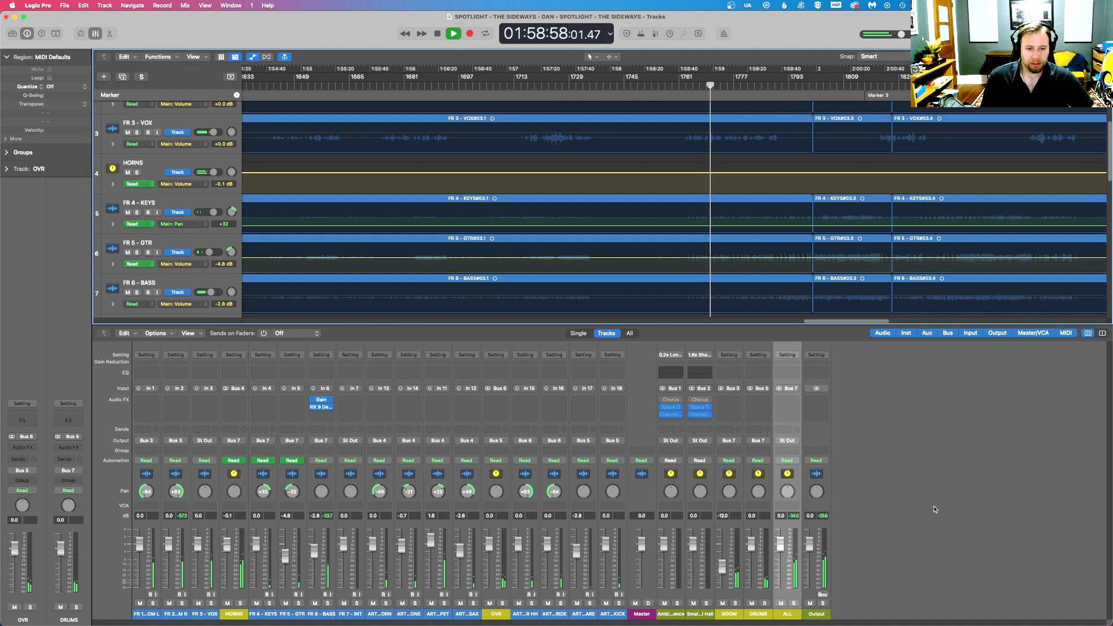
- Solo the ROOM bus during playback and set its fader level to 0 dB
click(735, 604)
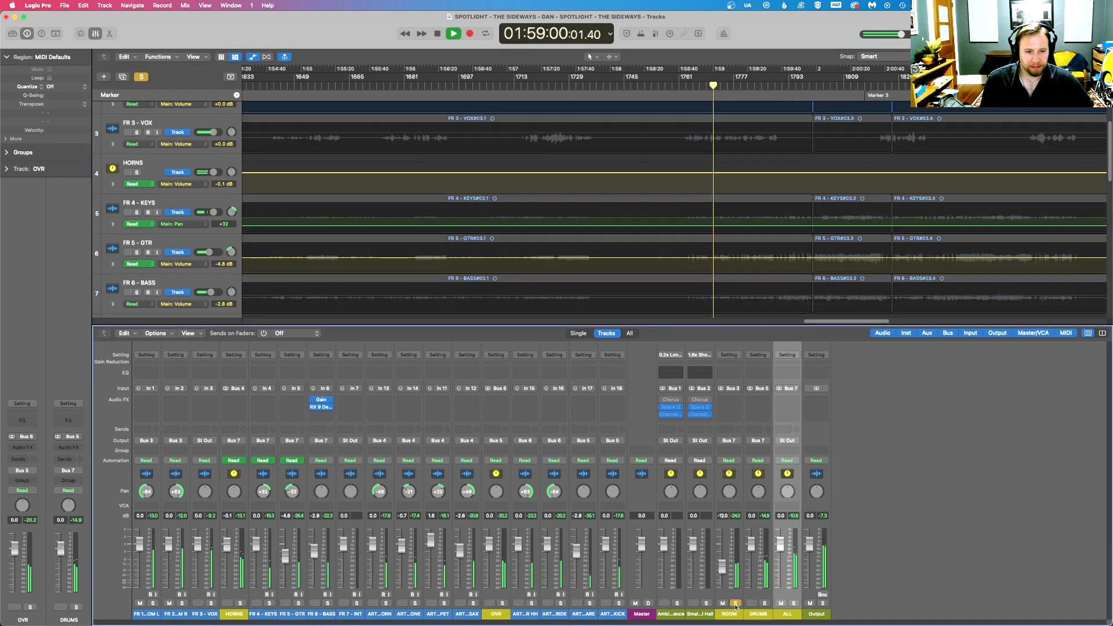
double_click(725, 515)
text(0)
key(Return)
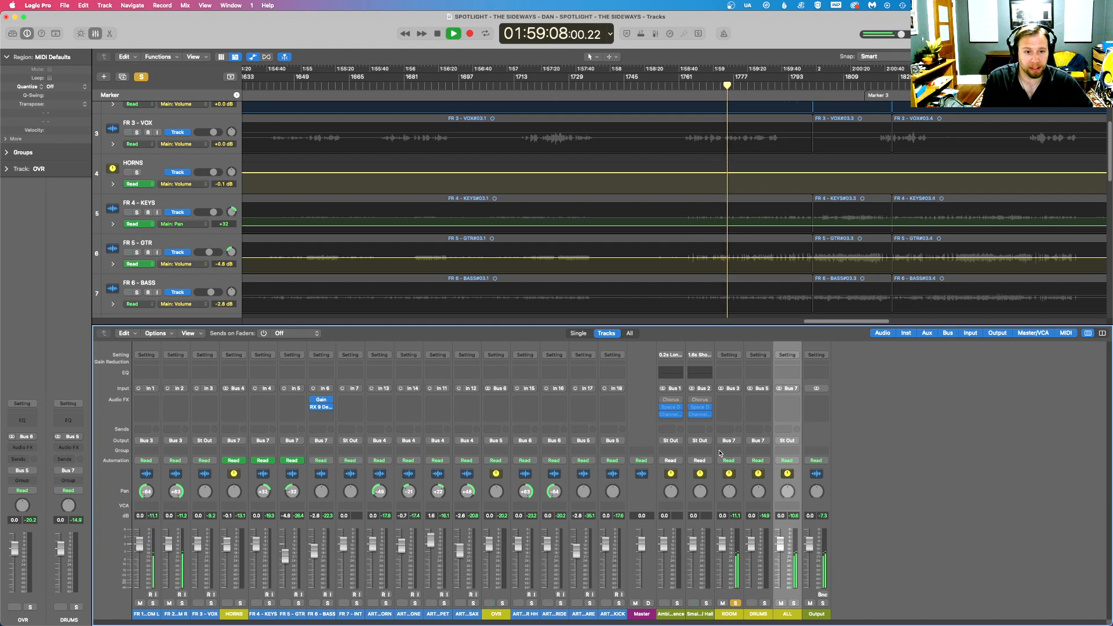
- Insert a Channel EQ on the ROOM bus
click(729, 400)
mouse_move(753, 434)
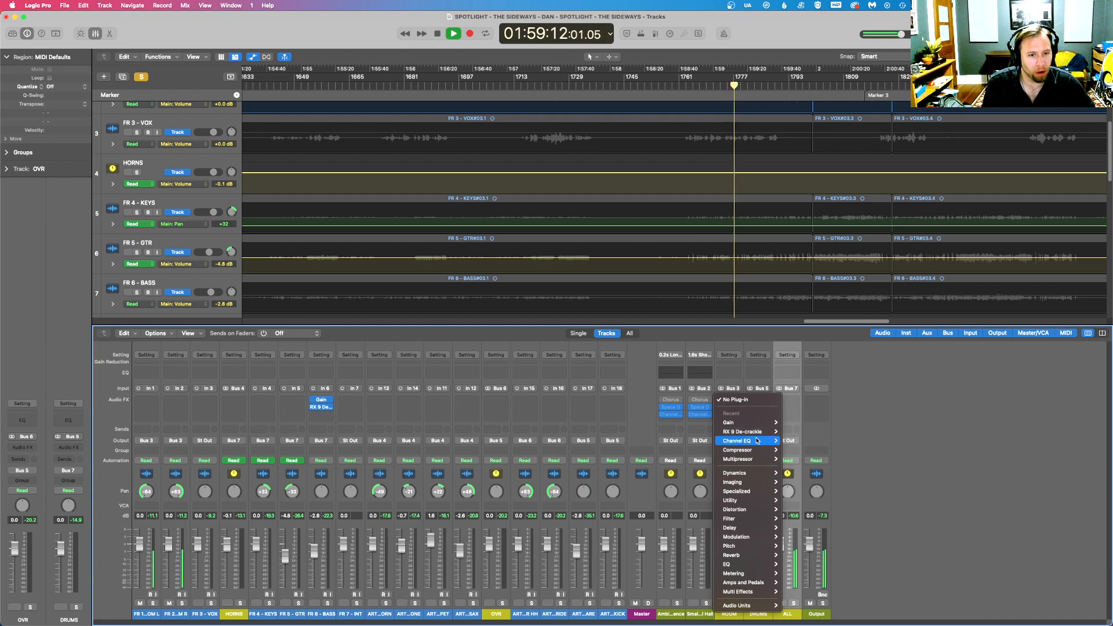
click(794, 442)
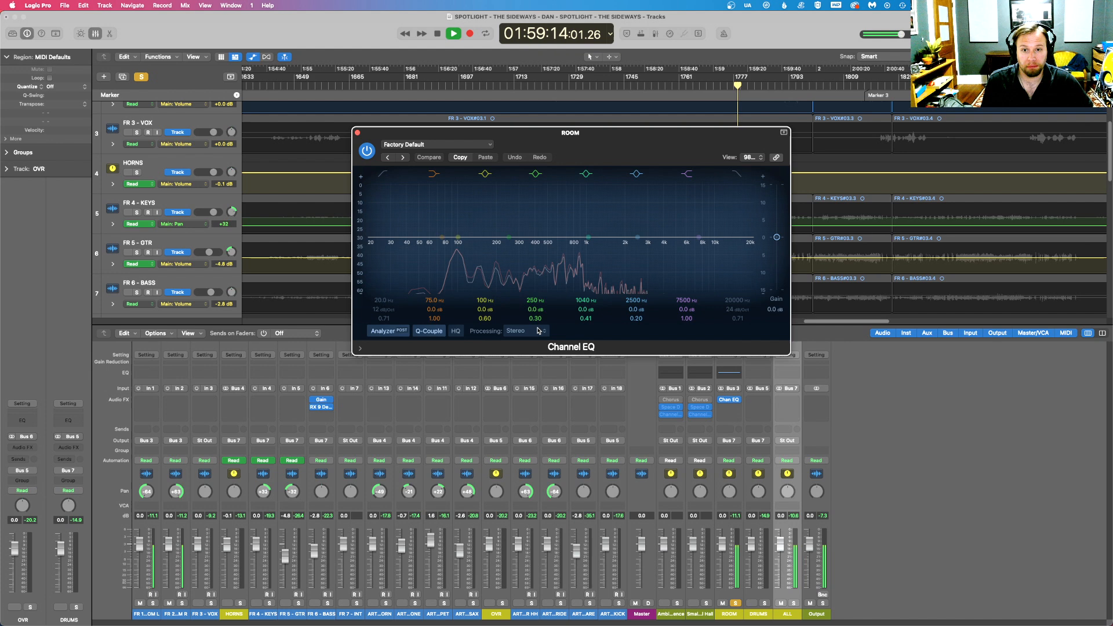
- Enable the low-cut band in the ROOM bus's Channel EQ and raise its cutoff to 440 Hz
click(524, 334)
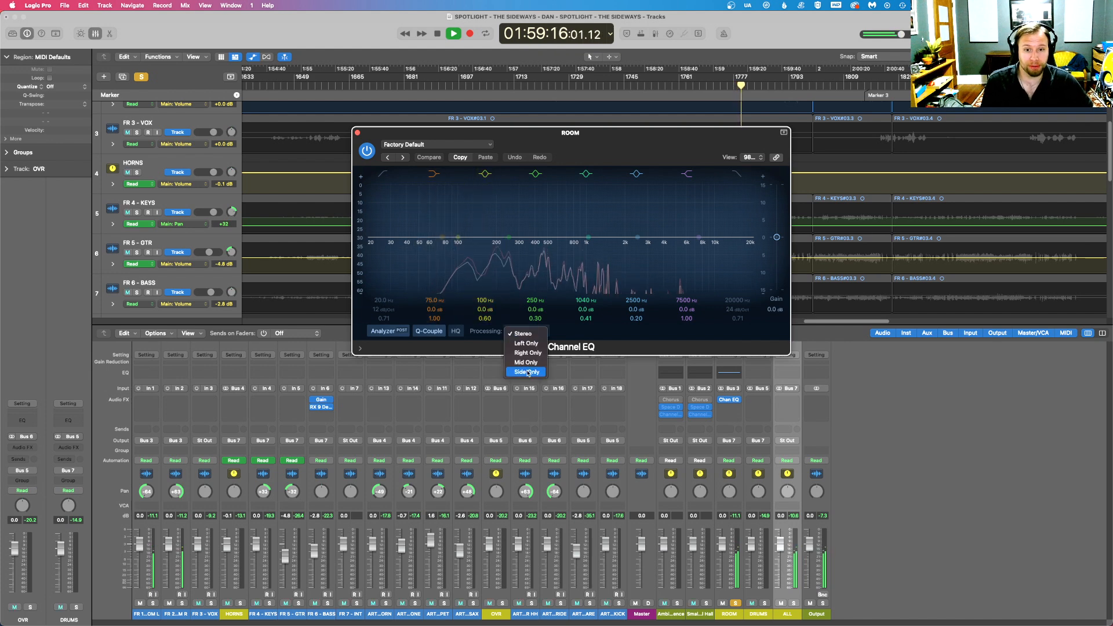
click(521, 150)
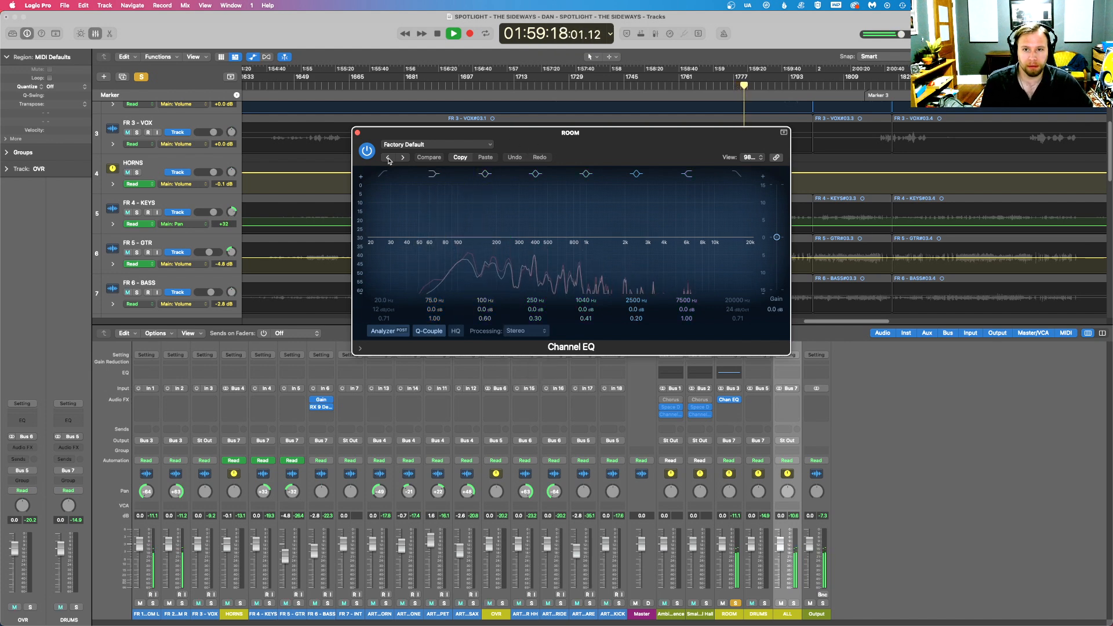
click(382, 173)
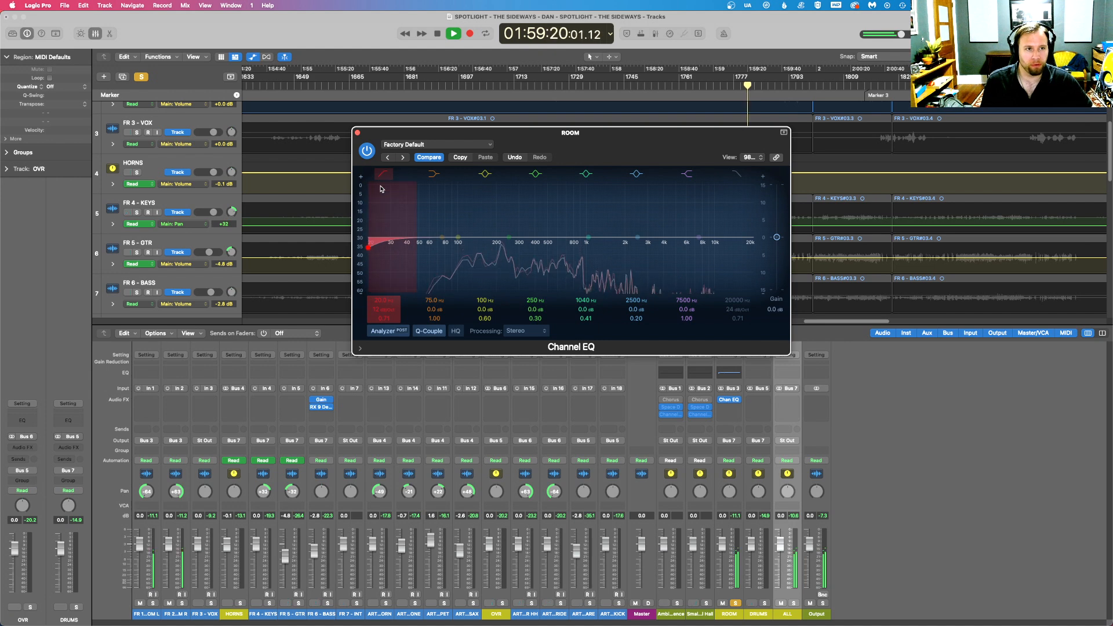
drag(390, 215, 559, 206)
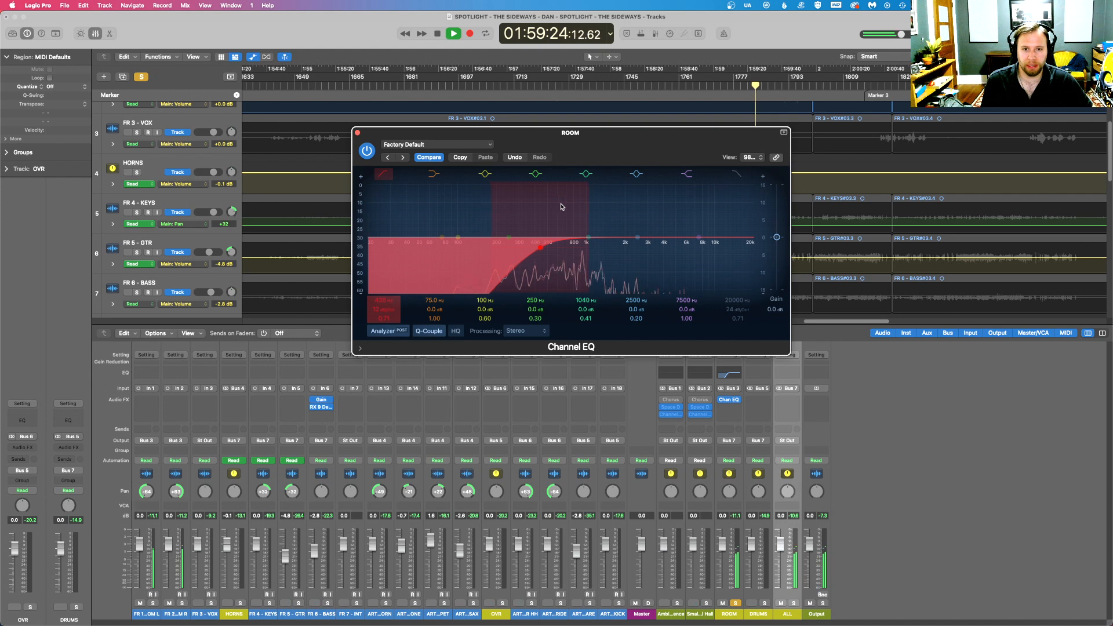
- Close the Channel EQ, unsolo the ROOM bus to hear the full mix, and stop playback at about 01:59:31
click(357, 133)
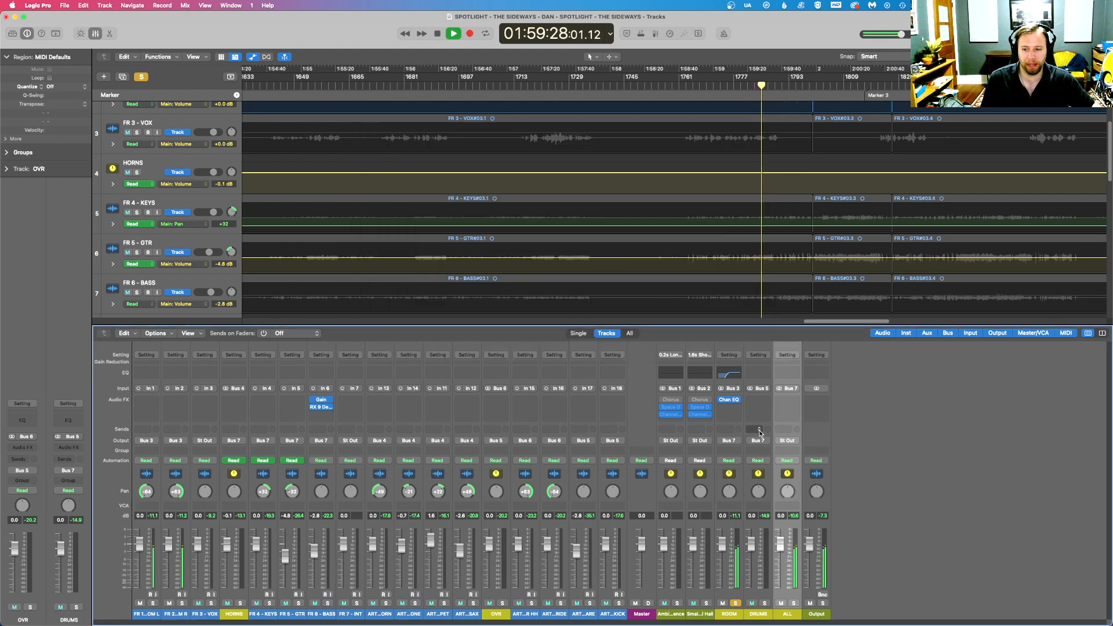
click(735, 604)
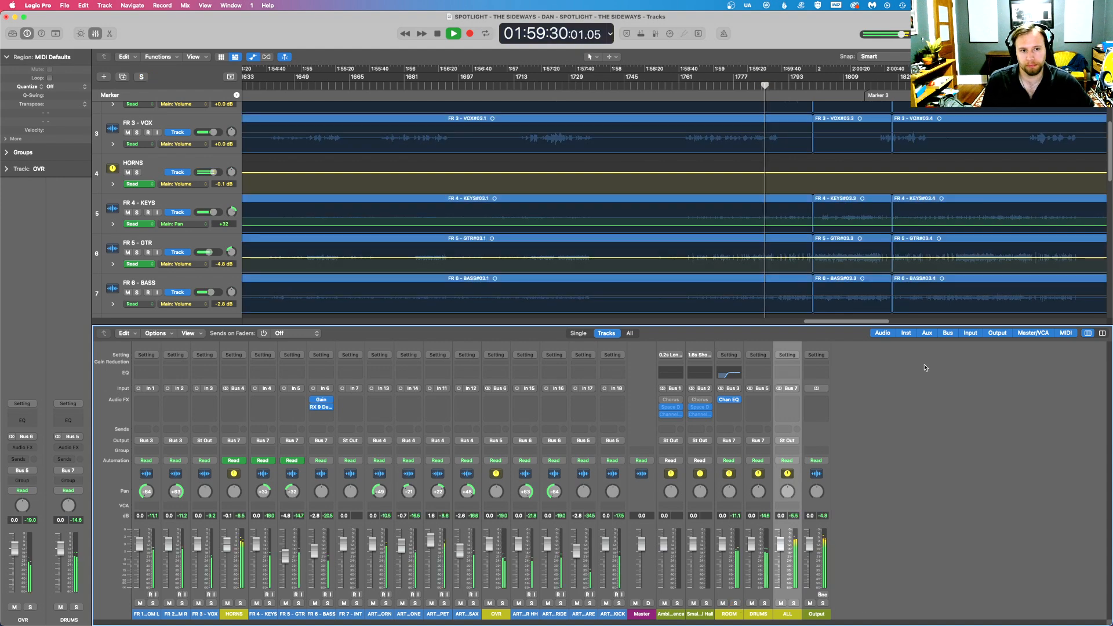
key(space)
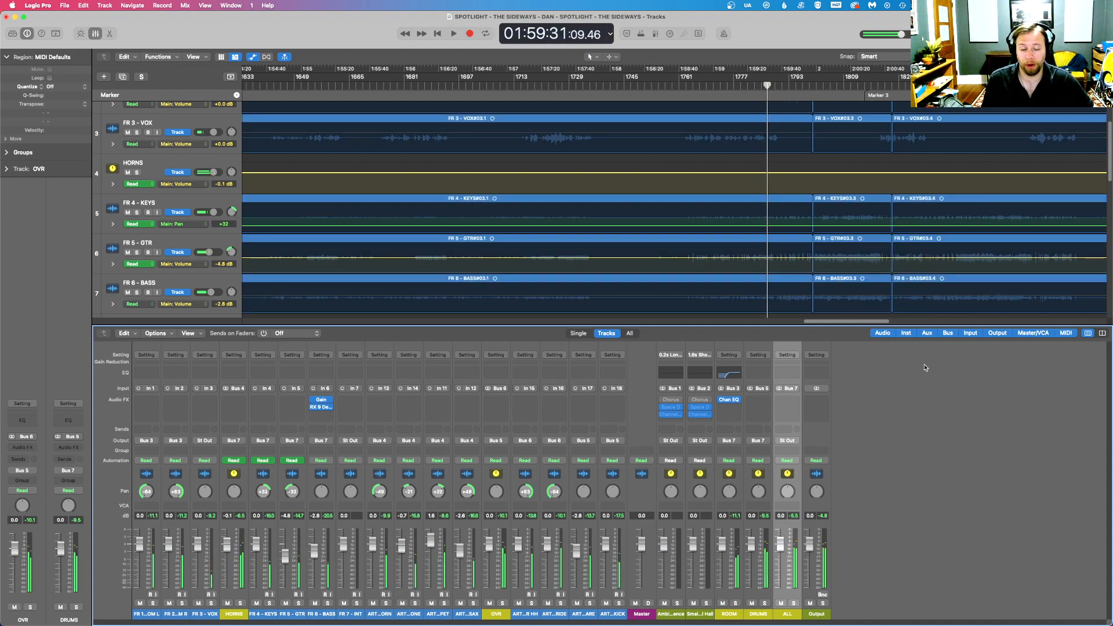
- Play the full mix from 01:58:44 and listen to the passage with the ROOM bus active
key(ctrl+Up)
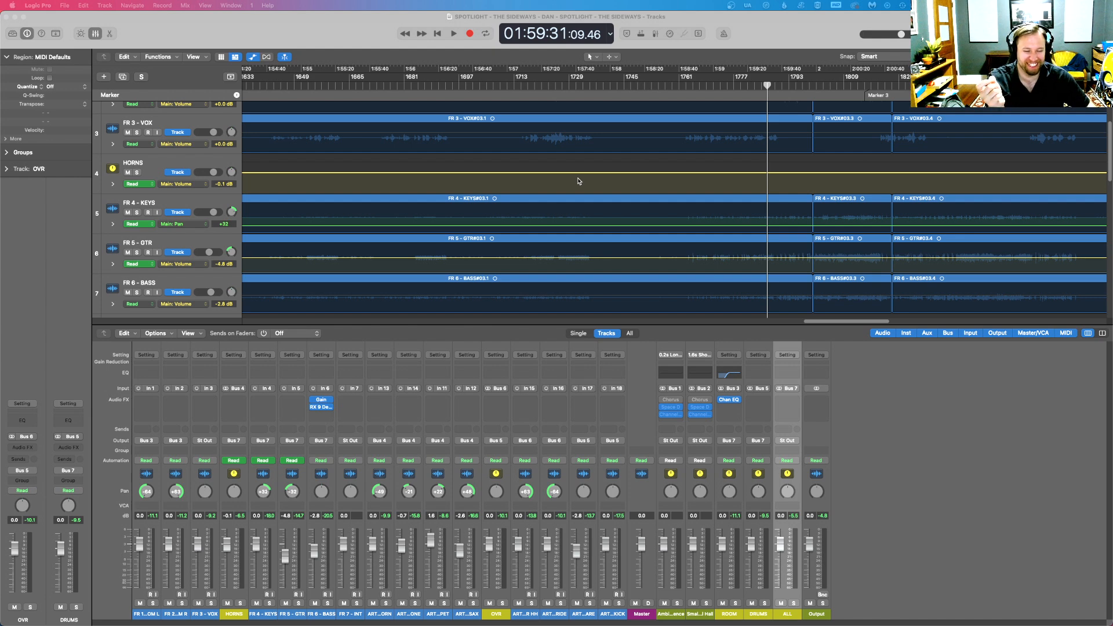
click(323, 34)
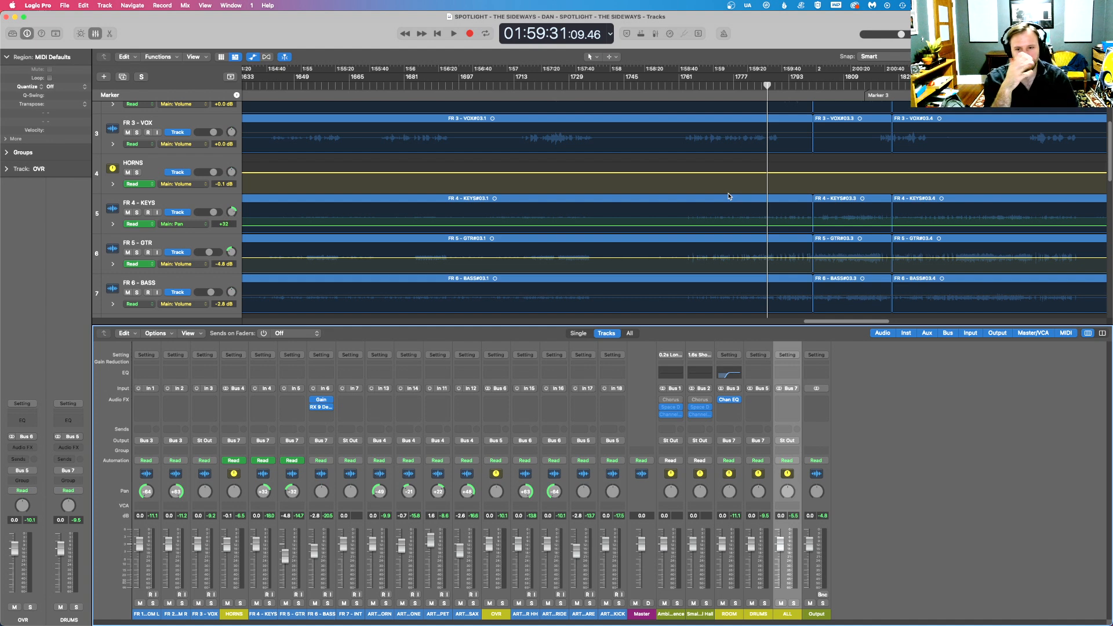
click(687, 87)
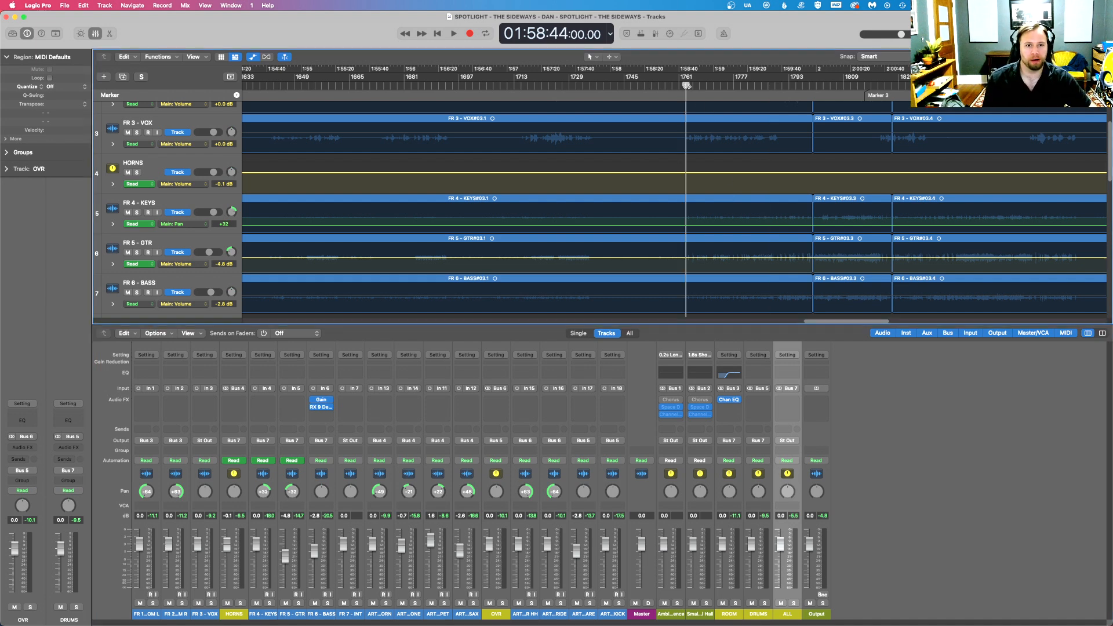
key(space)
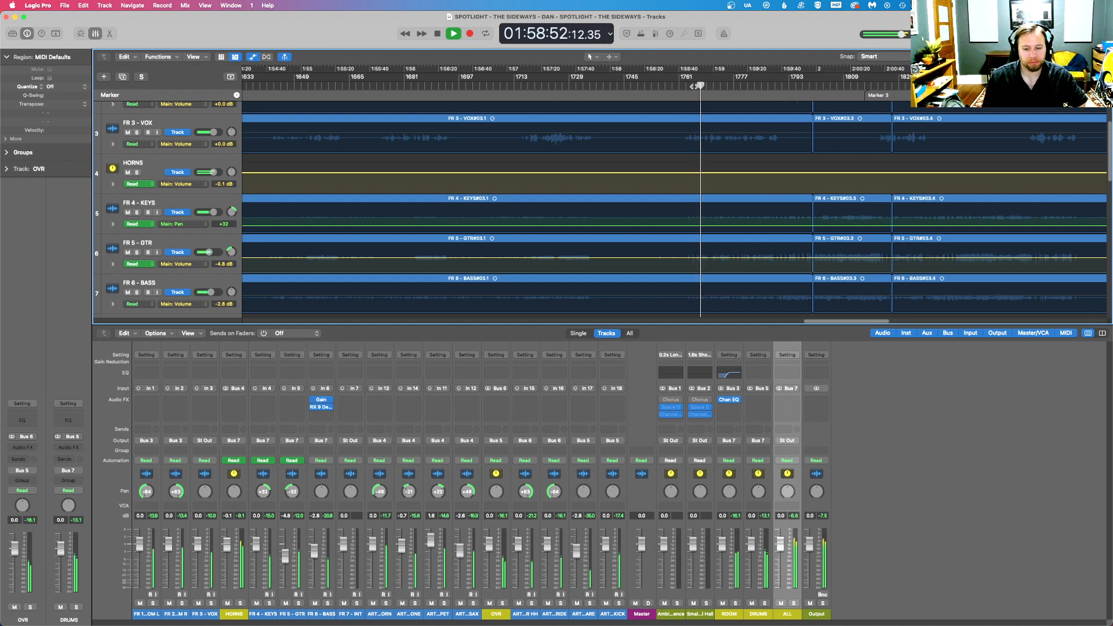
key(space)
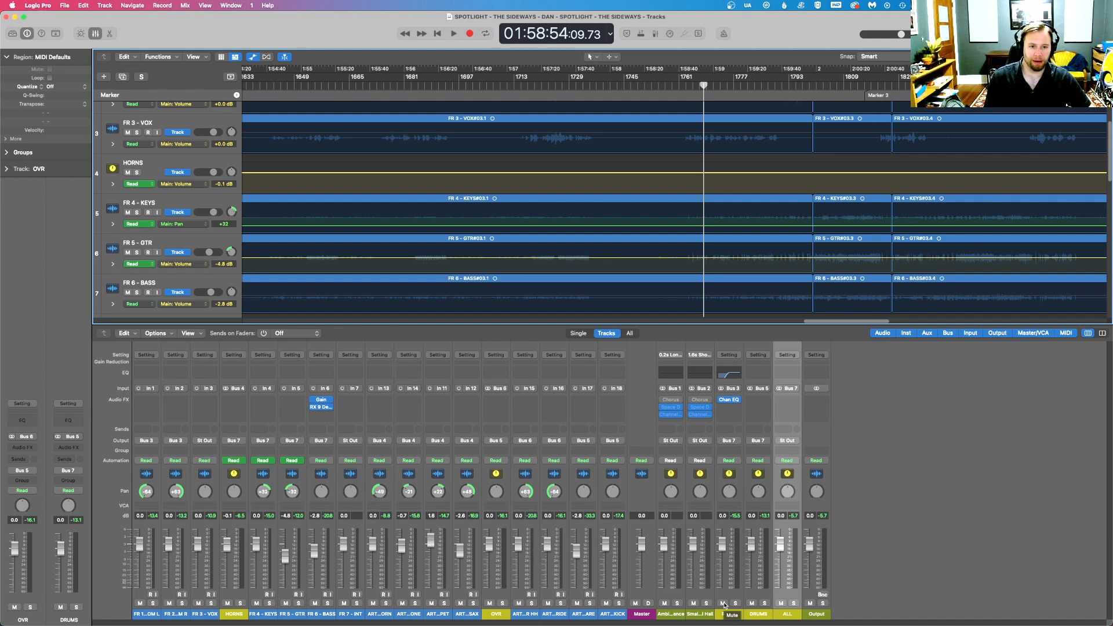
key(space)
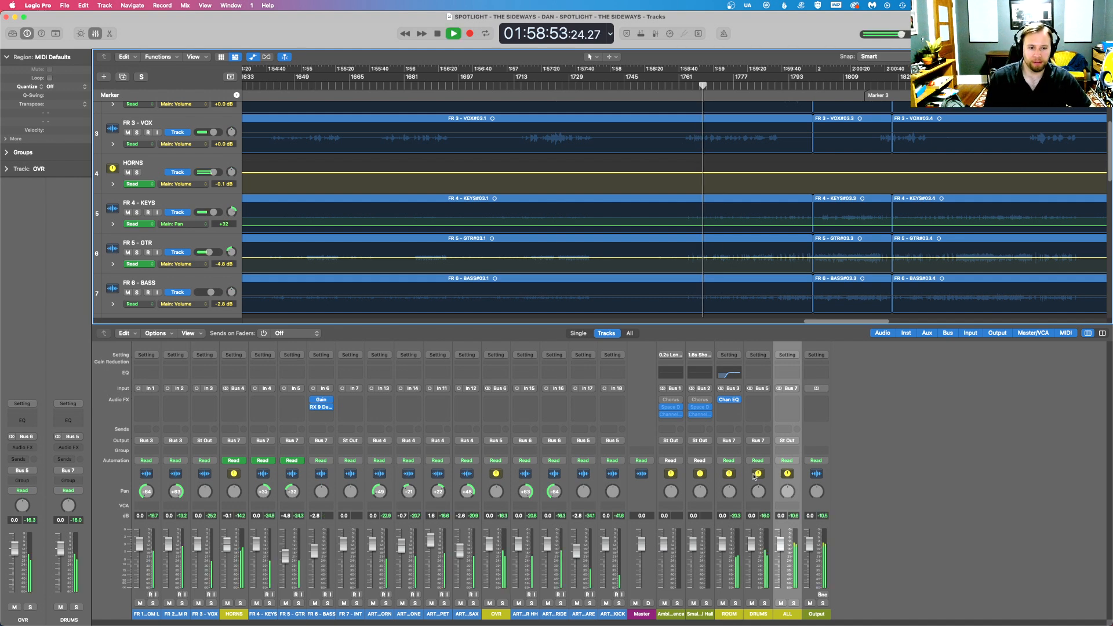
- Compare the mix with and without the ROOM bus, leave the bus muted, and replay from about 01:58:44
click(723, 604)
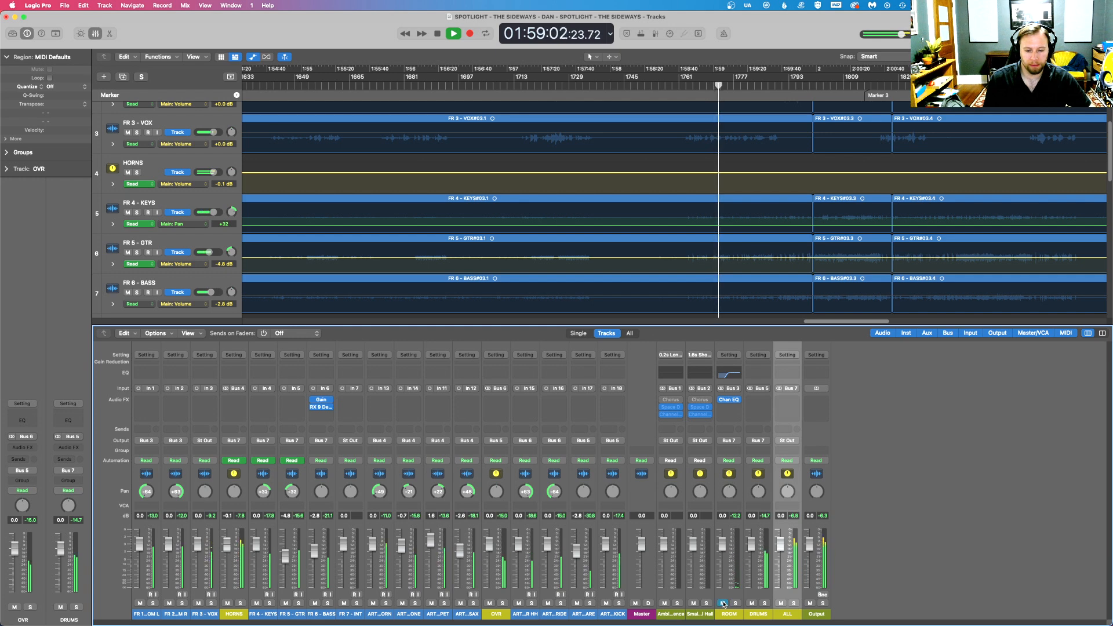
click(723, 603)
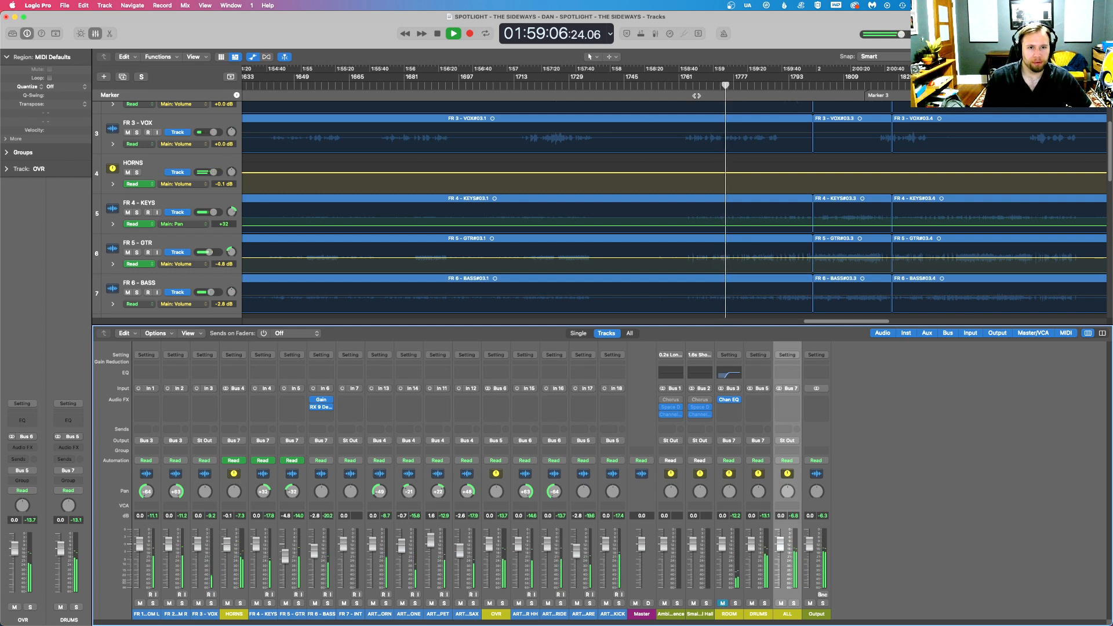
click(693, 153)
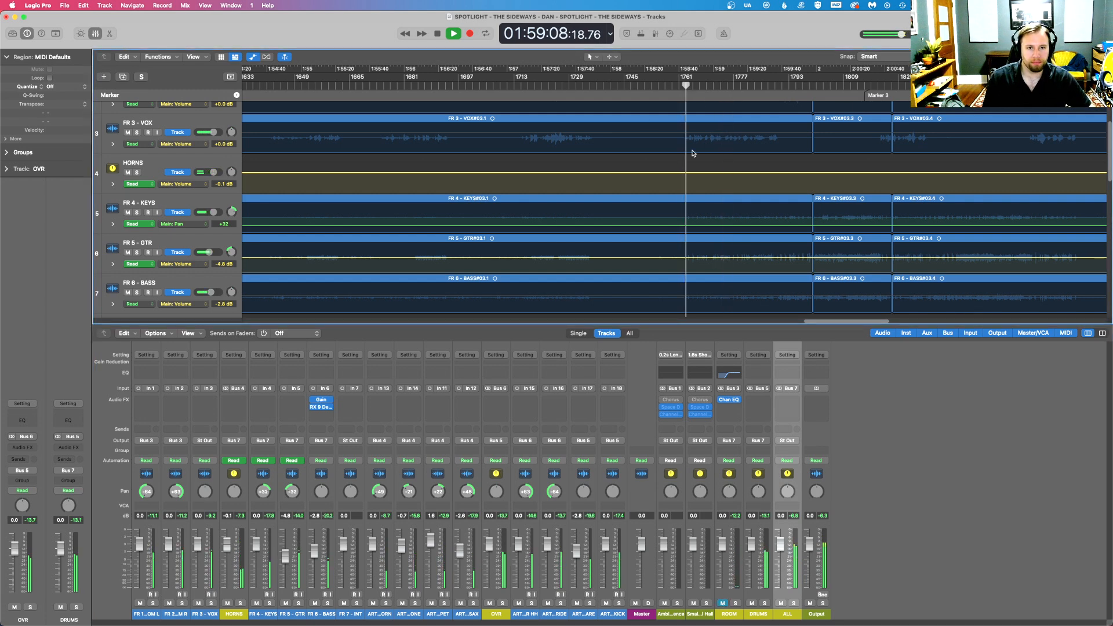
scroll(692, 153, up, 3)
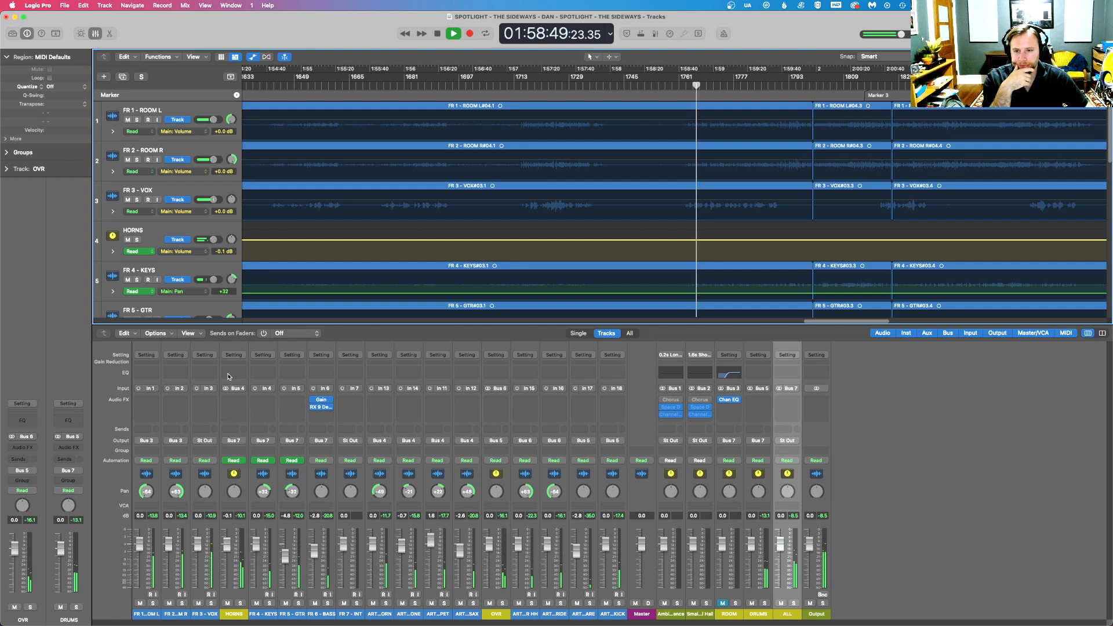
- Insert a stereo Channel EQ on the HORNS bus
click(237, 414)
mouse_move(246, 427)
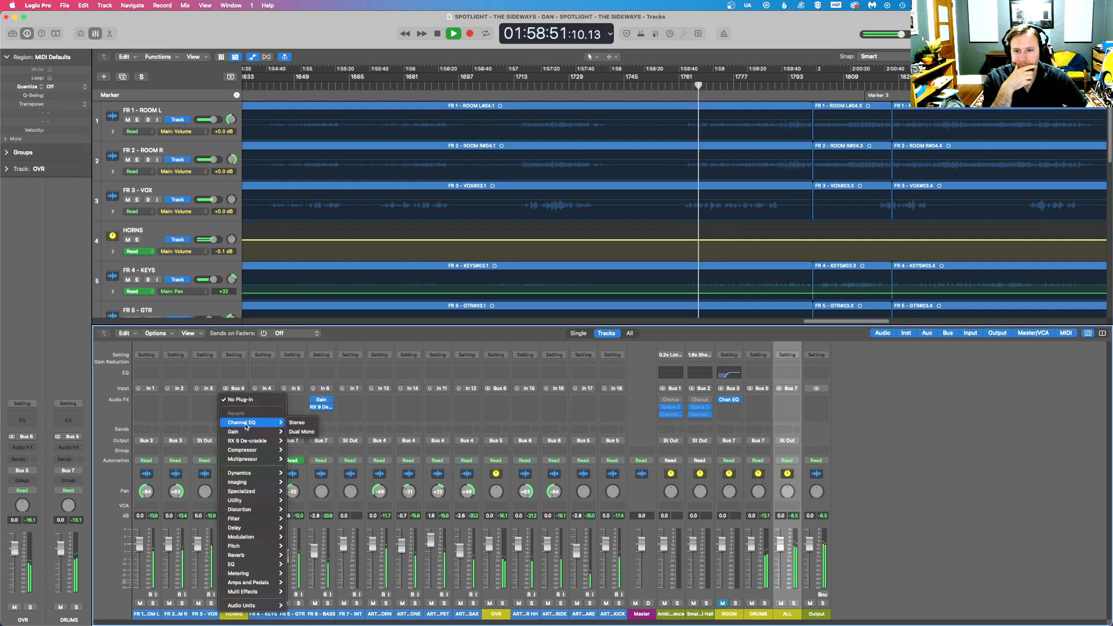
click(294, 422)
- Enable the low-cut band in the HORNS Channel EQ with its cutoff at 171 Hz, and stop playback
click(382, 173)
drag(390, 195, 506, 203)
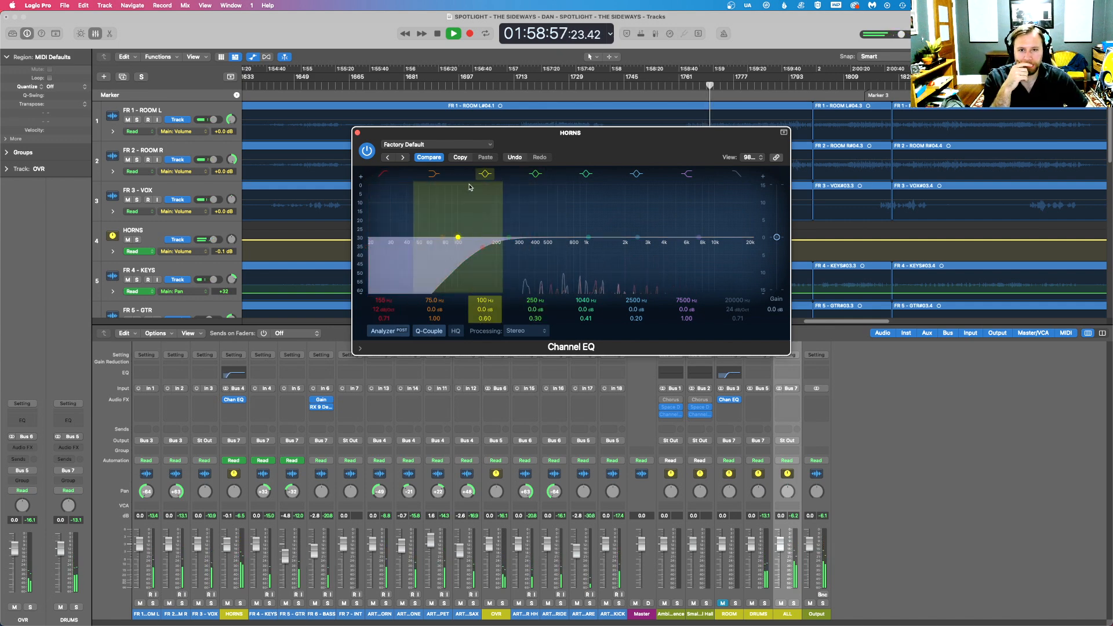
drag(478, 248, 484, 247)
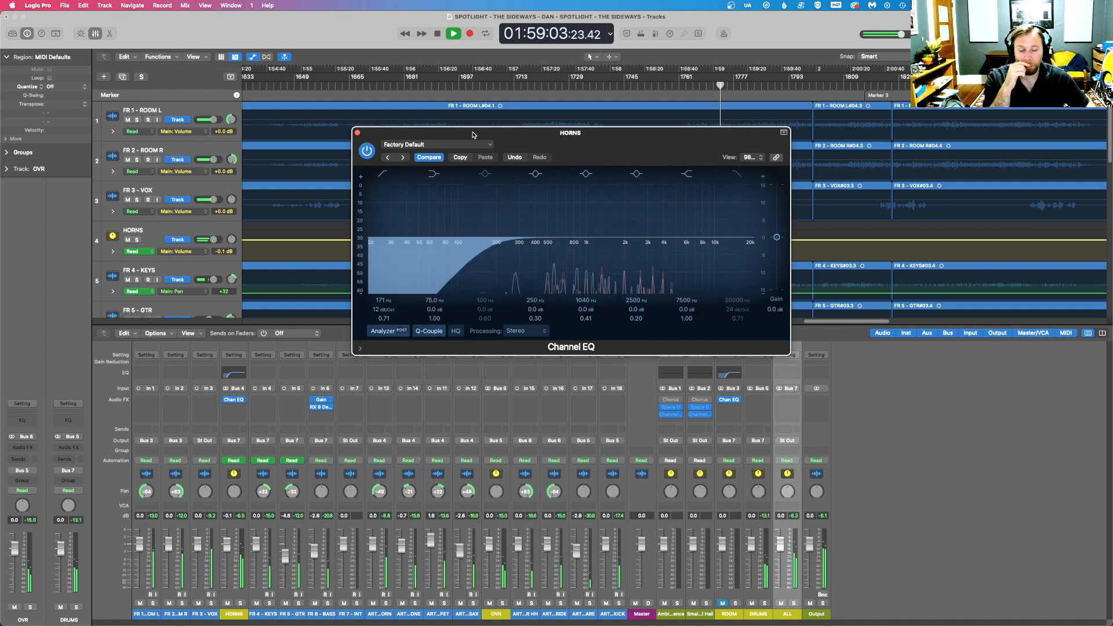
key(space)
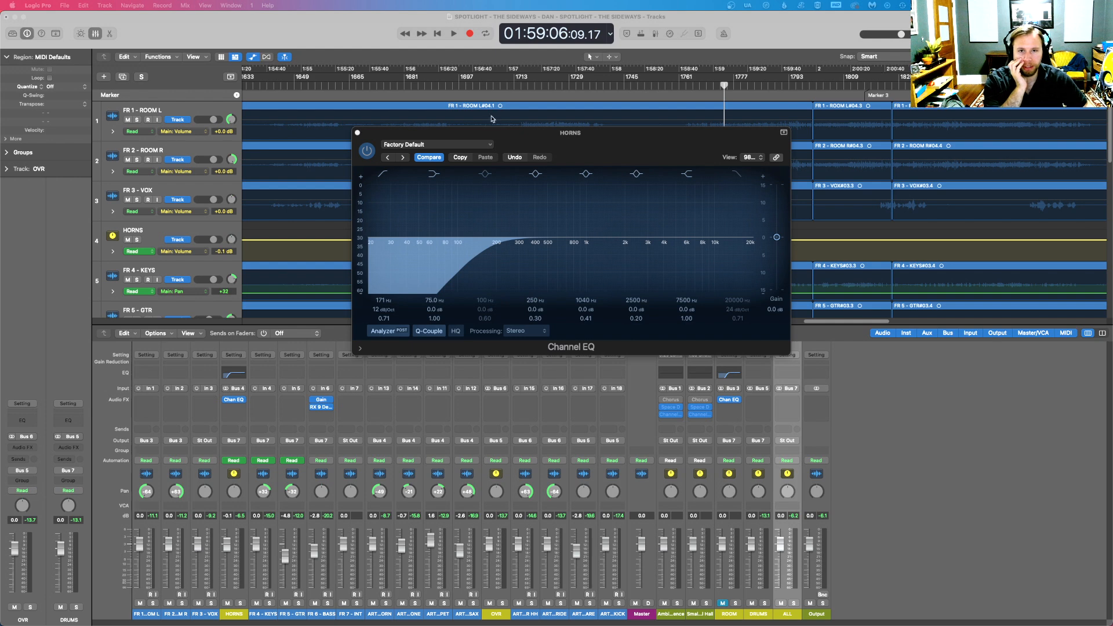
- Move the HORNS EQ window clear of the tracks and audition the earlier section from about 01:43:02
drag(410, 134, 600, 342)
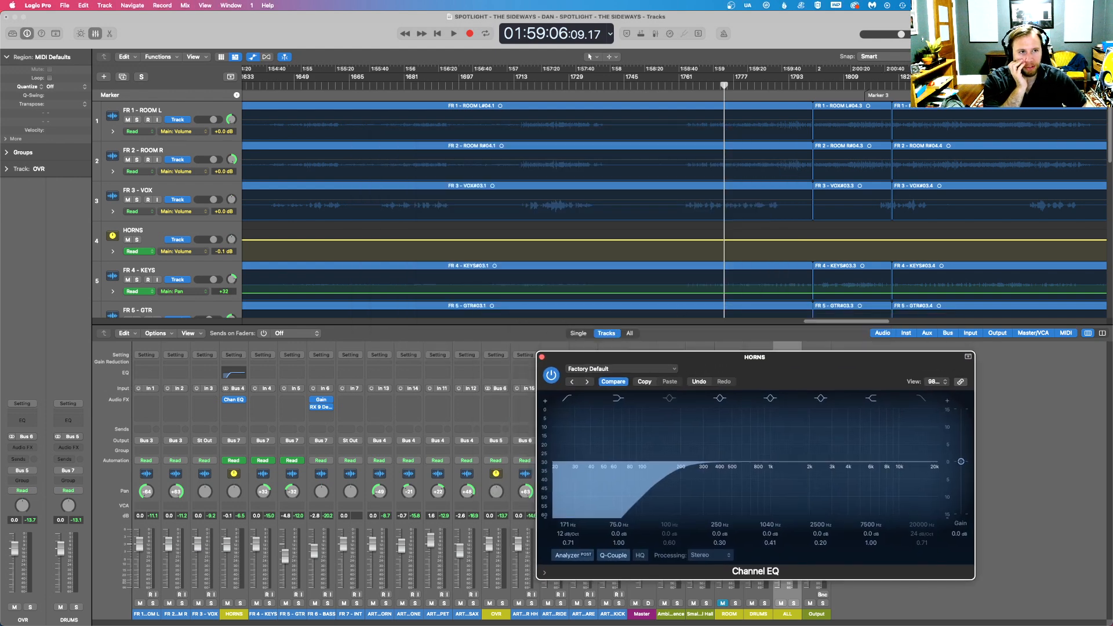
key(super+Left)
key(super+Left)
key(super+Left)
key(super+Left)
key(super+Left)
click(406, 85)
key(space)
click(413, 85)
click(400, 85)
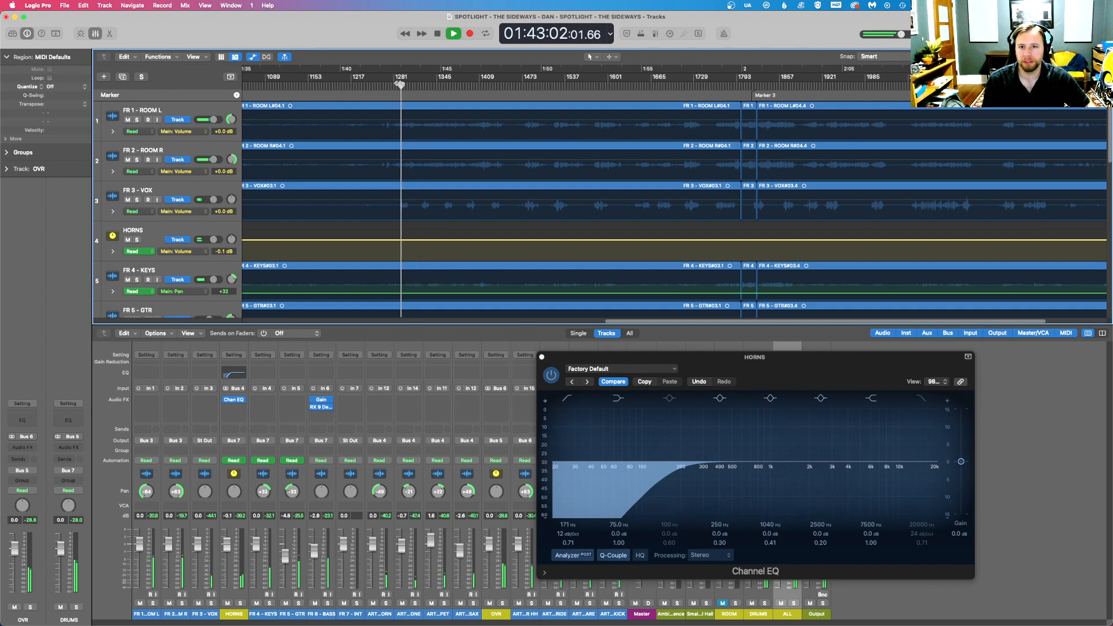
key(space)
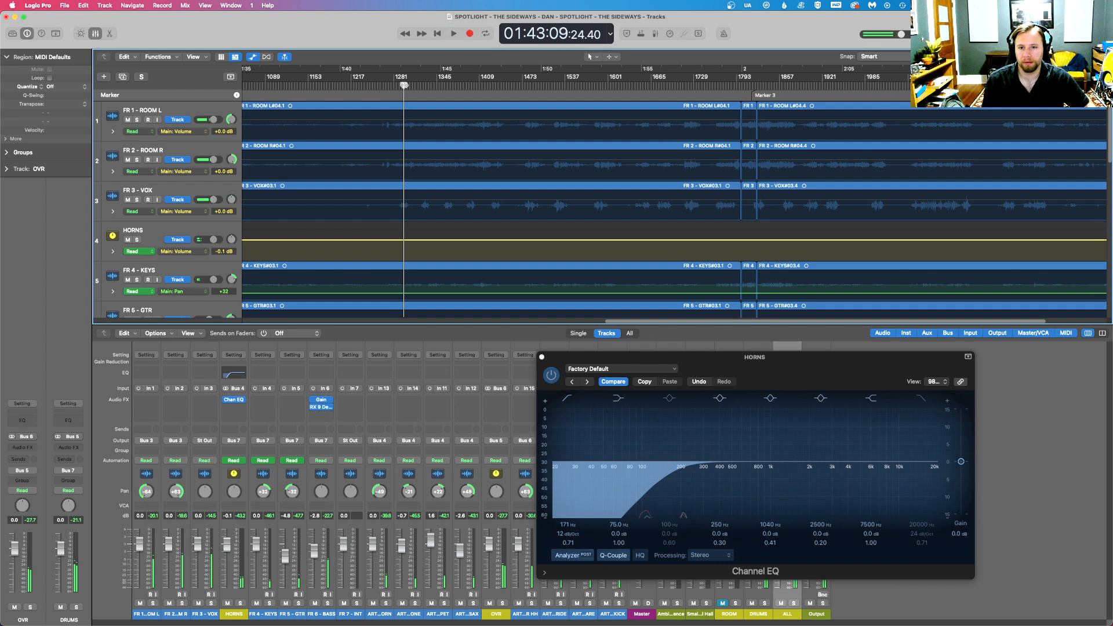
key(space)
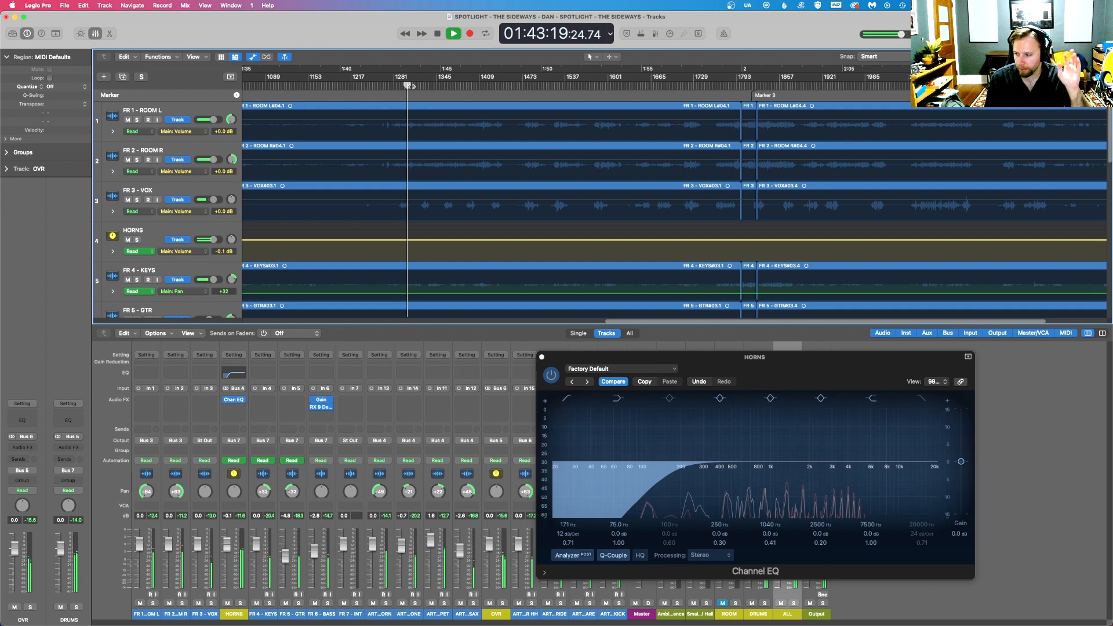
key(space)
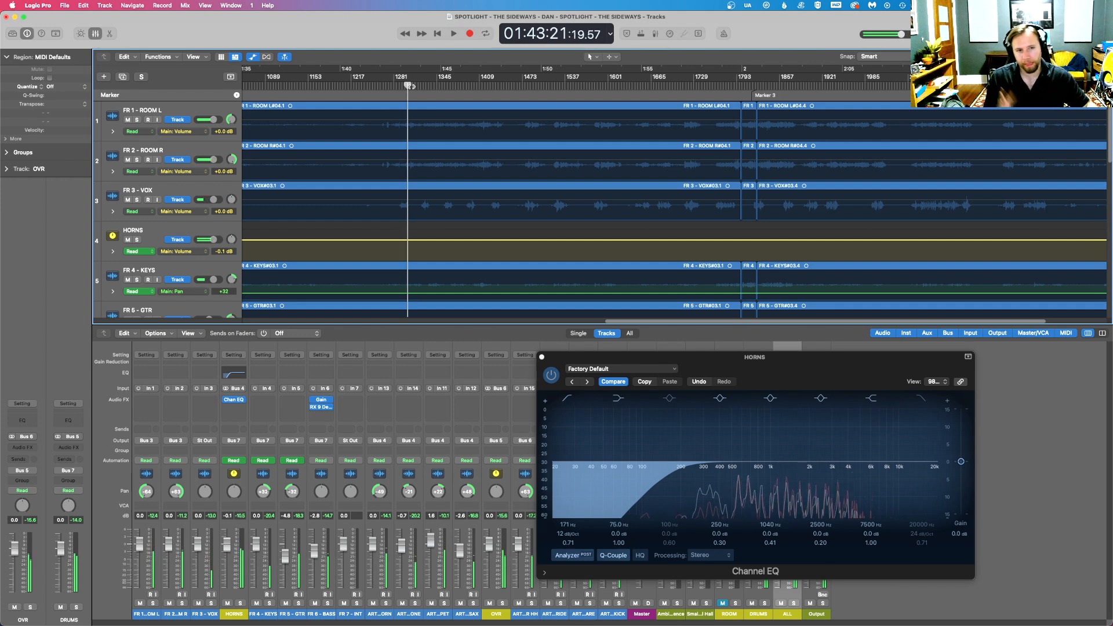
- Return the playhead to about 01:58:44 and set the Quality of the RX 9 De-crackle on FR 6 - BASS to Low
click(716, 85)
key(space)
click(542, 357)
click(321, 409)
click(783, 493)
click(778, 509)
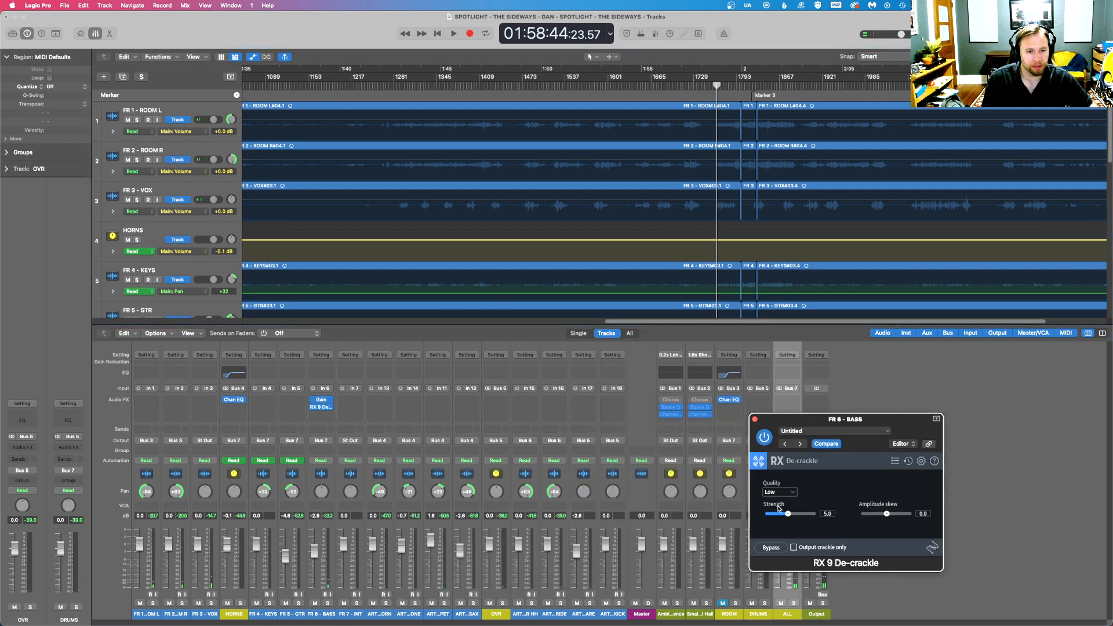
click(754, 419)
- Resume playback and insert a Channel EQ on the FR 3 - VOX track
key(space)
key(super+Right)
key(super+Right)
key(super+Right)
key(super+Right)
key(super+Right)
key(super+Right)
key(super+Right)
key(super+Right)
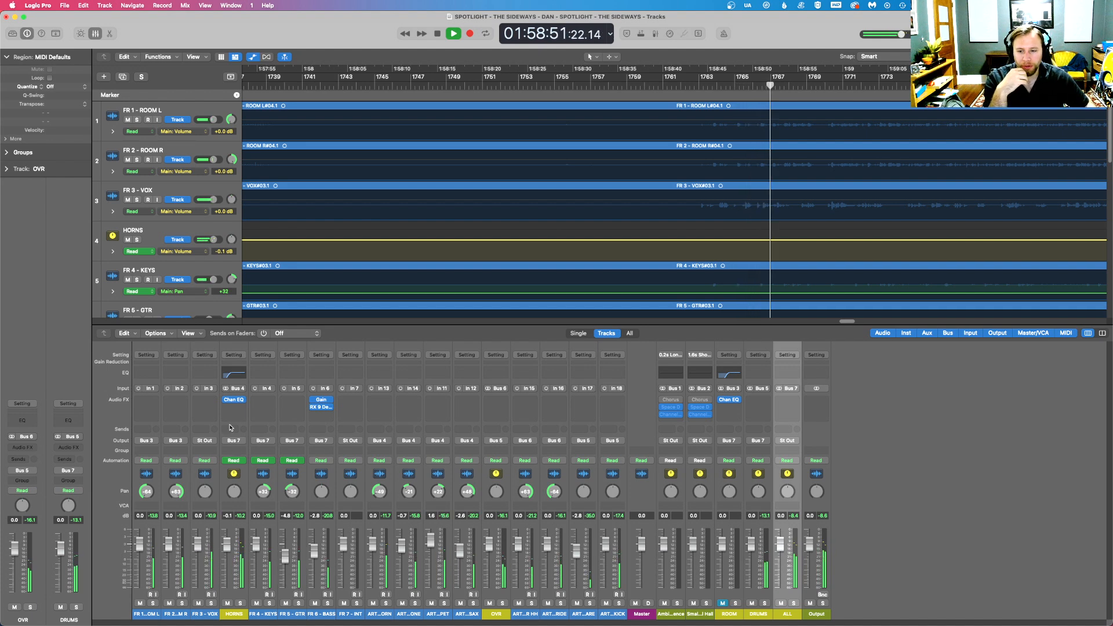
click(207, 403)
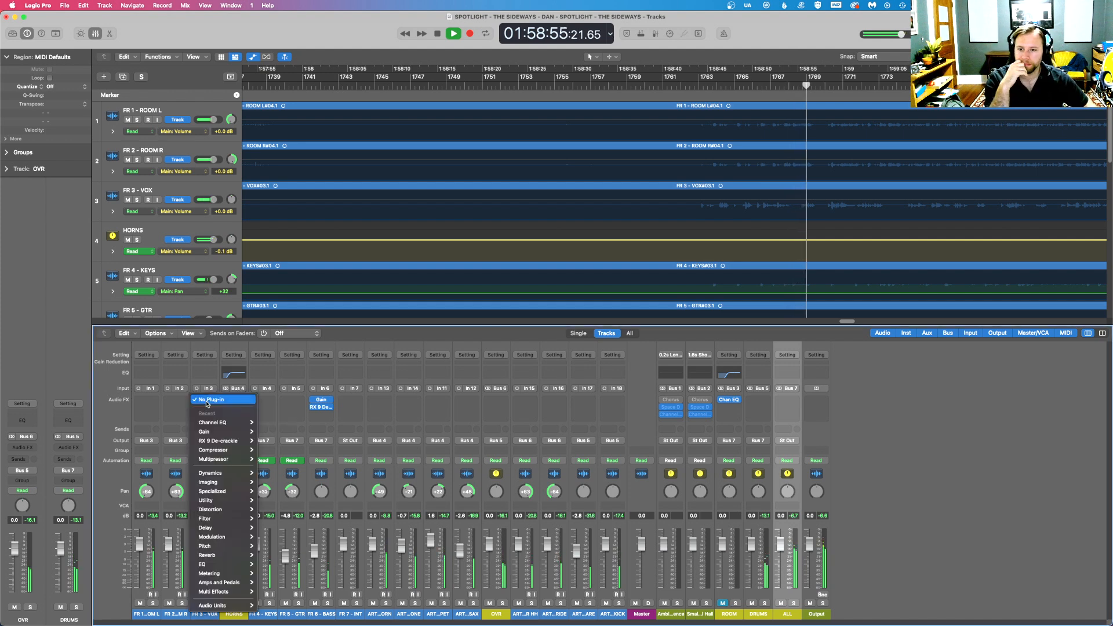
click(441, 364)
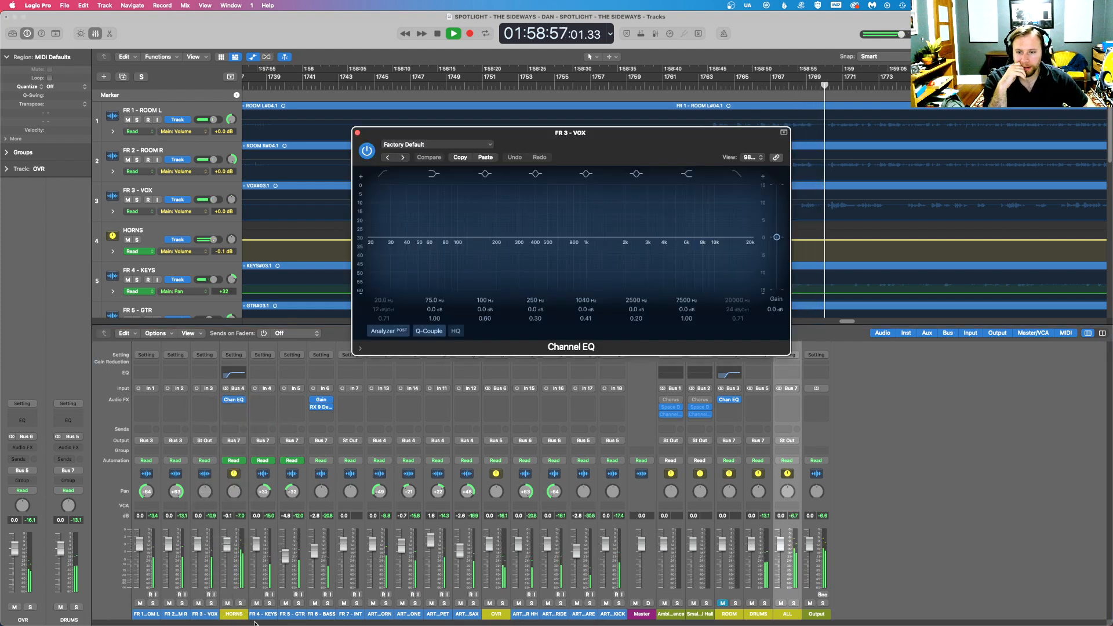
- Solo only the FR 3 - VOX track, leaving the HORNS bus unsoloed
key(s)
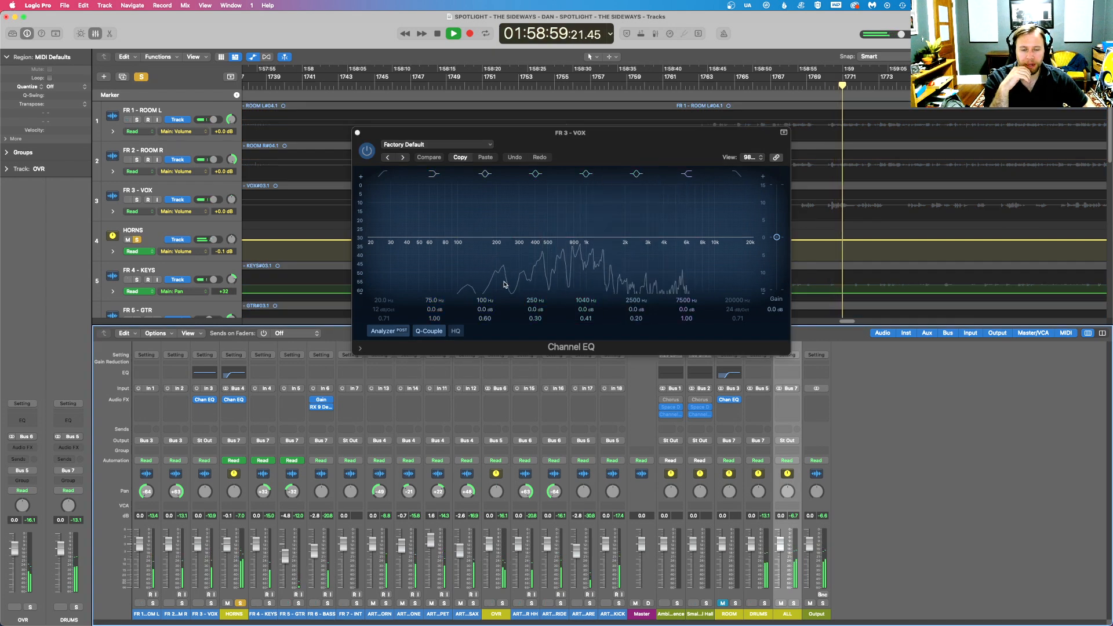
click(240, 604)
click(211, 603)
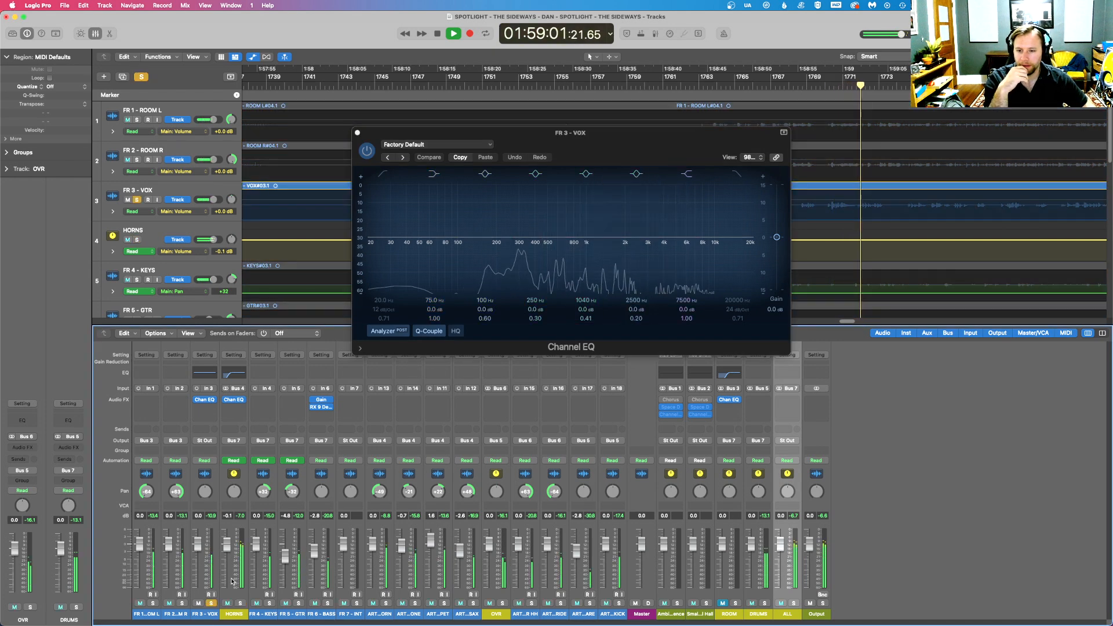
- Enable the low-cut band in the FR 3 - VOX Channel EQ and set its cutoff to 131 Hz
drag(613, 147, 638, 290)
click(411, 318)
drag(421, 332, 533, 334)
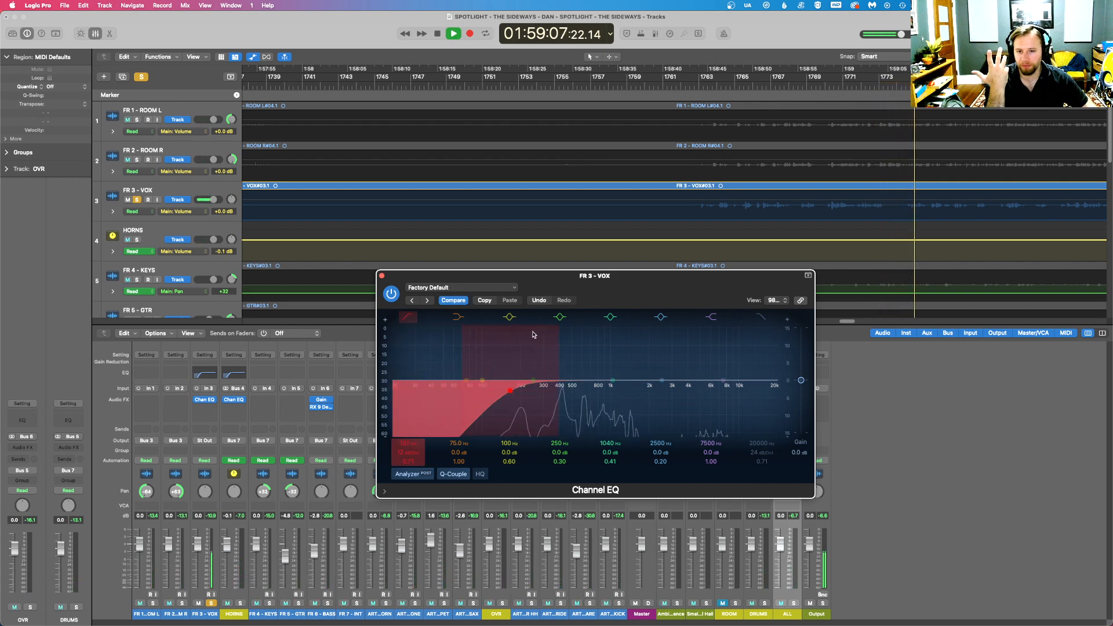
drag(510, 392, 506, 394)
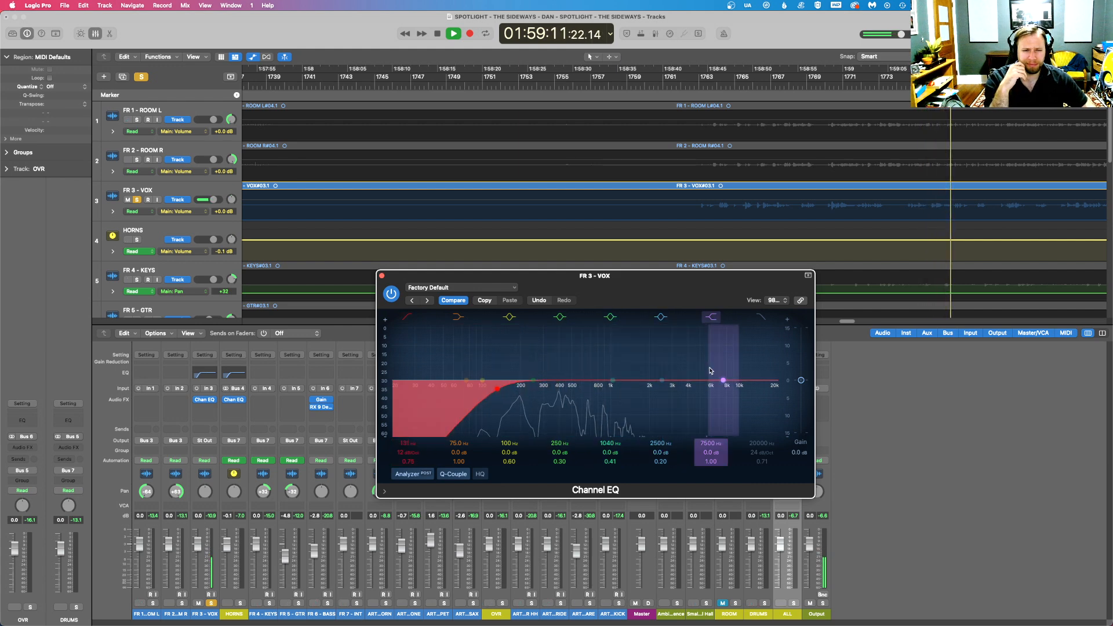
- Boost the vocal EQ's high shelf 6.1 dB at 2880 Hz and enable the high cut at 17000 Hz, 36 dB/Oct
drag(723, 380, 668, 348)
click(761, 317)
mouse_move(768, 333)
mouse_down()
mouse_move(748, 334)
mouse_move(760, 336)
mouse_up()
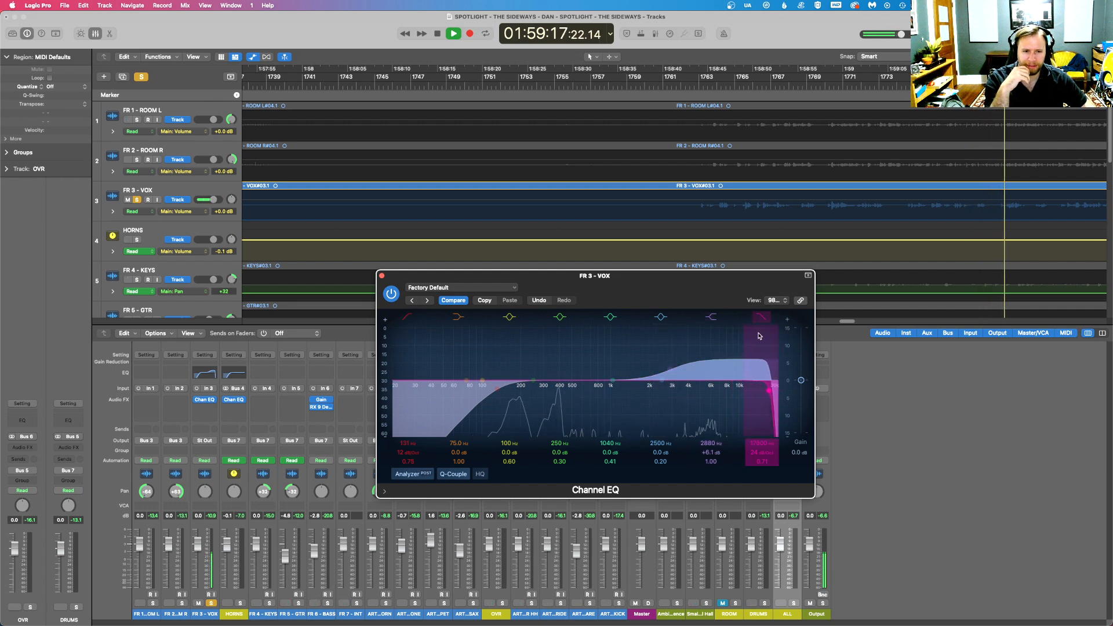
drag(743, 357, 756, 357)
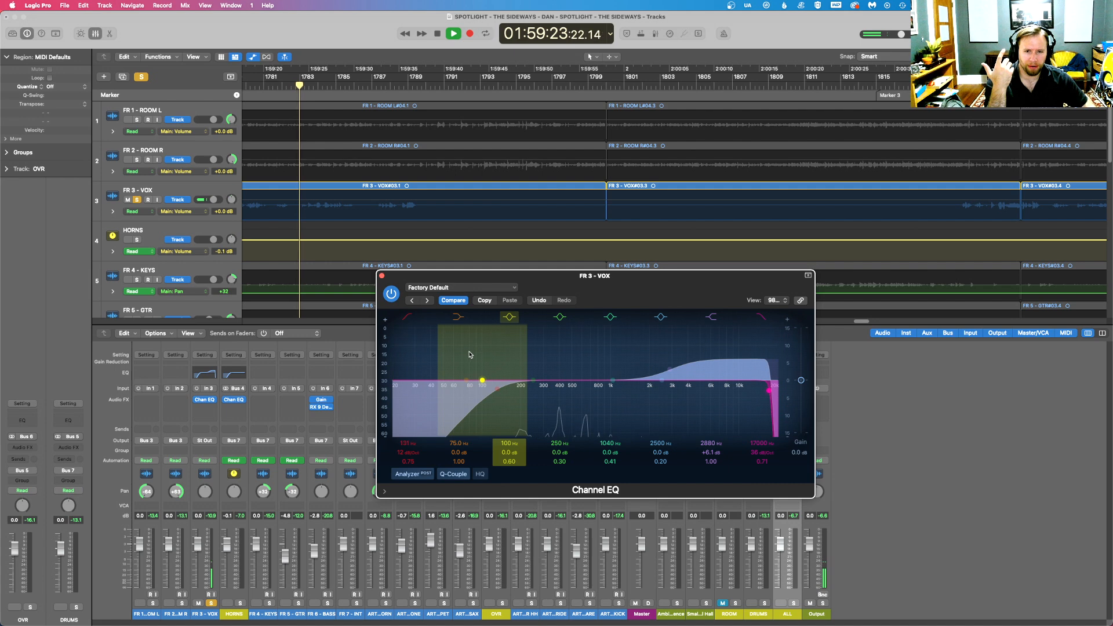
- Set the low shelf in the FR 3 - VOX Channel EQ to -3.8 dB at 372 Hz
mouse_move(449, 354)
mouse_down()
mouse_move(528, 360)
mouse_move(548, 376)
mouse_up()
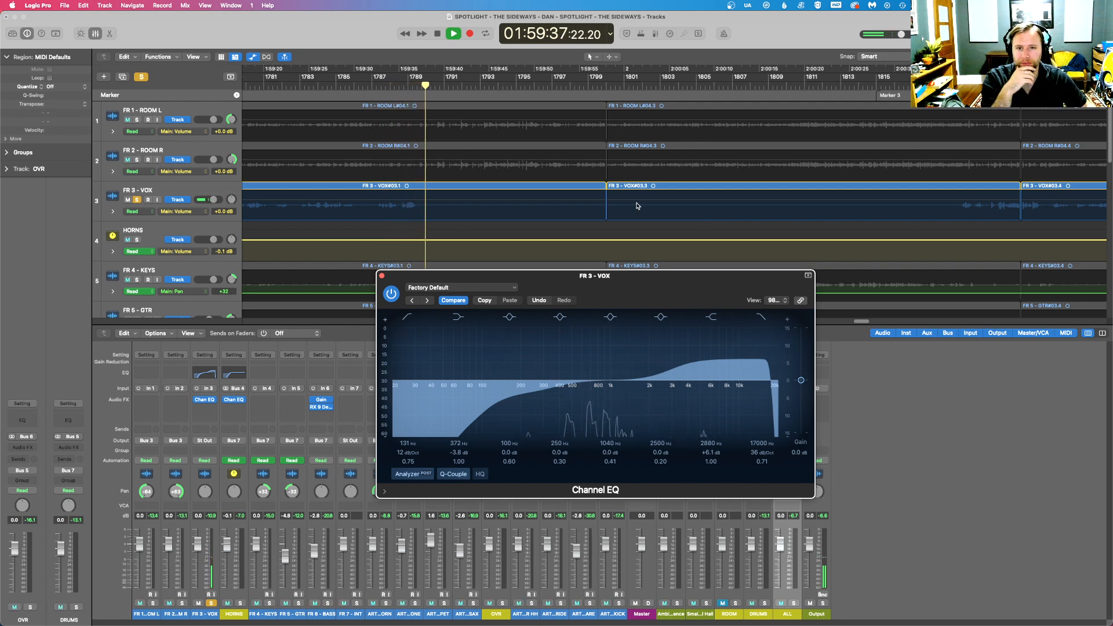
key(super+Left)
key(super+Left)
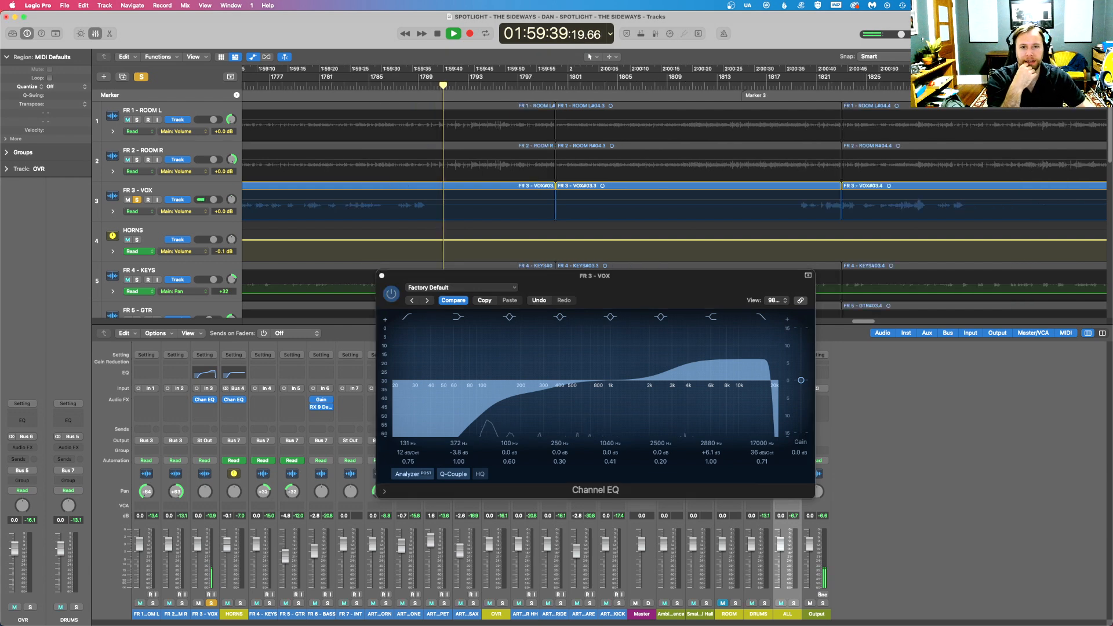
- Unsolo FR 3 - VOX, replay the full mix, and set the vocal EQ's high shelf to +4.5 dB at 2900 Hz
drag(442, 277, 661, 366)
click(211, 603)
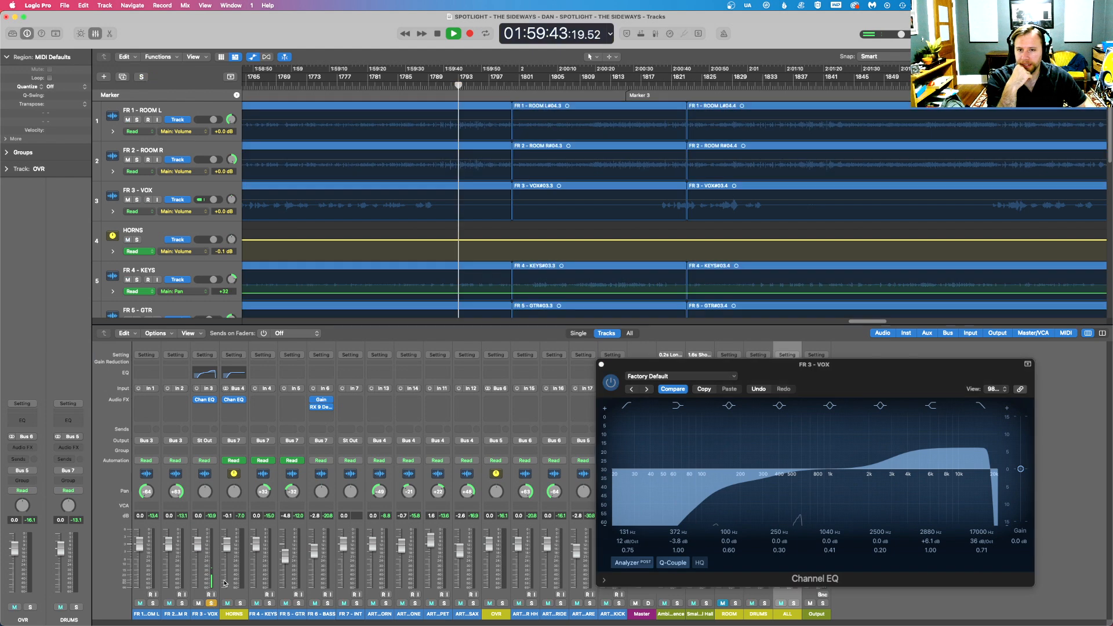
key(space)
key(space)
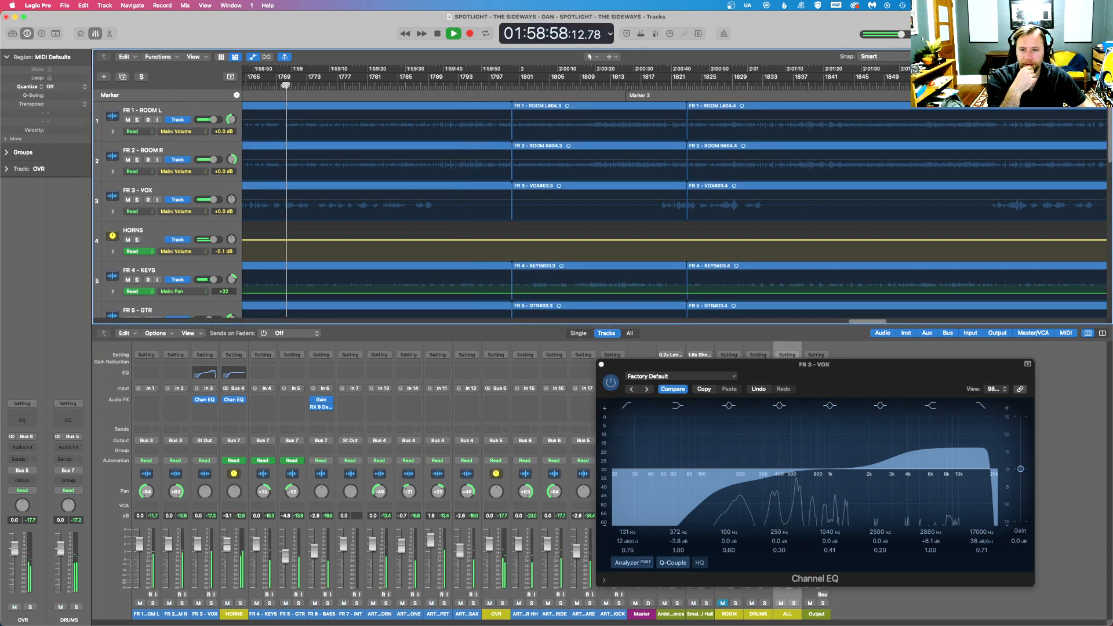
drag(902, 442, 897, 438)
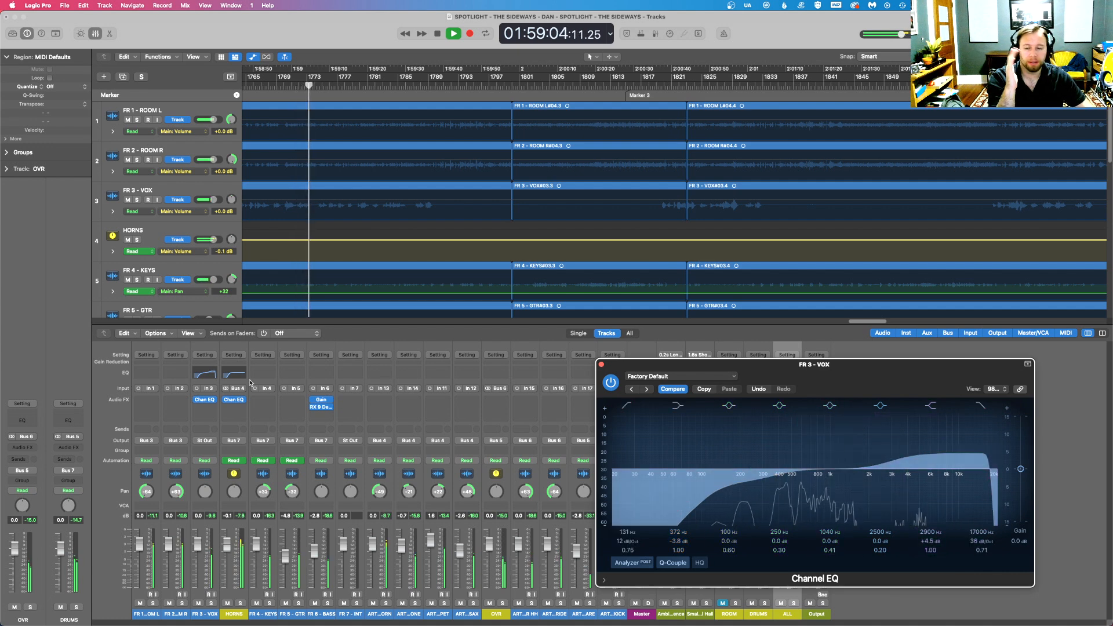
- Close the FR 3 - VOX Channel EQ window
click(214, 400)
mouse_move(229, 481)
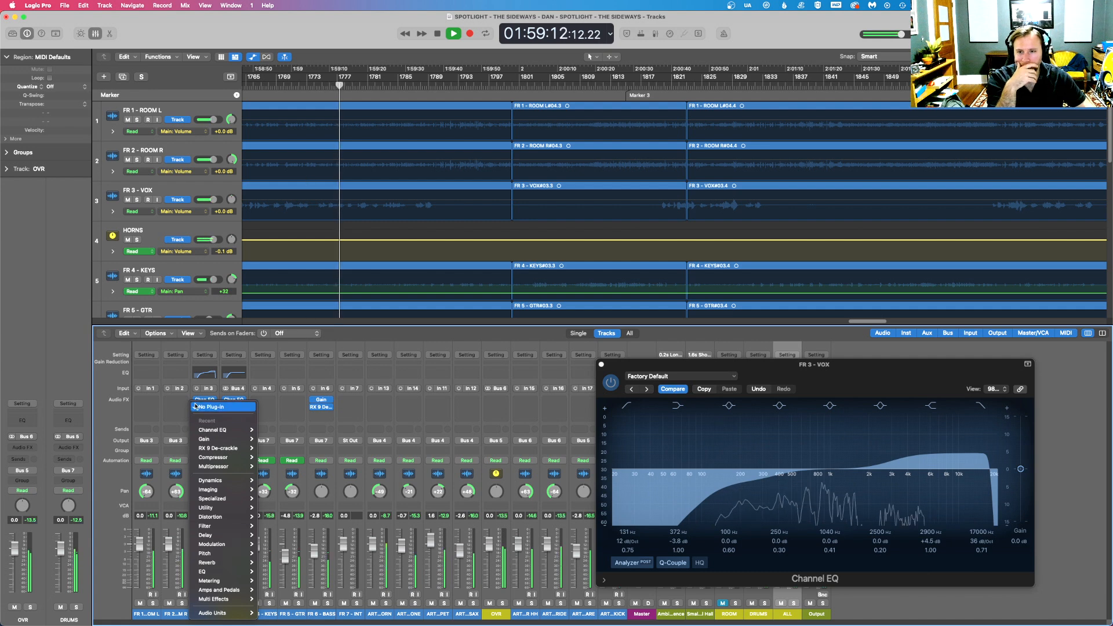
click(601, 365)
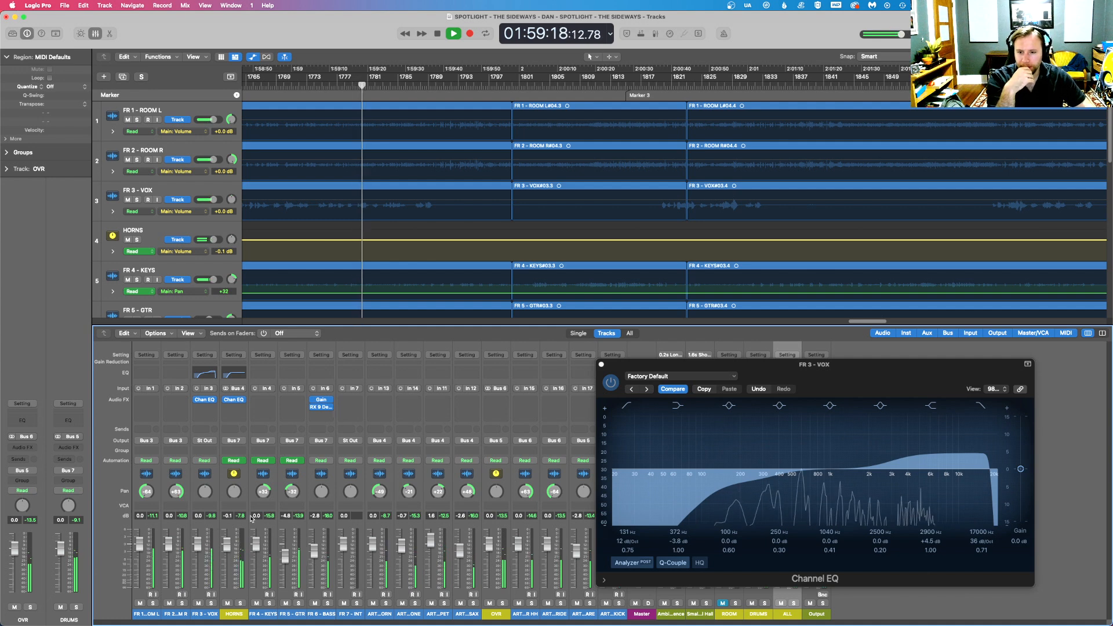
click(601, 365)
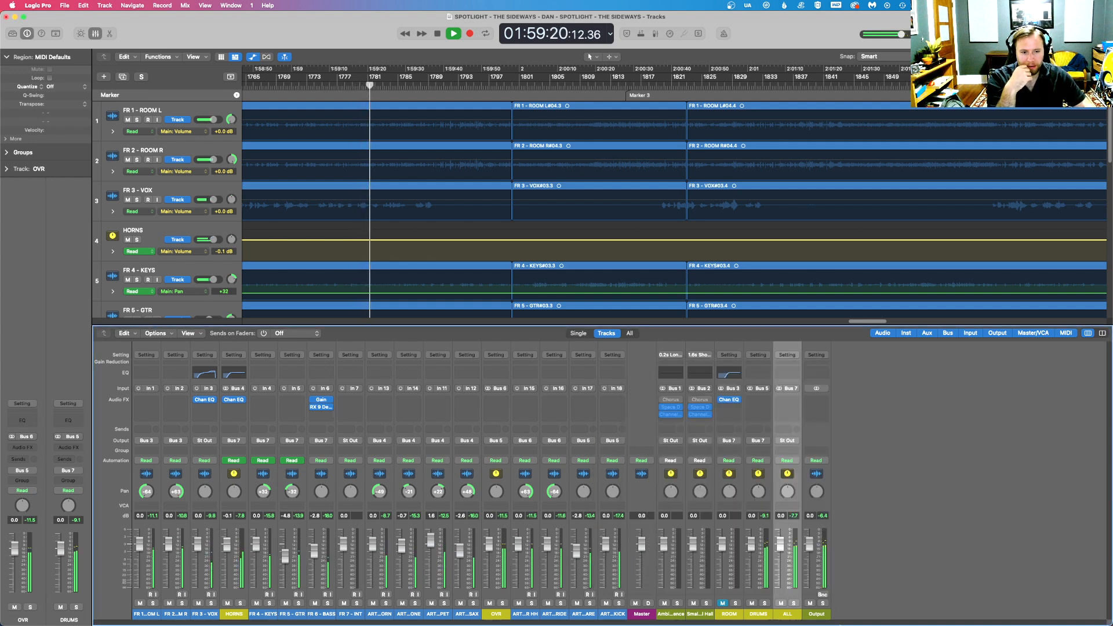
- Set the ALL bus level to -2.5 dB in the mixer
click(794, 604)
click(794, 604)
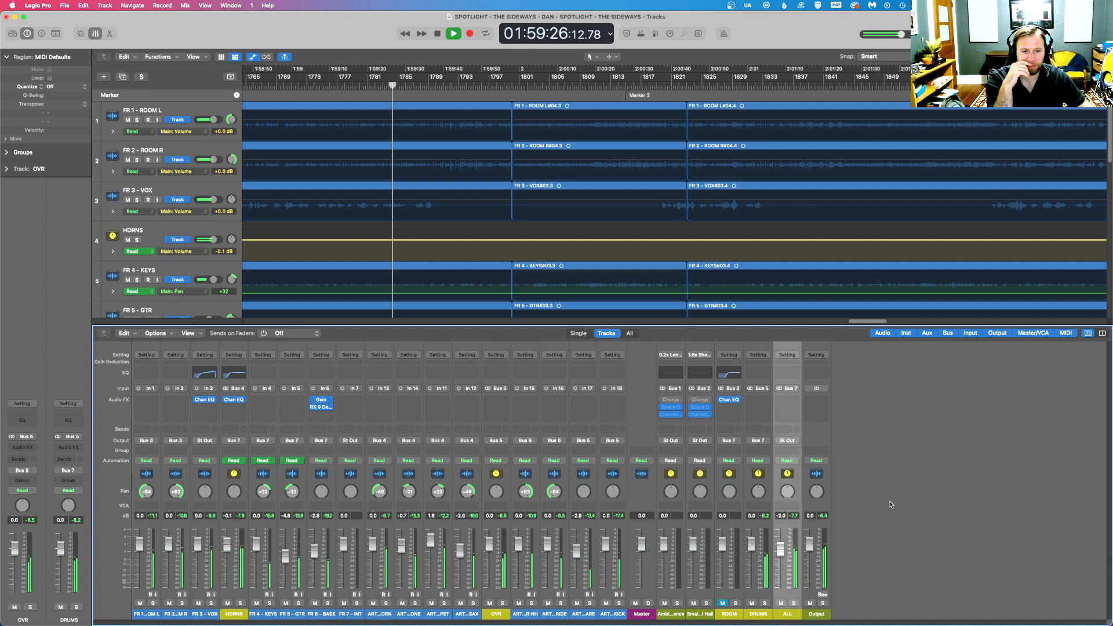
double_click(780, 516)
text(-2.5)
key(Return)
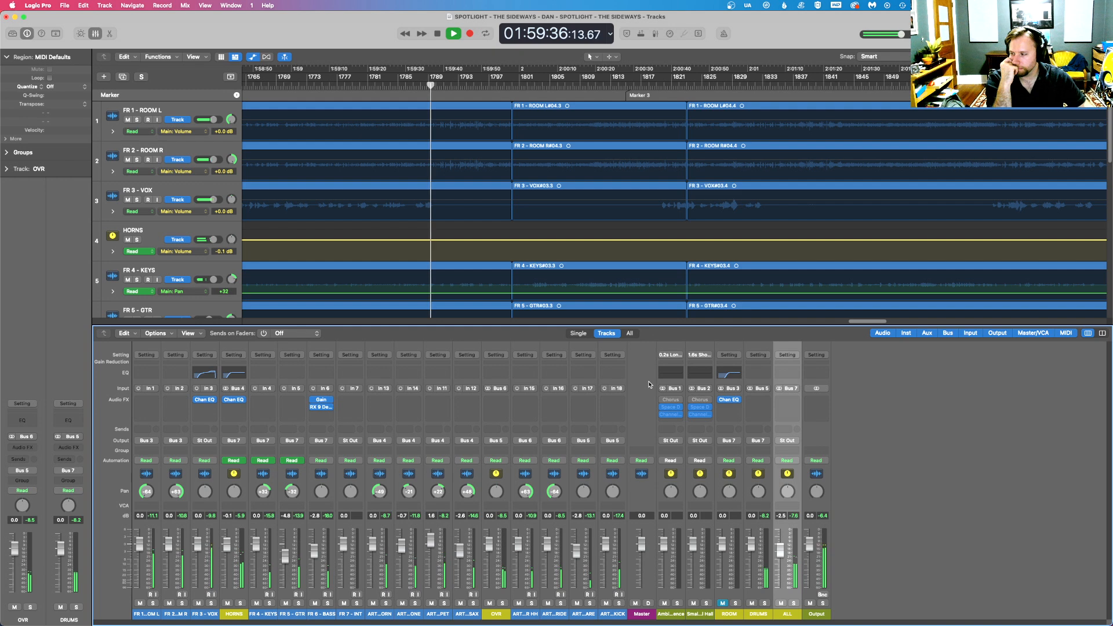
- Insert DeEsser 2 after the Channel EQ on FR 3 - VOX and set its threshold to -6.3 dB while replaying the passage
click(199, 407)
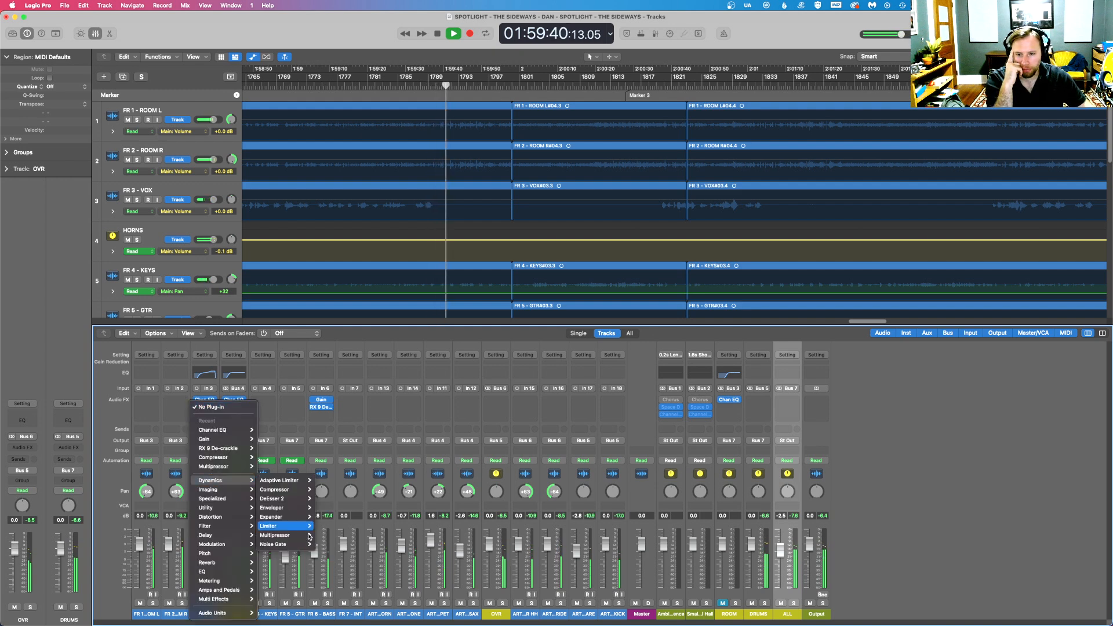
click(325, 499)
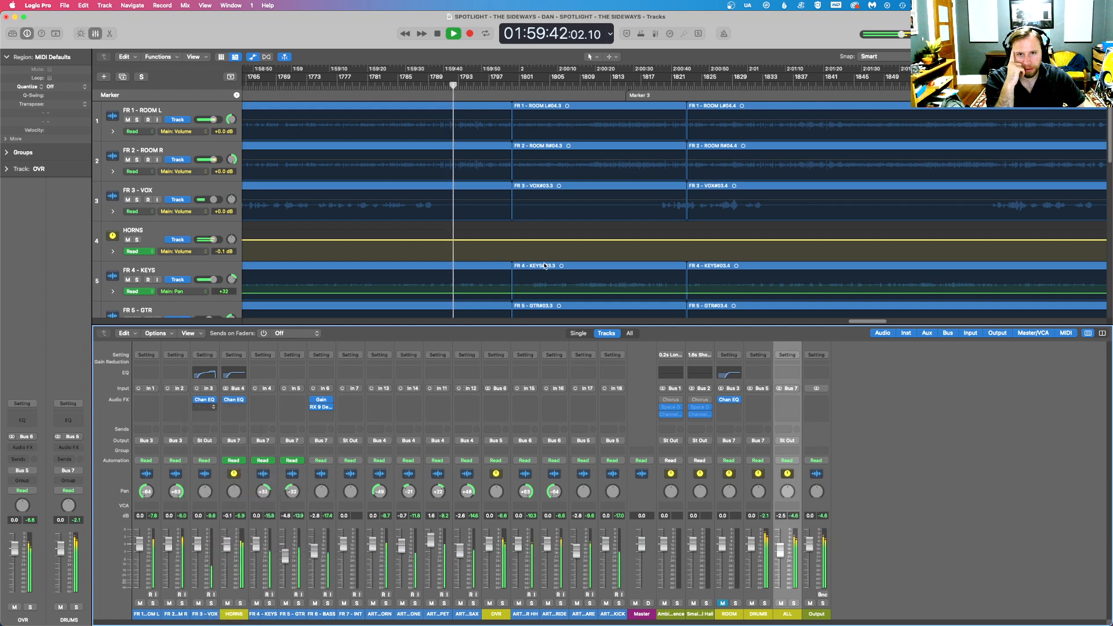
drag(522, 129, 571, 338)
drag(532, 423, 538, 416)
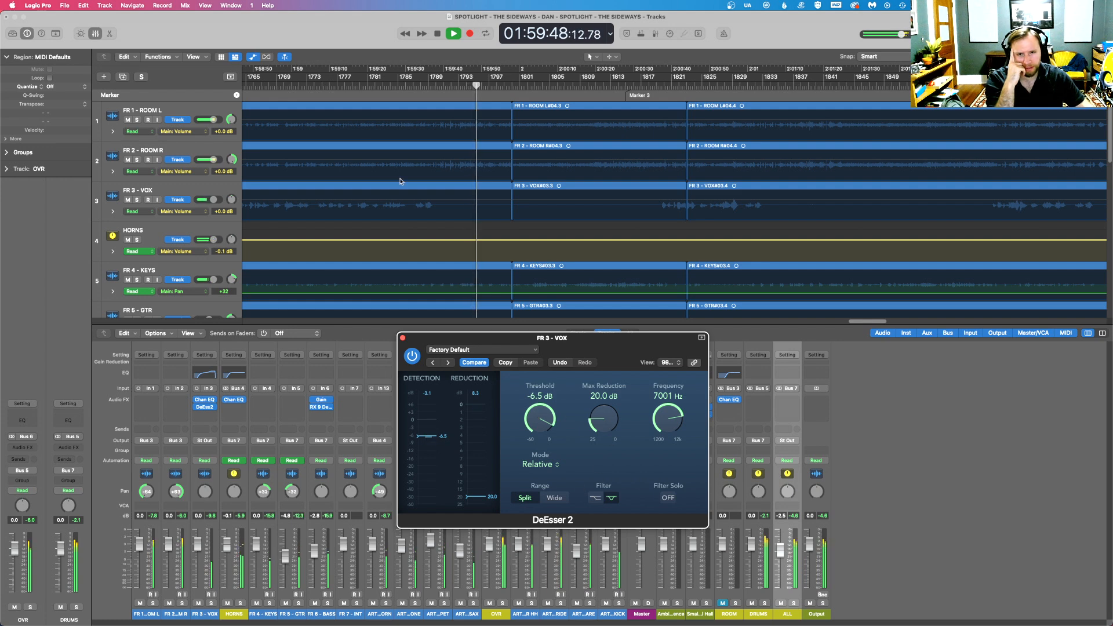
click(284, 81)
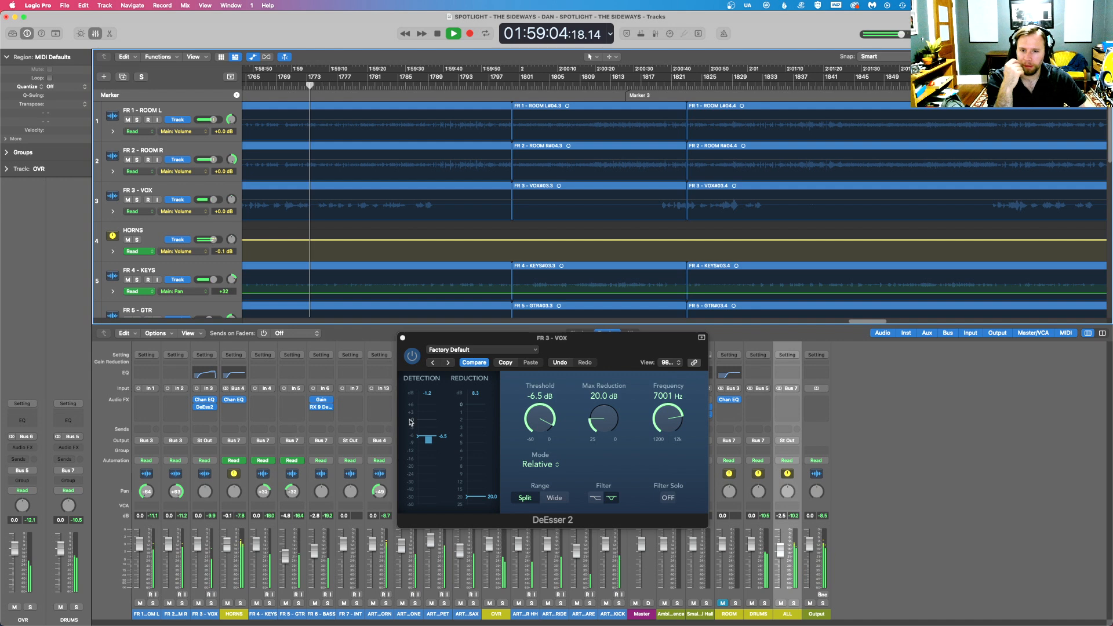
click(536, 423)
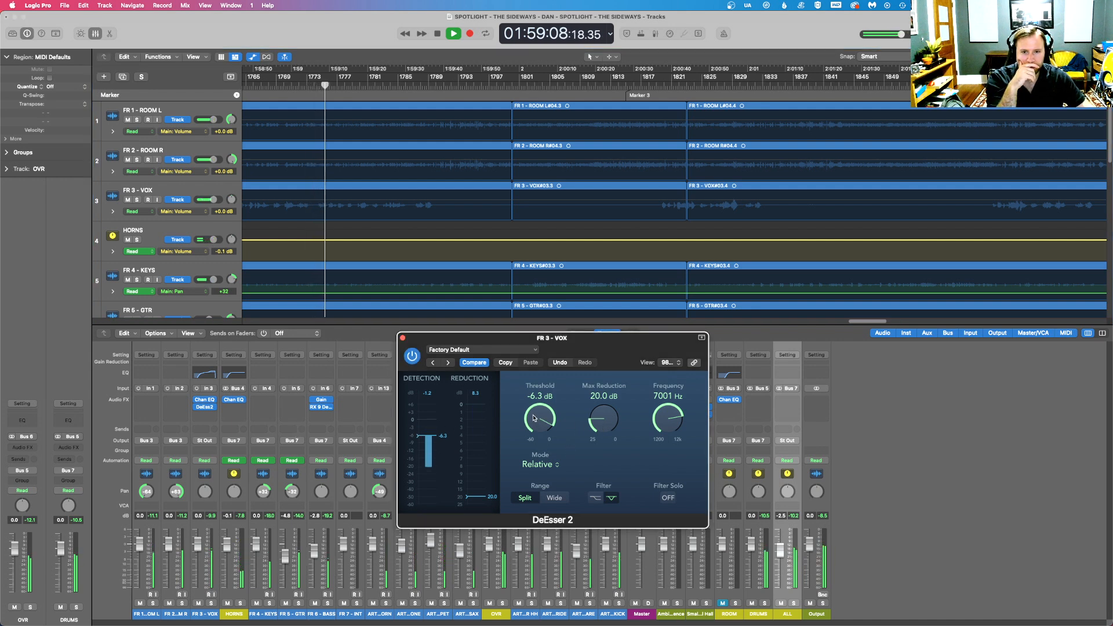
- Insert a mono Compressor after DeEsser 2 on FR 3 - VOX, using Studio VCA with auto gain off, and lower its threshold
click(213, 407)
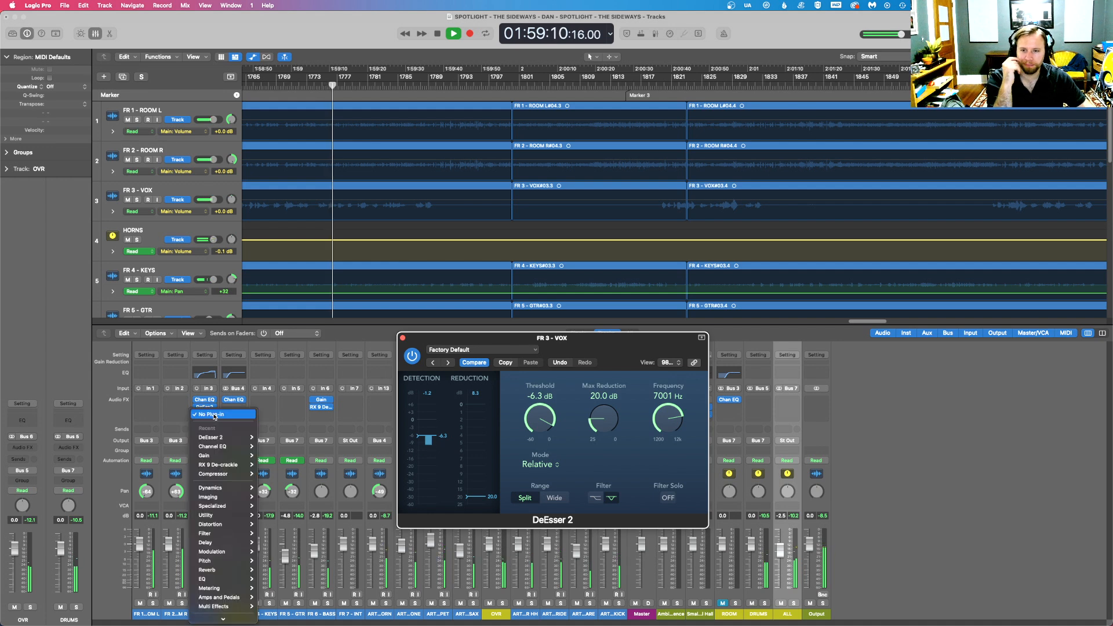
mouse_move(227, 475)
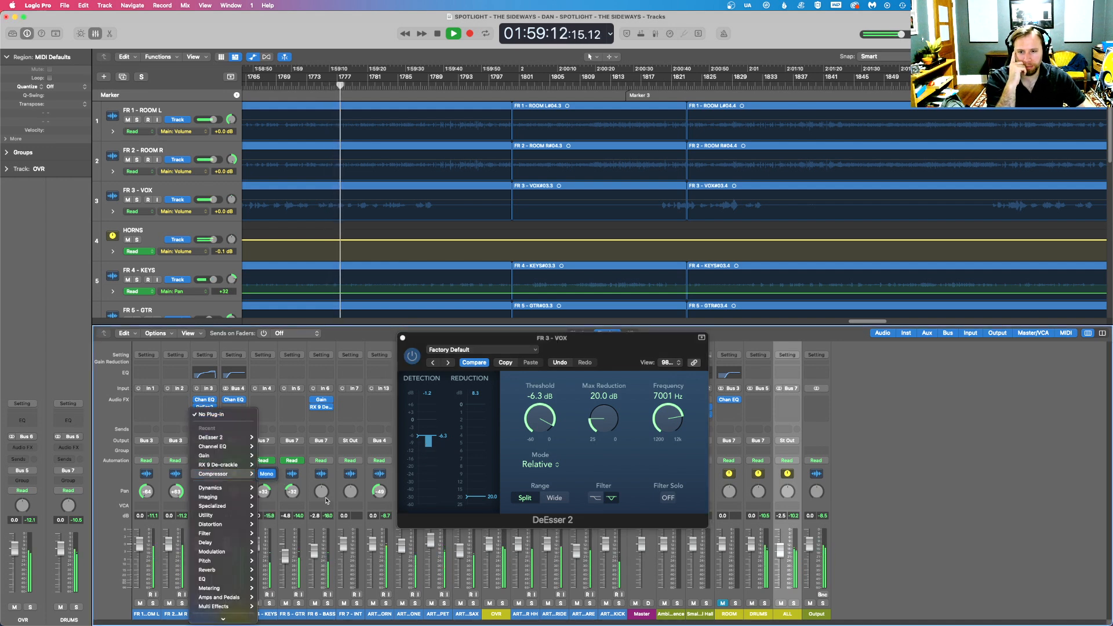
click(269, 474)
click(479, 186)
click(668, 346)
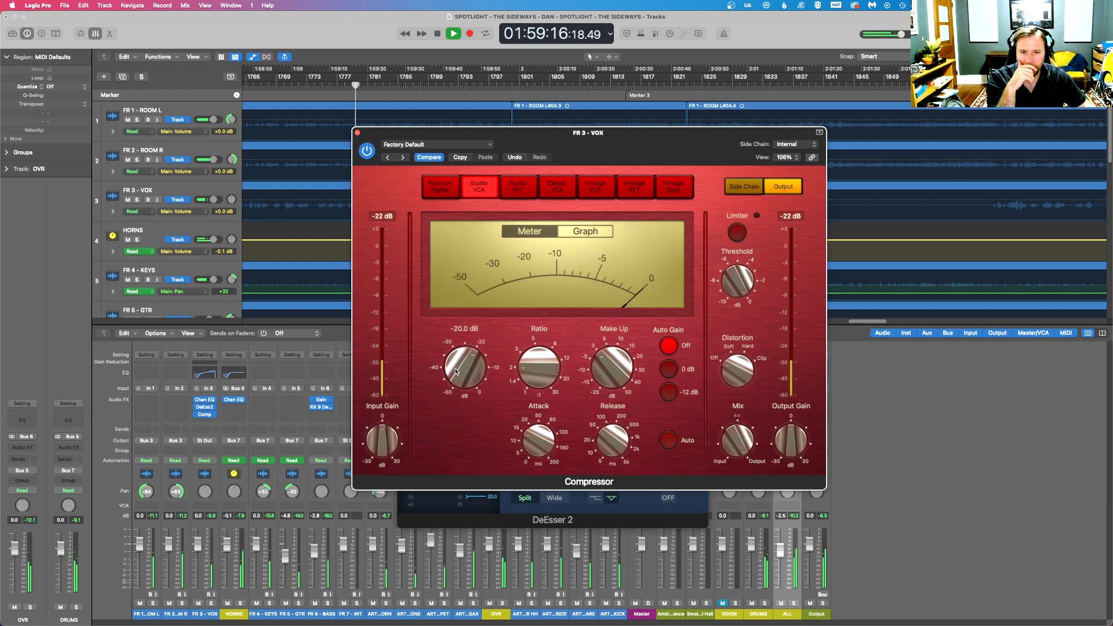
drag(452, 375, 467, 387)
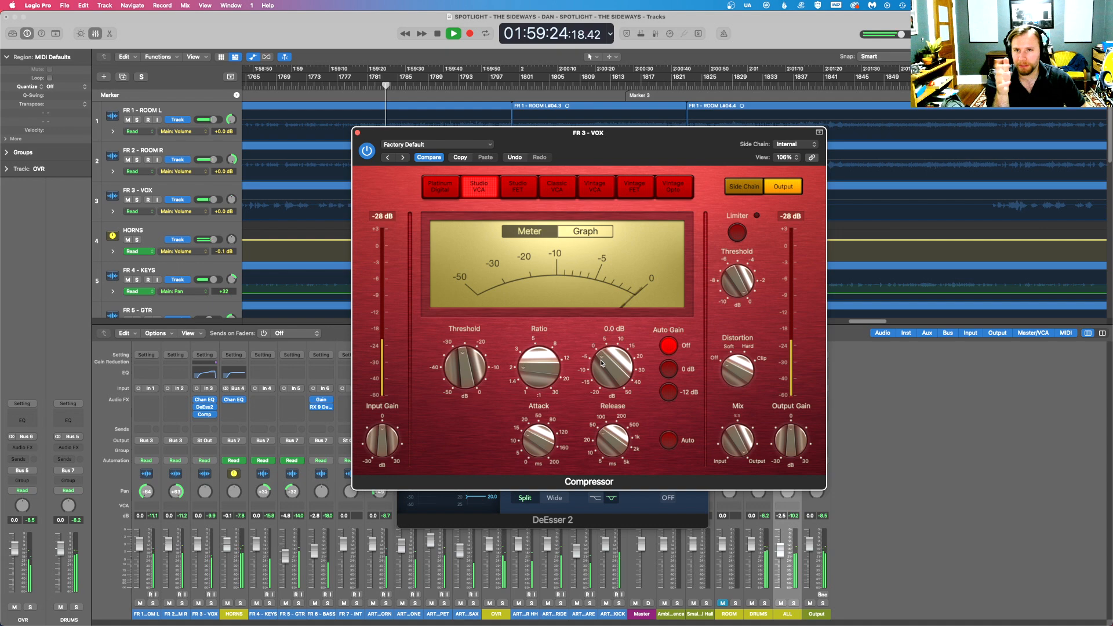
- Stop playback, move the Compressor window clear of the upper tracks, and close DeEsser 2
click(356, 34)
key(space)
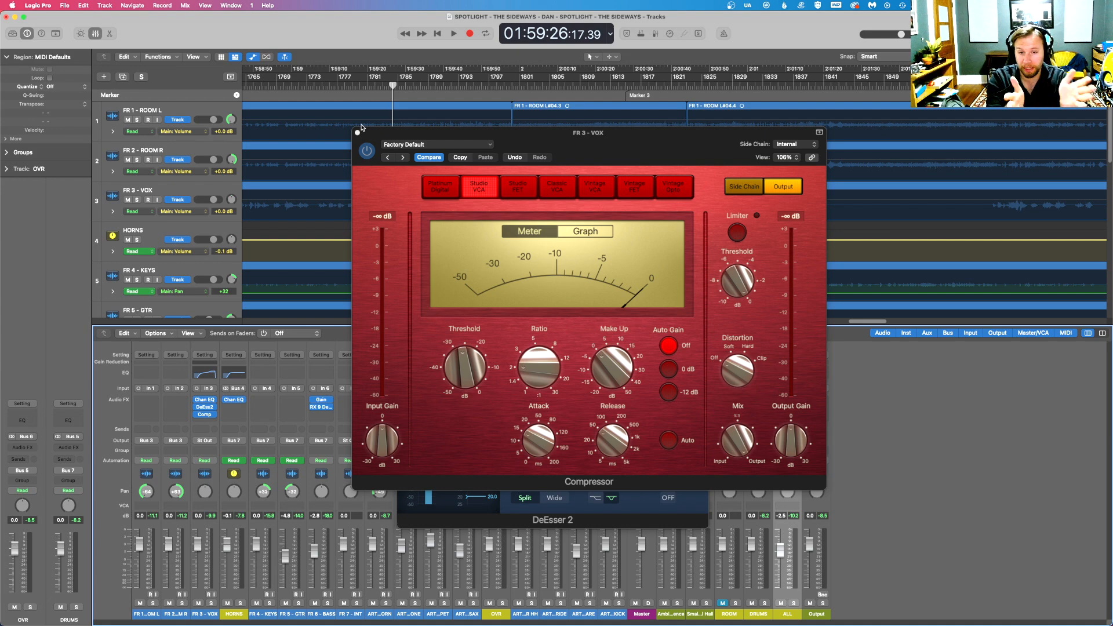
drag(373, 132, 525, 244)
click(402, 338)
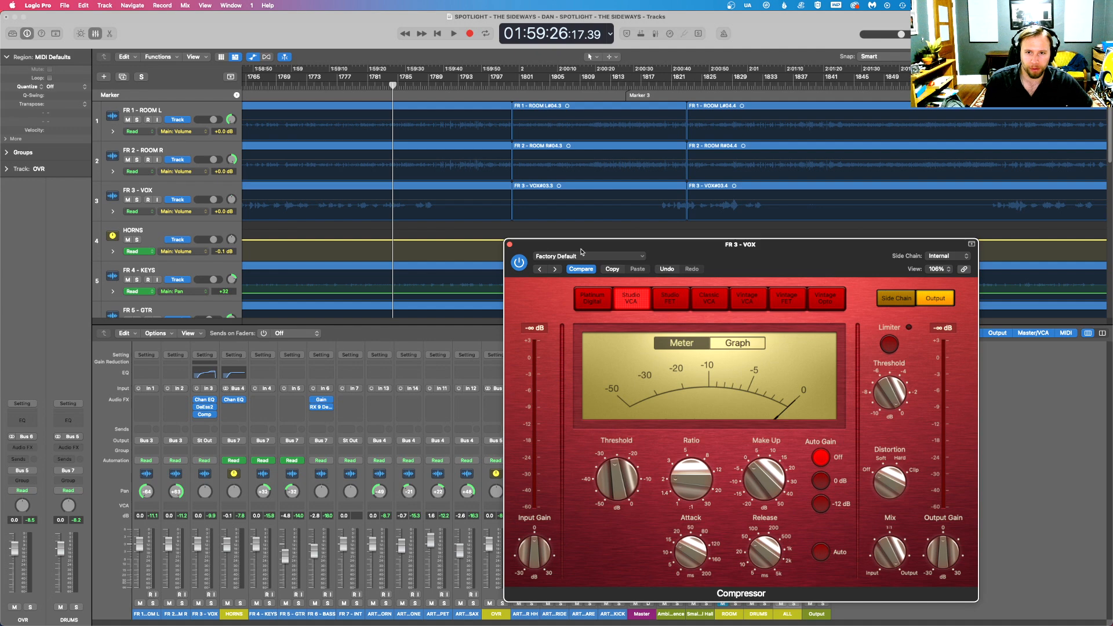
- Fine-tune the vocal Compressor's attack during playback, replay the passage from about 01:58:56, and close the Compressor
key(space)
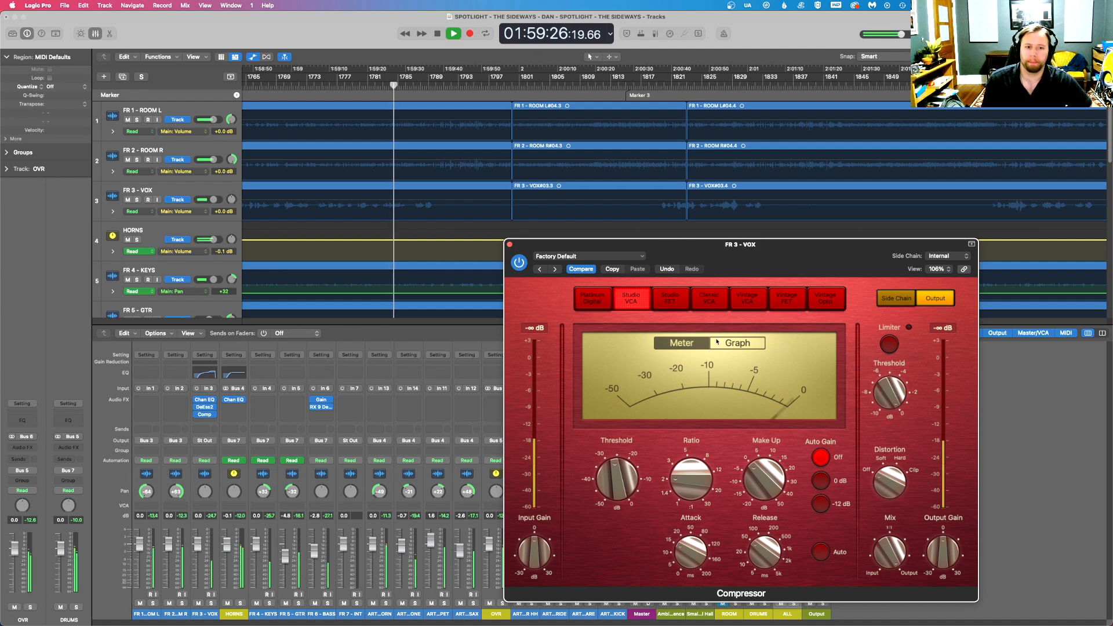
drag(691, 551, 690, 559)
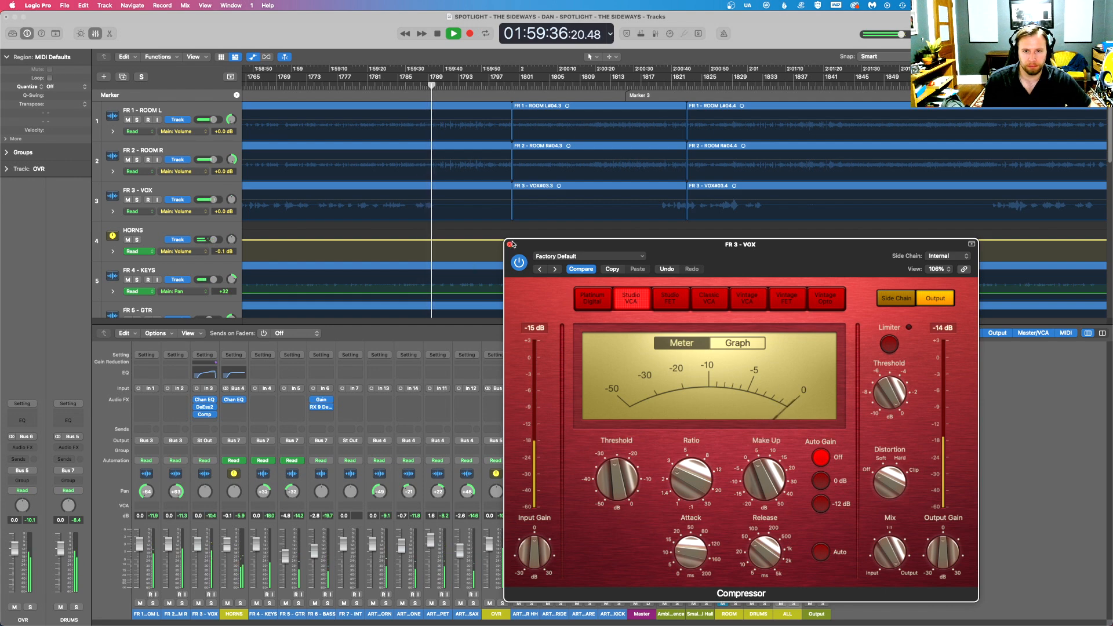
click(990, 108)
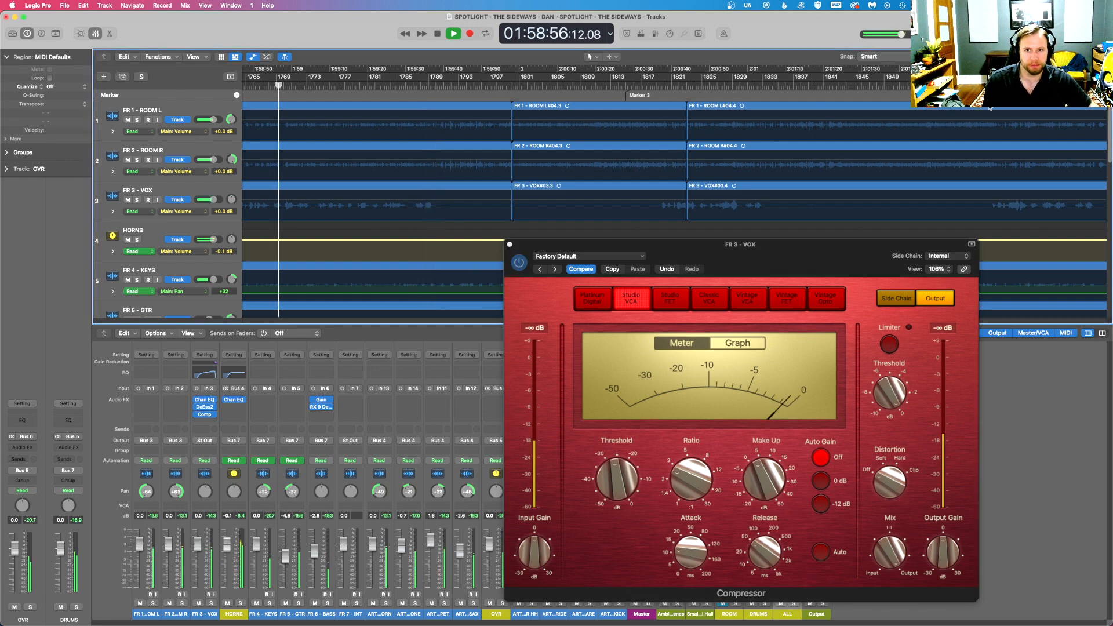
drag(1087, 56, 1080, 57)
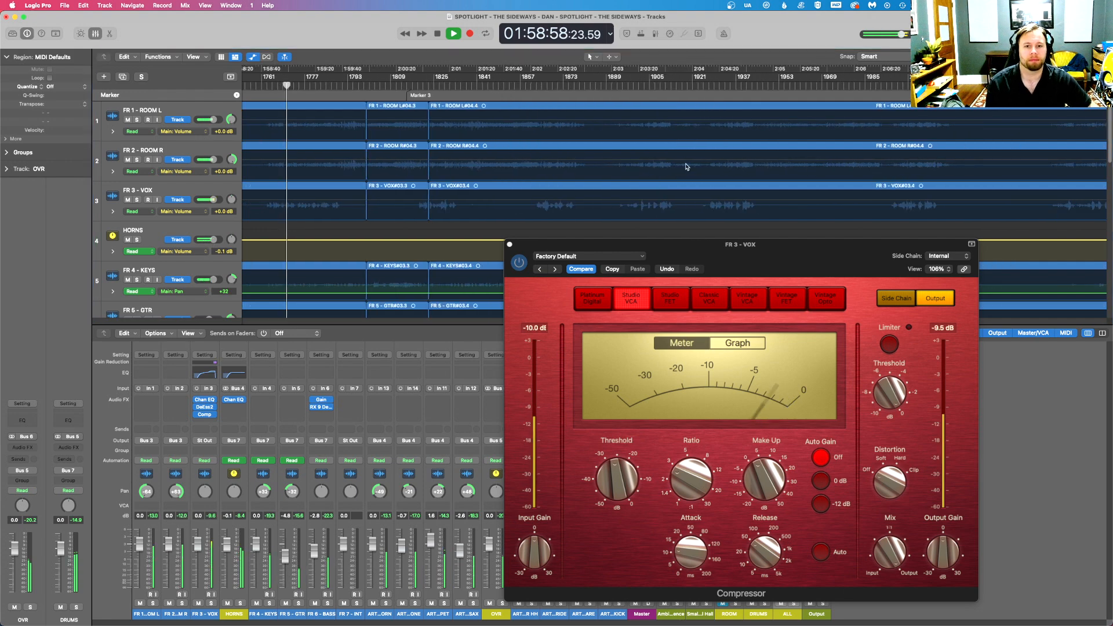
click(510, 245)
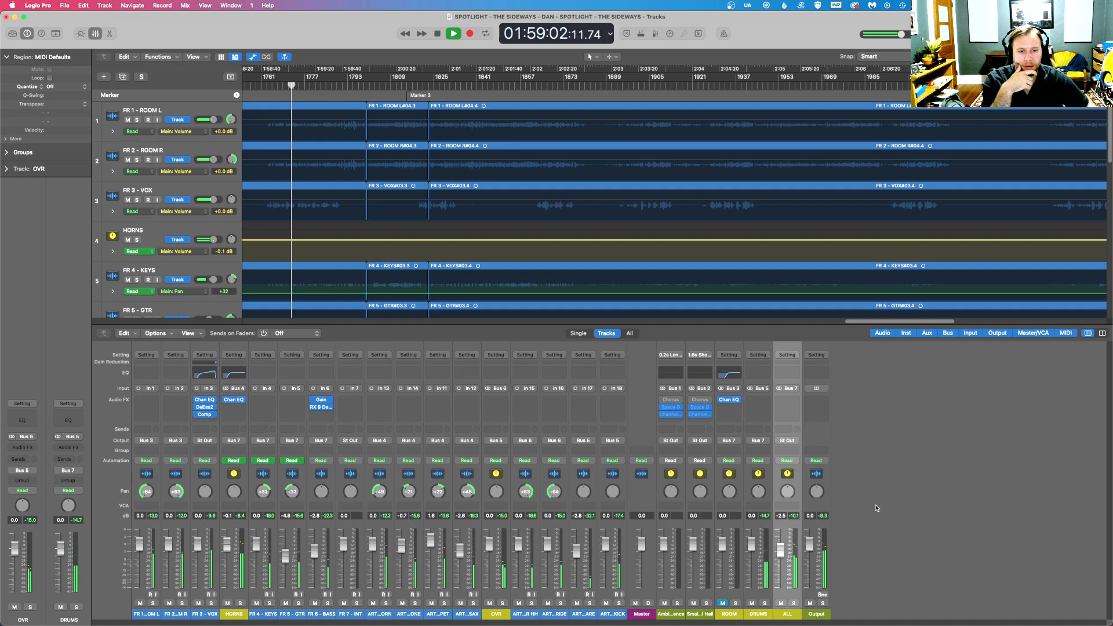
- Set the ALL bus level to 0 dB
double_click(783, 516)
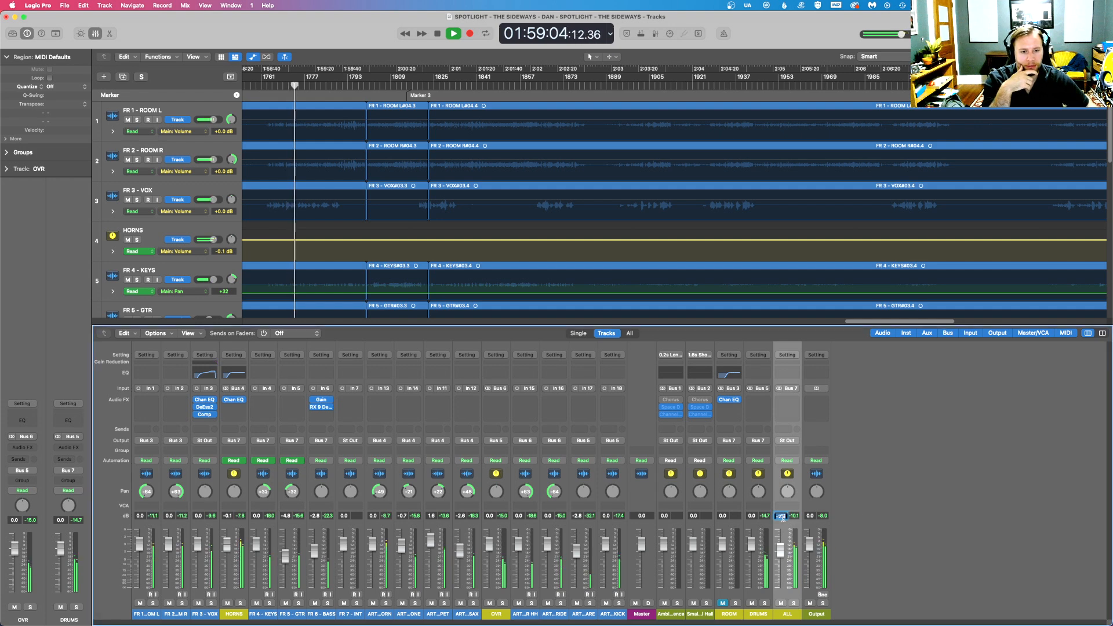
text(+0)
key(Return)
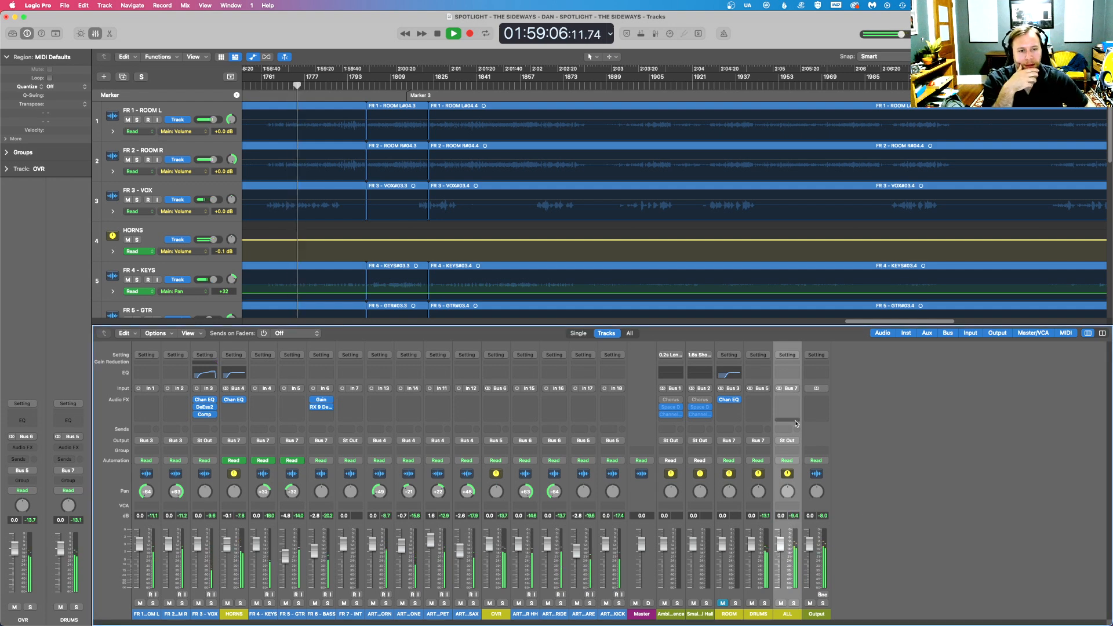
- Insert a stereo Channel EQ on the ALL bus and cut 1.2 dB at about 785 Hz with a Q of 0.54
click(789, 403)
mouse_move(803, 441)
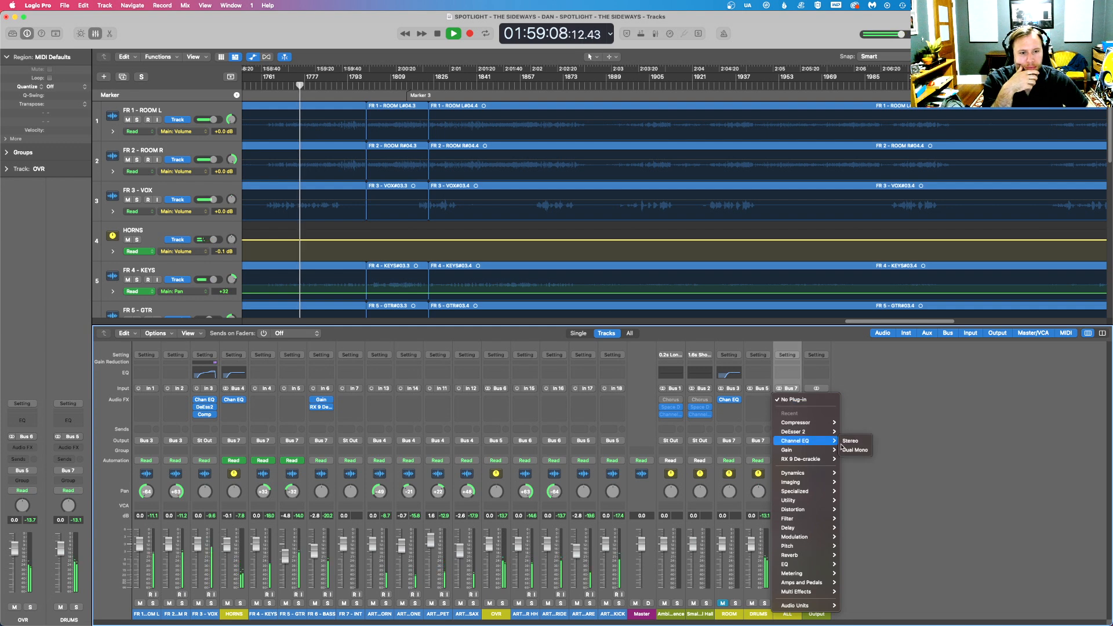
click(851, 442)
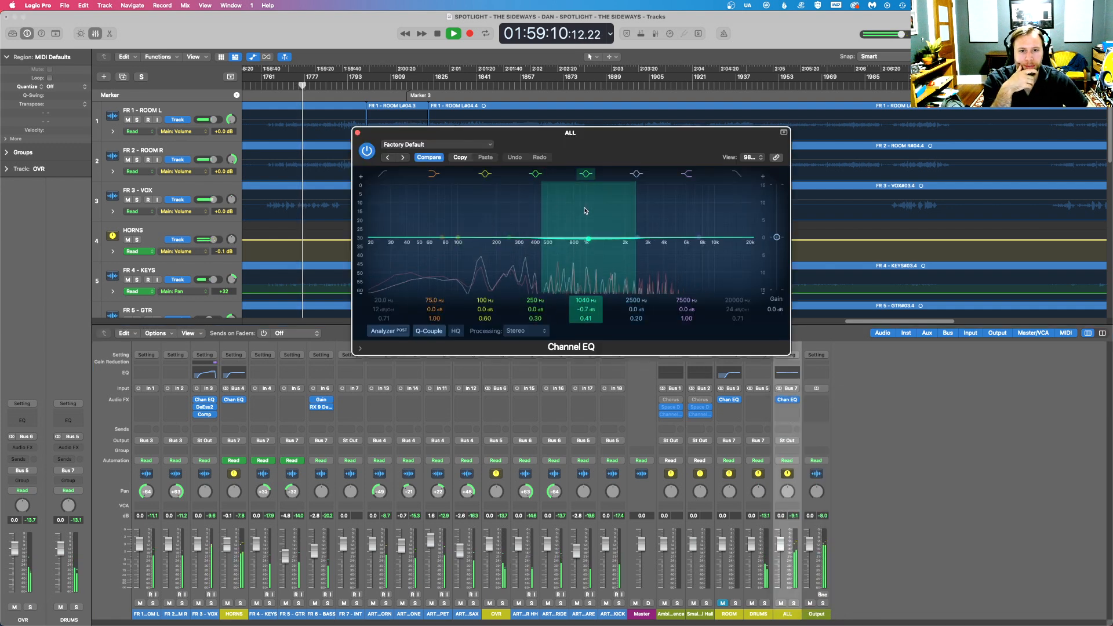
mouse_move(571, 212)
mouse_down()
mouse_move(618, 231)
mouse_move(571, 207)
mouse_up()
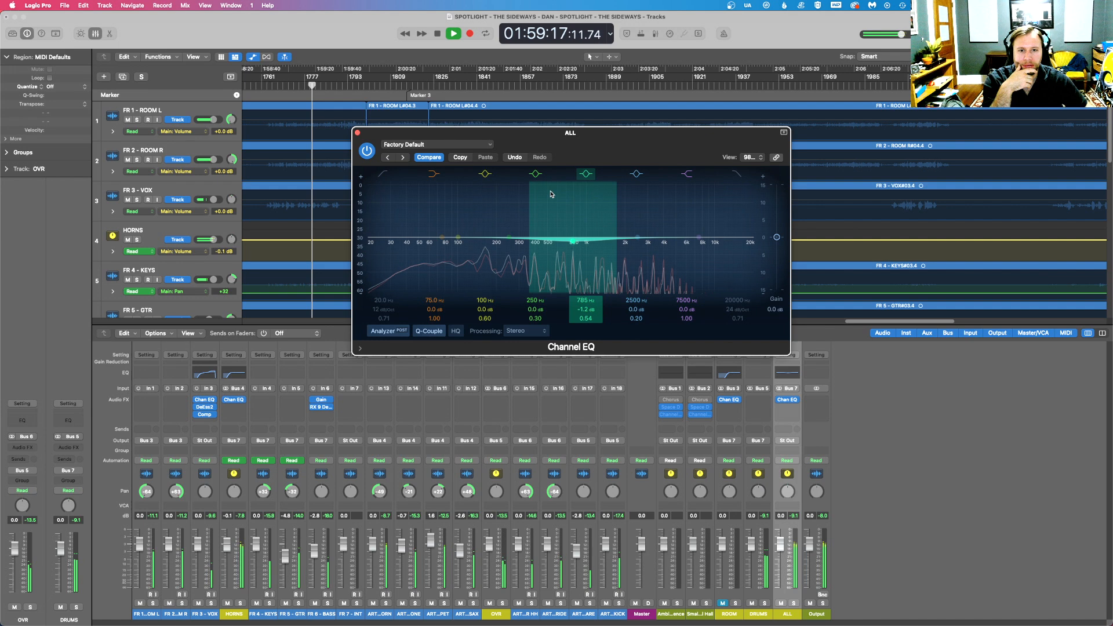
click(357, 132)
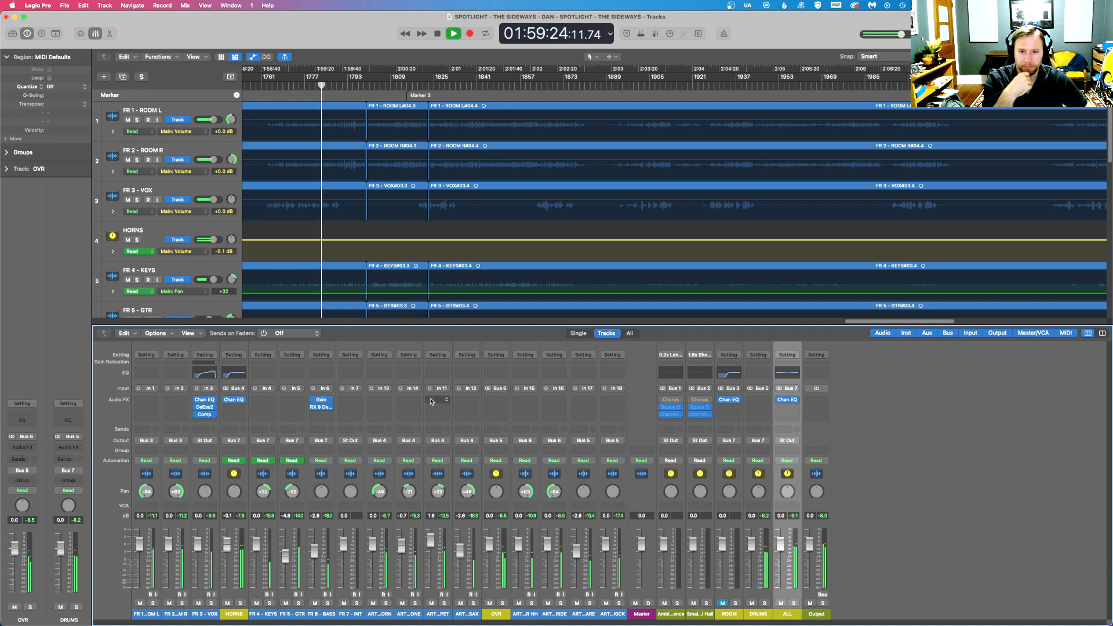
- Insert a Channel EQ on ART 1 - TRUMPET with a low cut at 386 Hz, 12 dB/Oct
click(439, 413)
mouse_move(458, 422)
click(500, 423)
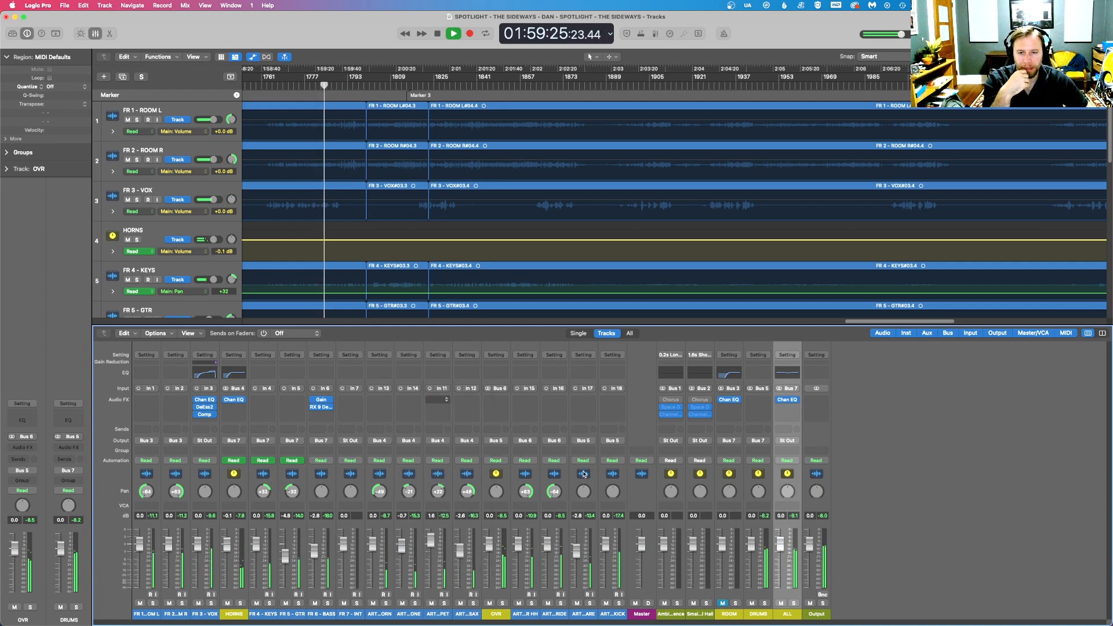
drag(386, 184, 552, 181)
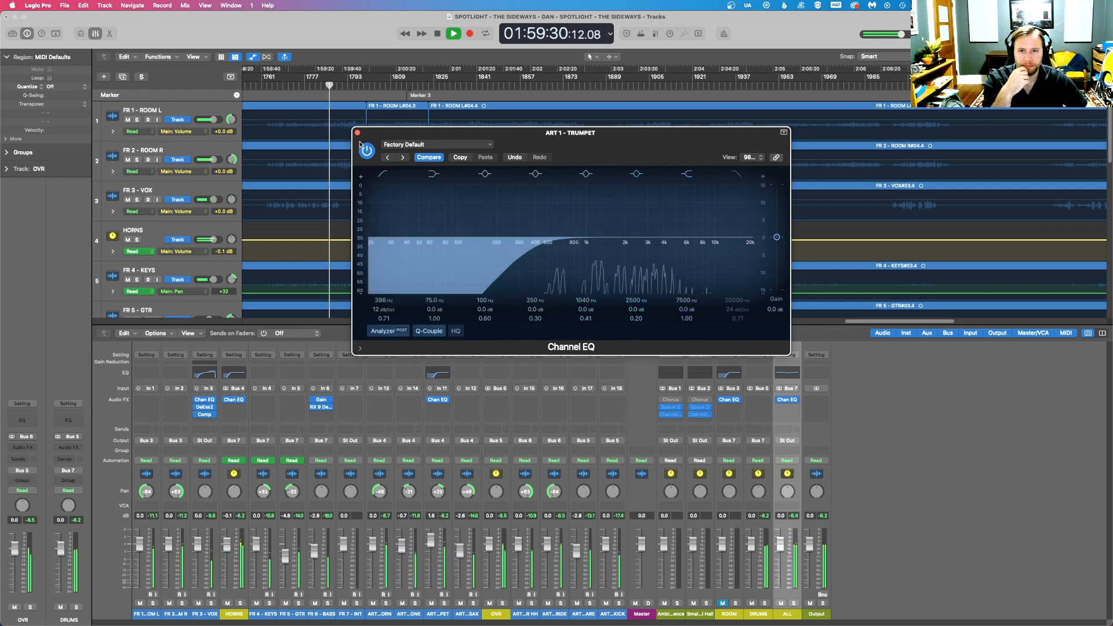
click(358, 133)
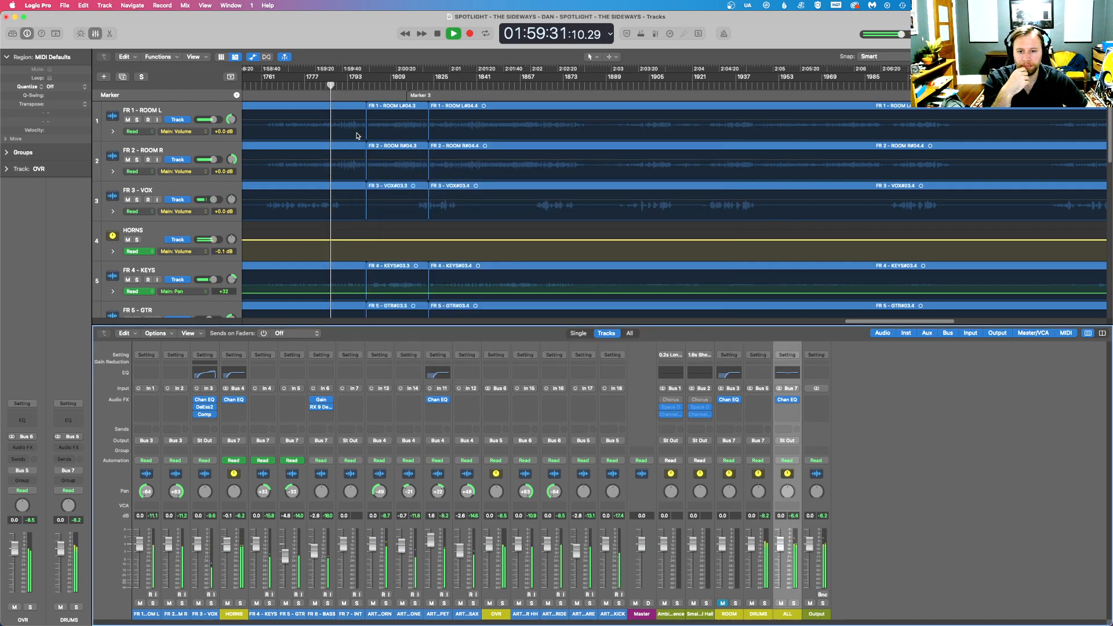
- Briefly solo the horn channels on inputs 13 and 14 one after the other to hear each alone
click(385, 603)
click(385, 603)
click(415, 603)
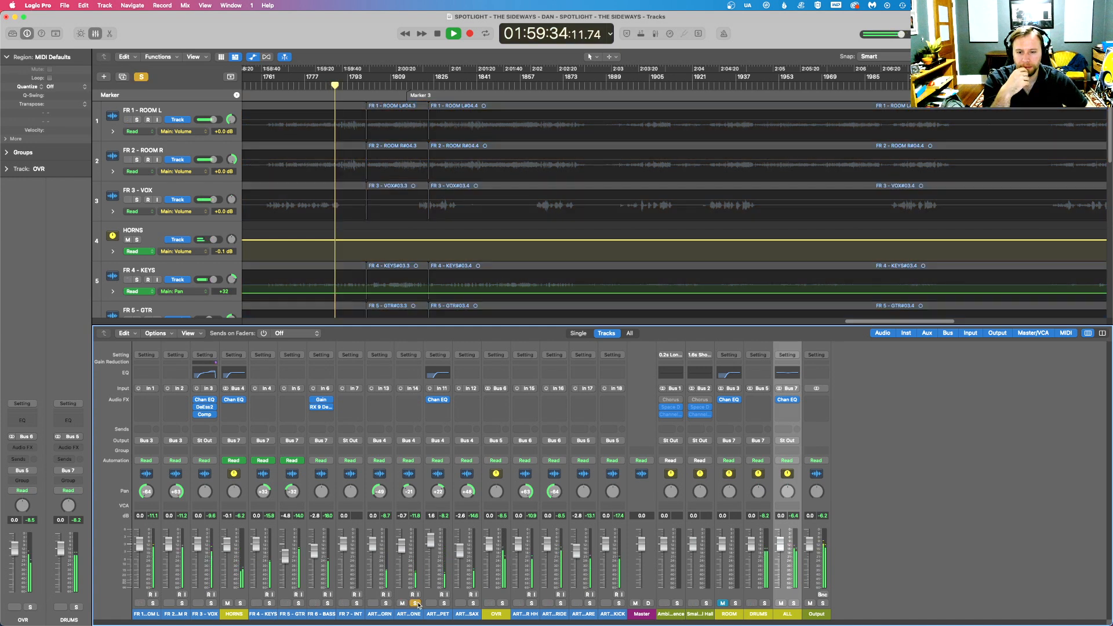
click(415, 604)
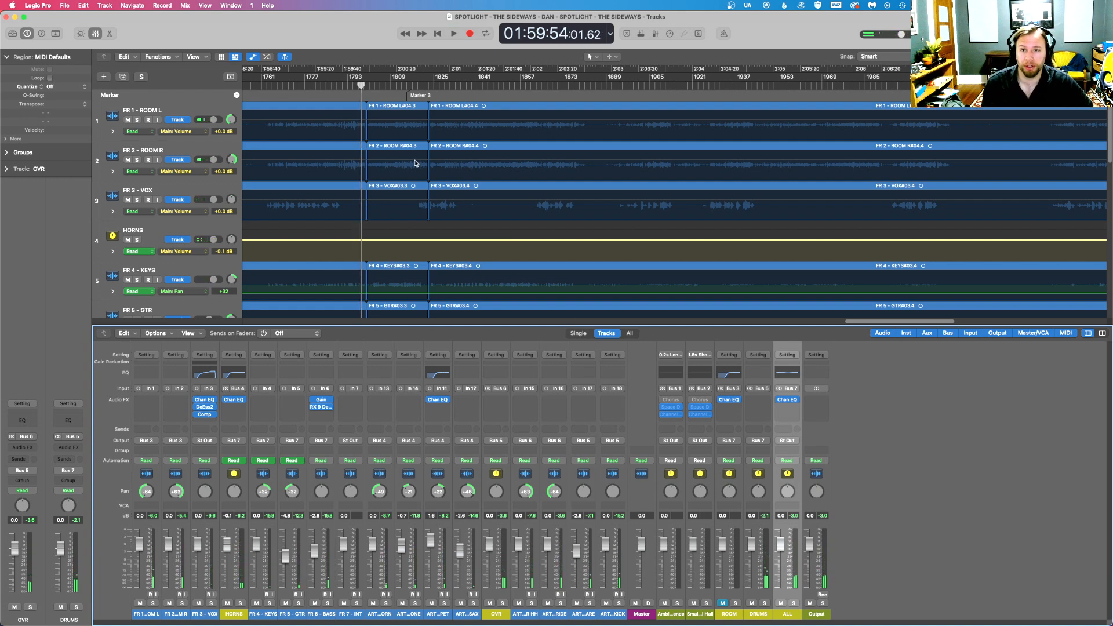
- Insert a stereo Channel EQ on the OVR bus with a low cut at 49.2 Hz, 18 dB/Oct, and a 4.3 dB cut at about 338 Hz
click(492, 402)
mouse_move(510, 422)
click(563, 422)
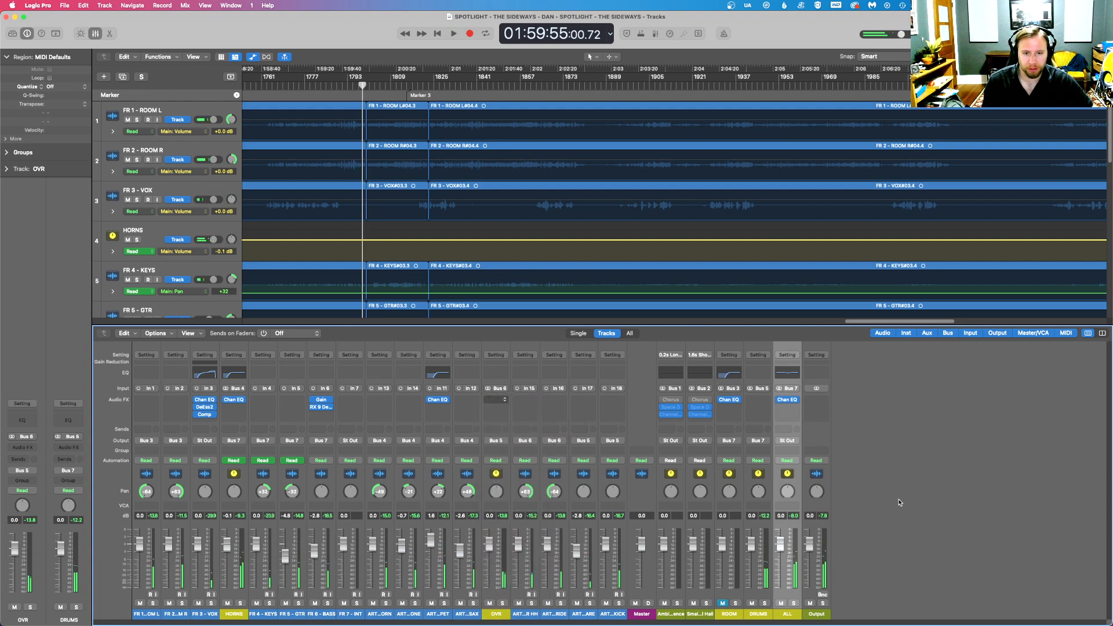
click(384, 173)
drag(373, 247, 420, 248)
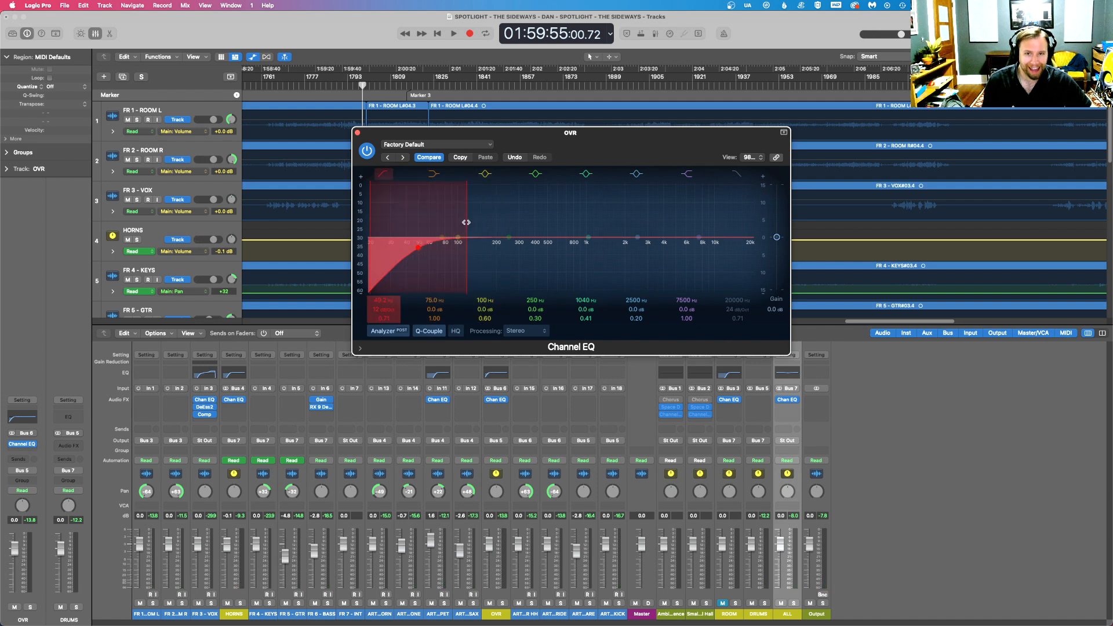
scroll(461, 223, up, 1)
drag(512, 243, 529, 260)
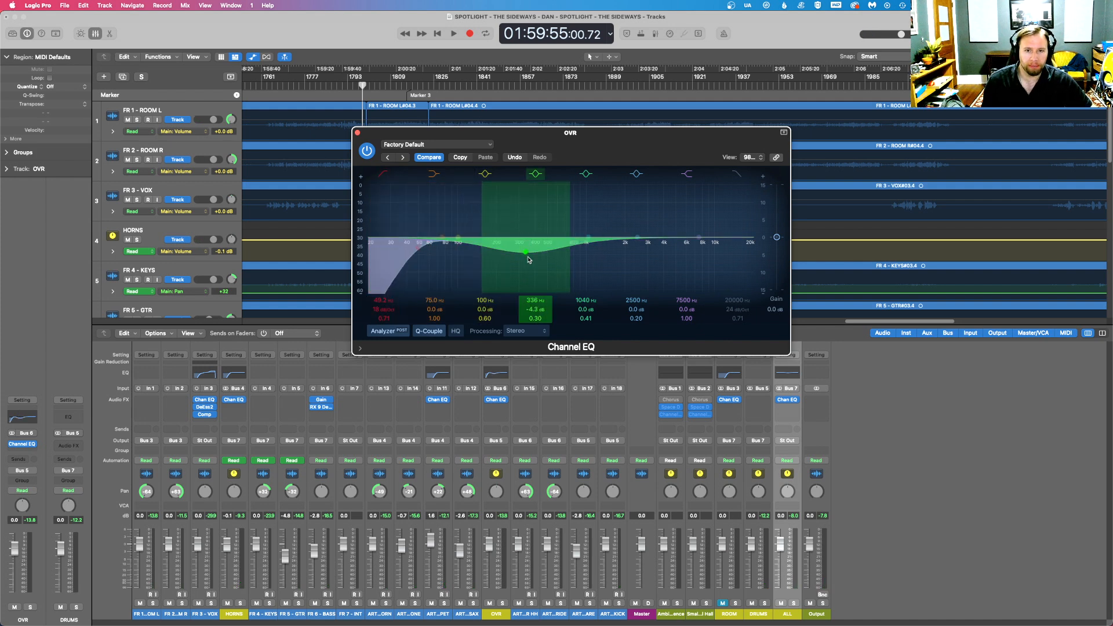
- On the OVR bus EQ, reshape the low-mid cut to 8.8 dB at 362 Hz with Q 1.40 and boost the high shelf 3.0 dB at 6950 Hz
scroll(517, 216, up, 5)
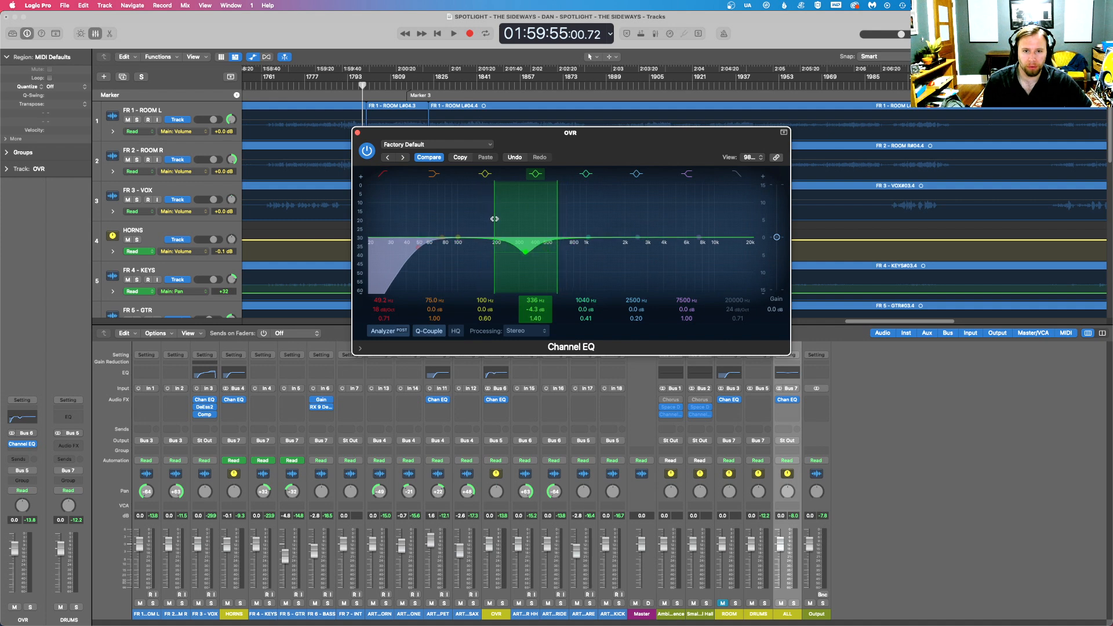
drag(517, 217, 520, 238)
drag(693, 231, 688, 220)
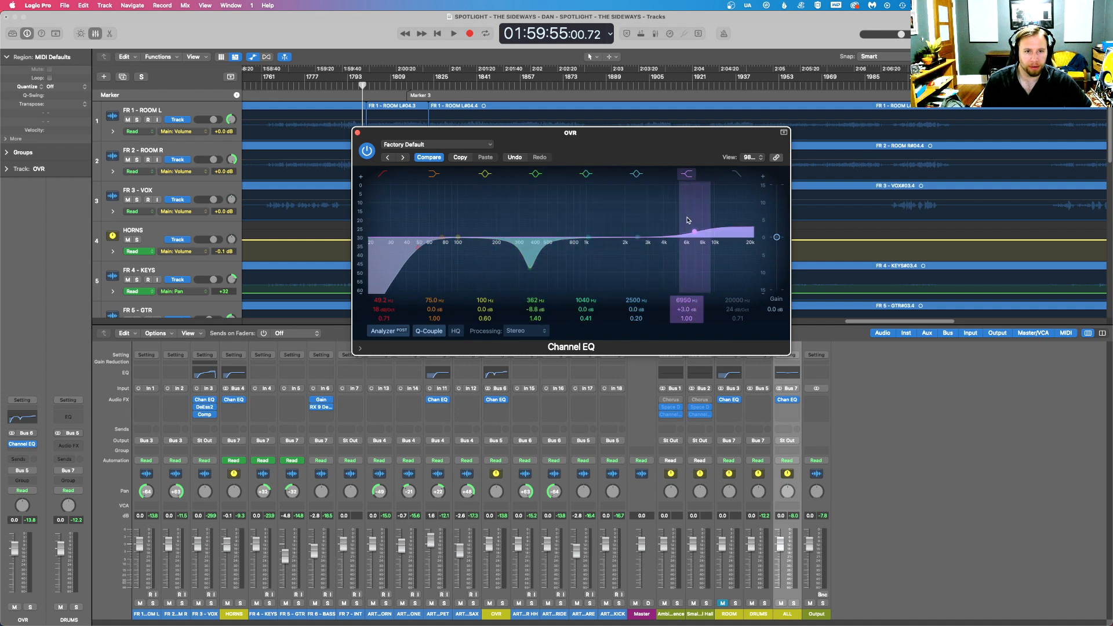
- Solo the OVR bus during playback and set its EQ low cut to 140 Hz, 48 dB/Oct, with a Q of 0.64
click(502, 604)
drag(533, 147, 656, 281)
key(space)
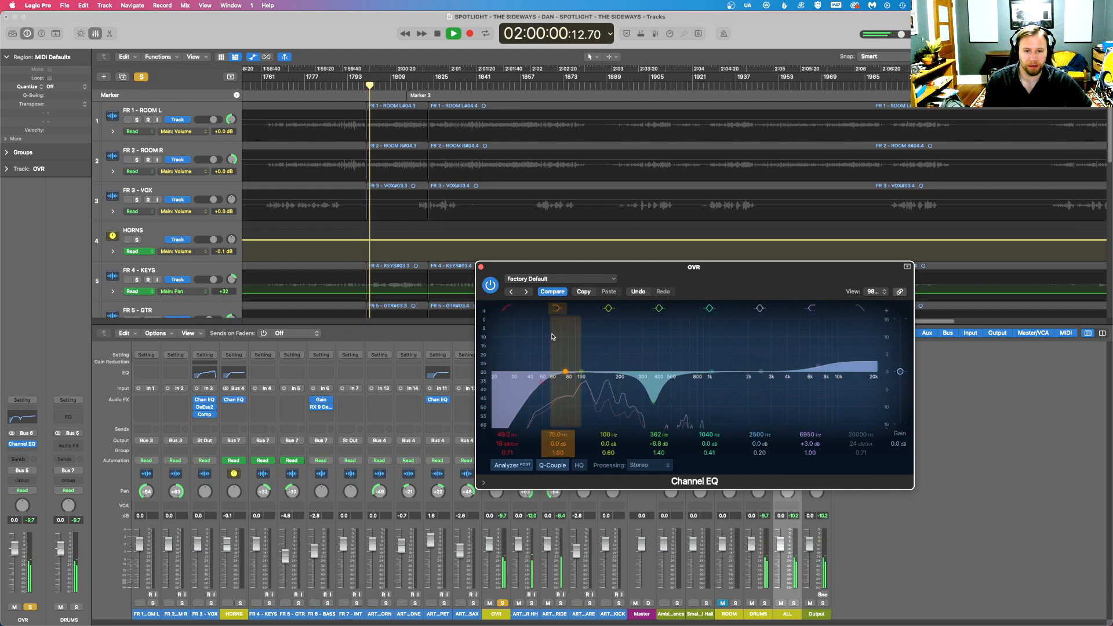
drag(539, 391, 579, 385)
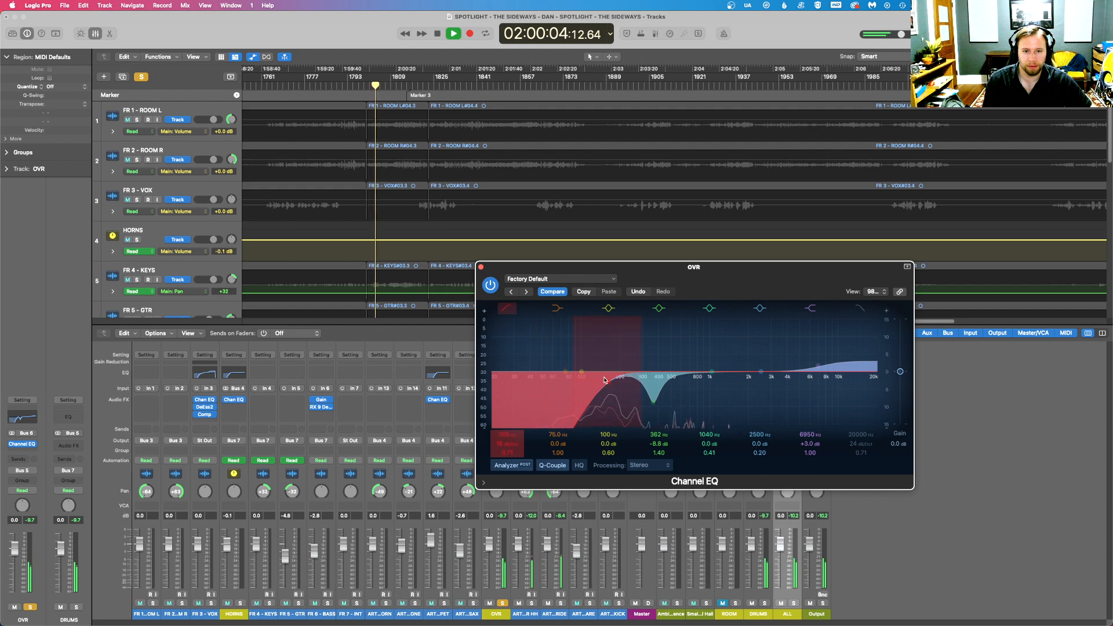
drag(593, 380, 600, 380)
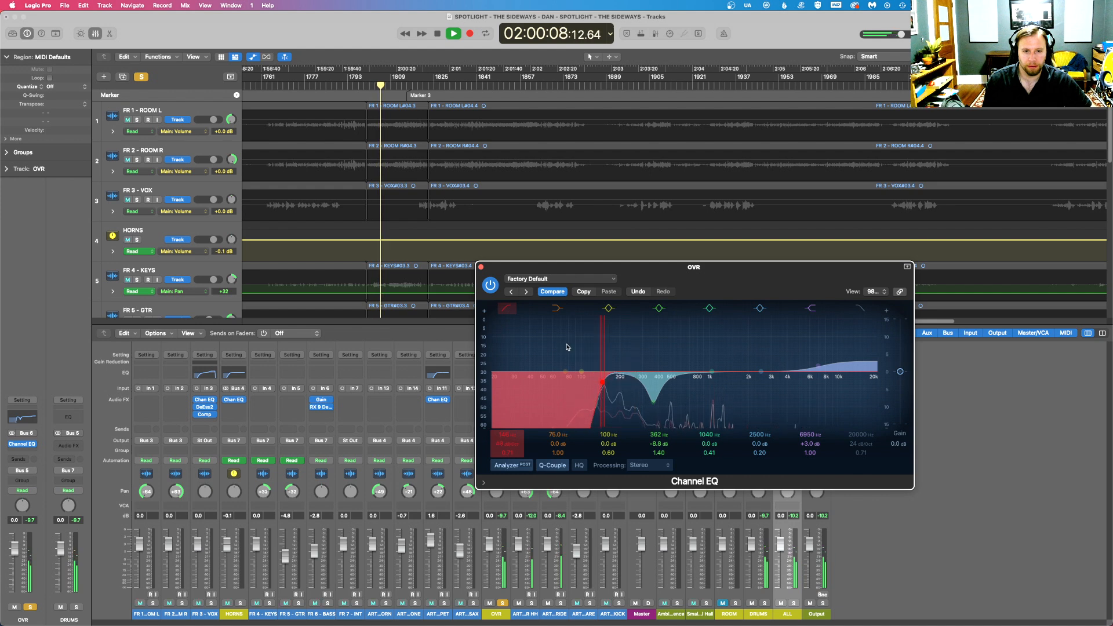
drag(591, 384, 601, 385)
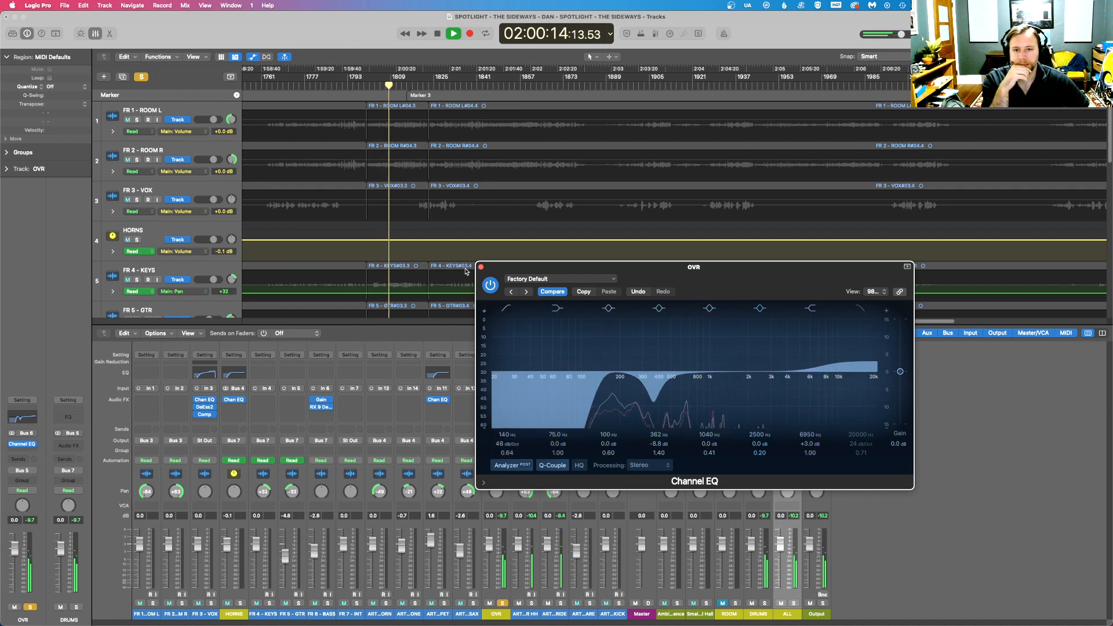
- Replay the passage from about 1:59:42, compare the equalized overheads soloed and in the full mix, and close the EQ
click(344, 86)
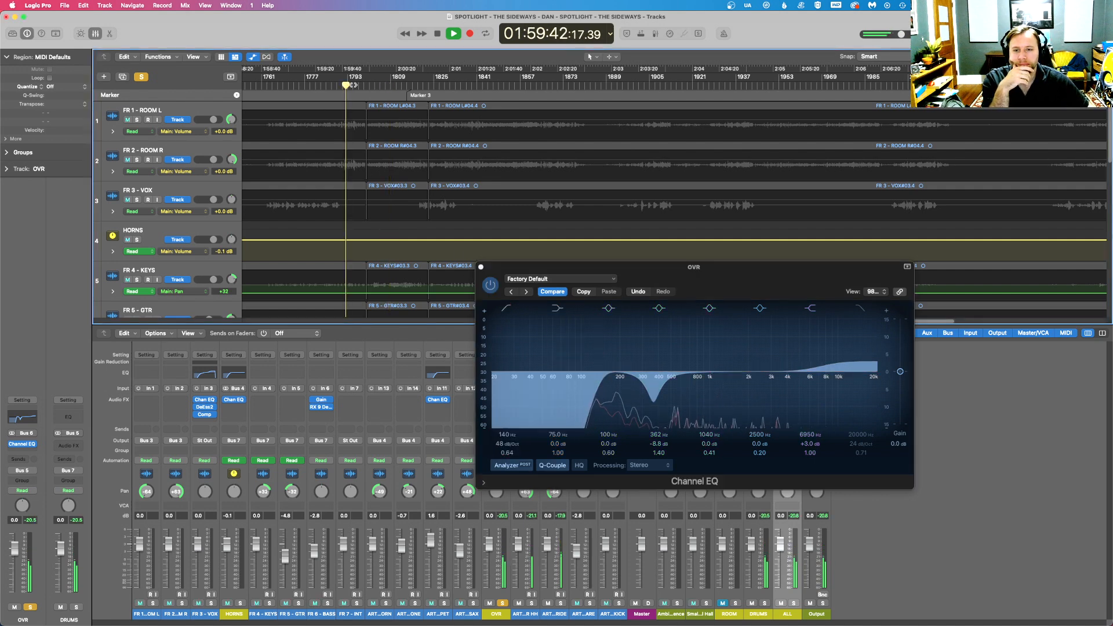
click(353, 86)
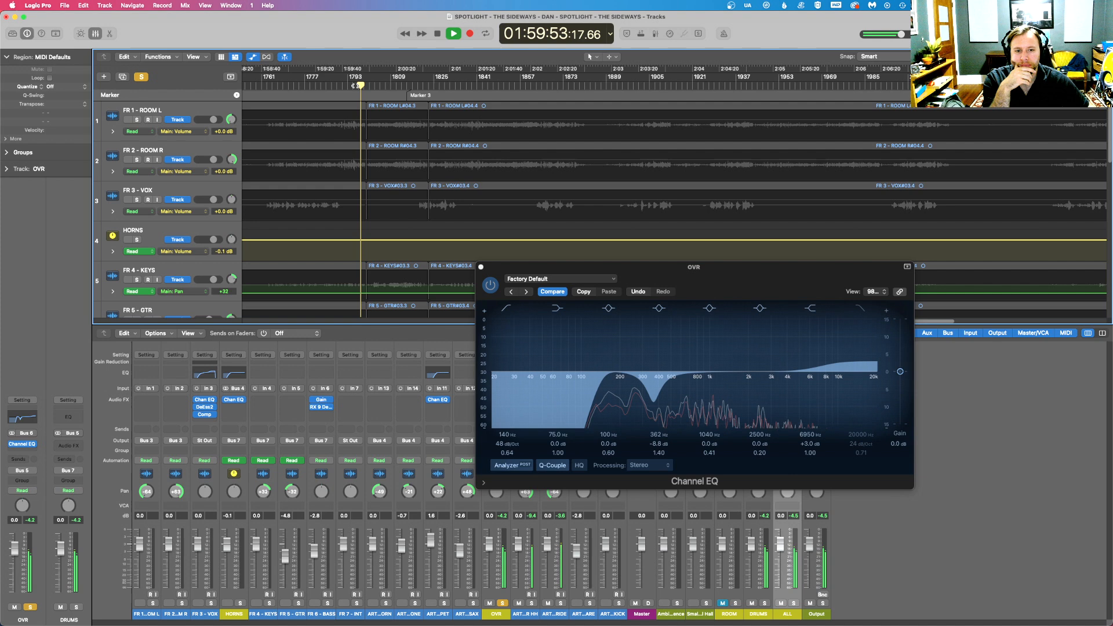
click(504, 604)
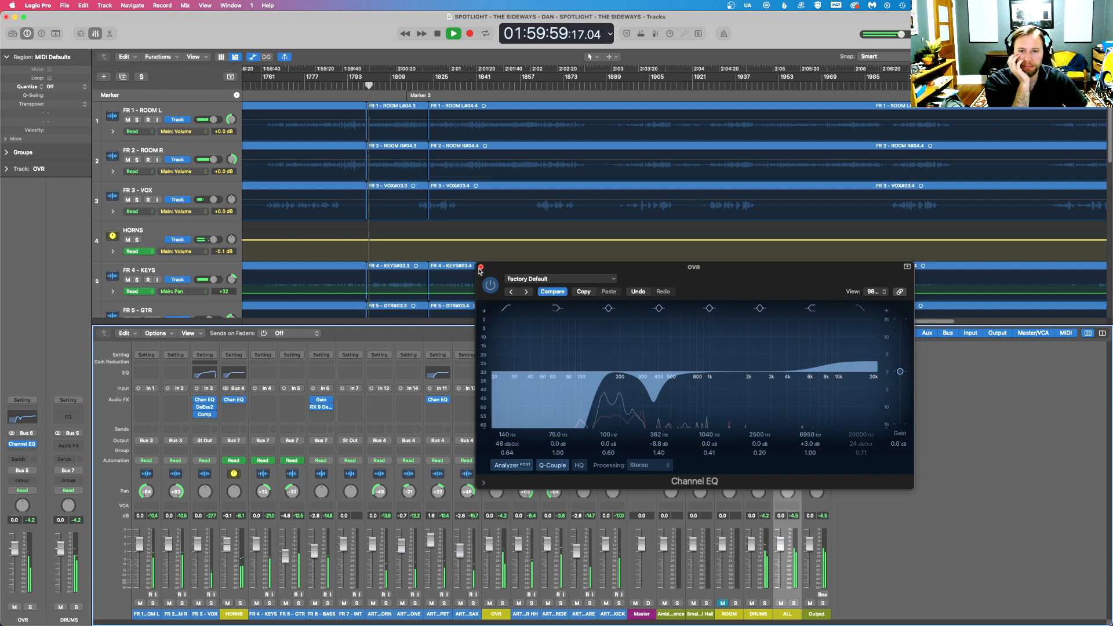
click(480, 268)
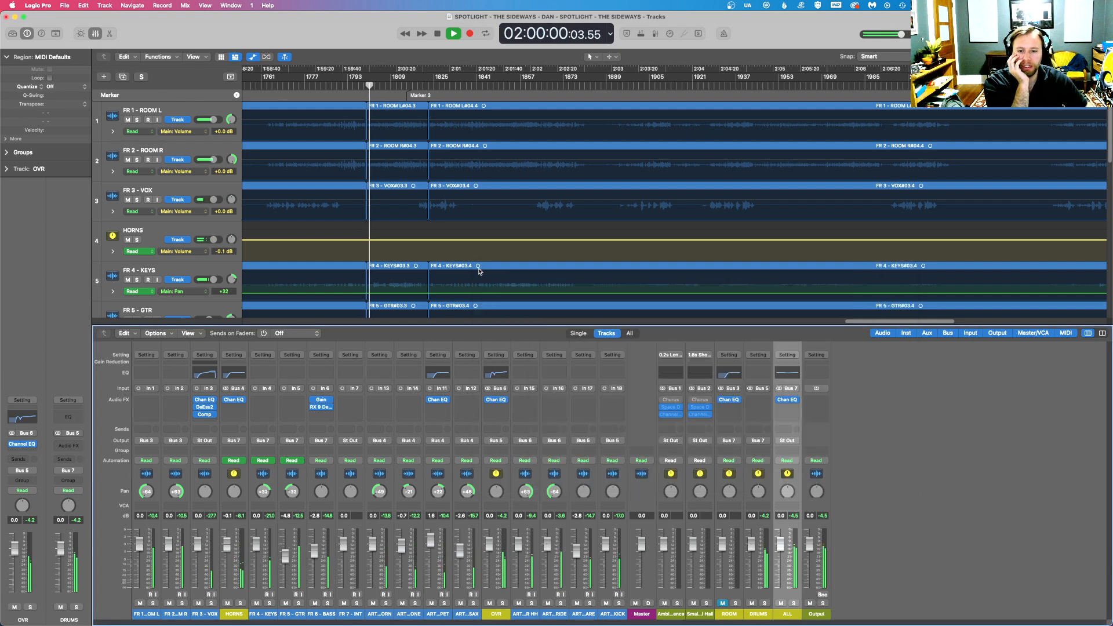
- Listen to the OVR bus soloed together with FR 6 - BASS, and clear both solos
click(502, 603)
click(328, 603)
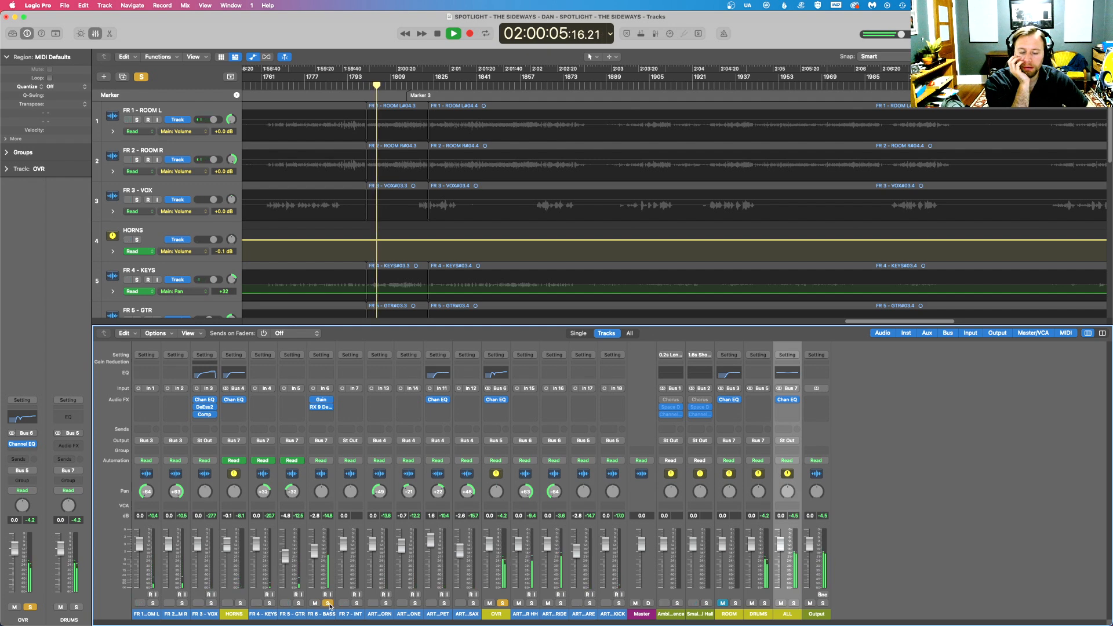
click(328, 604)
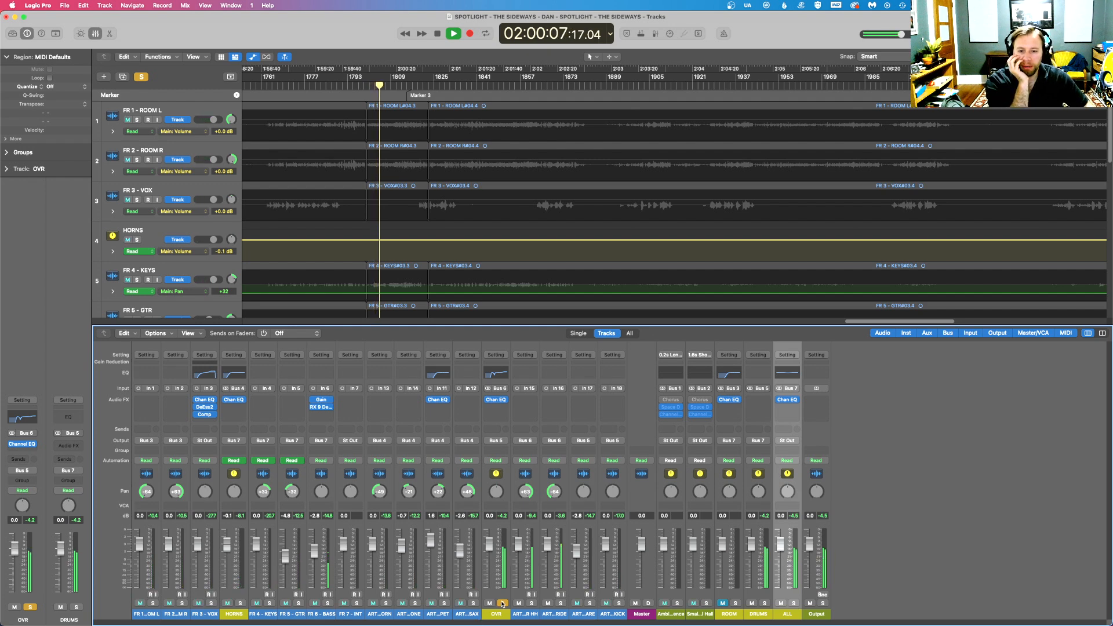
click(502, 604)
- Insert a Compressor after the Channel EQ on the OVR bus, using the Studio VCA model with auto gain off
click(493, 414)
mouse_move(536, 439)
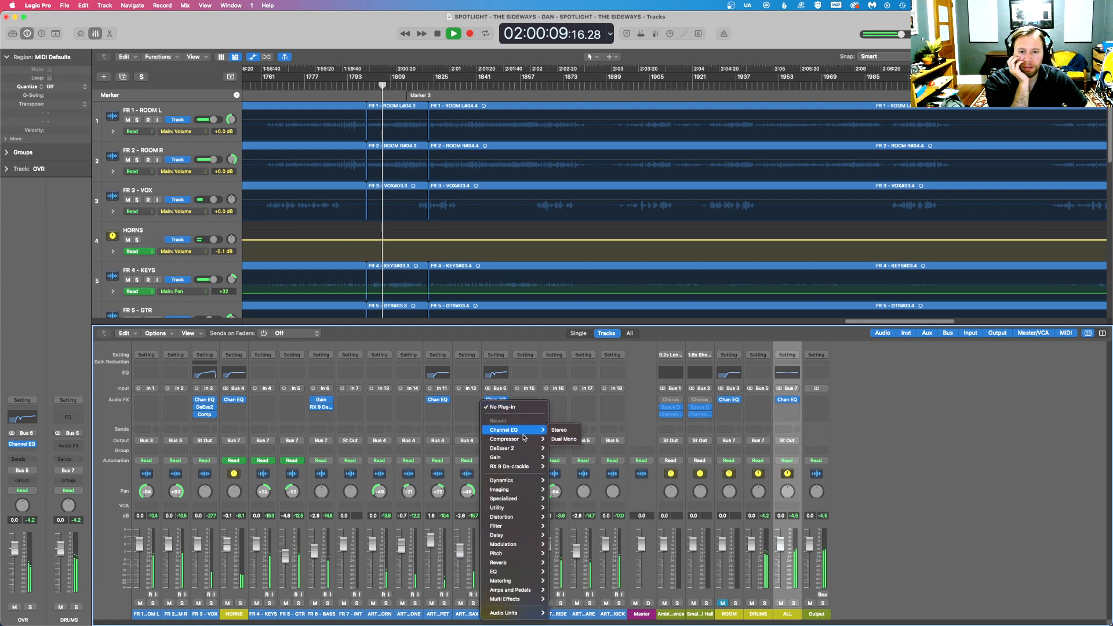
click(557, 439)
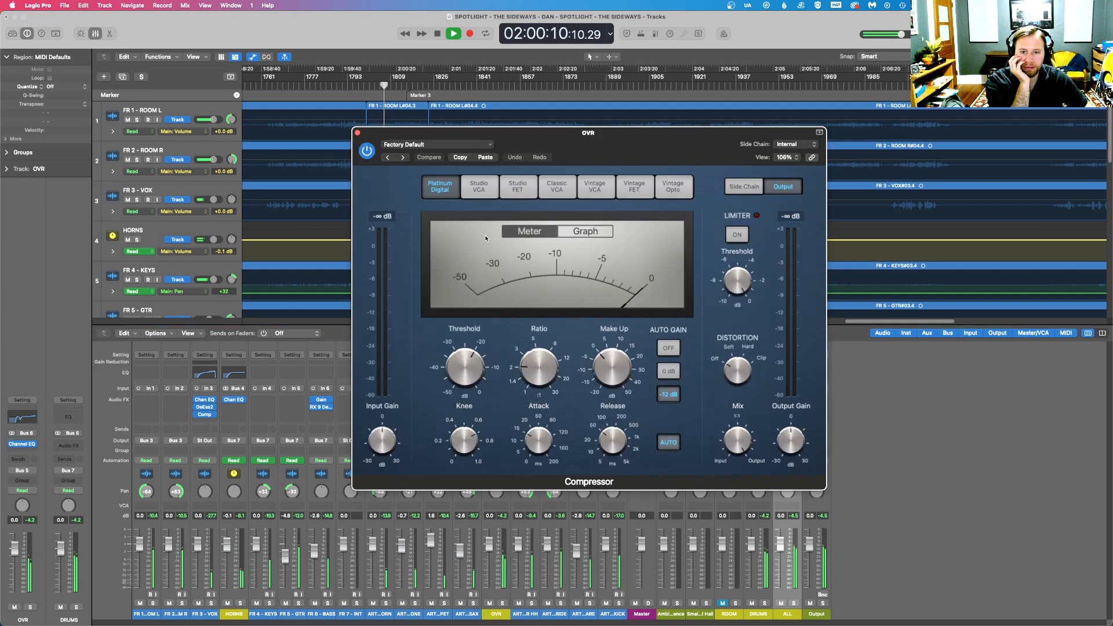
click(479, 185)
click(668, 346)
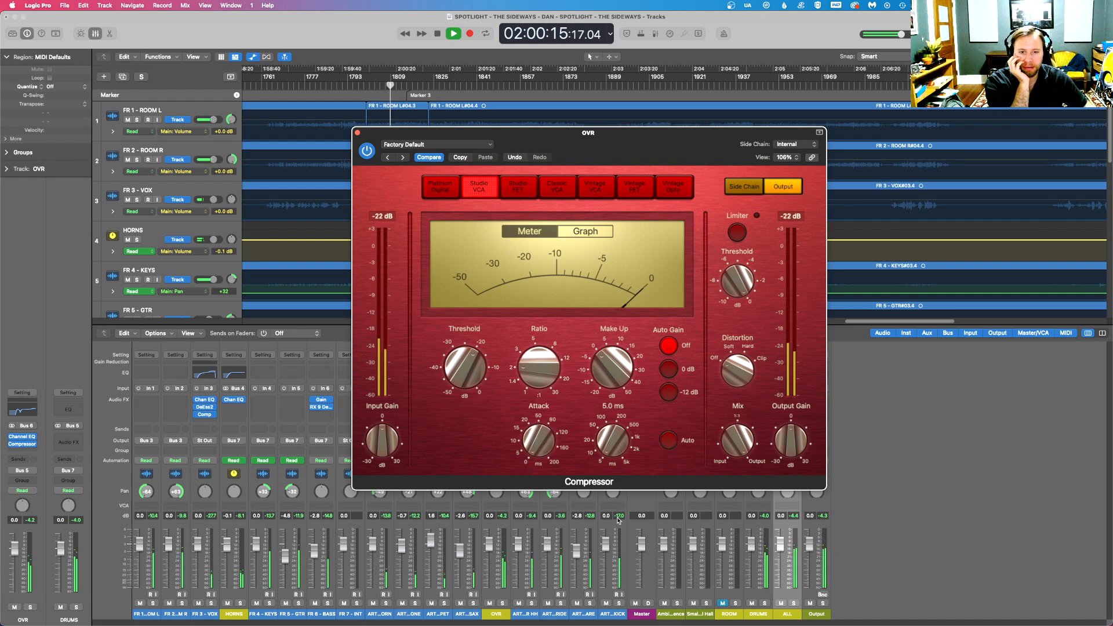
- Set the OVR compressor's side chain source to FR 6 - BASS (Audio 6) and stop playback
click(794, 144)
mouse_move(803, 180)
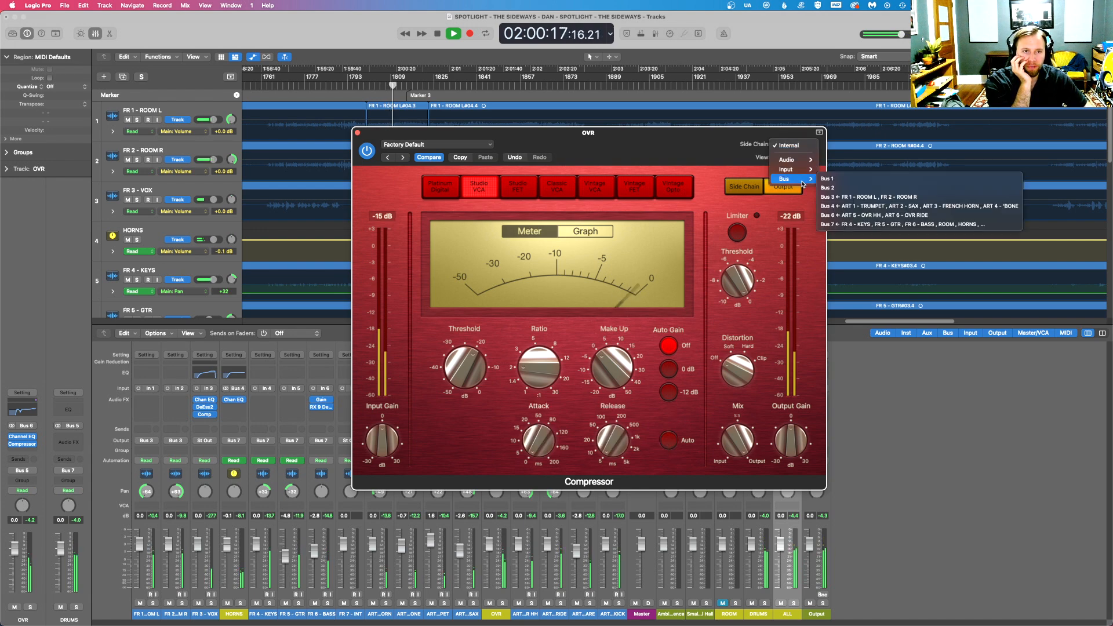
mouse_move(794, 159)
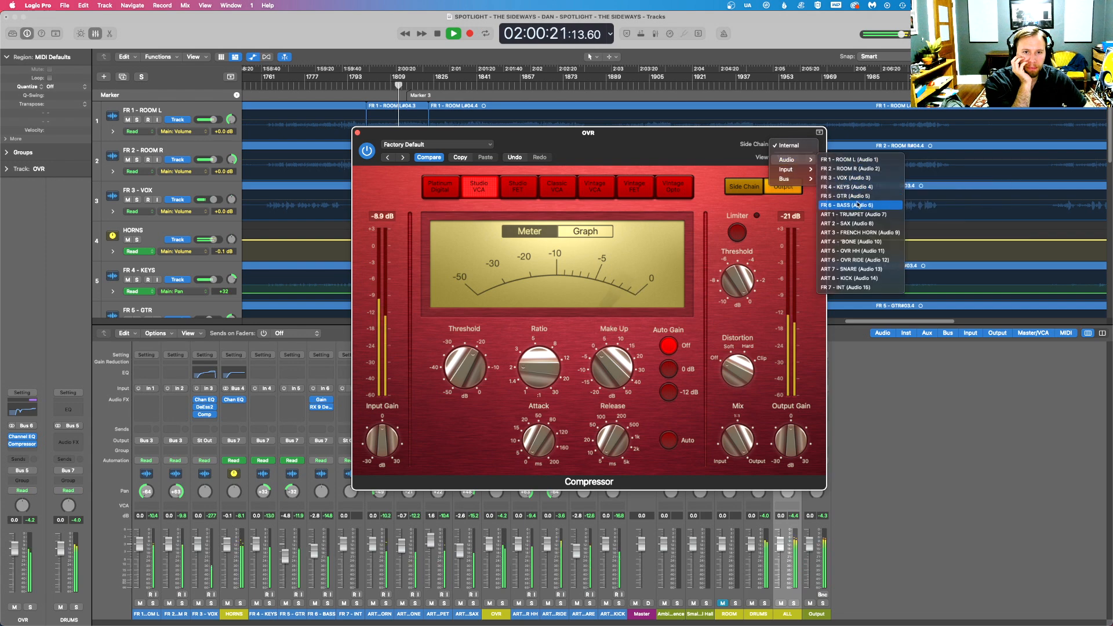
click(853, 205)
key(space)
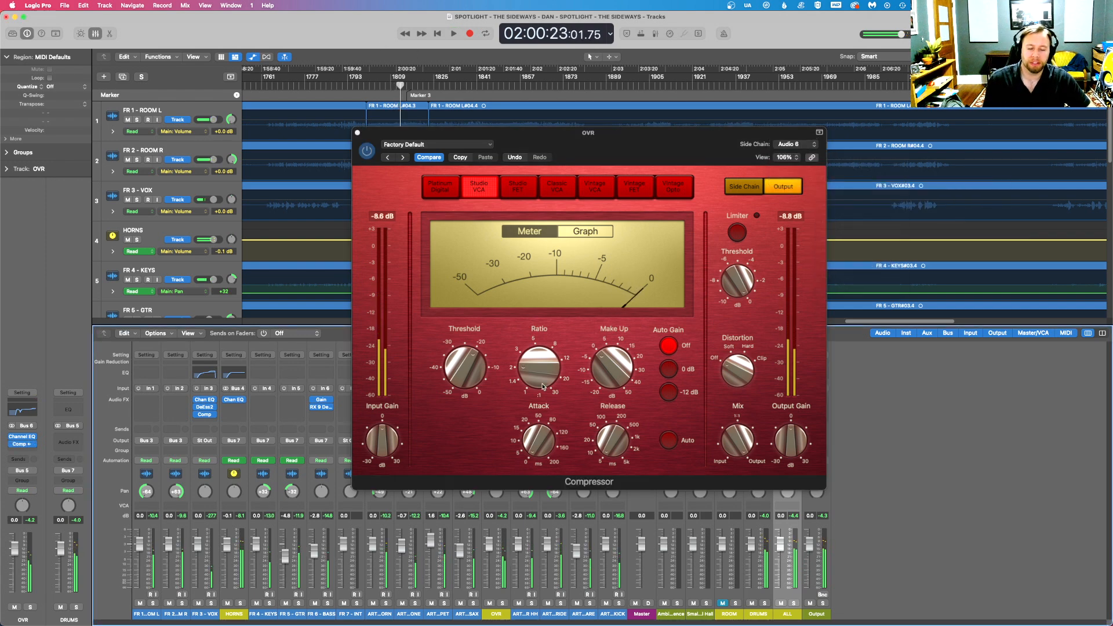
- Move the compressor window clear of the OVR setup and replay an earlier passage to check the side-chained gain reduction
drag(529, 146, 664, 228)
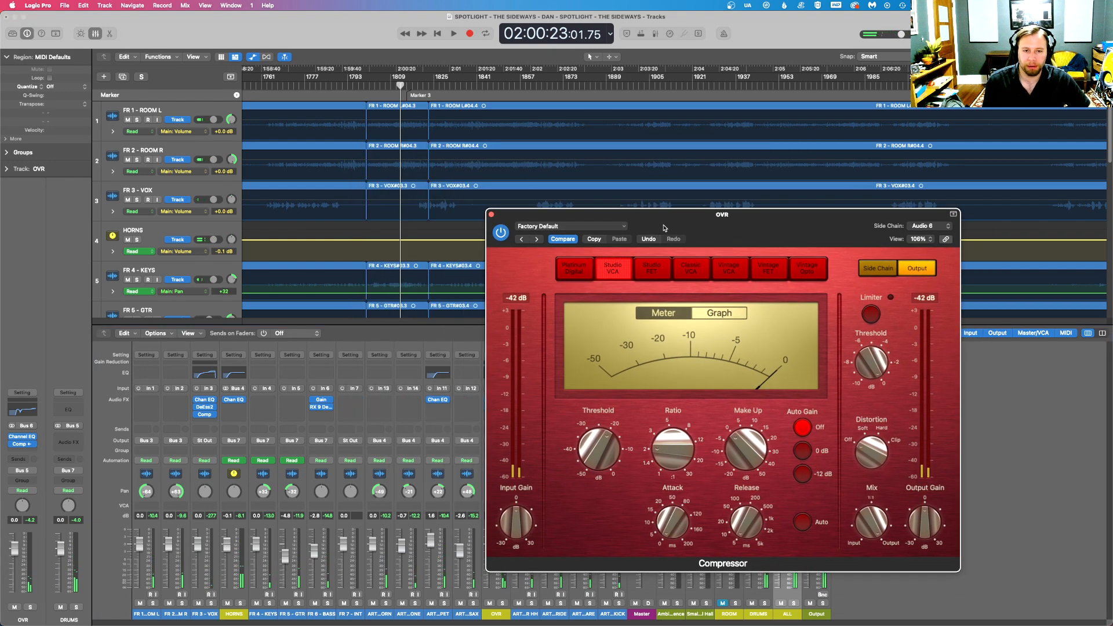
click(378, 87)
key(space)
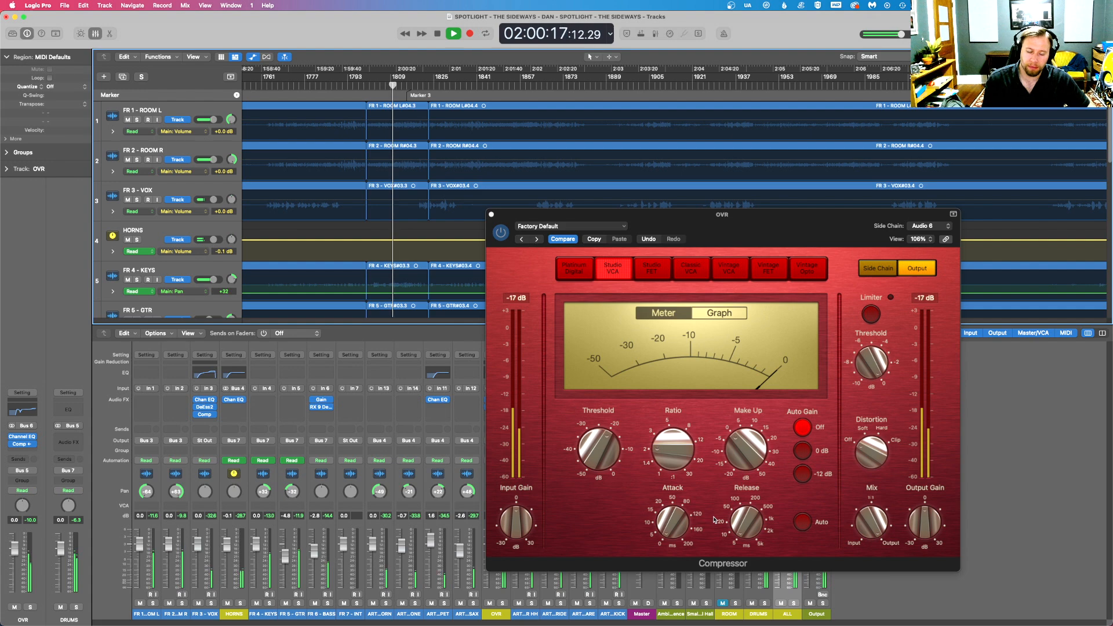
key(space)
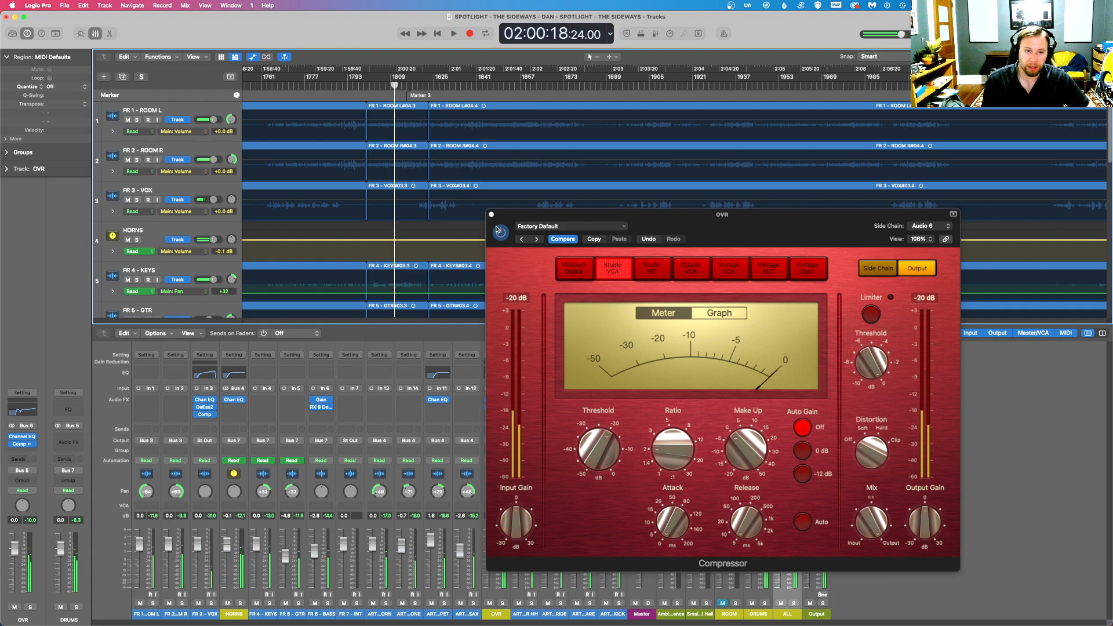
- Solo OVR and FR 6 - BASS to raise the compressor's make-up gain slightly, clear all solos, and close the compressor
click(503, 602)
key(space)
click(329, 603)
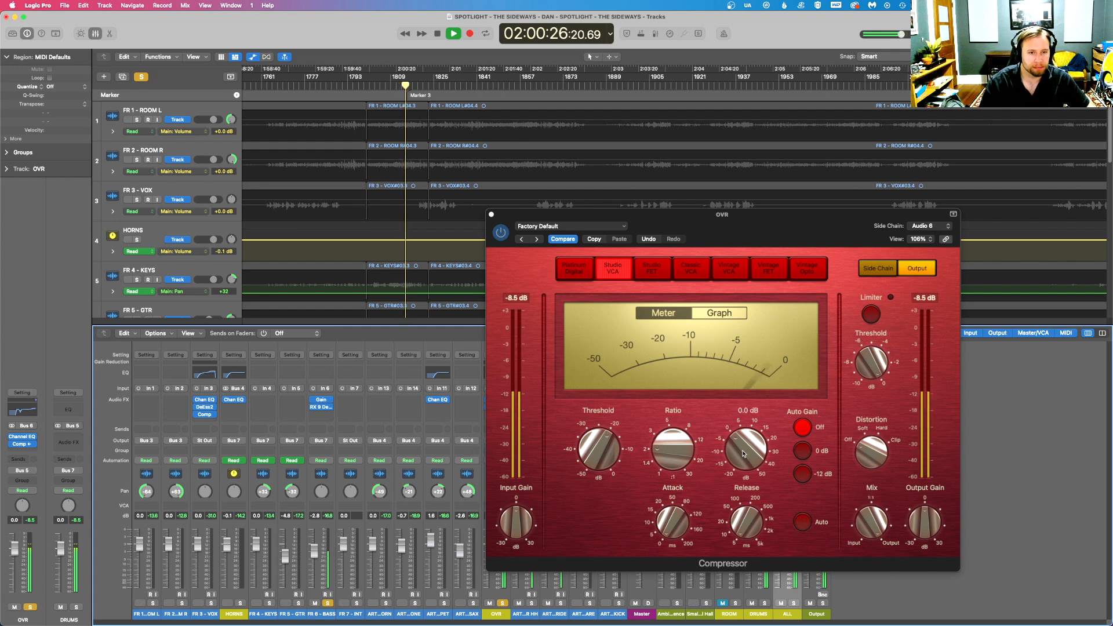
drag(743, 456, 741, 445)
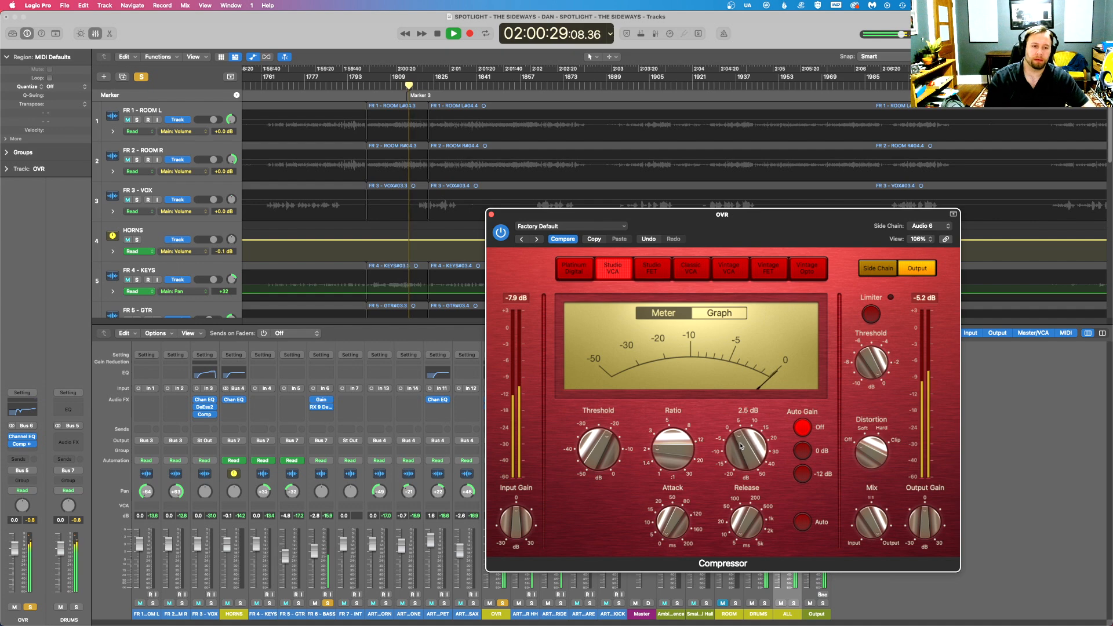
click(140, 77)
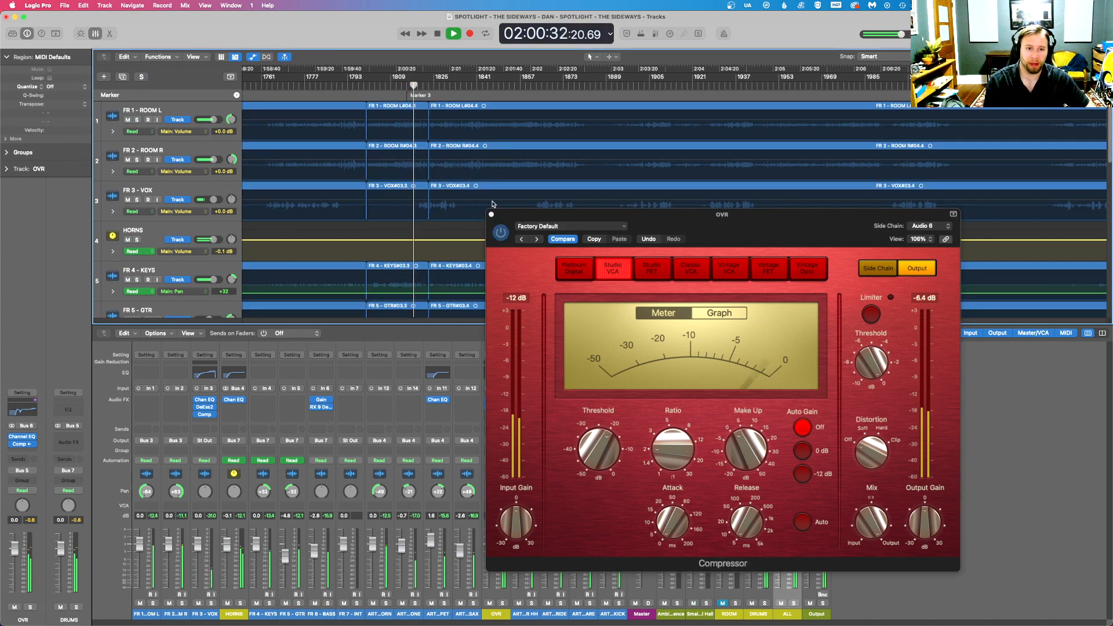
click(491, 214)
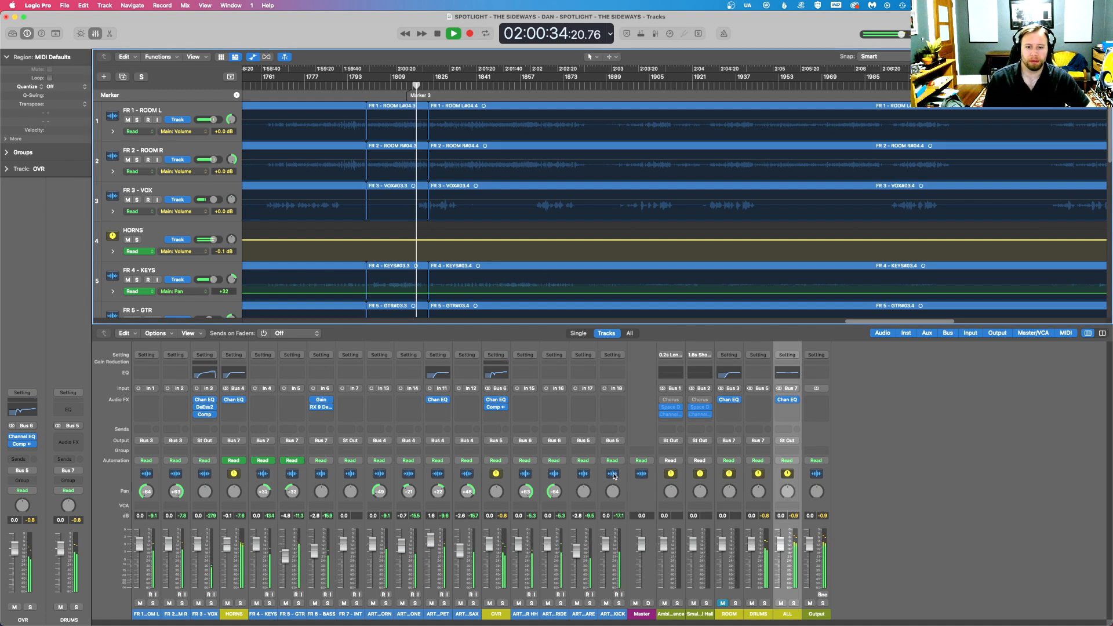
- Stop playback, switch to Firefox to view the band's stage setup in the Common Ground YouTube video, and return to Logic Pro
key(space)
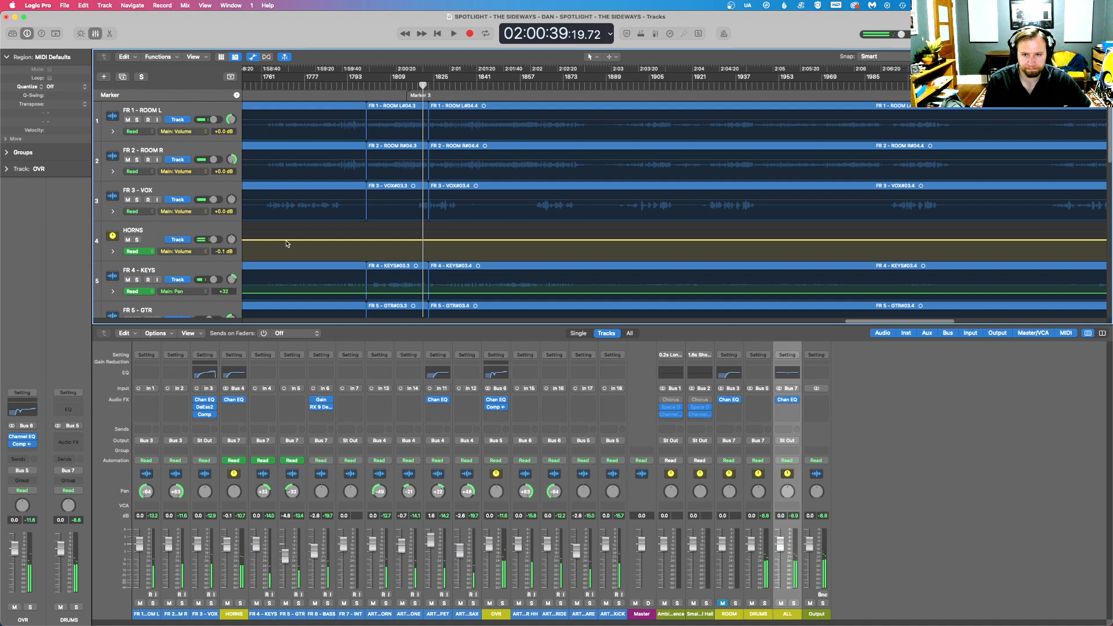
scroll(199, 197, down, 5)
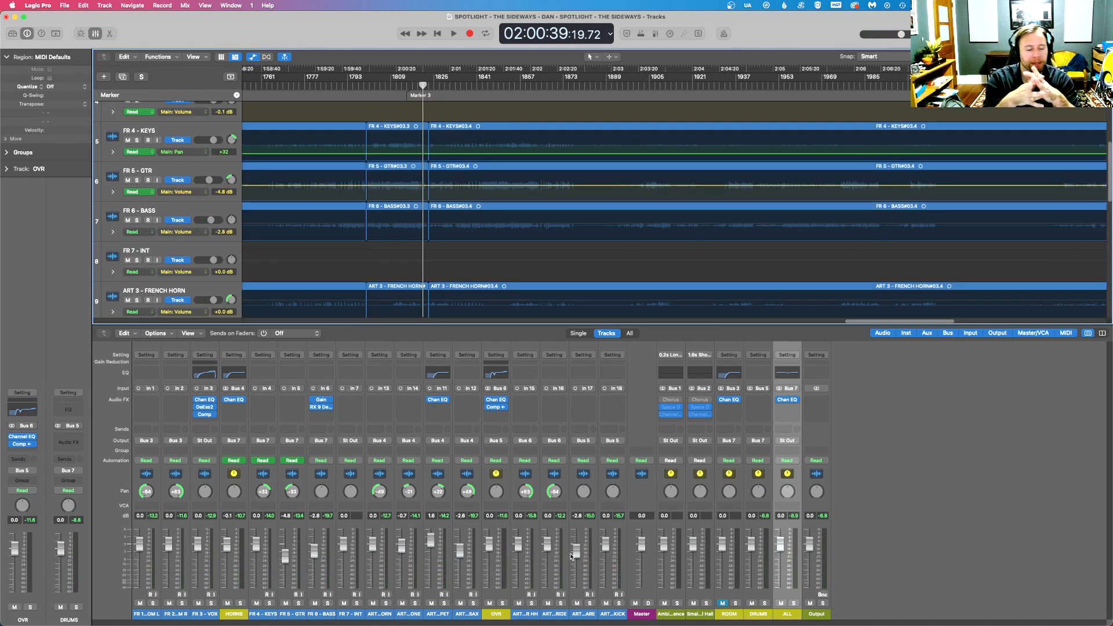
key(ctrl+Up)
click(290, 361)
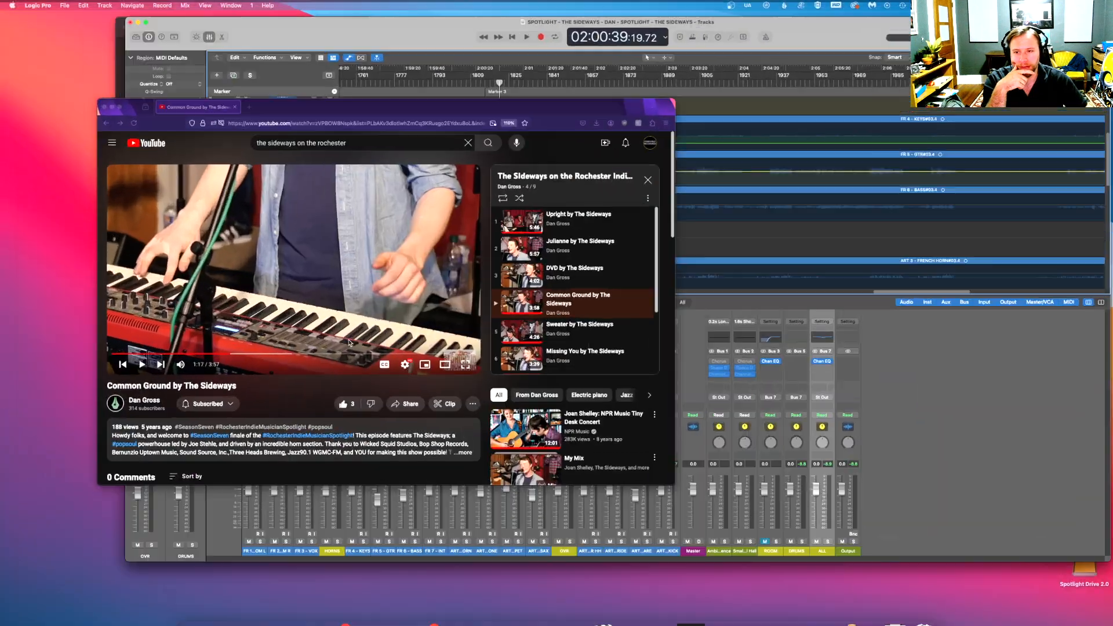
click(243, 365)
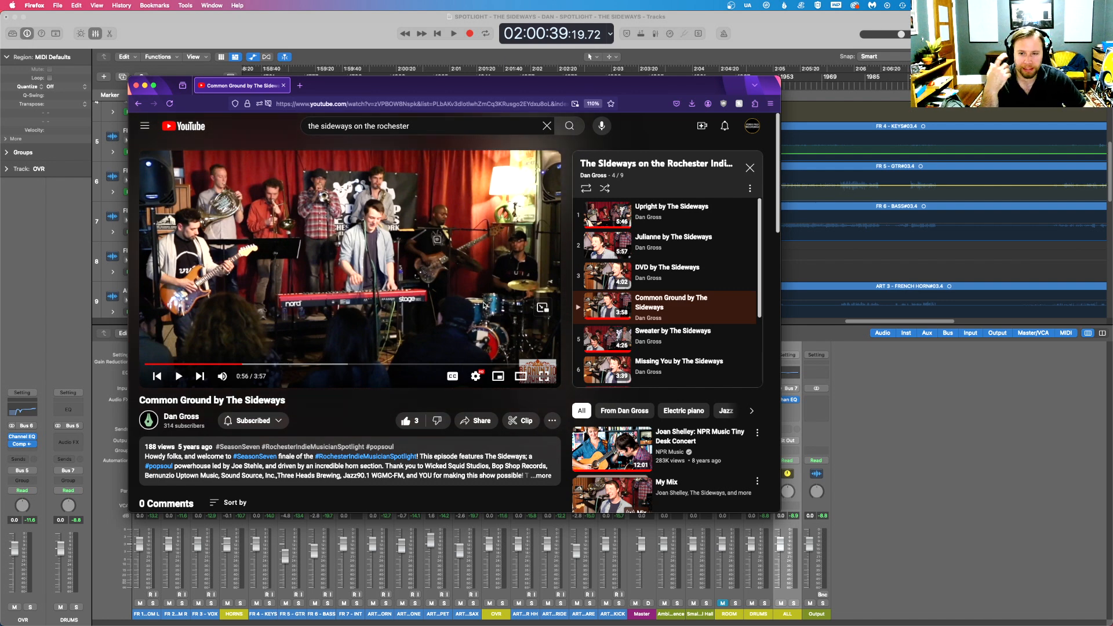
key(ctrl+Up)
key(ctrl+Up)
key(ctrl+Up)
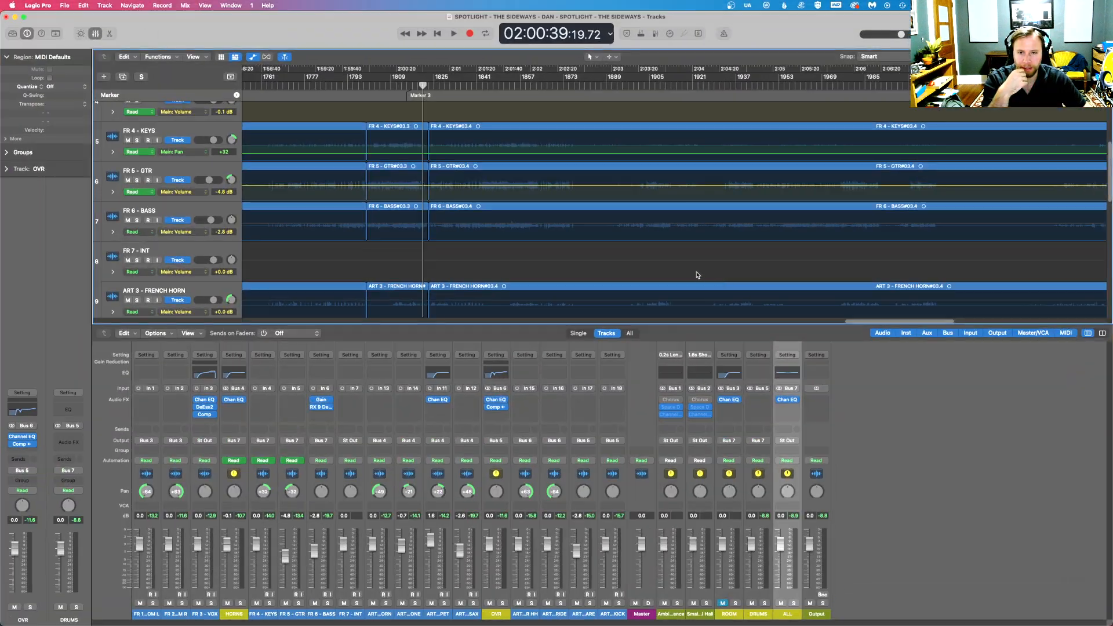
- Replay the section just before Marker 3 while briefly checking FR 6 - BASS on its own
click(405, 85)
key(space)
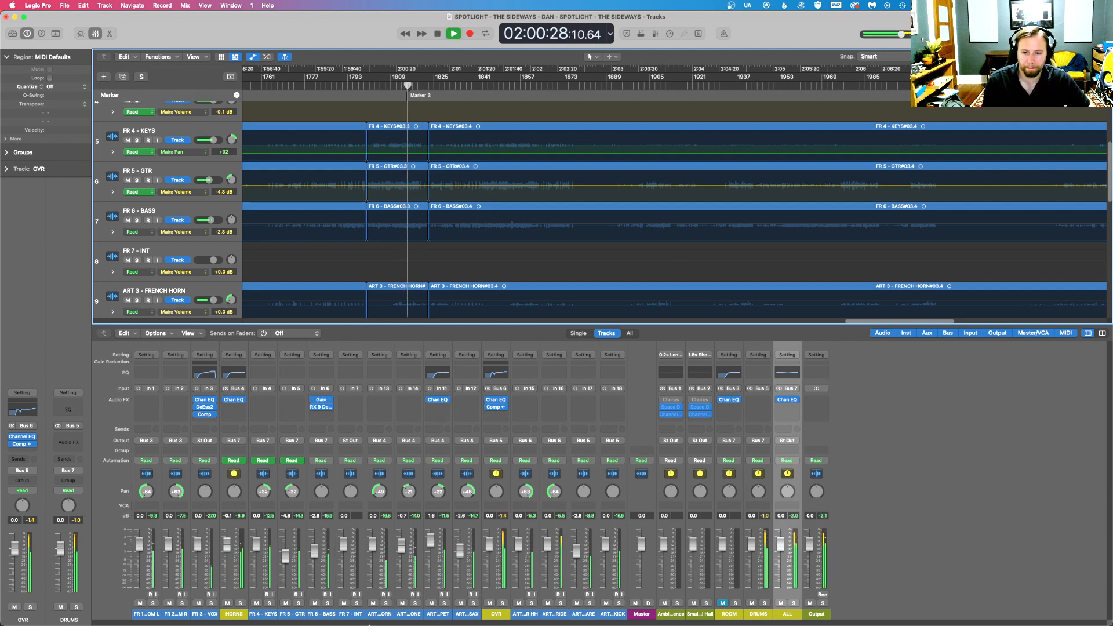
click(328, 603)
click(328, 603)
key(space)
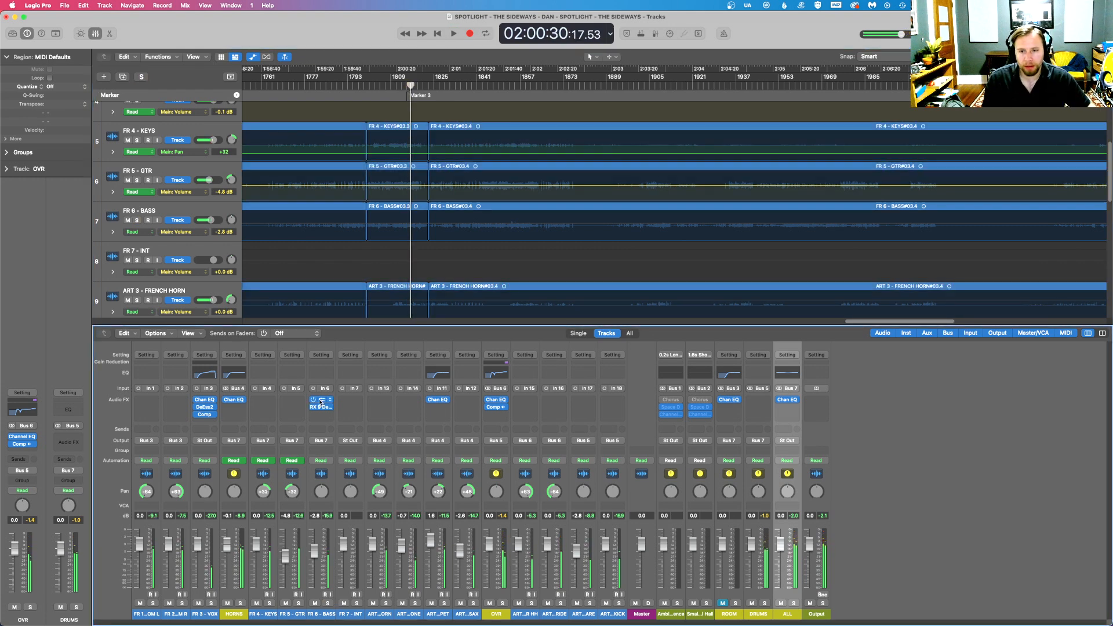
- Insert a stereo Gain plug-in ahead of the Channel EQ on the OVR bus and invert the phase of both L and R
click(503, 398)
mouse_move(540, 450)
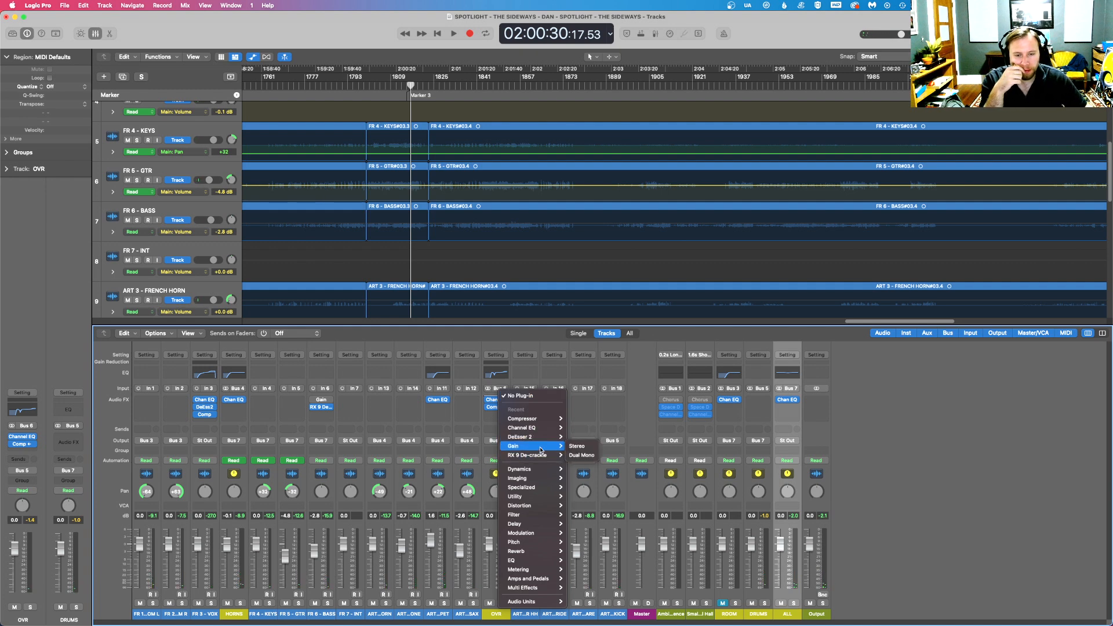
click(580, 446)
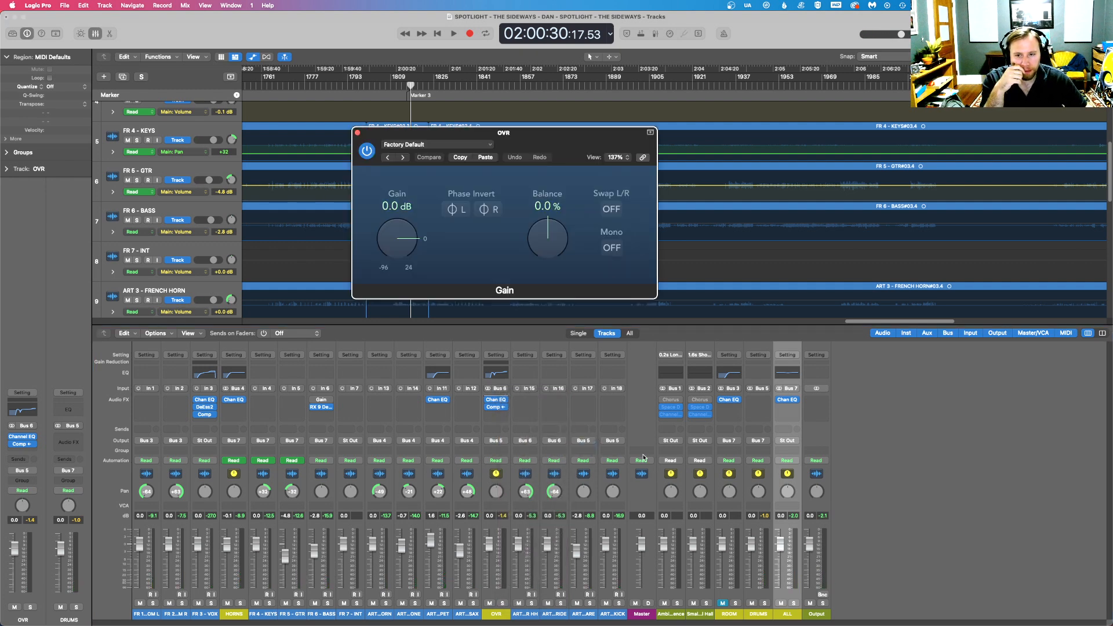
click(458, 209)
click(490, 209)
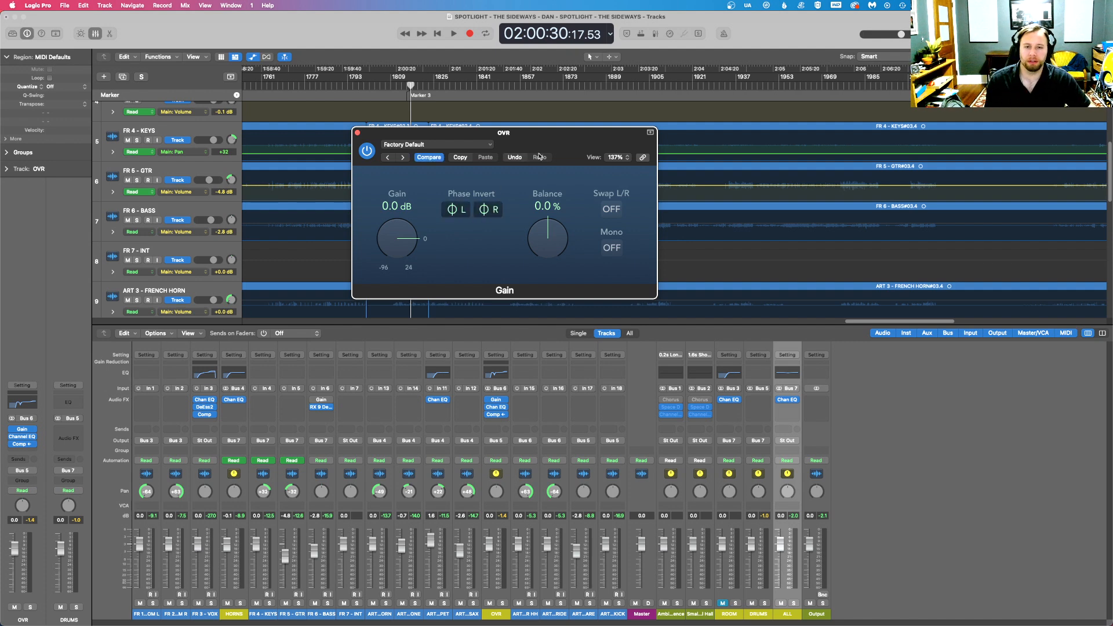
- Move the Gain plug-in from the OVR bus to the DRUMS bus with the phase of both L and R inverted
click(752, 419)
click(784, 418)
click(653, 343)
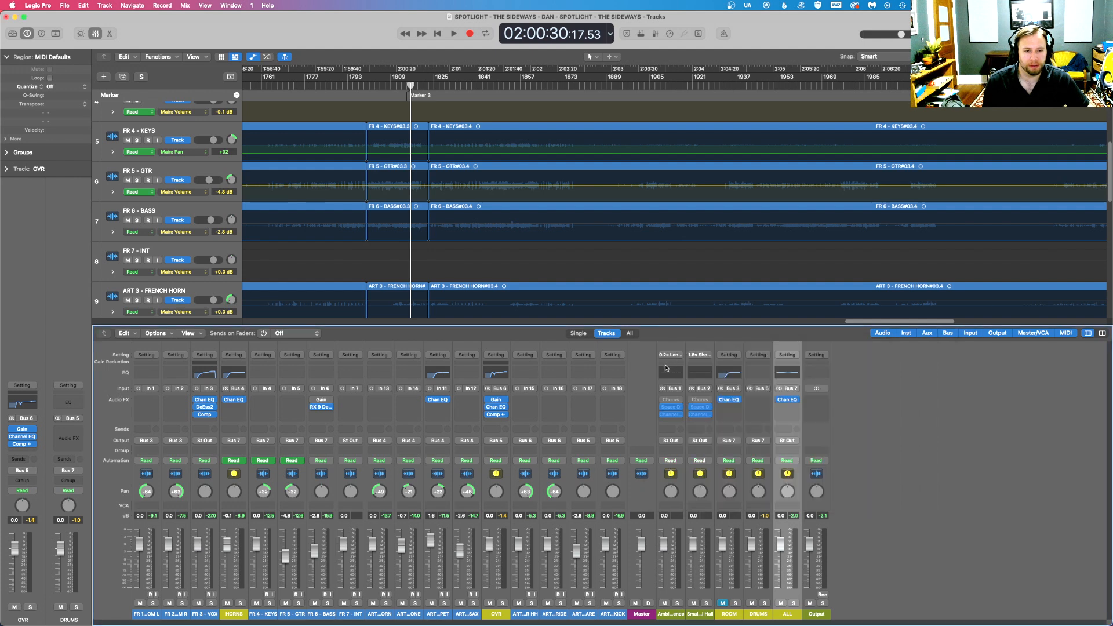
drag(497, 400, 753, 400)
click(755, 400)
click(457, 210)
click(492, 211)
key(space)
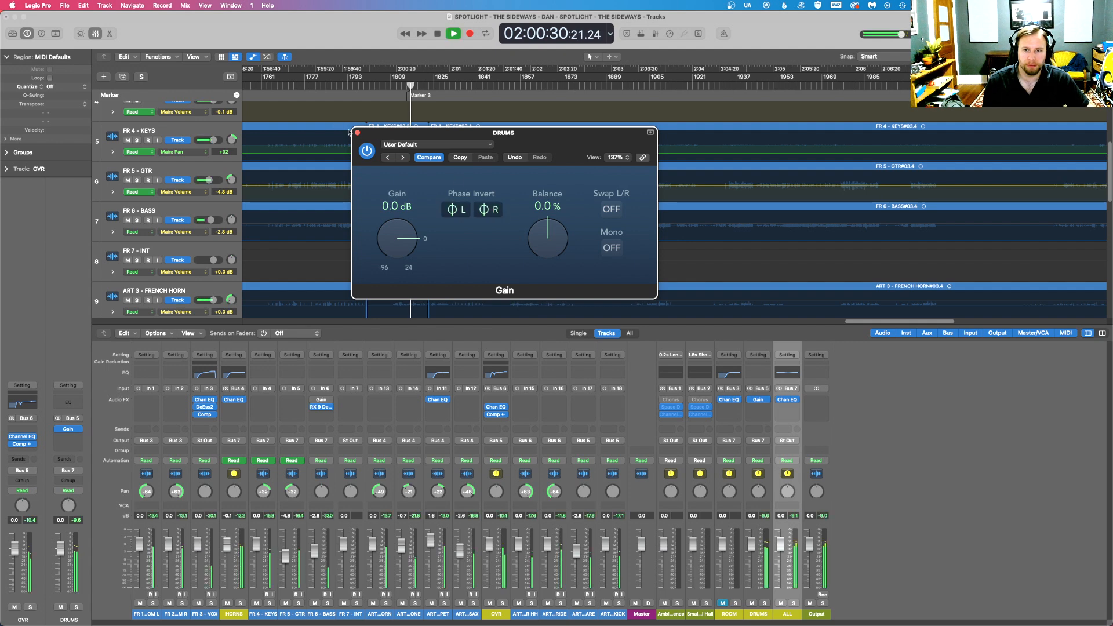
click(356, 132)
- Replay the mix around Marker 3, briefly soloing the DRUMS bus and clearing its solo
key(space)
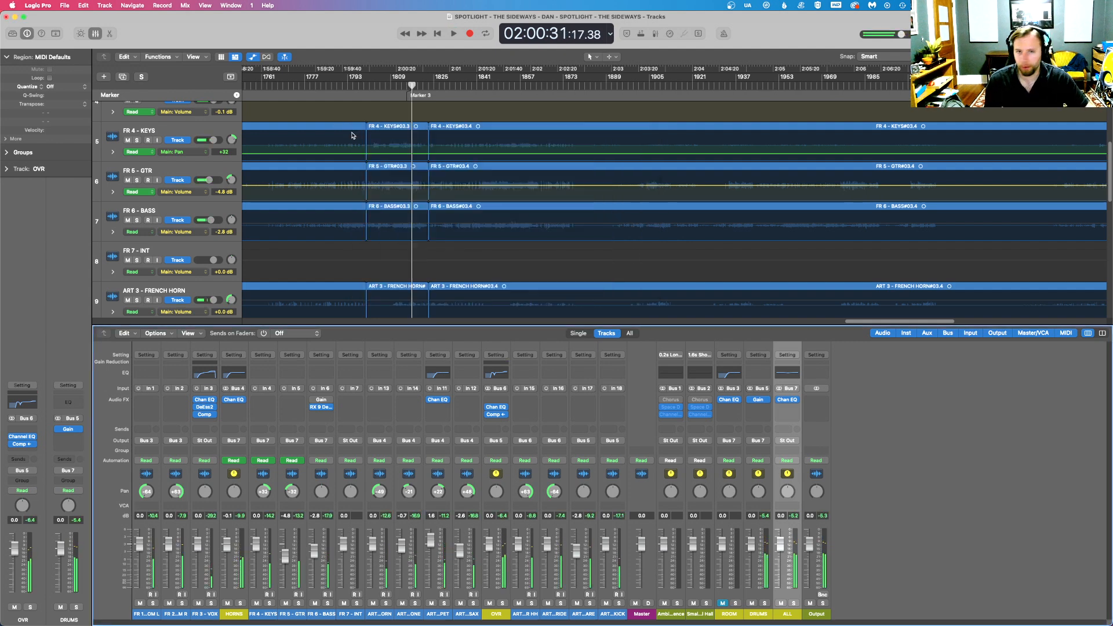
key(space)
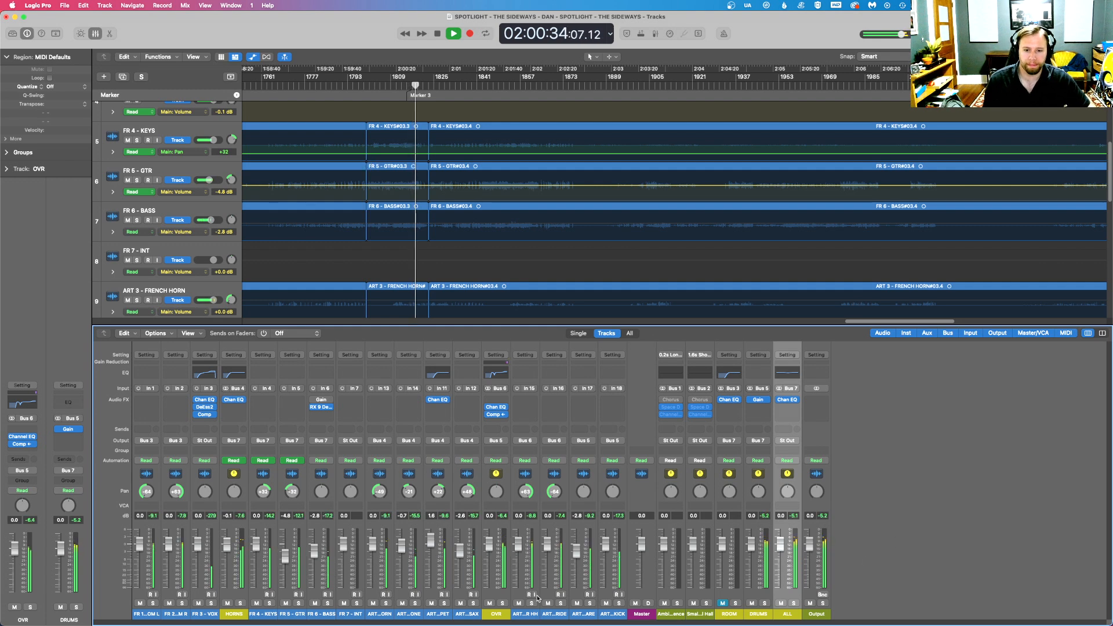
click(764, 604)
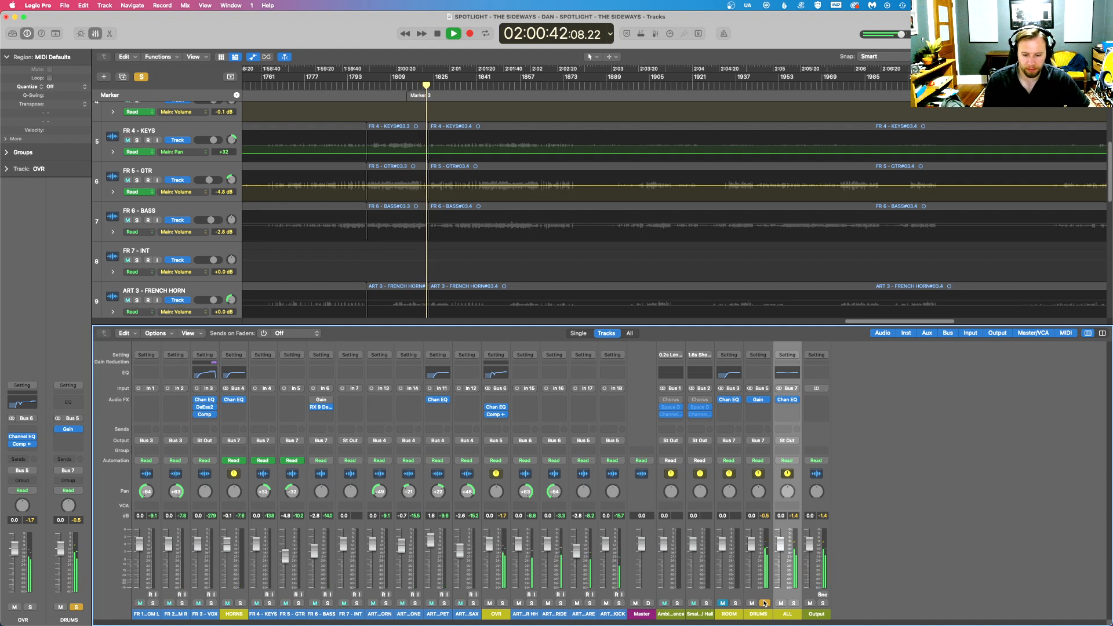
click(765, 603)
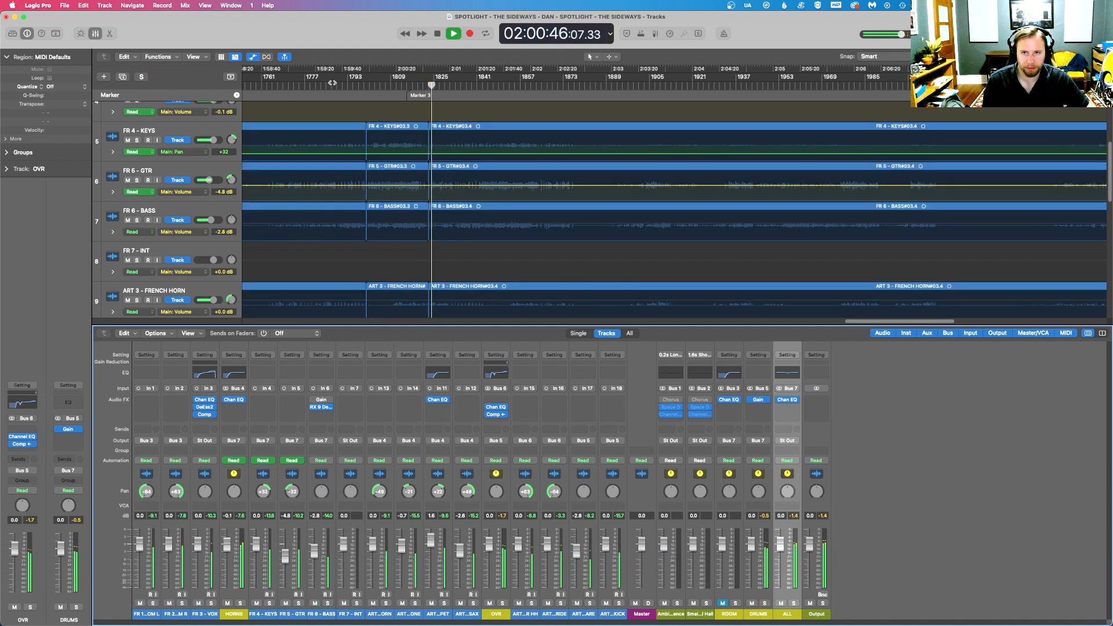
- Stop playback, switch to Firefox and play the Common Ground YouTube video from its beginning
key(ctrl+Up)
click(634, 254)
key(space)
key(ctrl+Up)
click(247, 271)
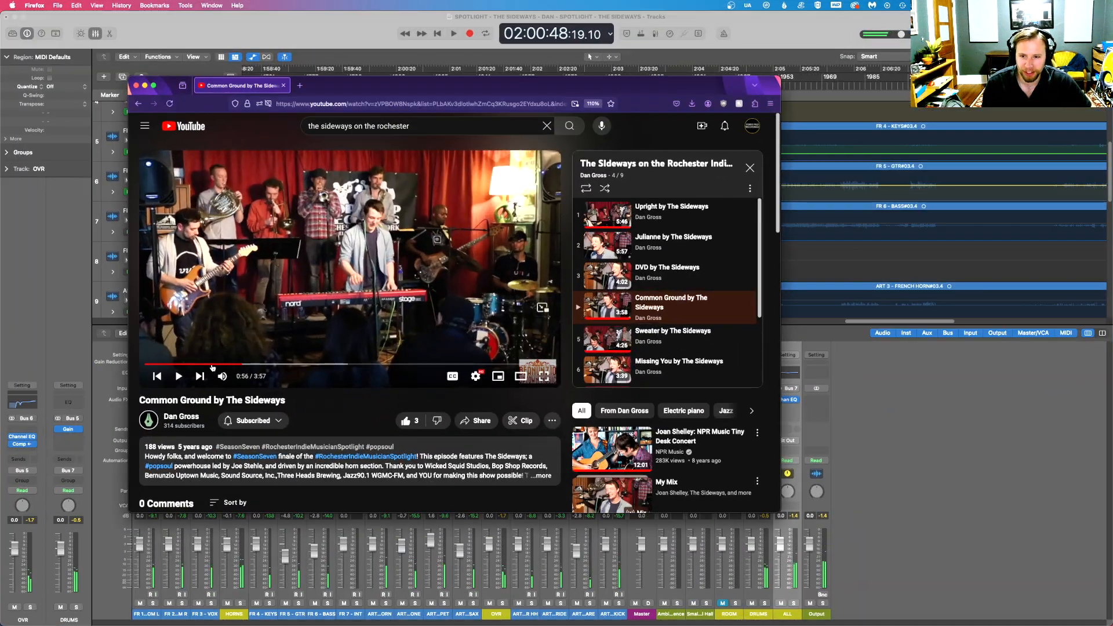
click(146, 364)
click(269, 288)
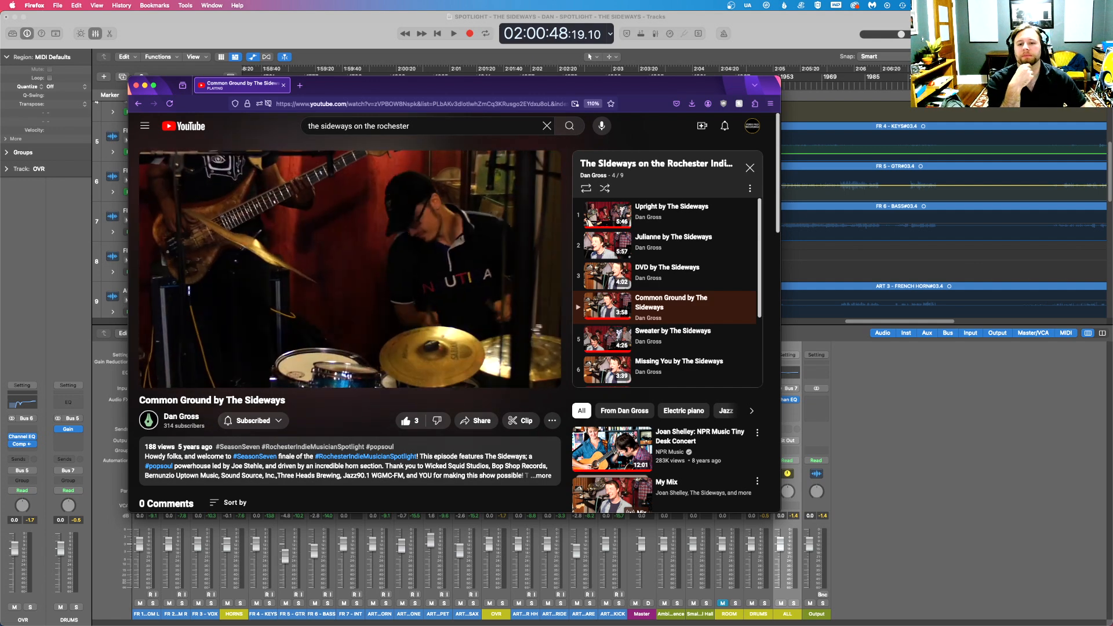
- Examine the band's setup in the video, pausing and resuming it, and return to Logic Pro
mouse_move(269, 276)
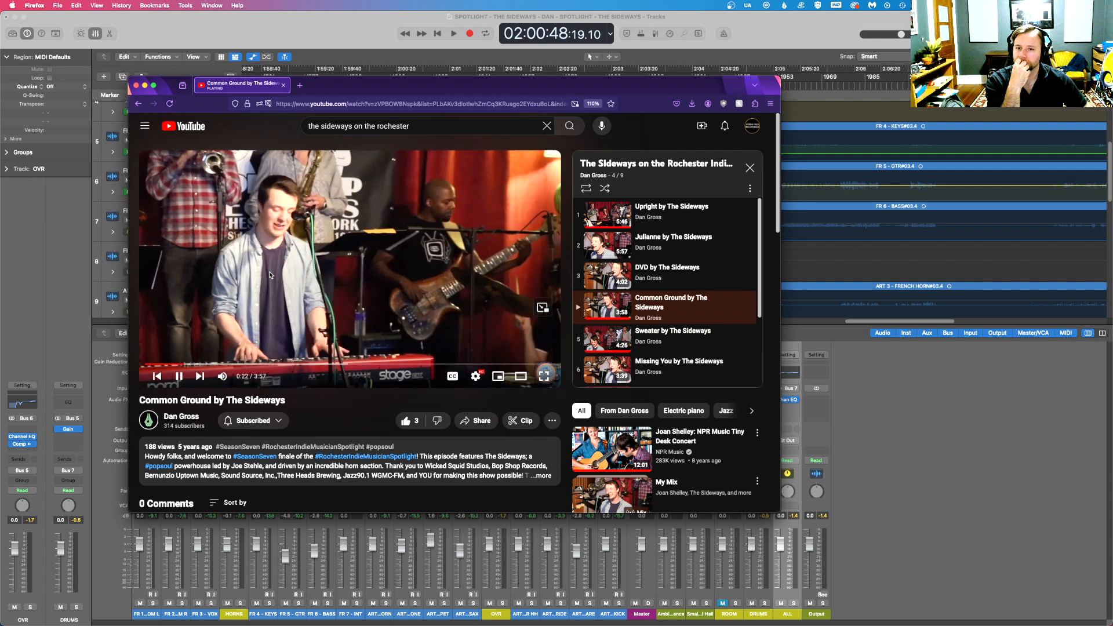
click(270, 274)
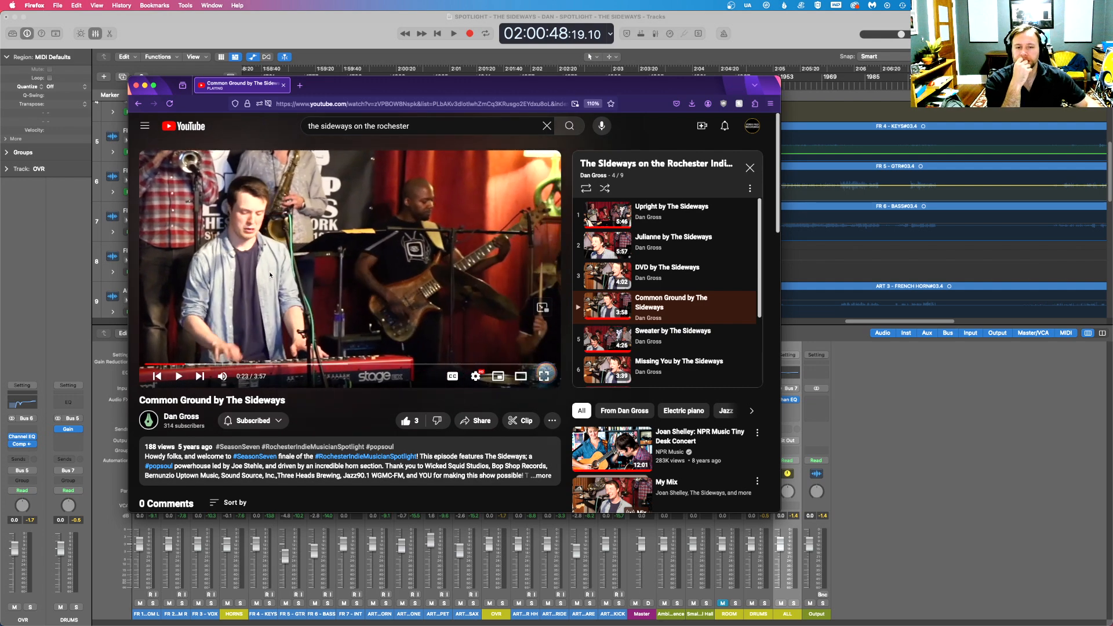
click(316, 290)
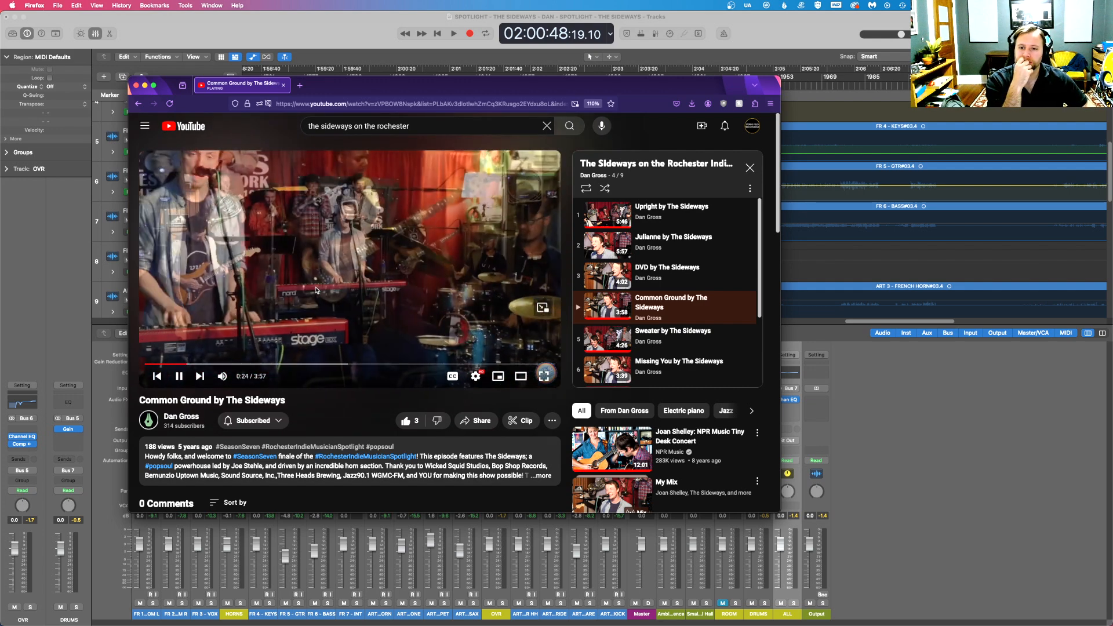
key(ctrl+Up)
click(690, 301)
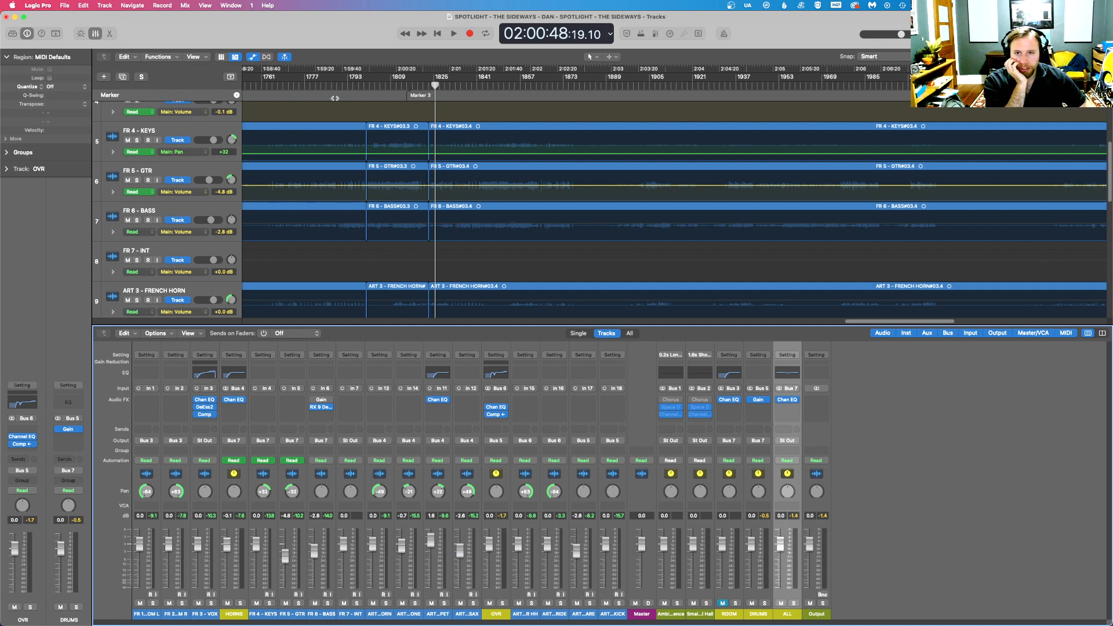
- Play the song from 1:58:52 and insert a stereo Compressor after the Channel EQ on the HORNS bus
click(279, 86)
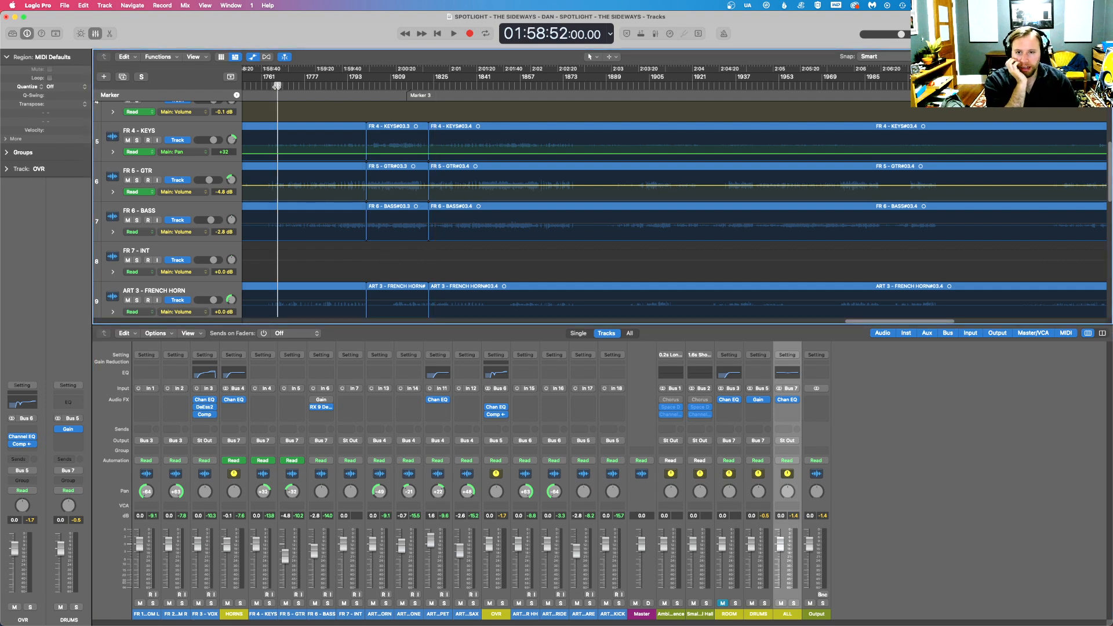
key(space)
drag(864, 324, 822, 322)
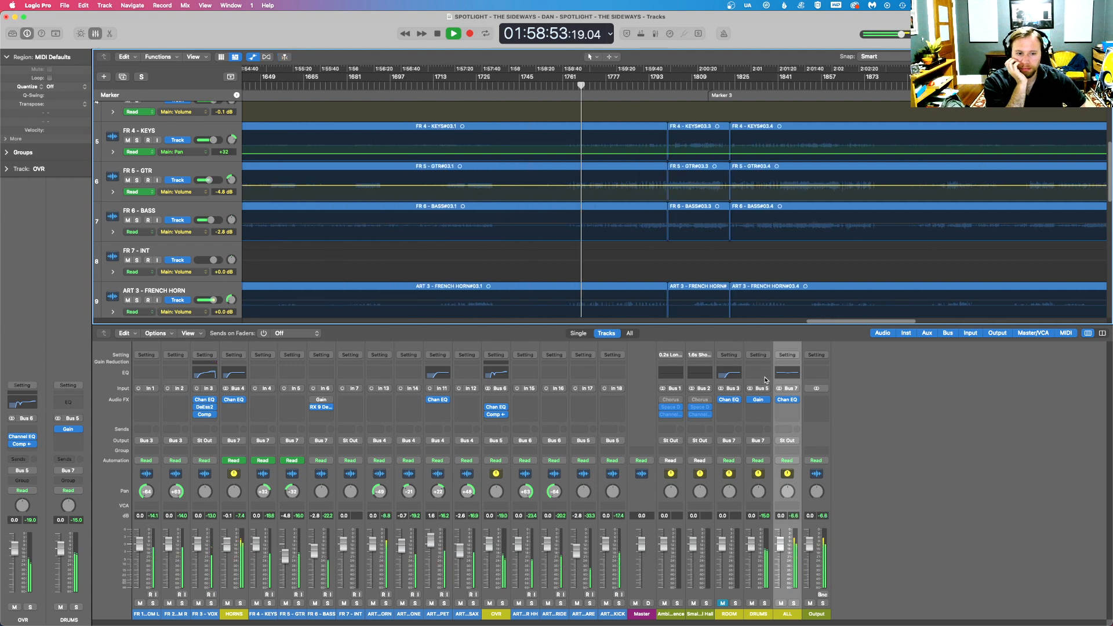
click(240, 408)
mouse_move(258, 448)
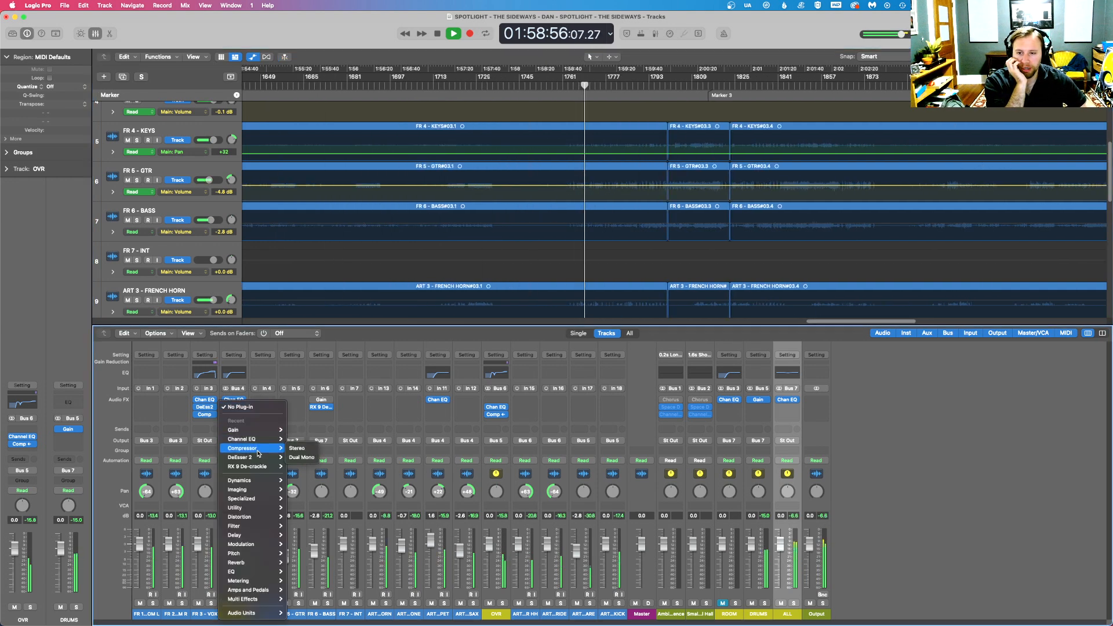
click(300, 449)
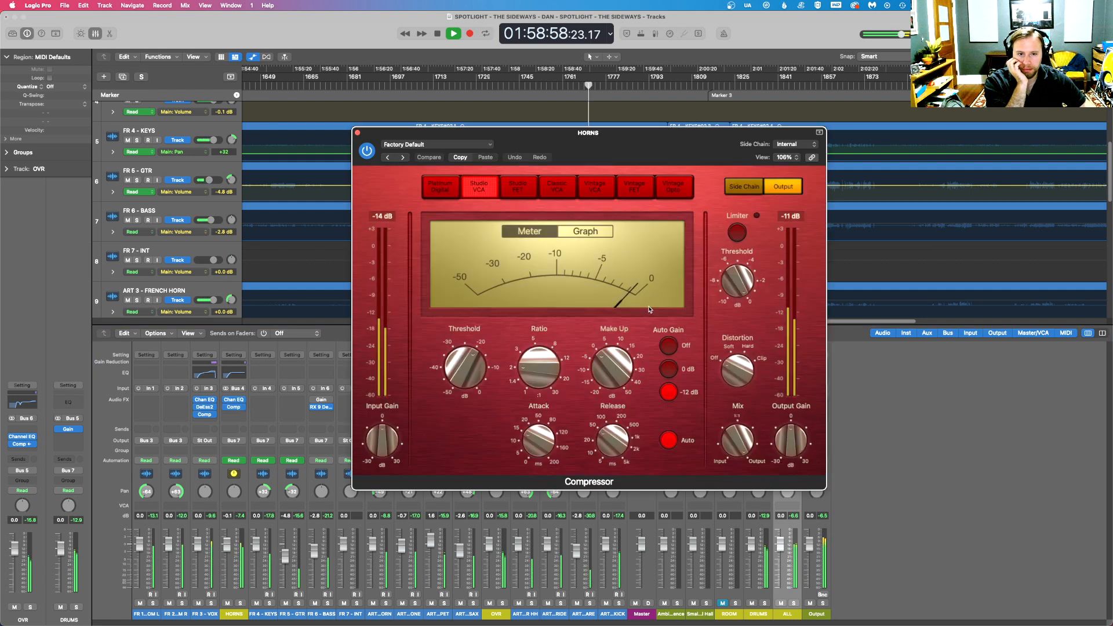
- Turn off Auto Gain and automatic release on the HORNS compressor, adjust its threshold, ratio and make-up gain, and close it
click(668, 346)
click(668, 440)
drag(466, 371, 472, 389)
drag(530, 439, 525, 365)
drag(604, 374, 603, 361)
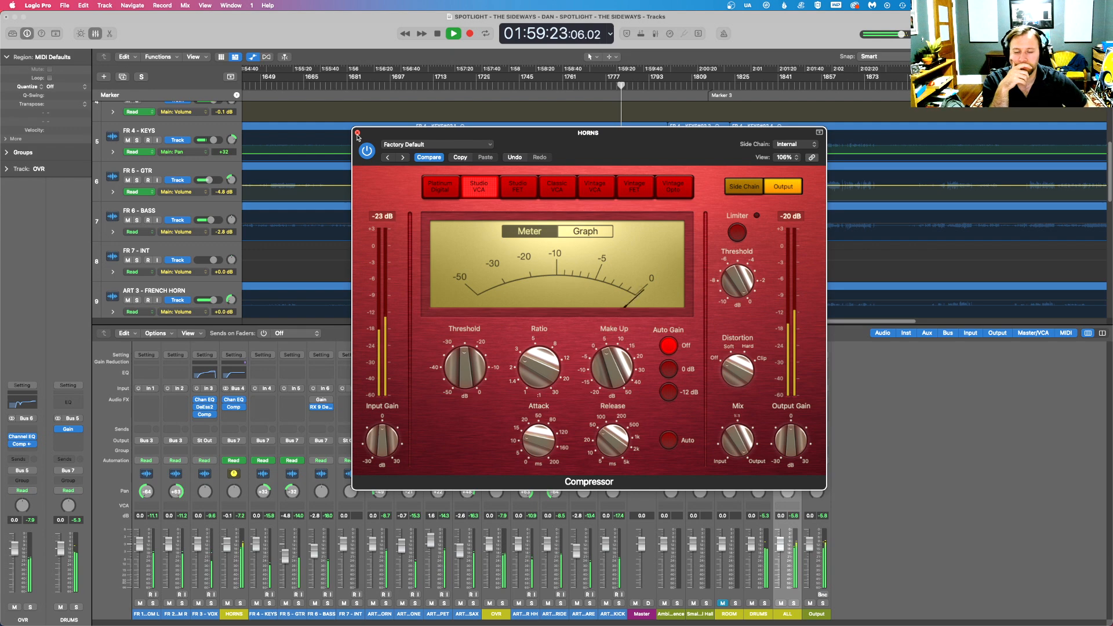
click(357, 133)
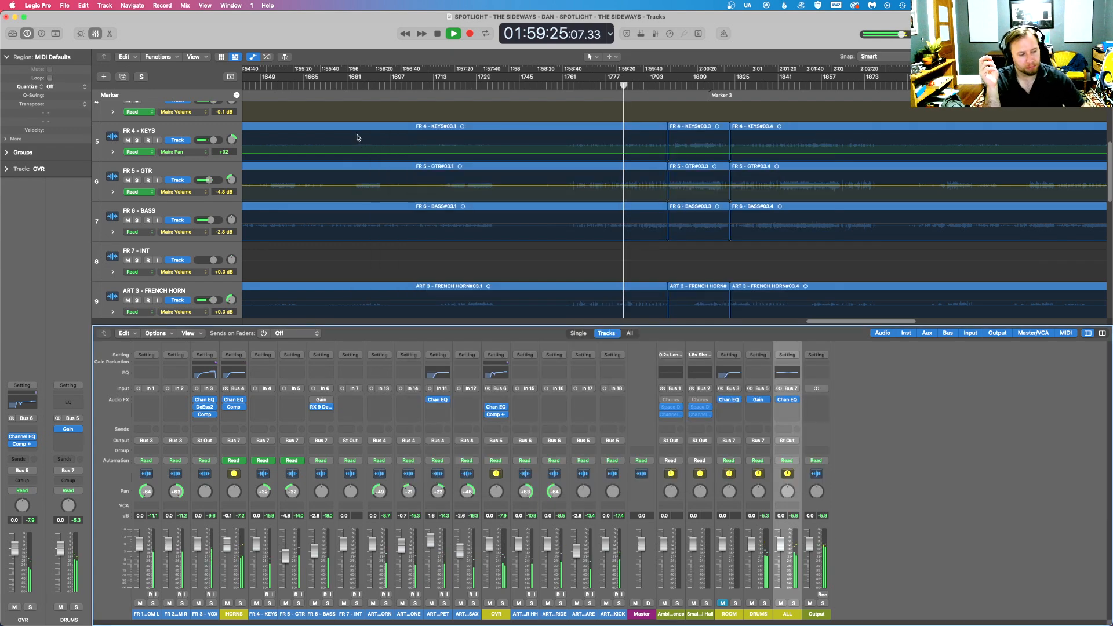
- Try to set the HORNS bus volume to -2 dB
double_click(227, 515)
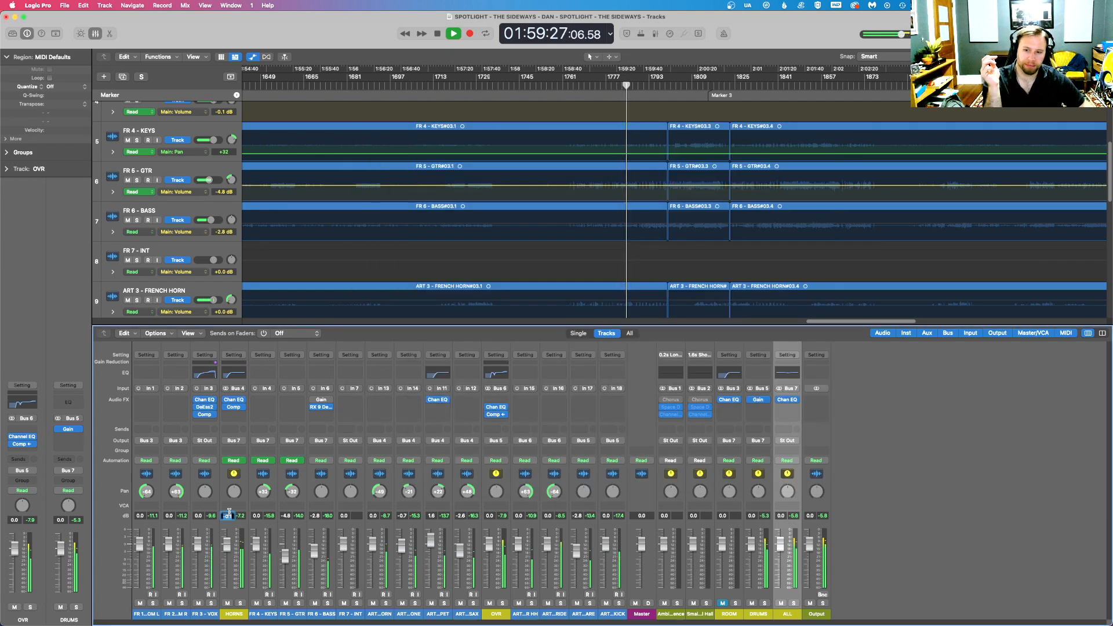
text(-2)
key(Return)
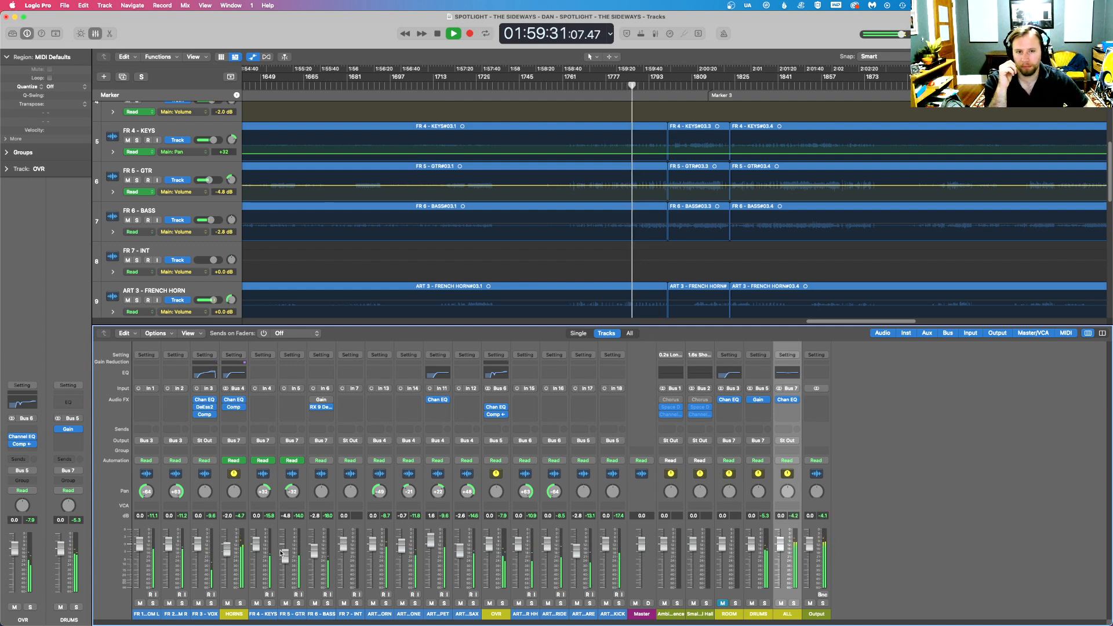
key(space)
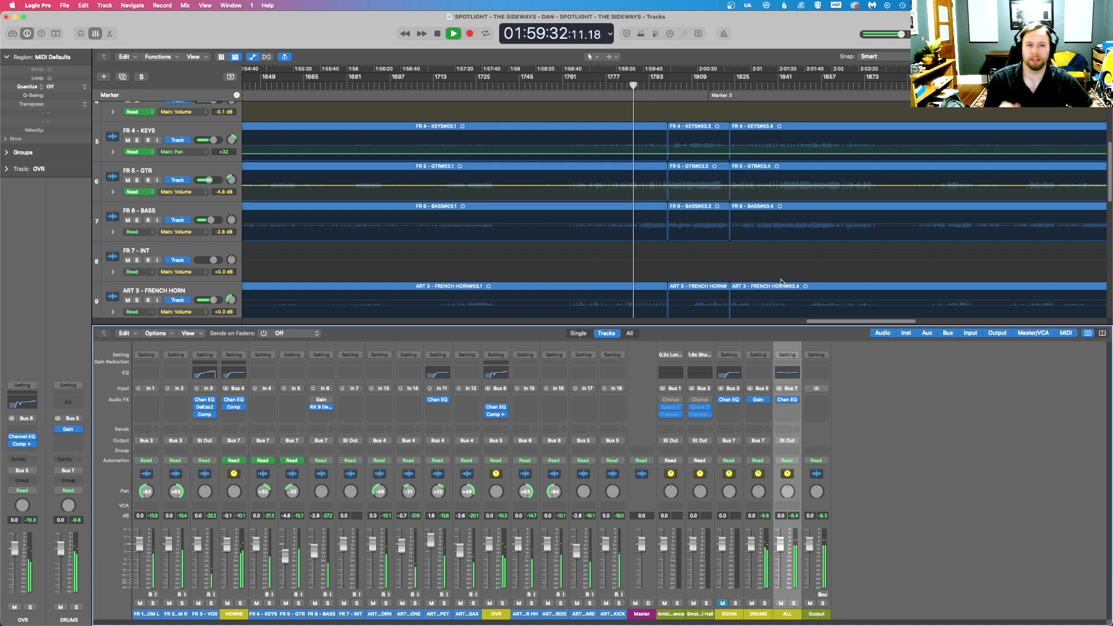
- Try to edit the volume automation line on the HORNS track, and undo the last change
scroll(835, 228, down, 8)
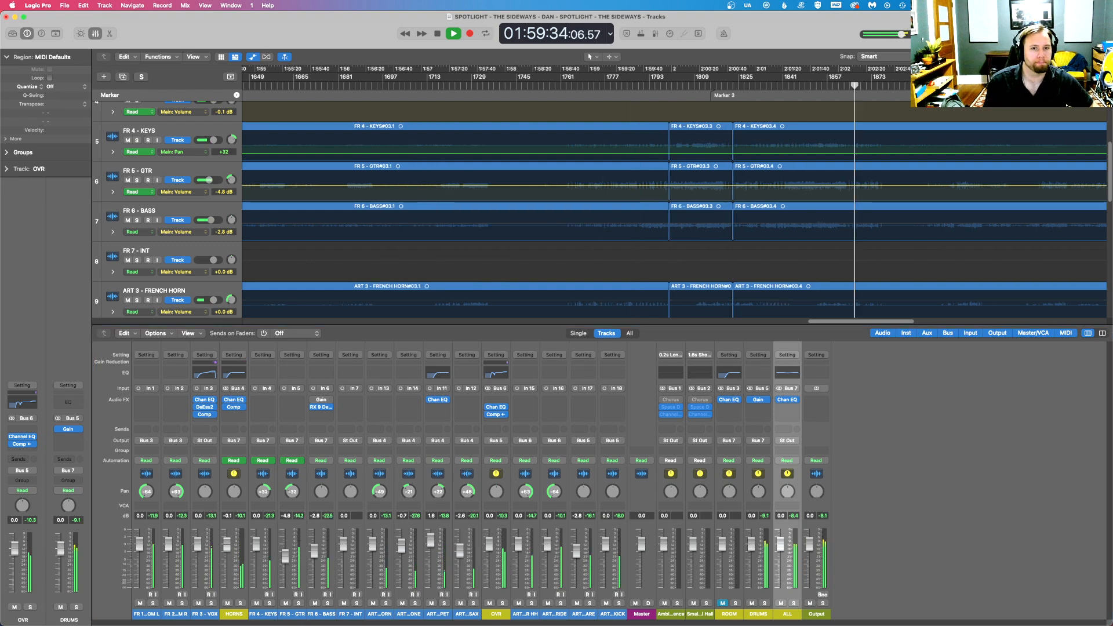
scroll(818, 229, up, 4)
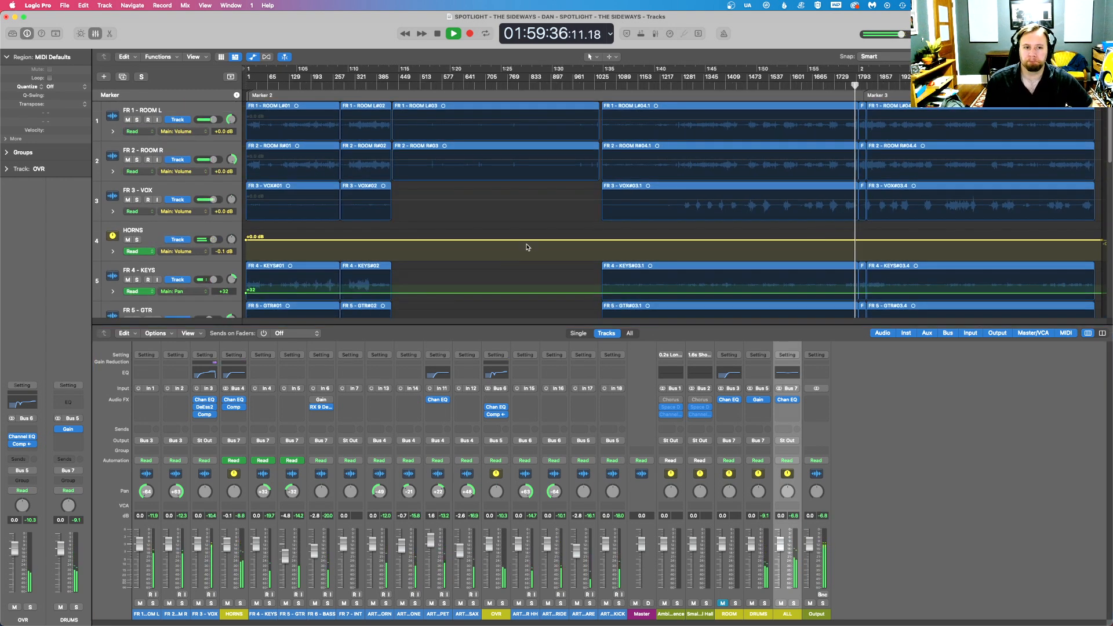
click(254, 247)
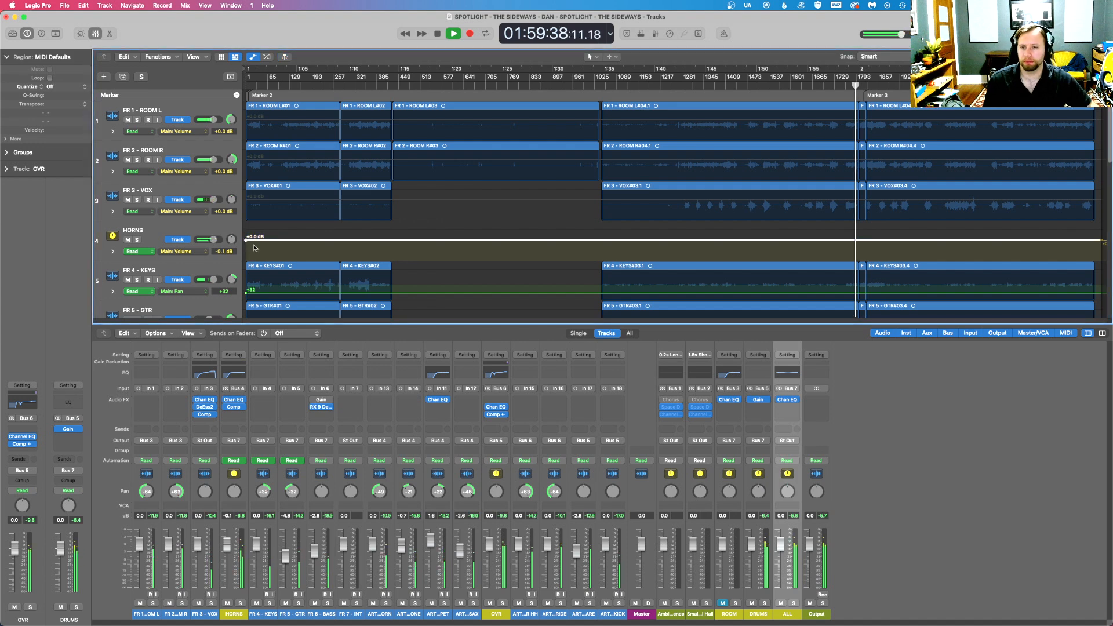
key(super+z)
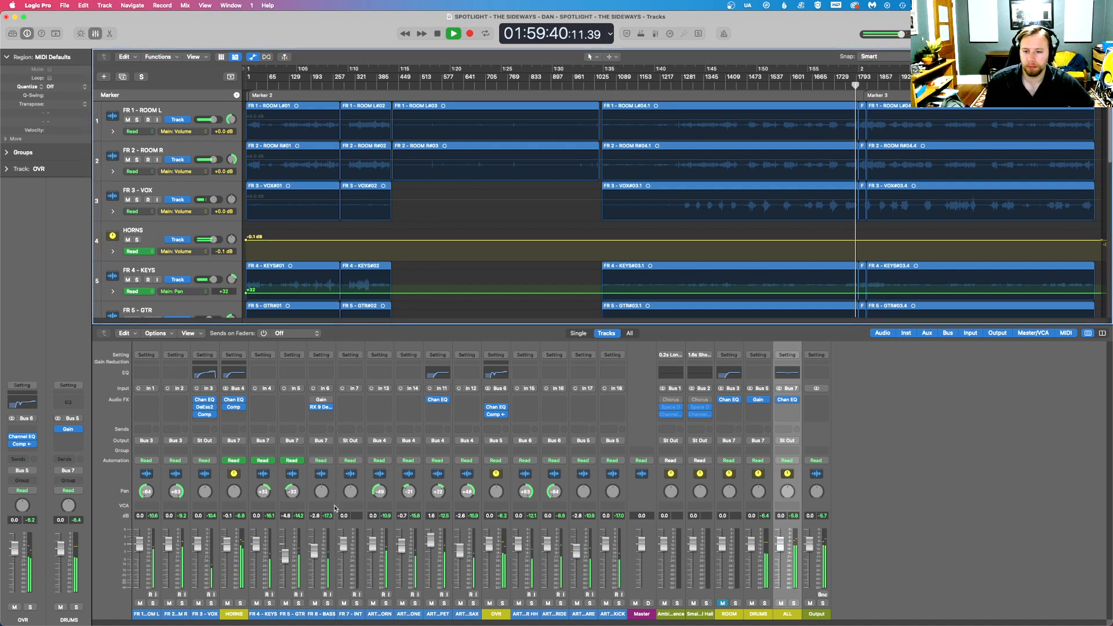
- Lower the HORNS bus fader to -2.2 dB and save the project
drag(232, 546, 229, 552)
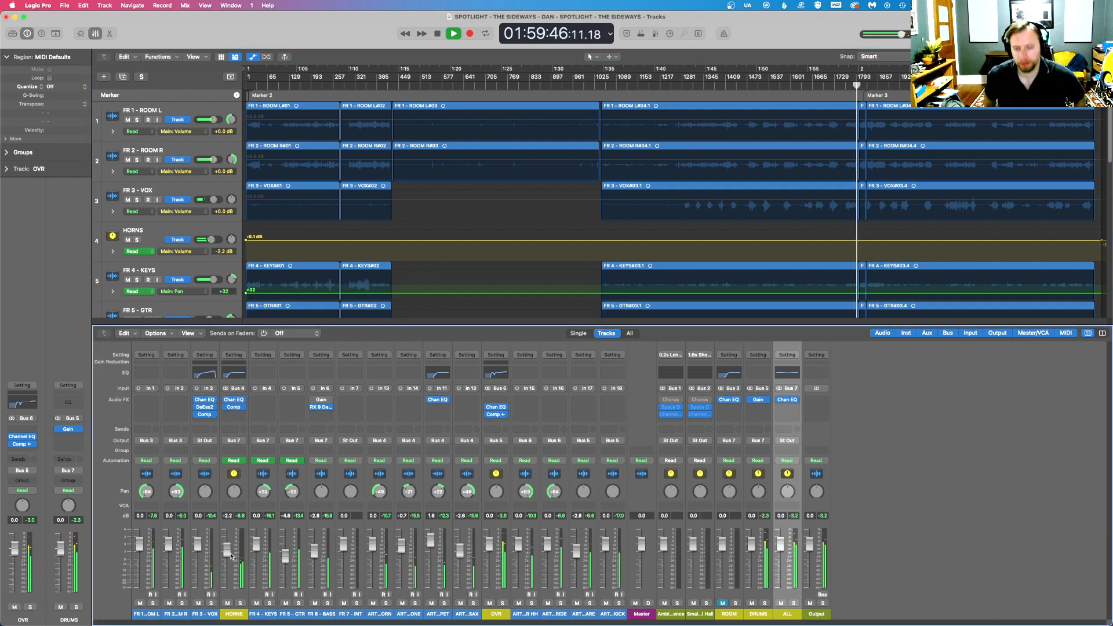
key(super+s)
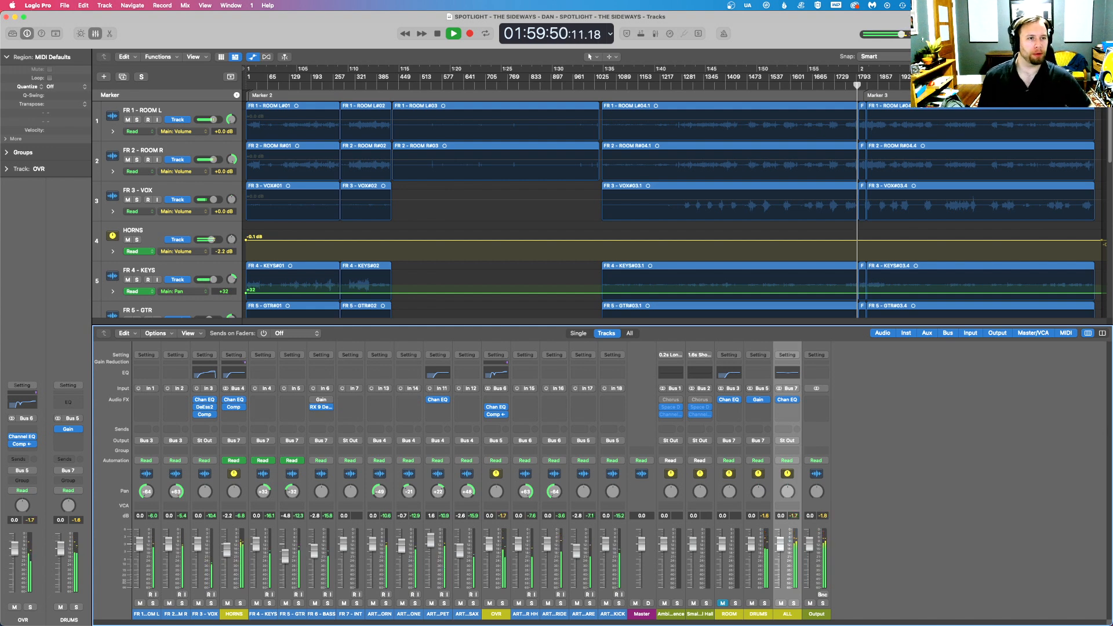
- Replay the mix from about 1:58:45 and open the FR 5 - GTR volume value for editing
scroll(947, 161, up, 10)
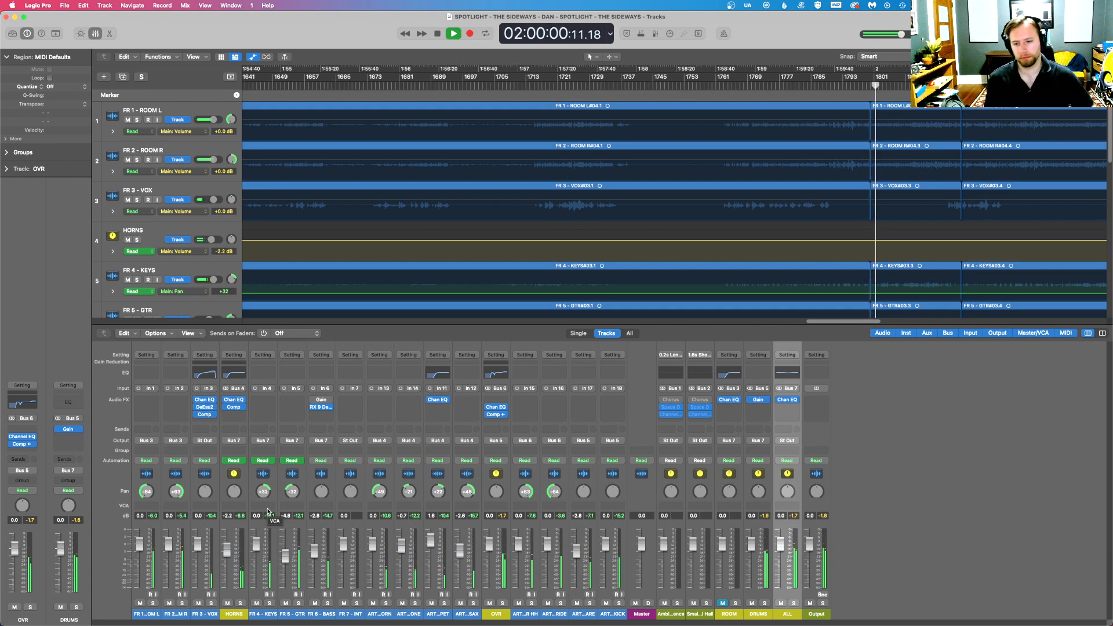
click(728, 84)
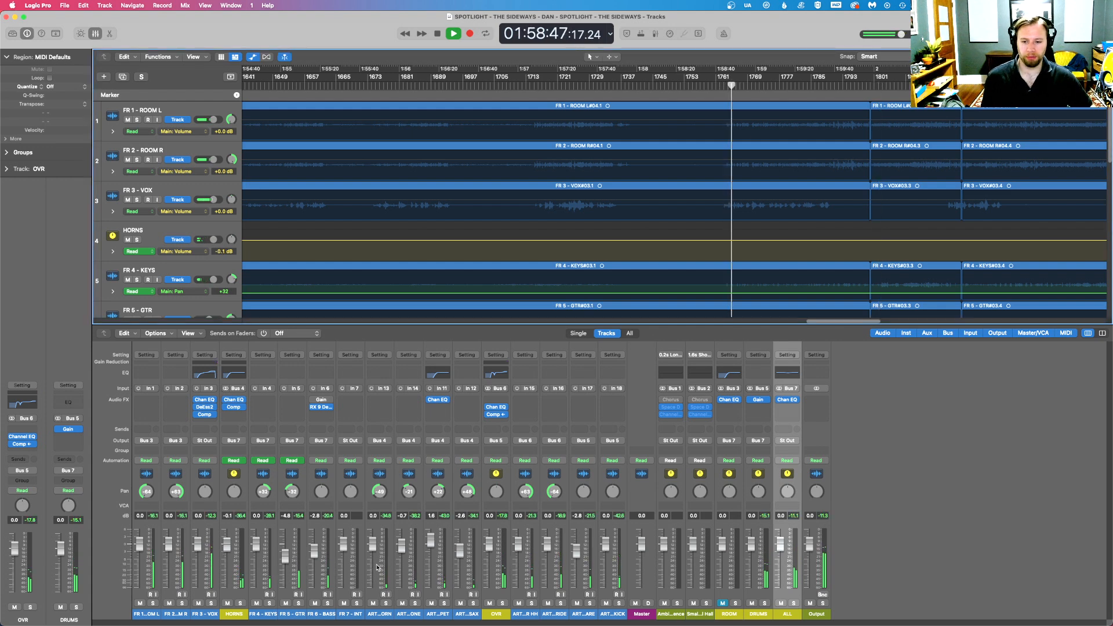
double_click(286, 515)
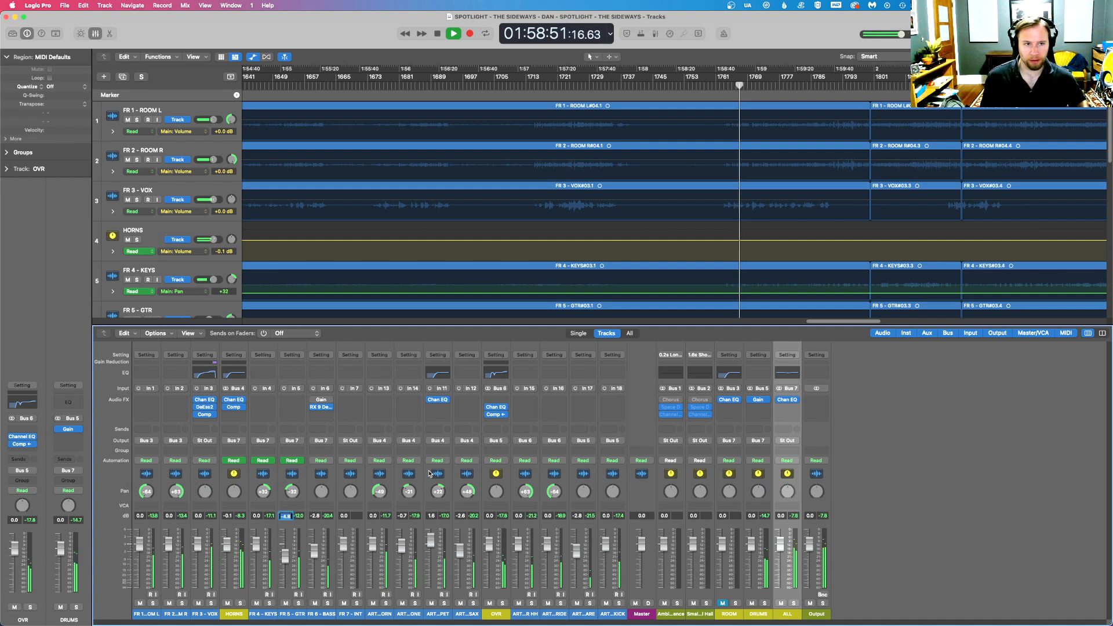
- Stop playback and lower the ART 3 - FRENCH HORN fader to -2.2 dB
scroll(825, 176, down, 10)
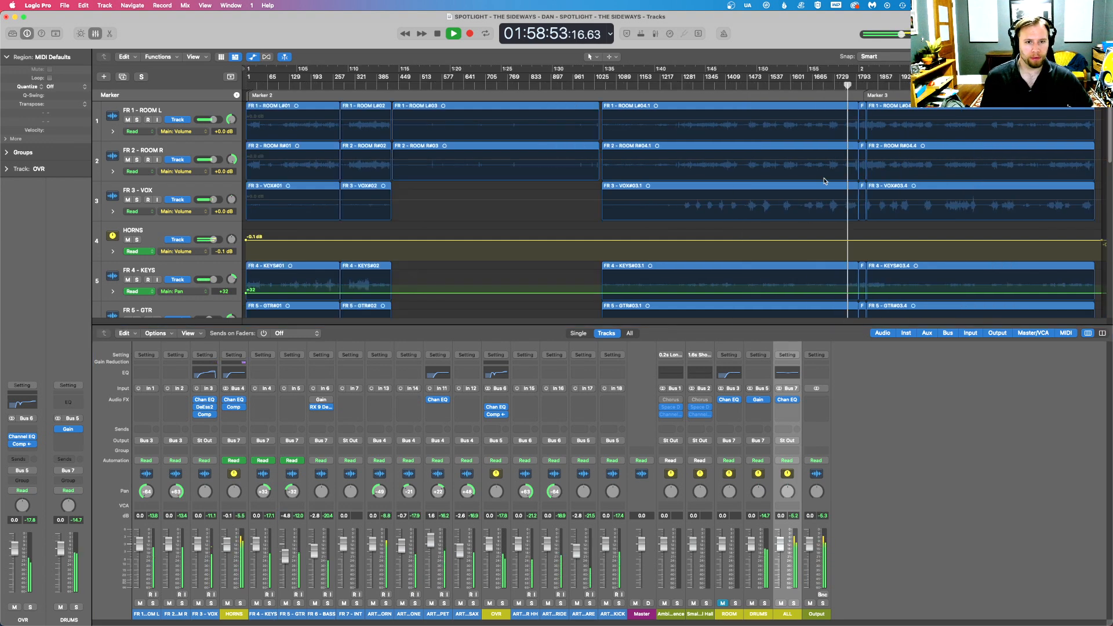
scroll(824, 180, down, 2)
scroll(825, 180, down, 4)
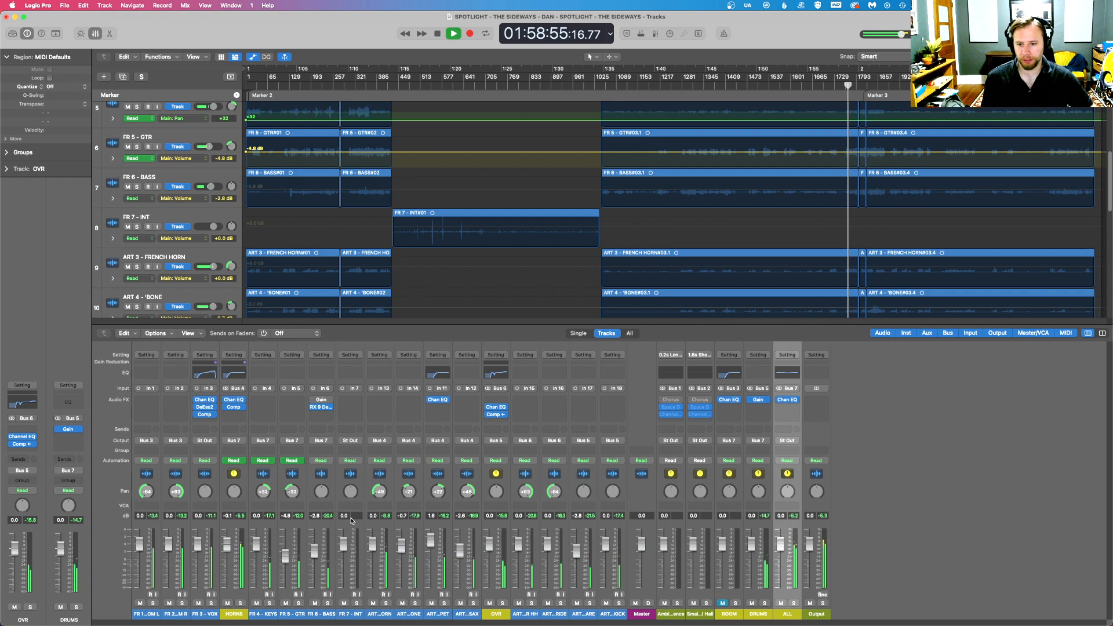
key(space)
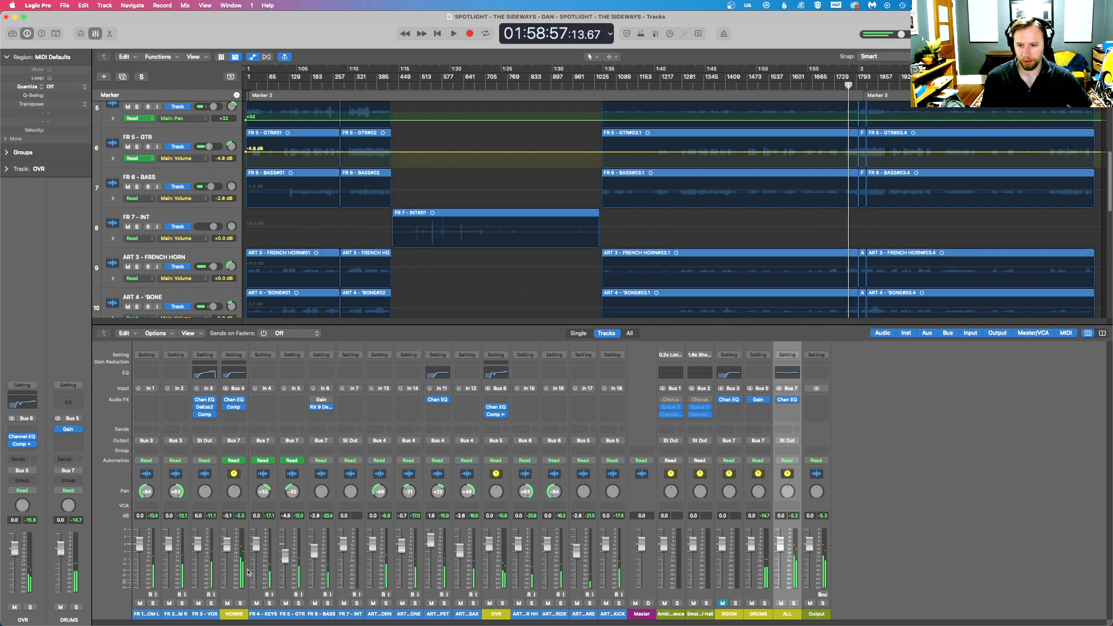
drag(374, 549, 374, 560)
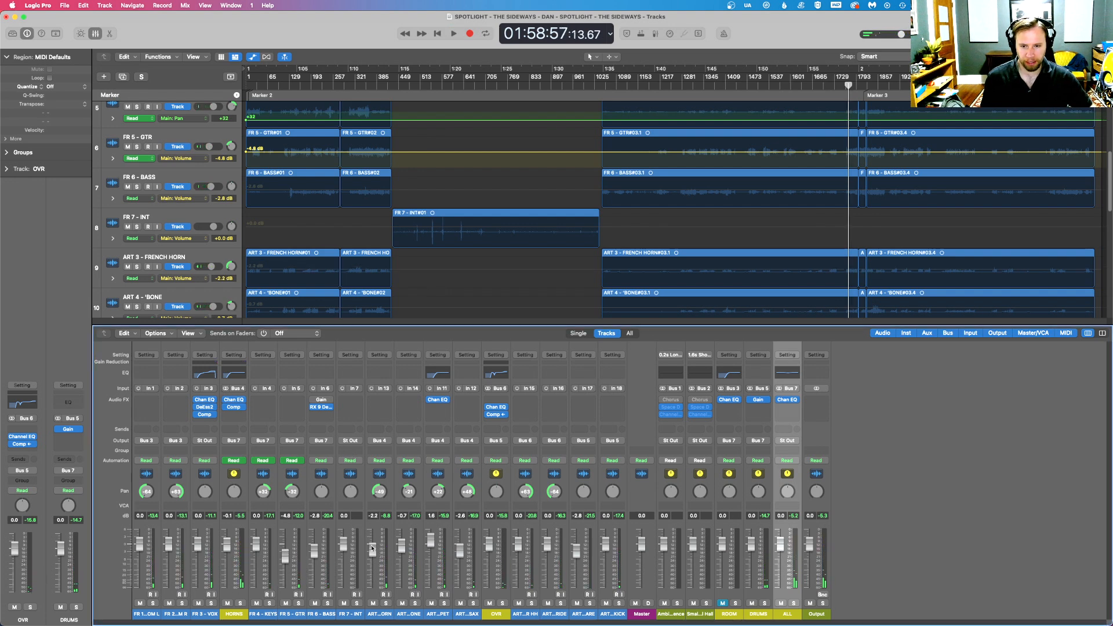
- Play the mix on from about 1:58:57 and set the FR 5 - GTR fader to 0 dB
scroll(714, 215, up, 4)
key(super+Right)
key(super+Right)
key(super+Right)
key(super+Right)
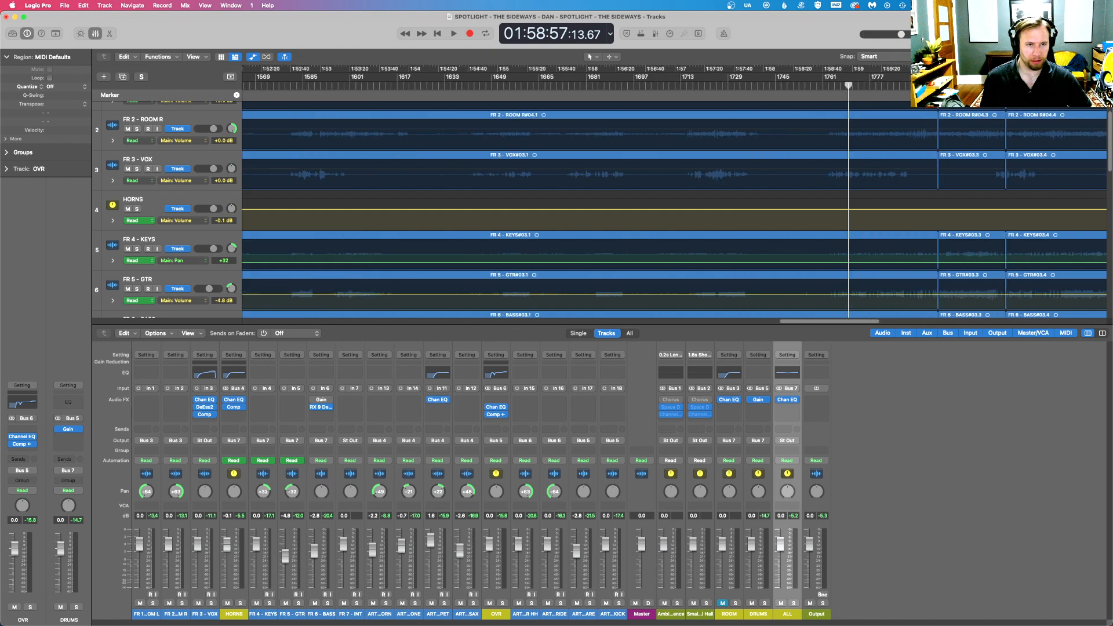
key(space)
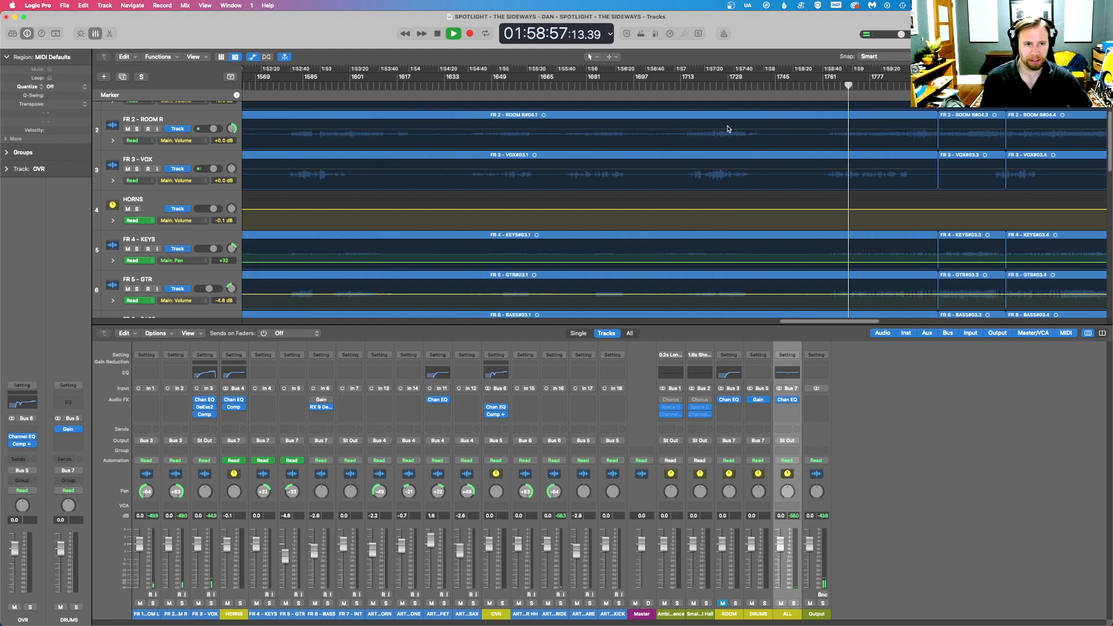
double_click(285, 516)
text(0)
key(Return)
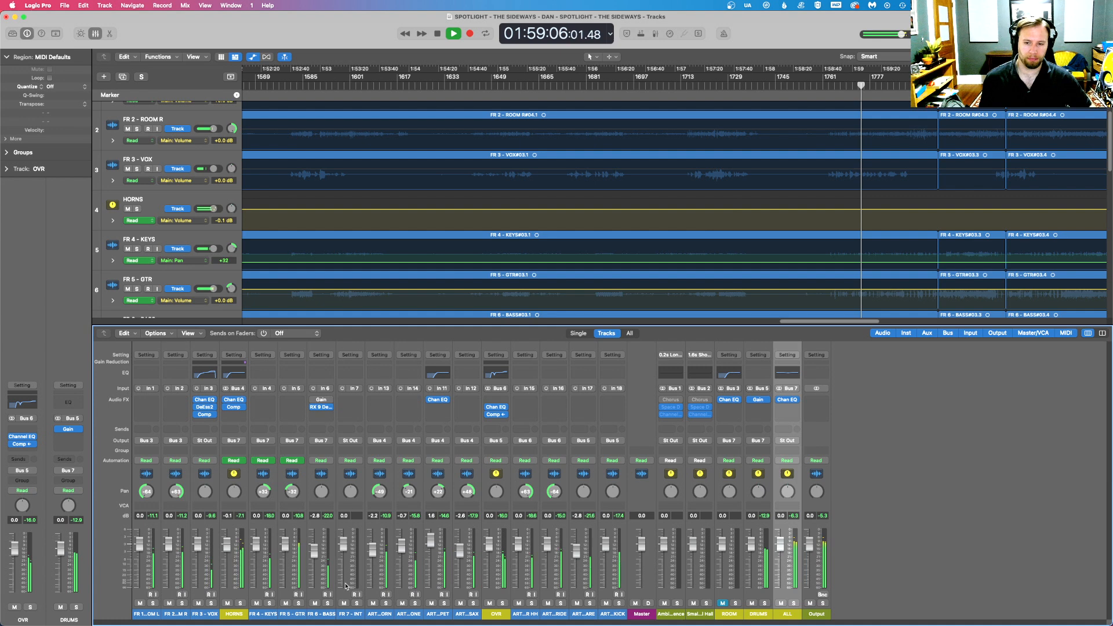
- Solo FR 5 - GTR, insert a mono Channel EQ with a low shelf of -6.9 dB at 143 Hz, and unsolo the track
click(298, 603)
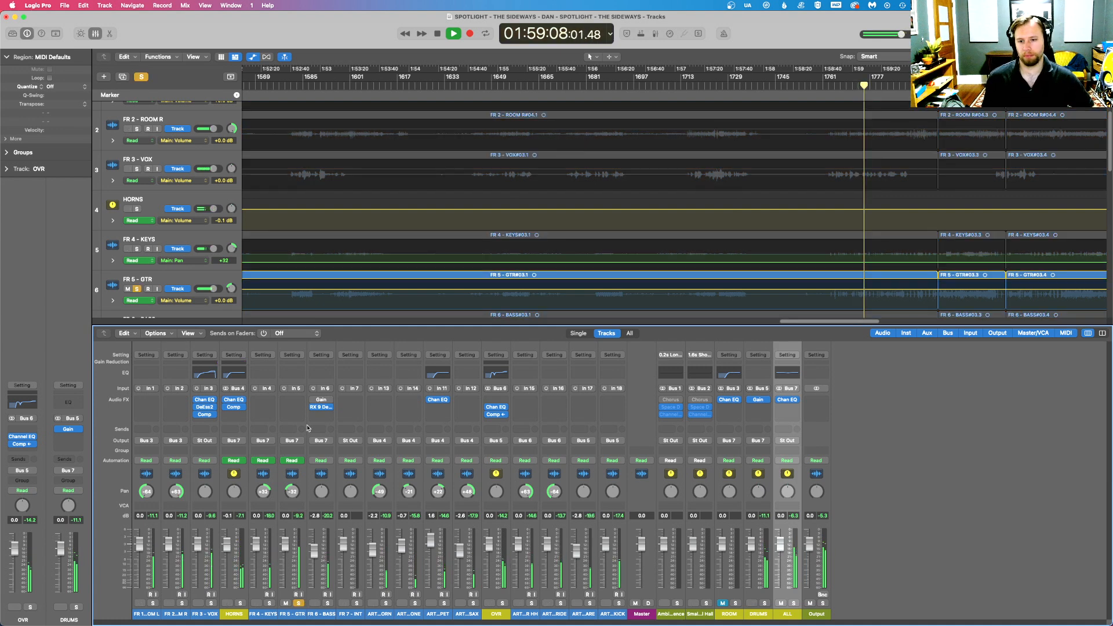
click(292, 399)
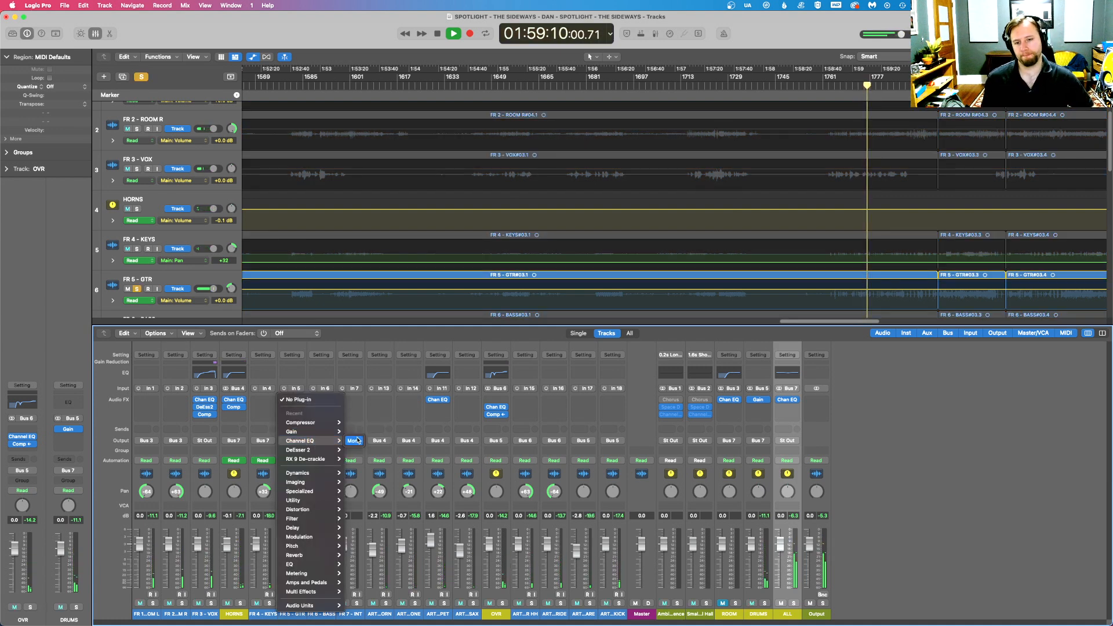
click(353, 441)
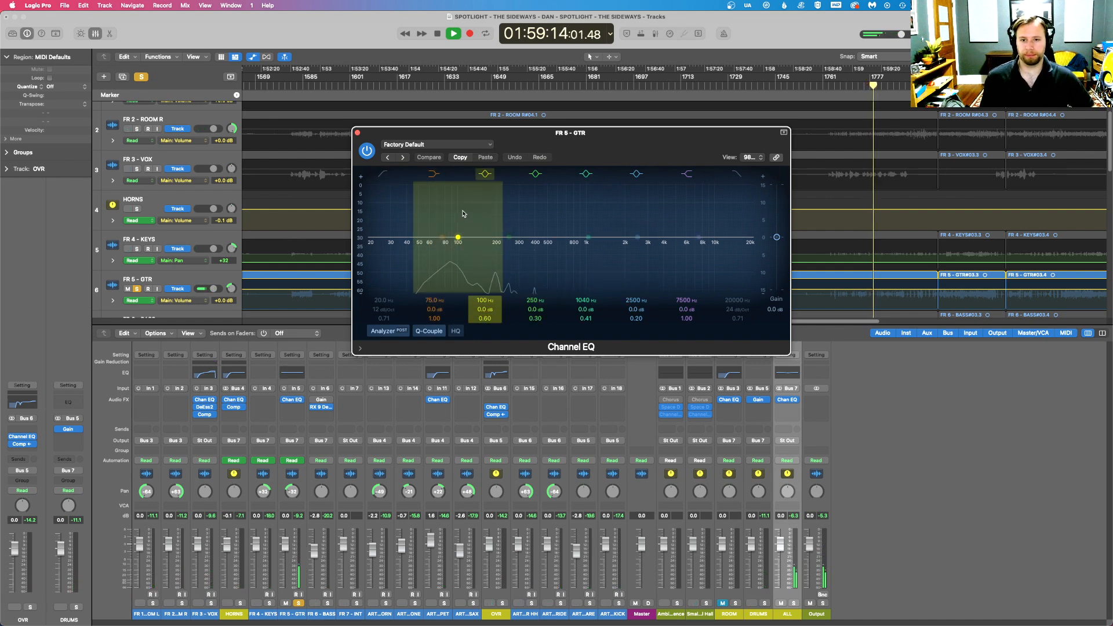
drag(443, 235, 483, 244)
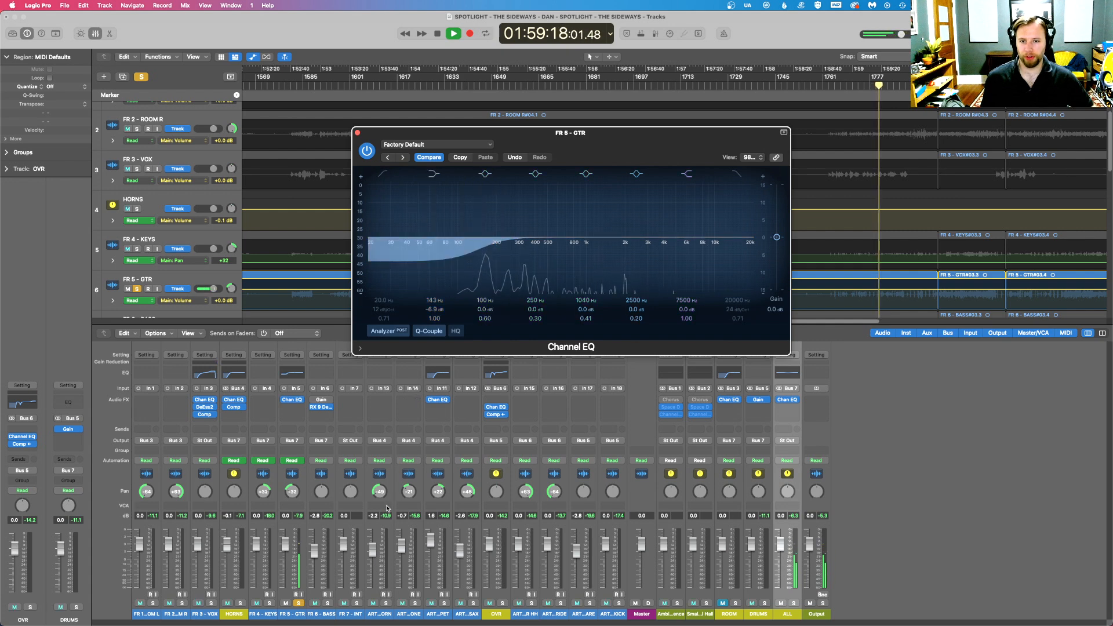
click(299, 603)
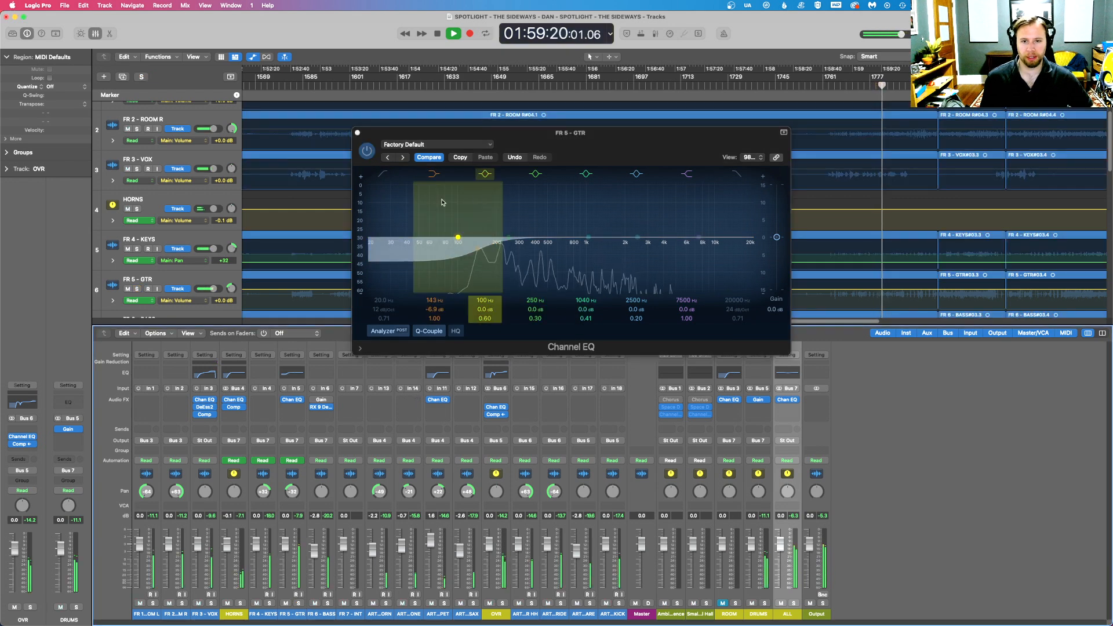
click(357, 132)
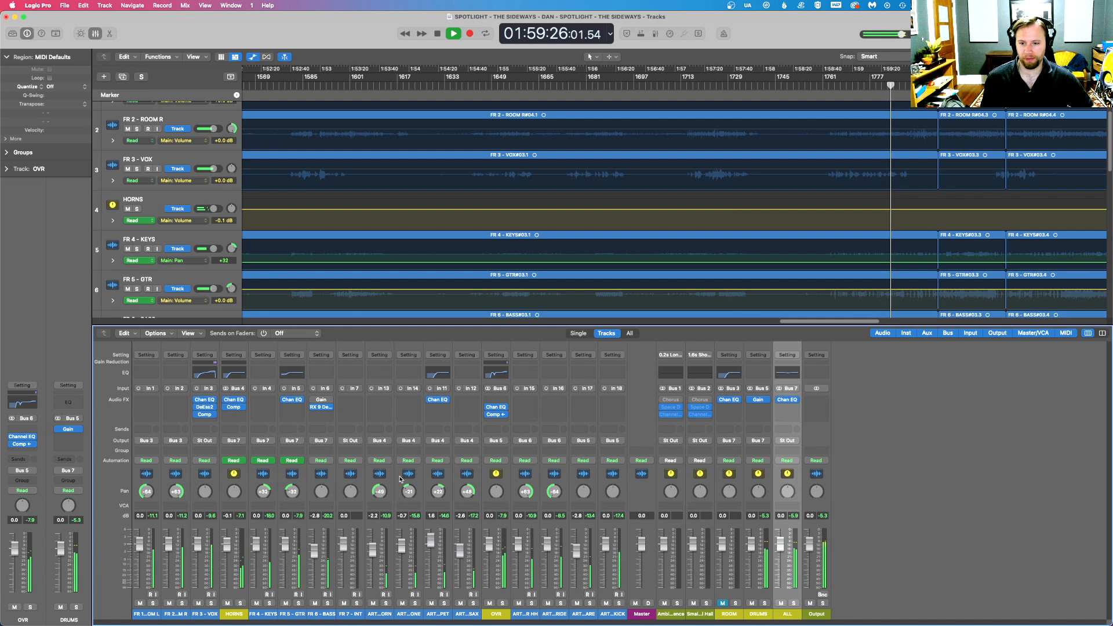
- Insert a mono Gain plug-in on FR 4 - KEYS, stop playback and set its gain to 8 dB
click(600, 240)
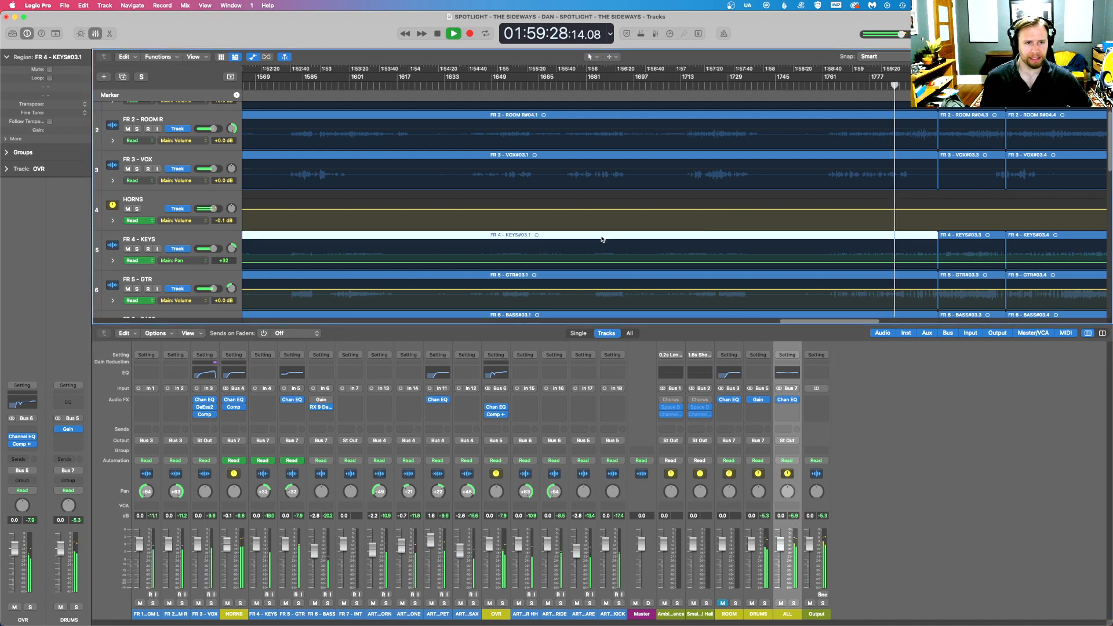
click(264, 400)
mouse_move(290, 440)
click(334, 442)
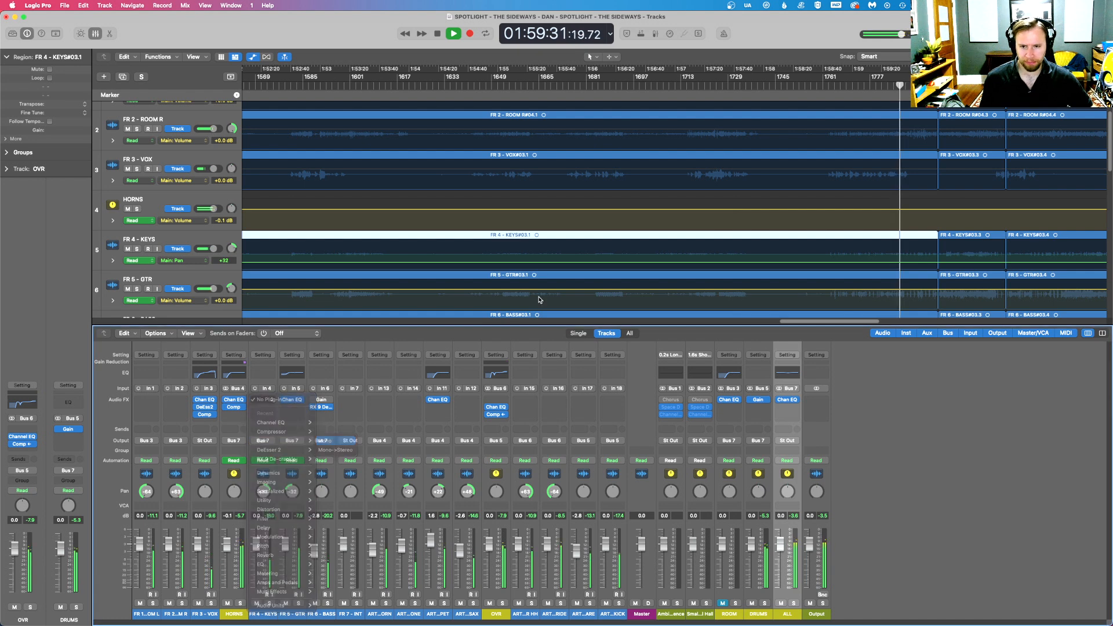
key(space)
double_click(428, 205)
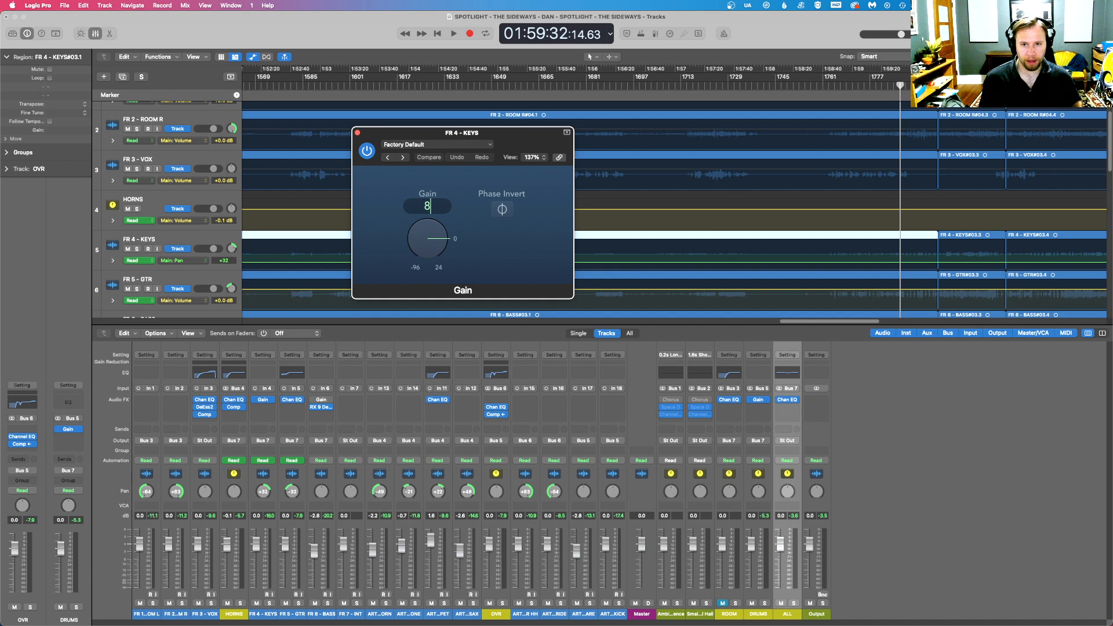
key(Return)
click(357, 133)
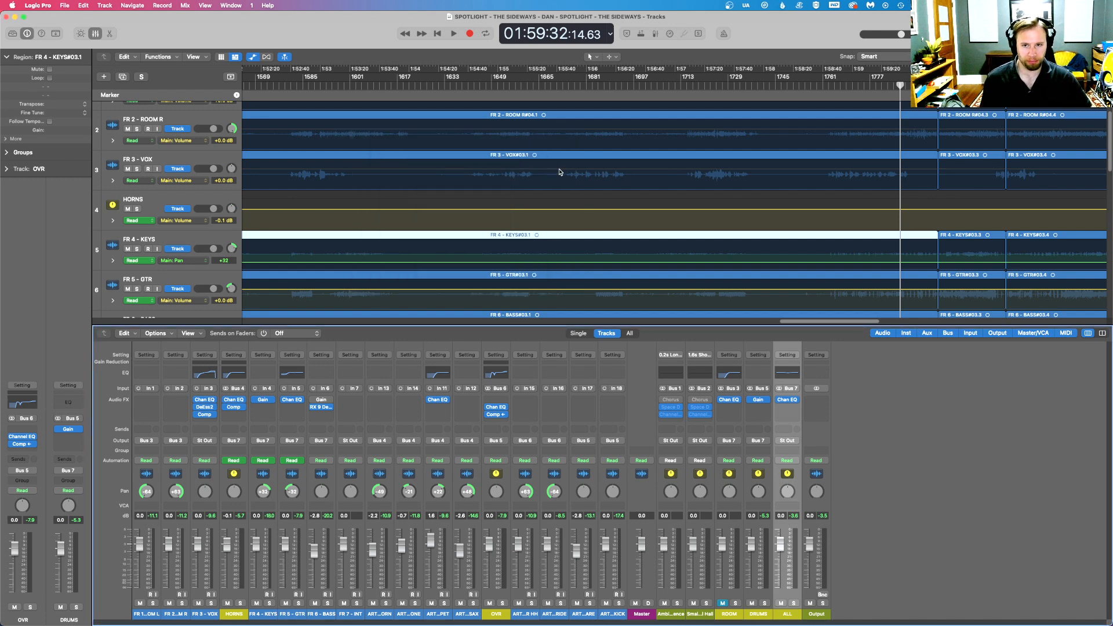
- Replay the mix from about 1:58:46 and briefly solo FR 4 - KEYS to check its boosted level
click(836, 85)
key(space)
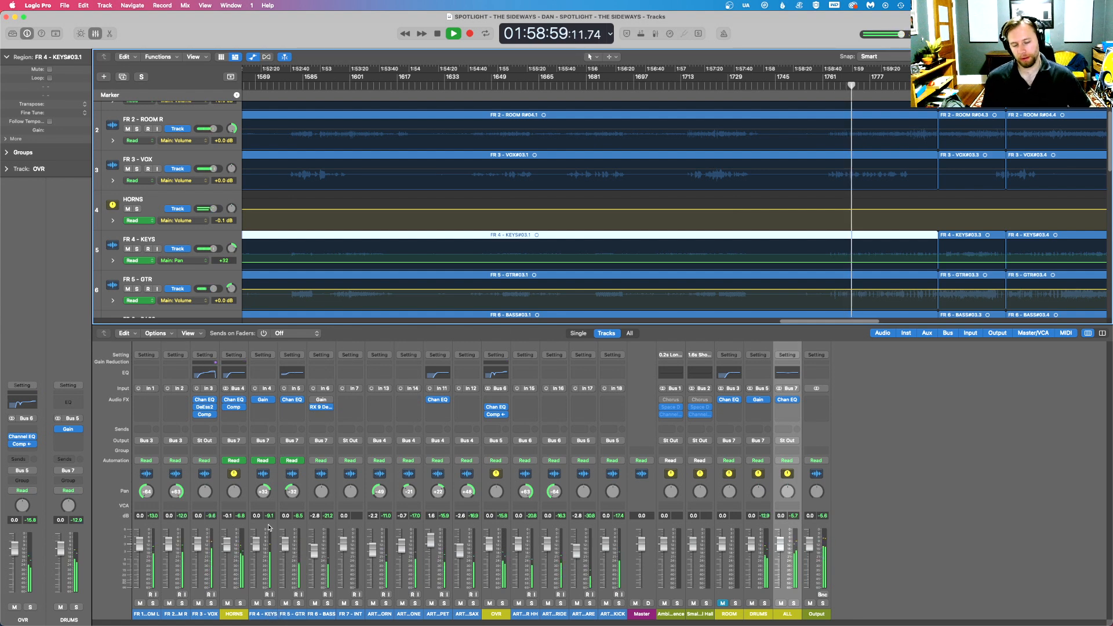
click(270, 604)
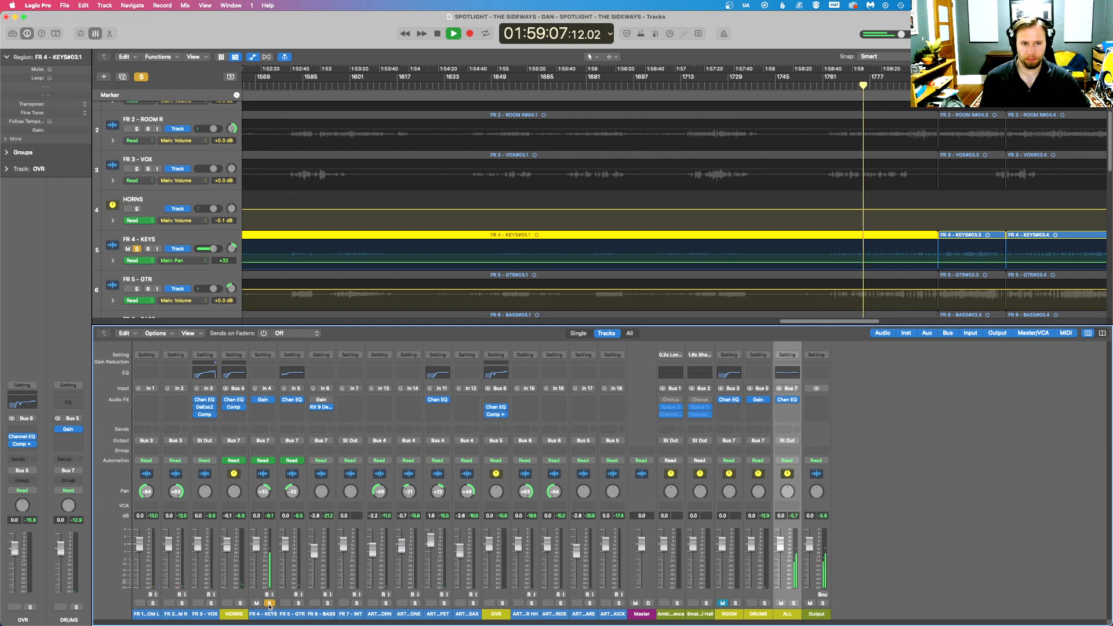
click(269, 604)
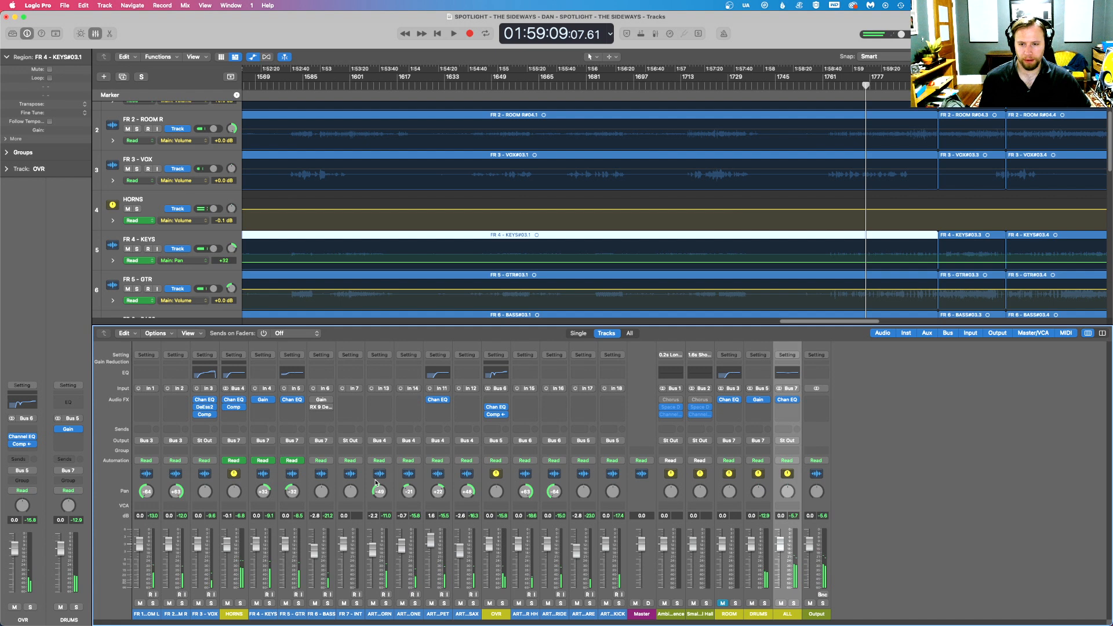
key(space)
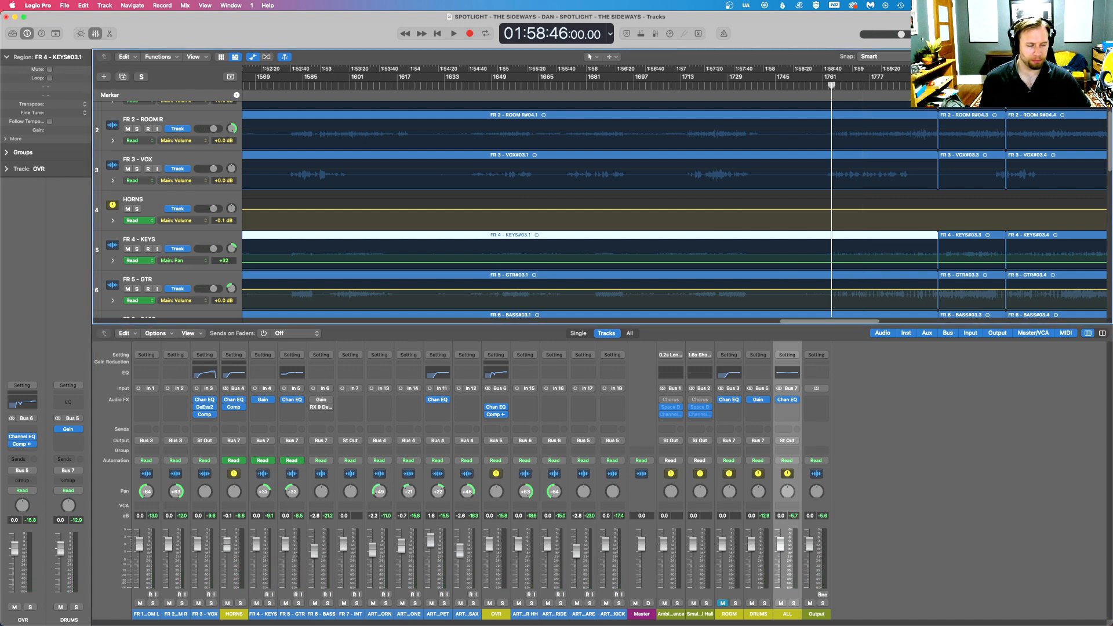
- Resume playback and insert a mono Compressor after the FR 5 - GTR EQ, using Studio VCA with auto gain and auto release off
key(super+Right)
key(super+Right)
key(super+Right)
key(super+Right)
key(super+Right)
key(super+Right)
key(space)
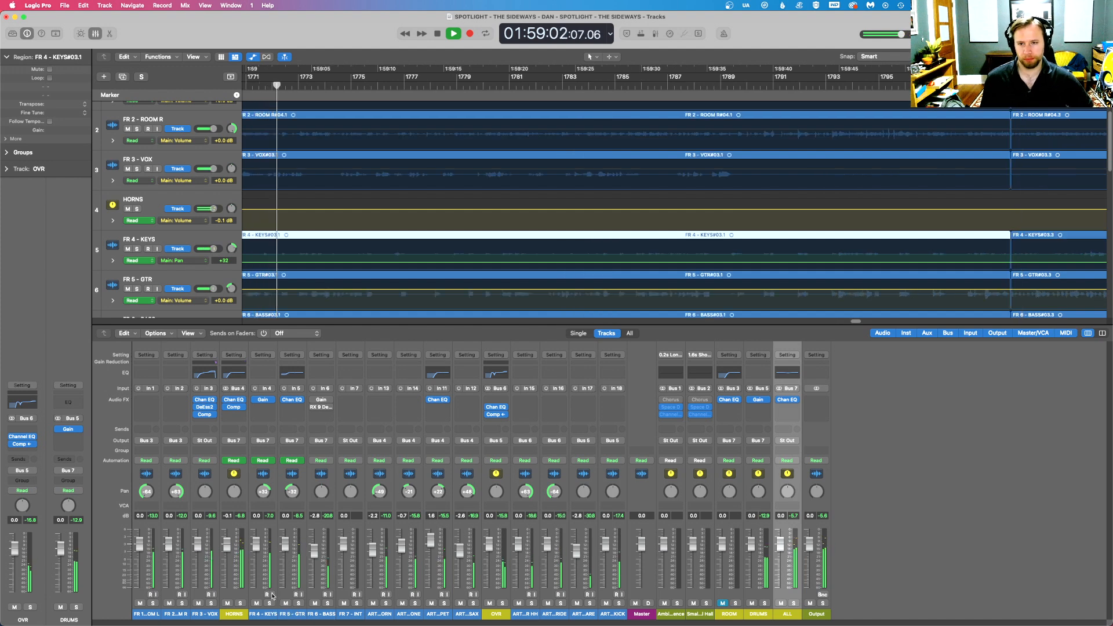
click(292, 407)
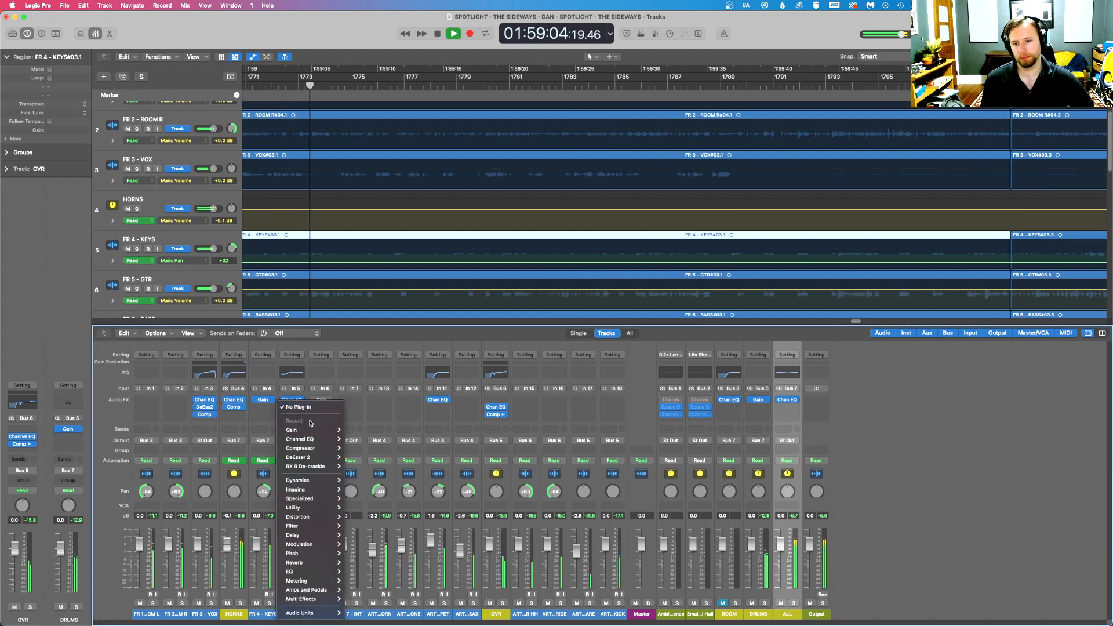
click(353, 448)
click(485, 195)
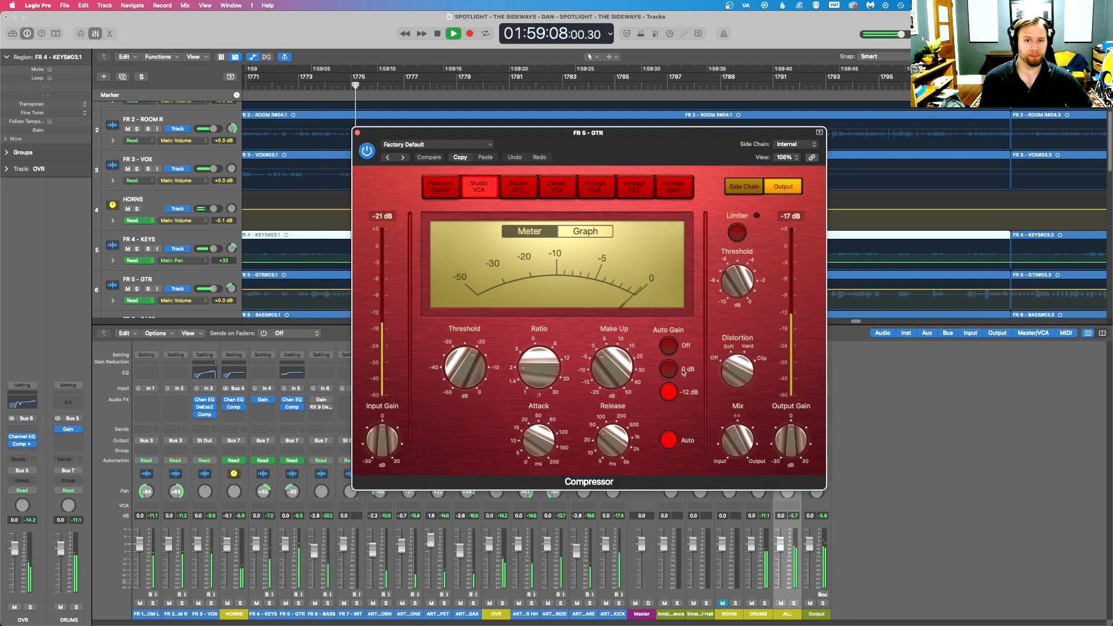
click(671, 441)
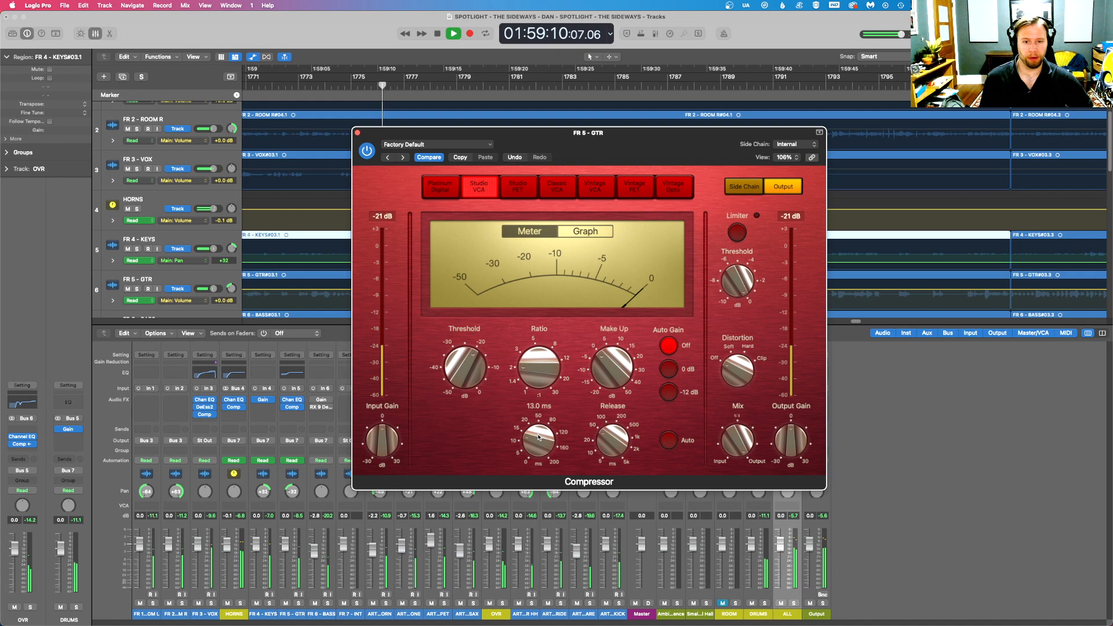
- Set the FR 5 - GTR compressor threshold to -23.5 dB, adjust its release and raise its makeup gain slightly
drag(610, 442, 519, 400)
drag(464, 367, 470, 377)
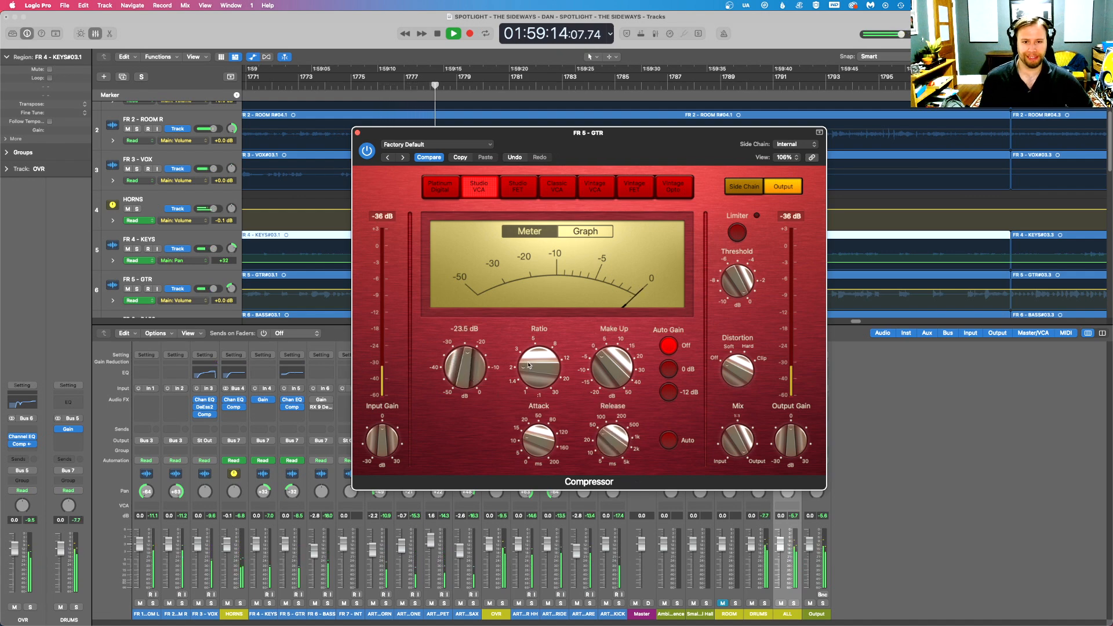
drag(598, 370, 600, 365)
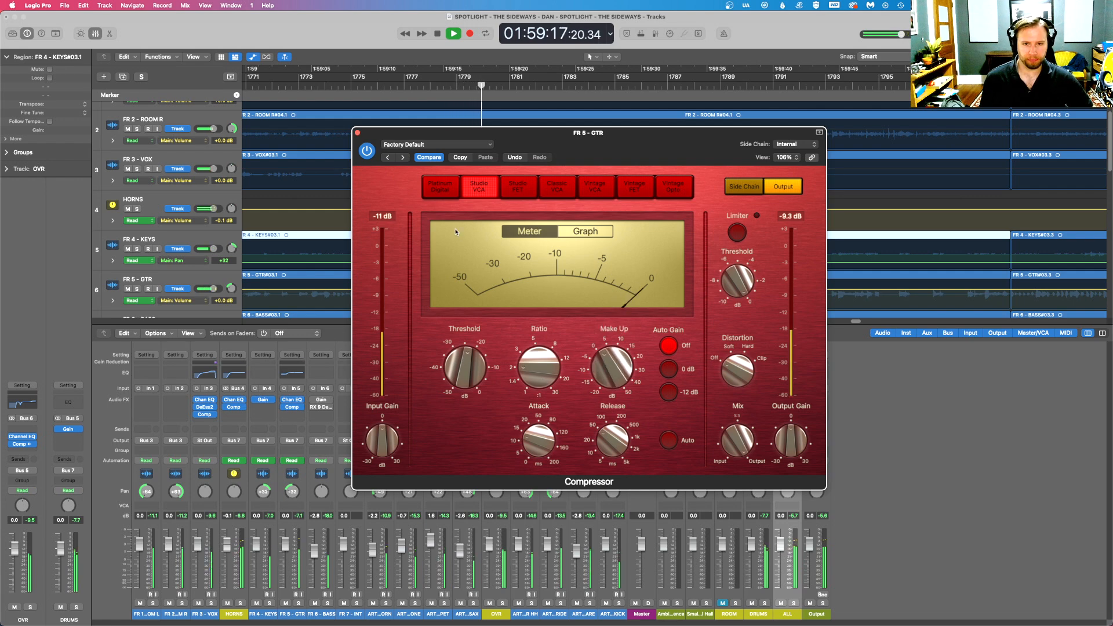
click(357, 133)
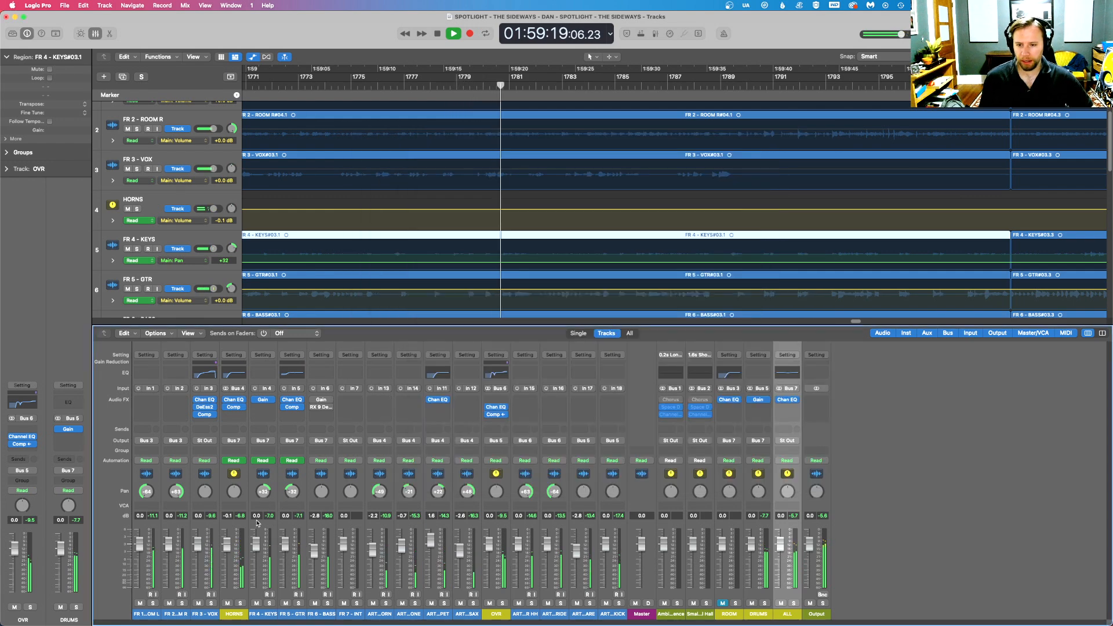
- Lower the FR 5 - GTR compressor threshold a little further, bring the track's fader to -2.0 dB and stop playback
click(291, 414)
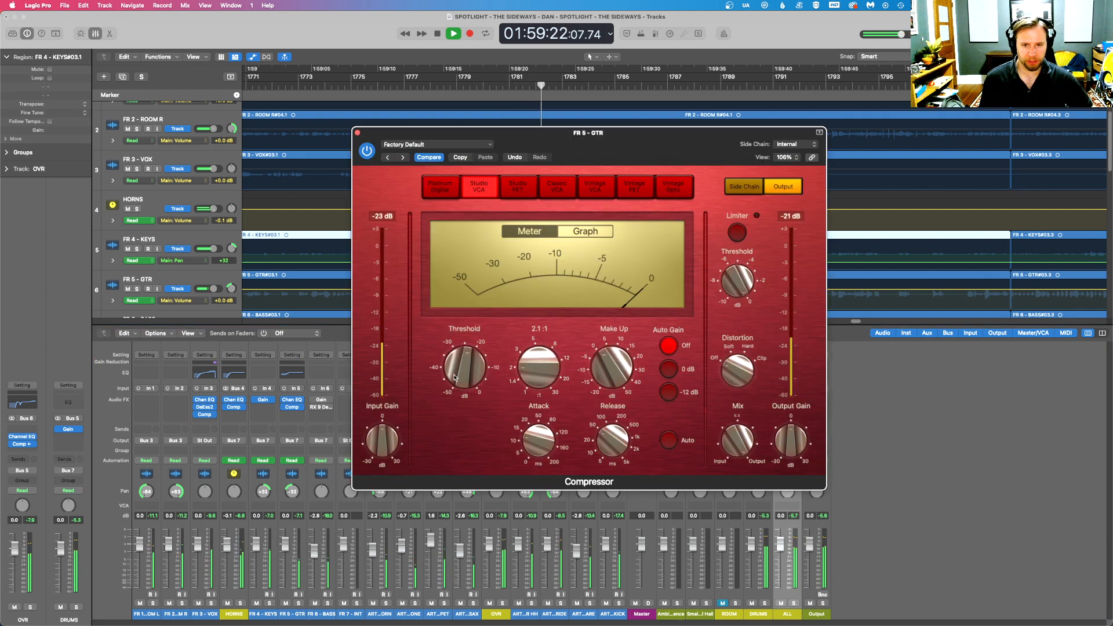
drag(464, 372, 464, 376)
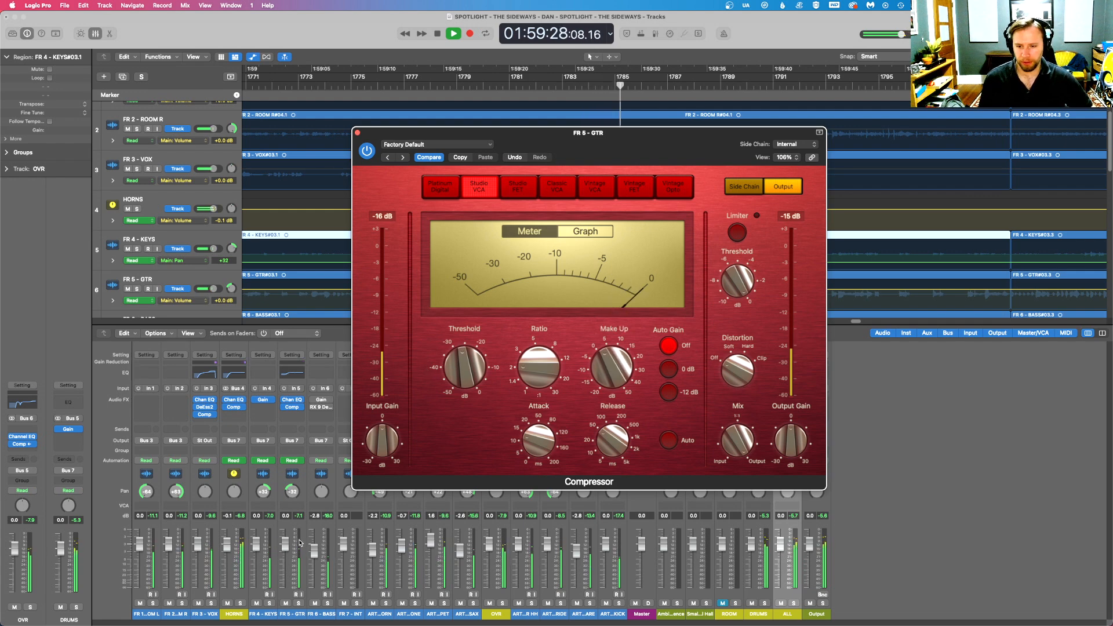
drag(289, 547, 288, 551)
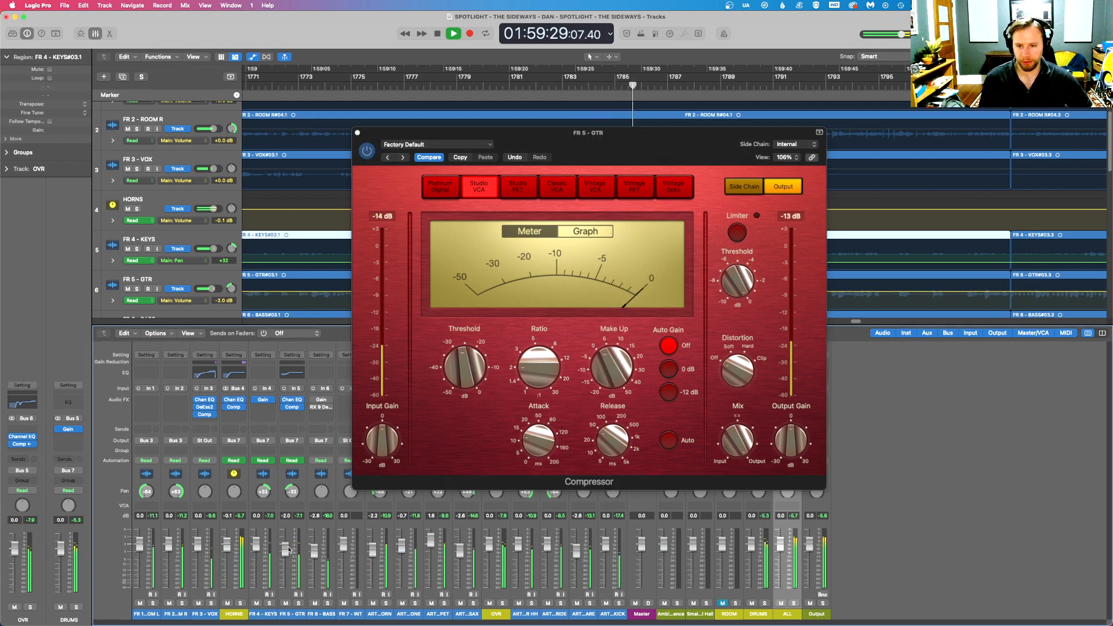
click(357, 133)
key(space)
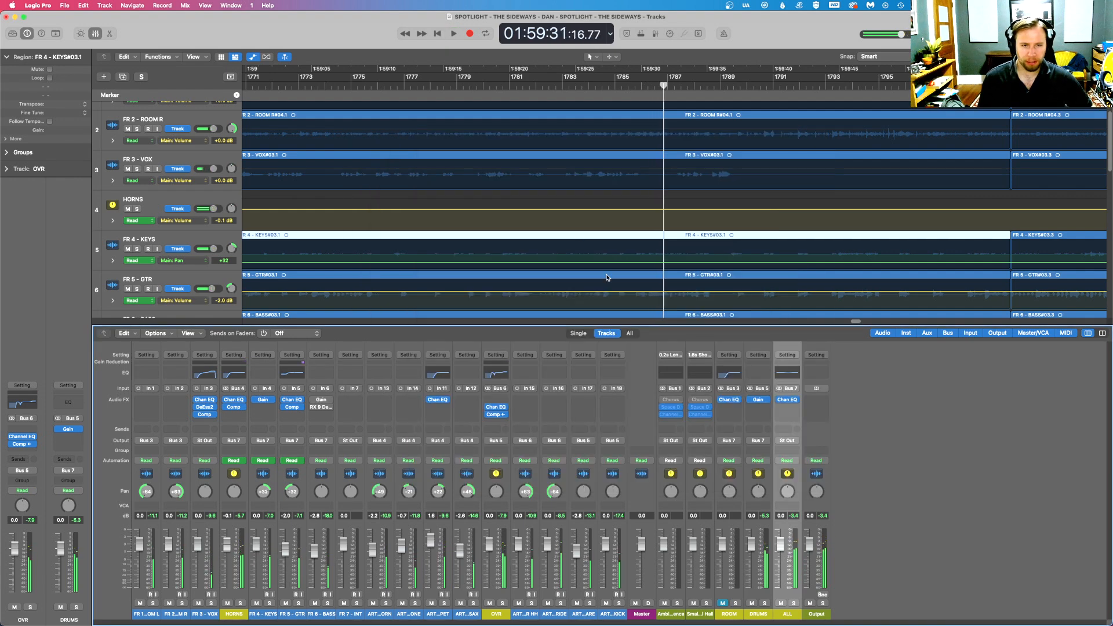
- Solo FR 4 - KEYS during playback, insert a mono Studio VCA Compressor after Gain, and adjust its threshold, ratio and 1.0 dB makeup gain
click(143, 250)
key(space)
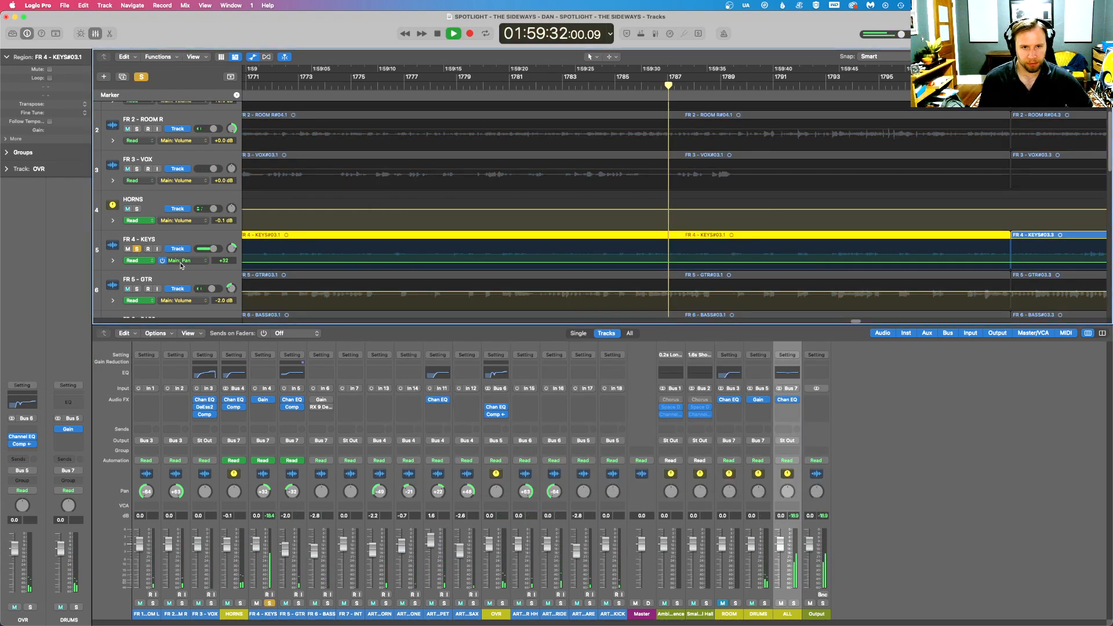
click(263, 407)
mouse_move(286, 432)
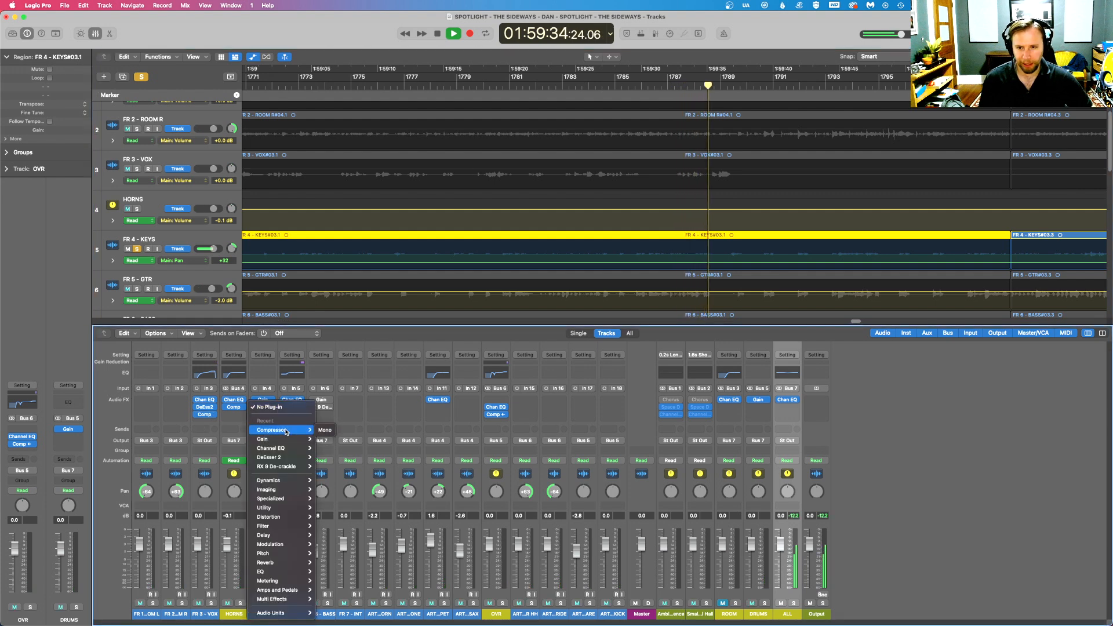
click(325, 430)
click(477, 186)
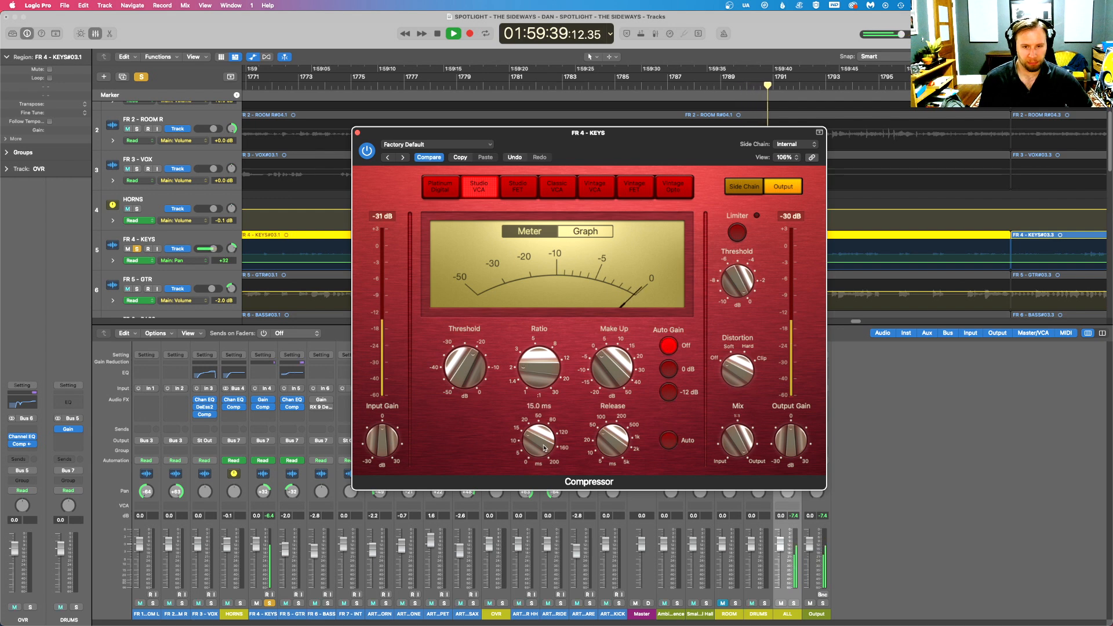
drag(473, 382, 469, 377)
drag(549, 371, 549, 368)
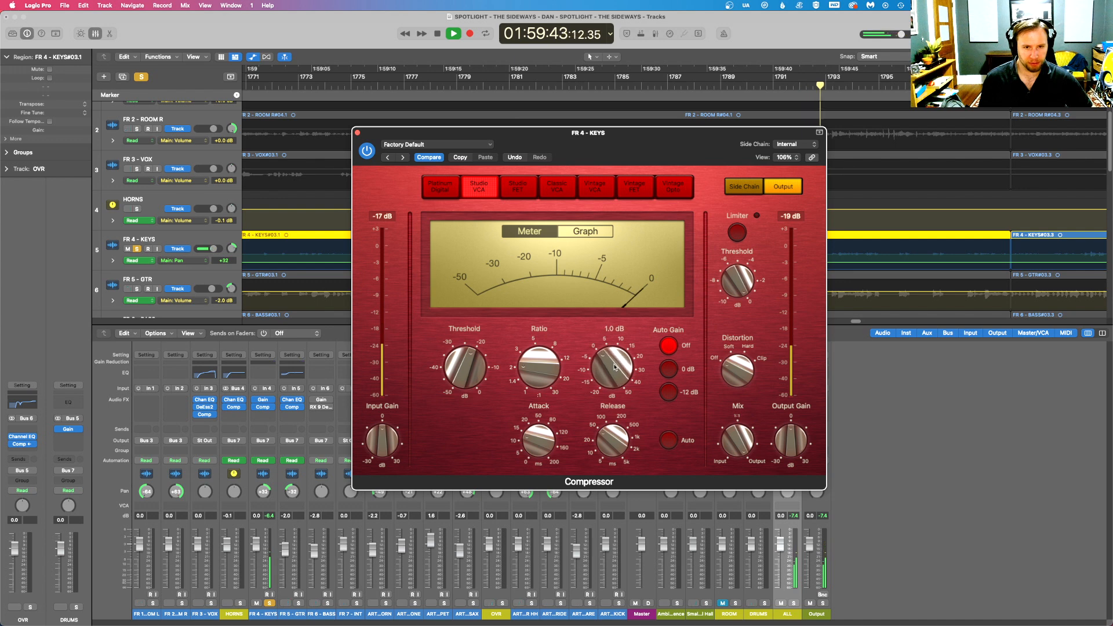
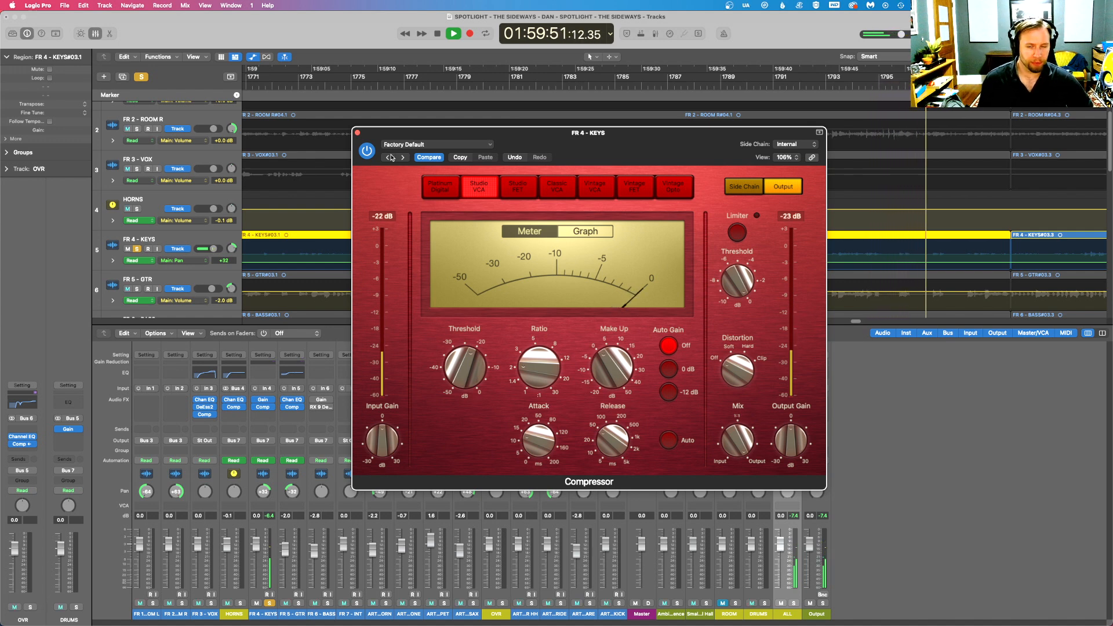
- Close the FR 4 - KEYS compressor, unsolo the track and continue full-mix playback from around 01:58:41
click(358, 133)
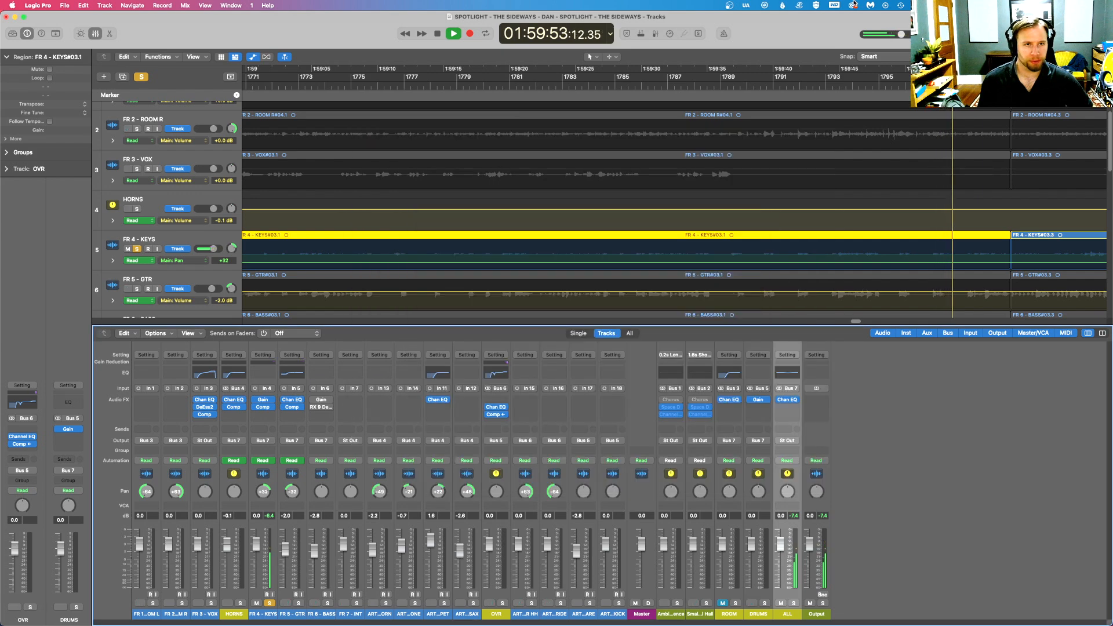
click(818, 4)
key(Escape)
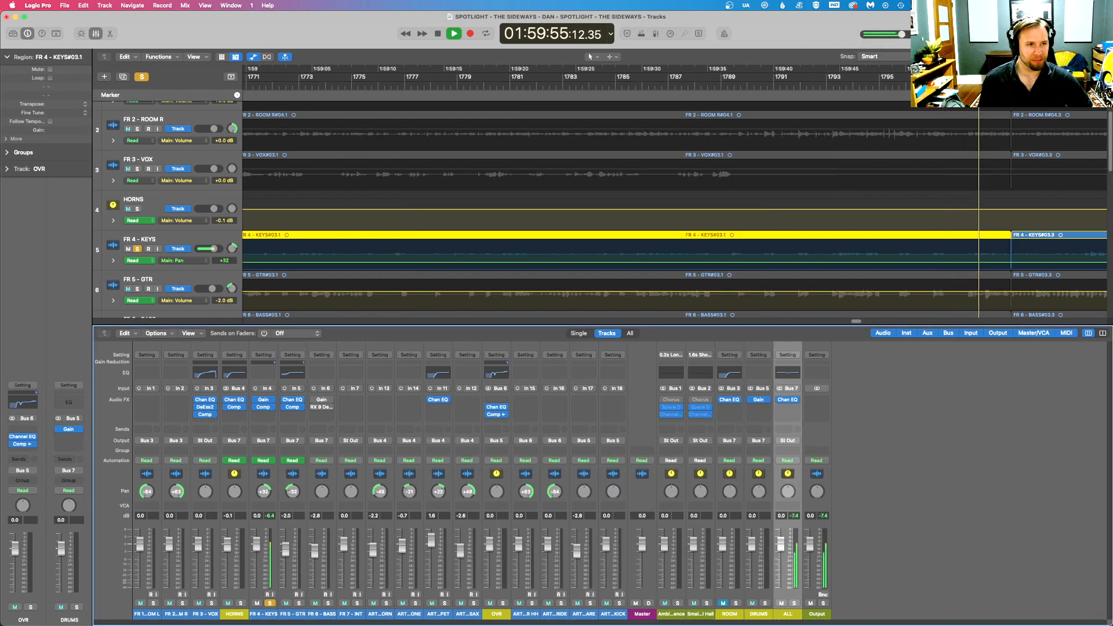
scroll(811, 143, down, 10)
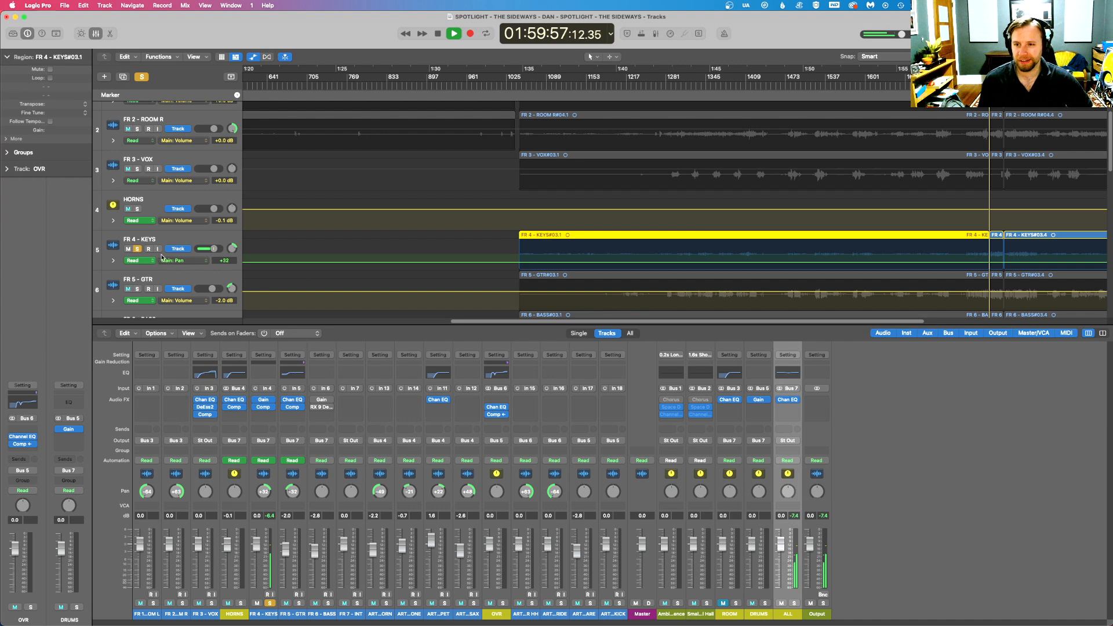
click(138, 248)
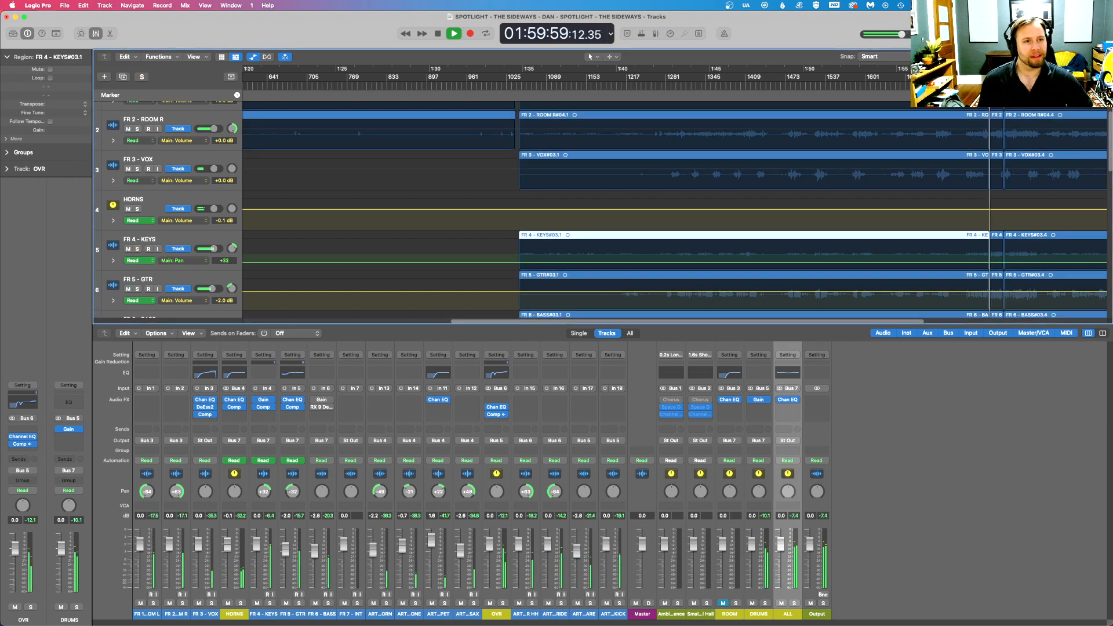
key(super+Right)
key(super+Right)
key(super+Right)
key(super+Right)
key(super+Right)
key(super+Right)
key(super+Right)
key(super+Right)
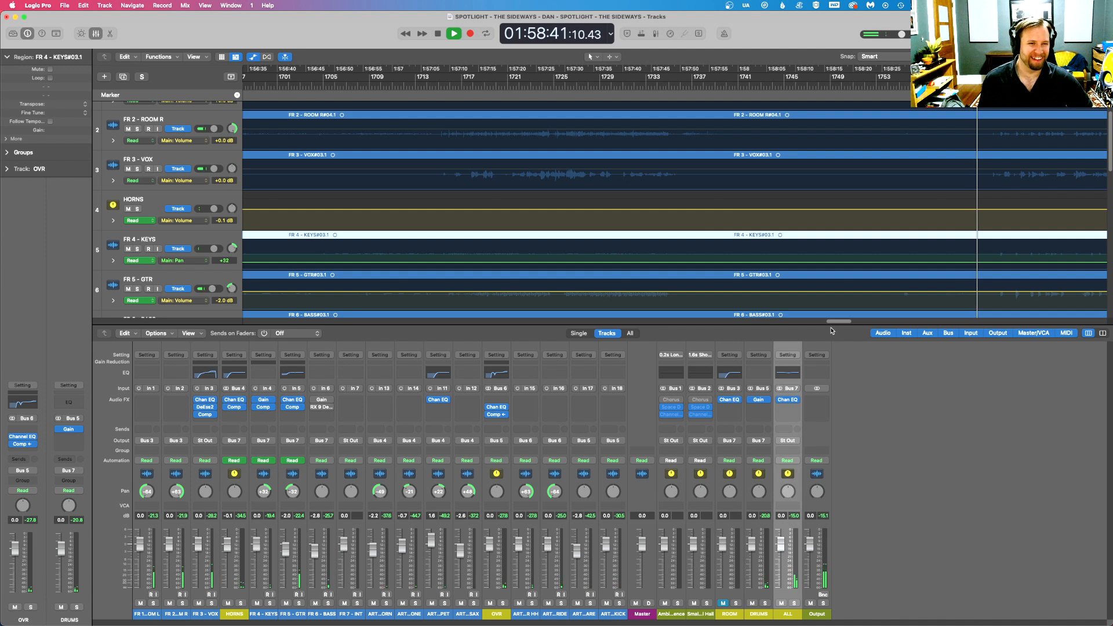
drag(833, 321, 844, 323)
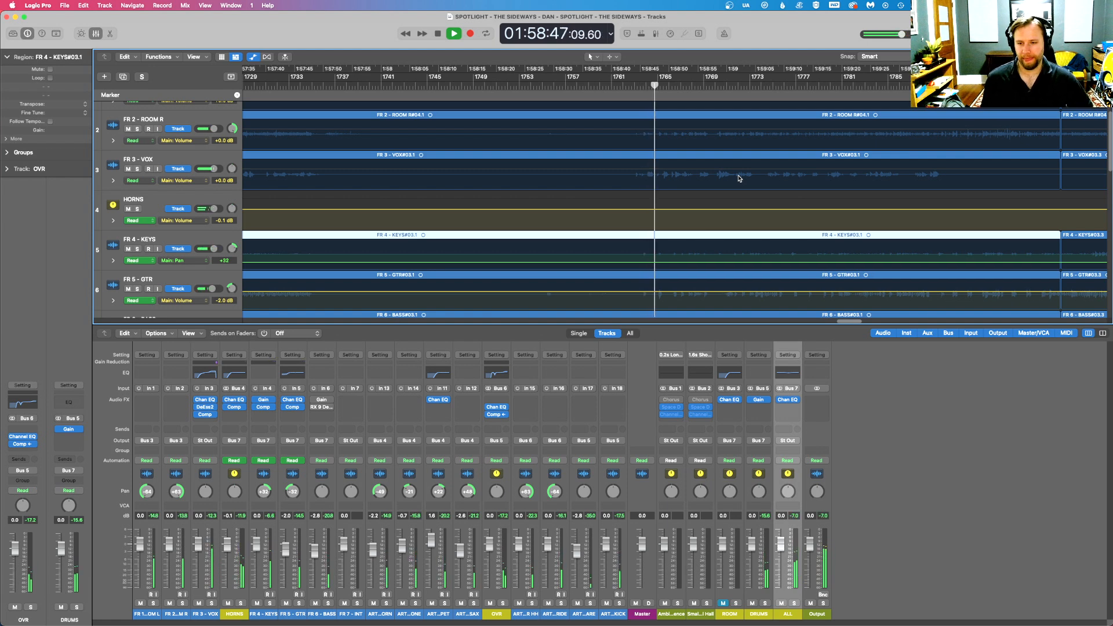
- Fine-tune the makeup gain on the FR 3 - VOX compressor while the full mix plays
click(205, 414)
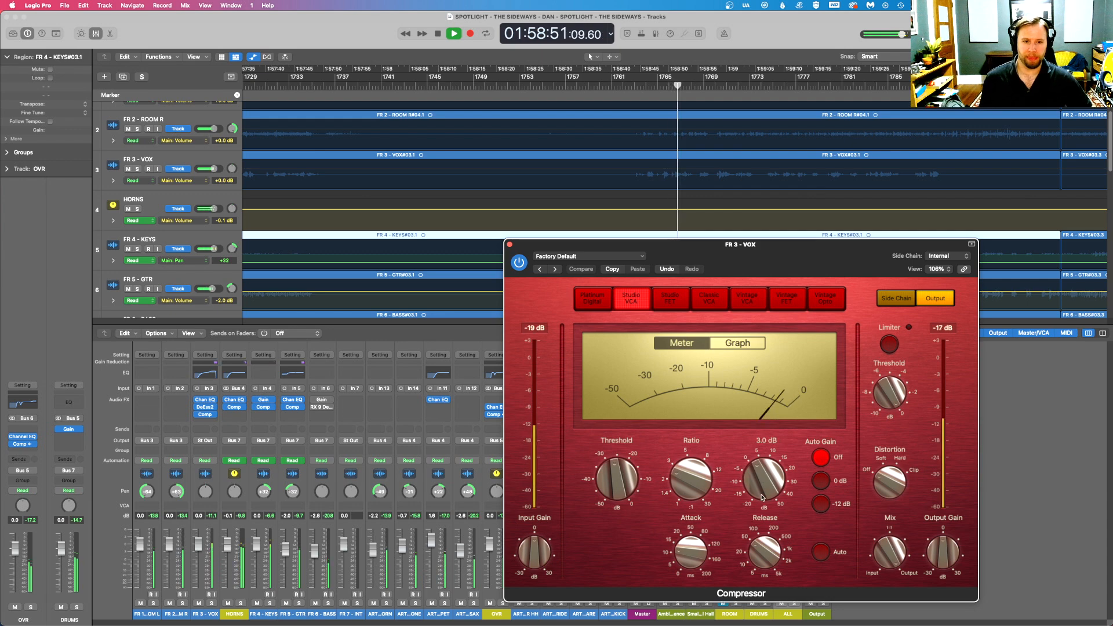
drag(763, 492, 761, 490)
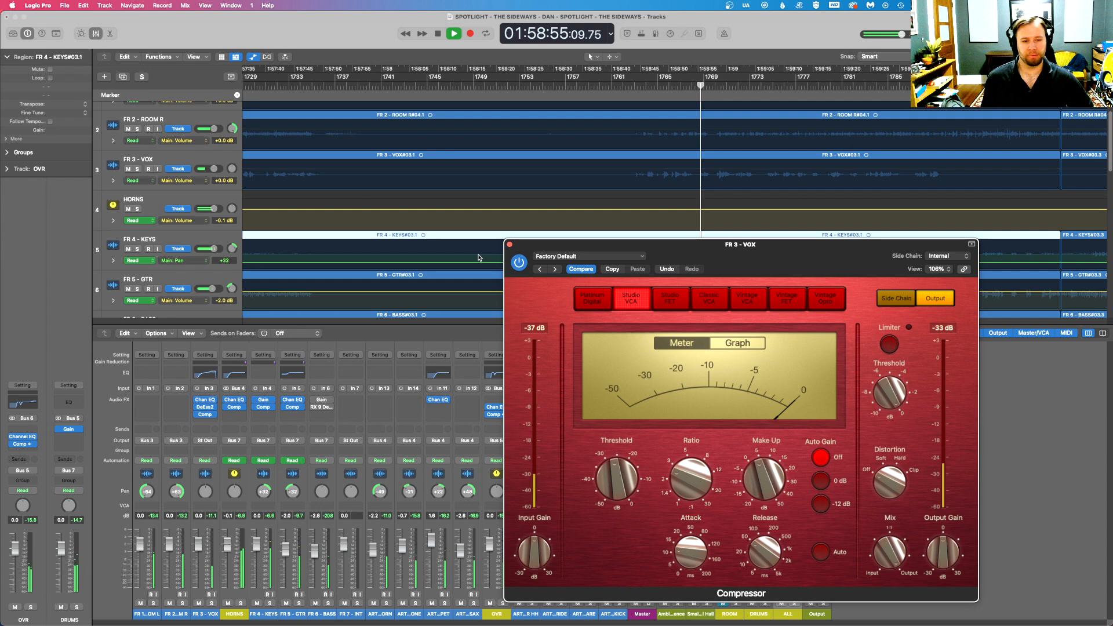
click(509, 244)
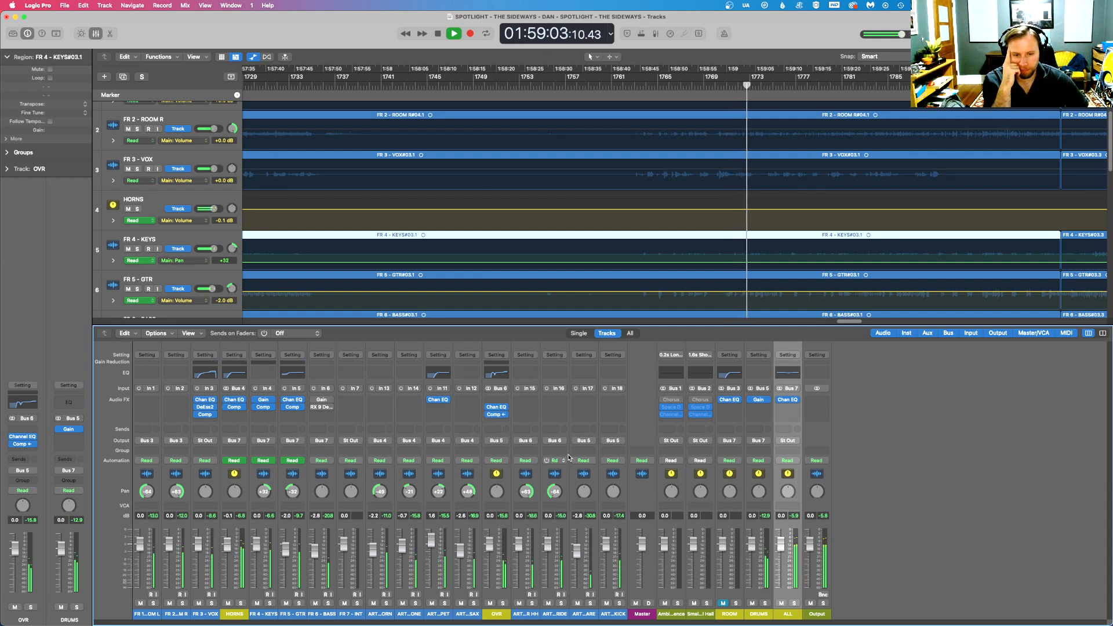
- Insert a Channel EQ on ART 7 - SNARE: 210 Hz low cut, +6.2 dB at 250 Hz, -6.2 dB at 434 Hz
click(585, 400)
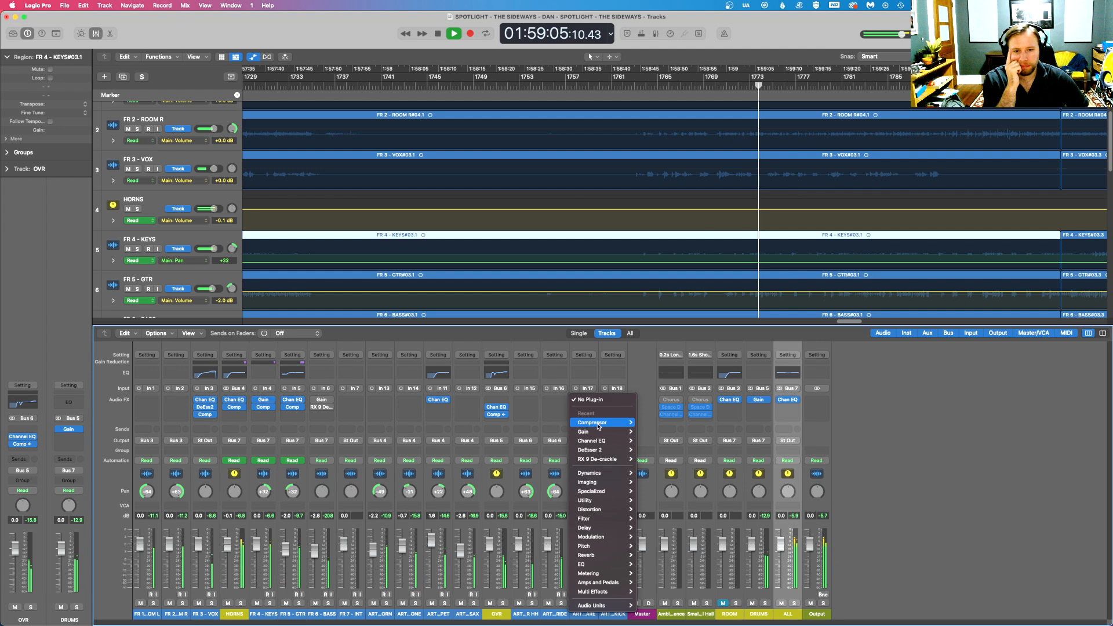
click(591, 440)
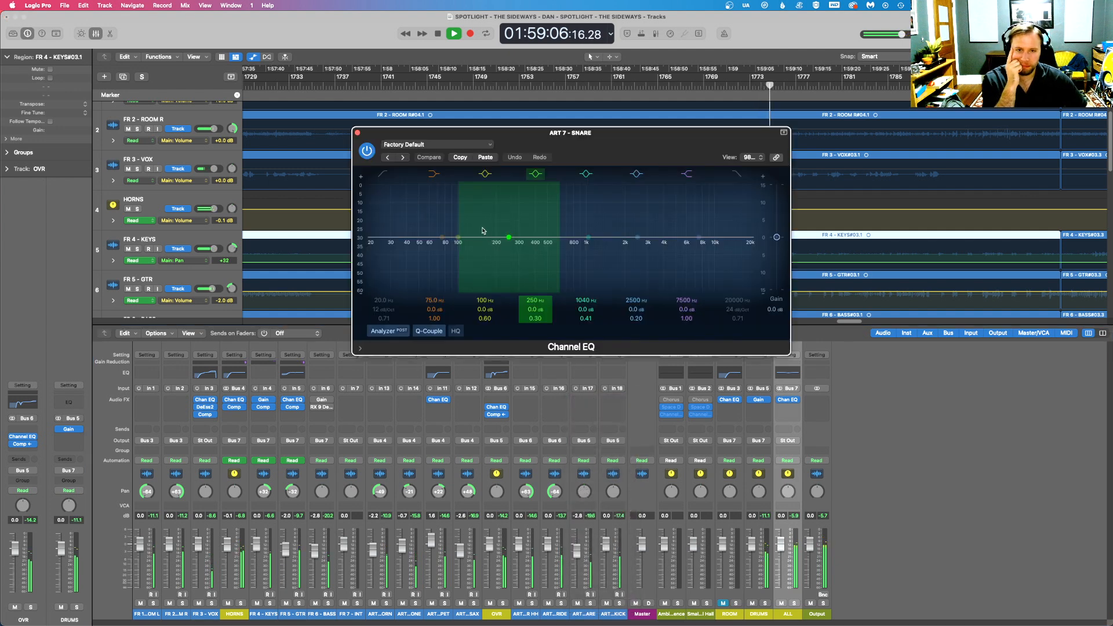
click(384, 174)
drag(392, 195, 512, 245)
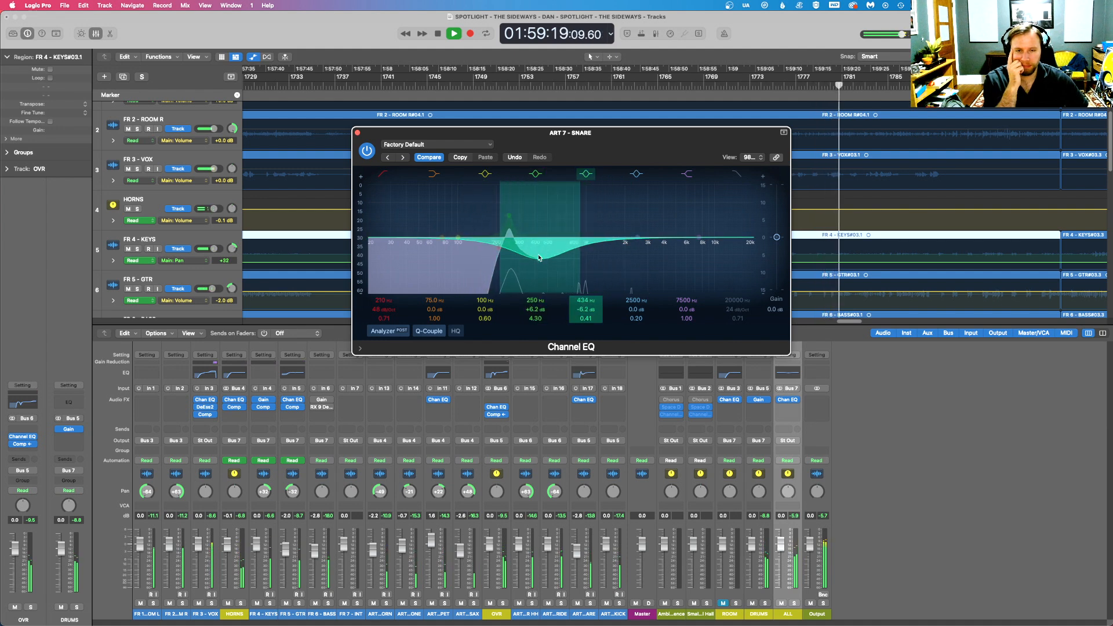
drag(580, 225, 566, 225)
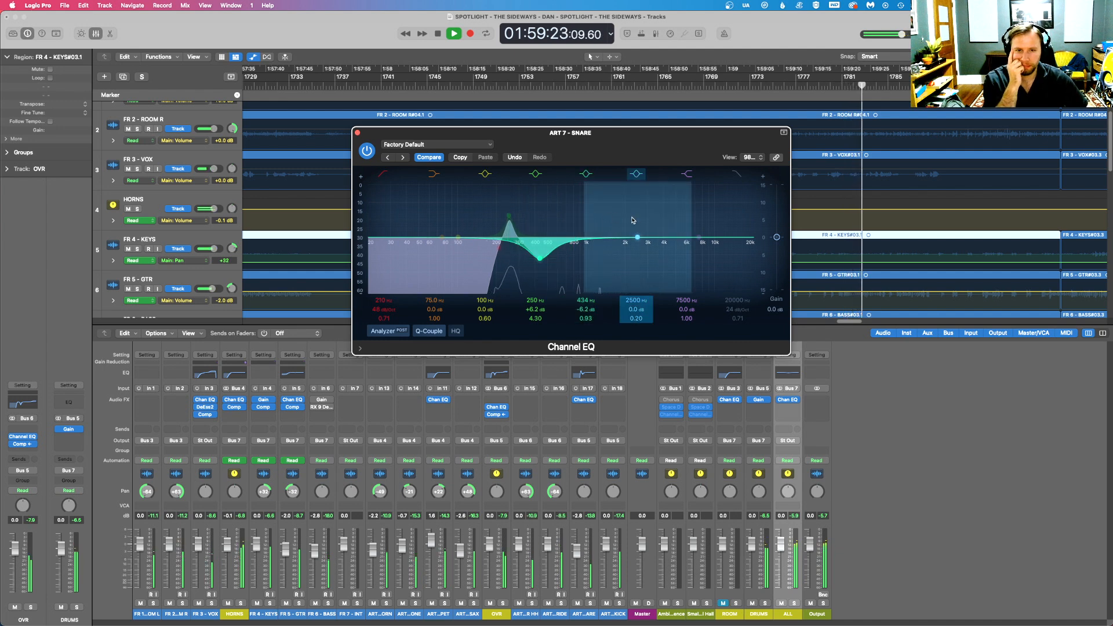
- Insert a mono Compressor after the ART 7 - SNARE EQ, using Studio VCA with auto gain and auto release off
click(584, 407)
mouse_move(603, 439)
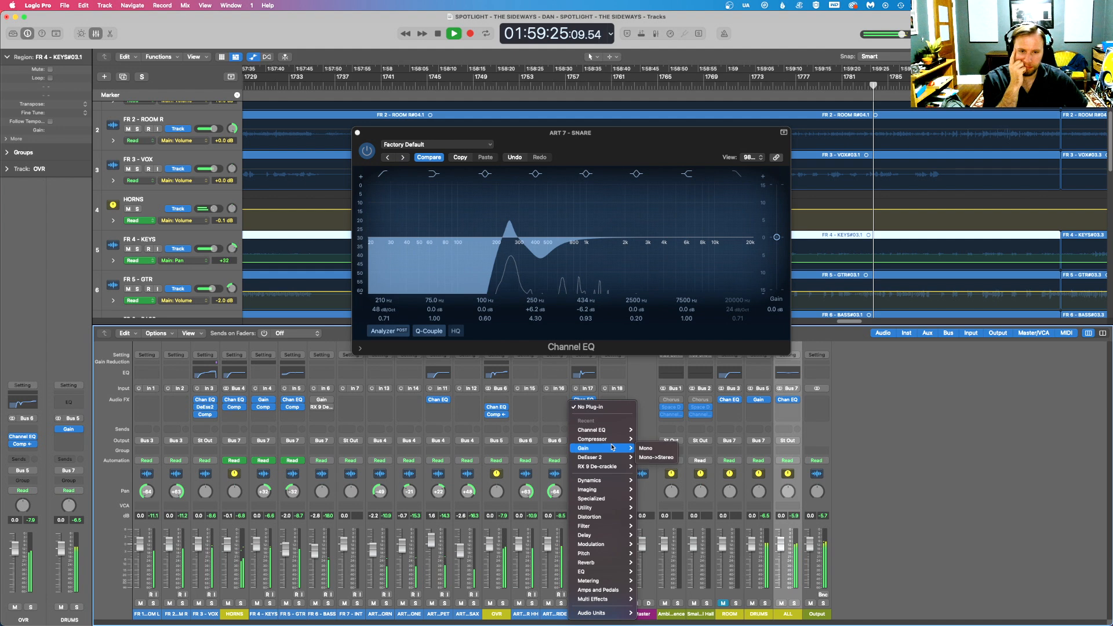
click(644, 439)
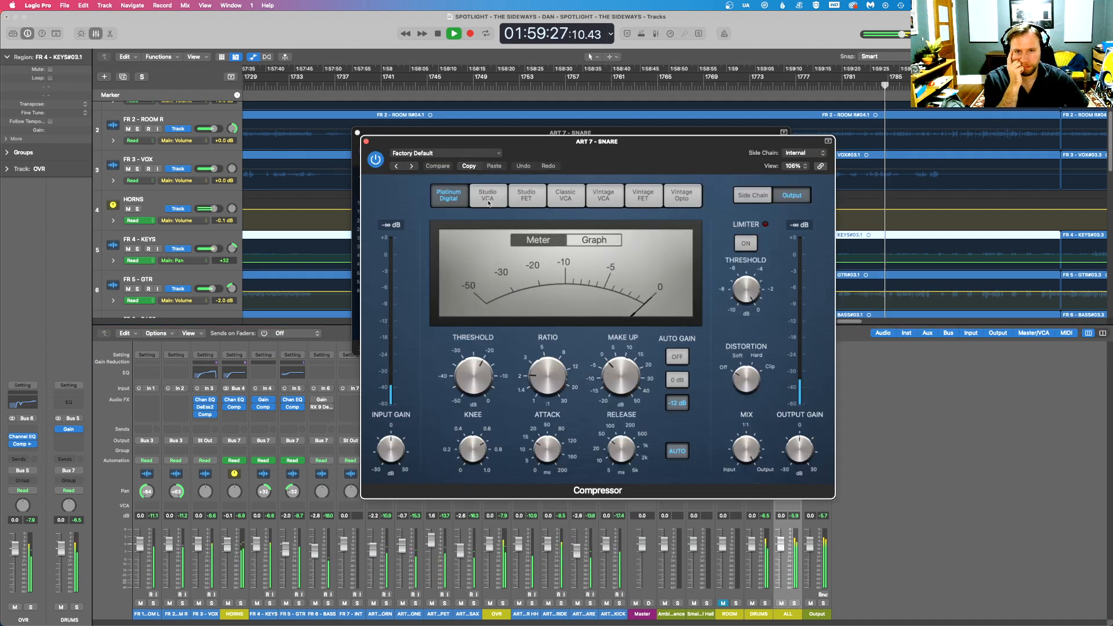
click(677, 354)
click(677, 449)
- Set the ART 7 - SNARE compressor threshold to -27.0 dB and ratio to 2.9:1, and adjust its makeup gain
drag(474, 380, 486, 401)
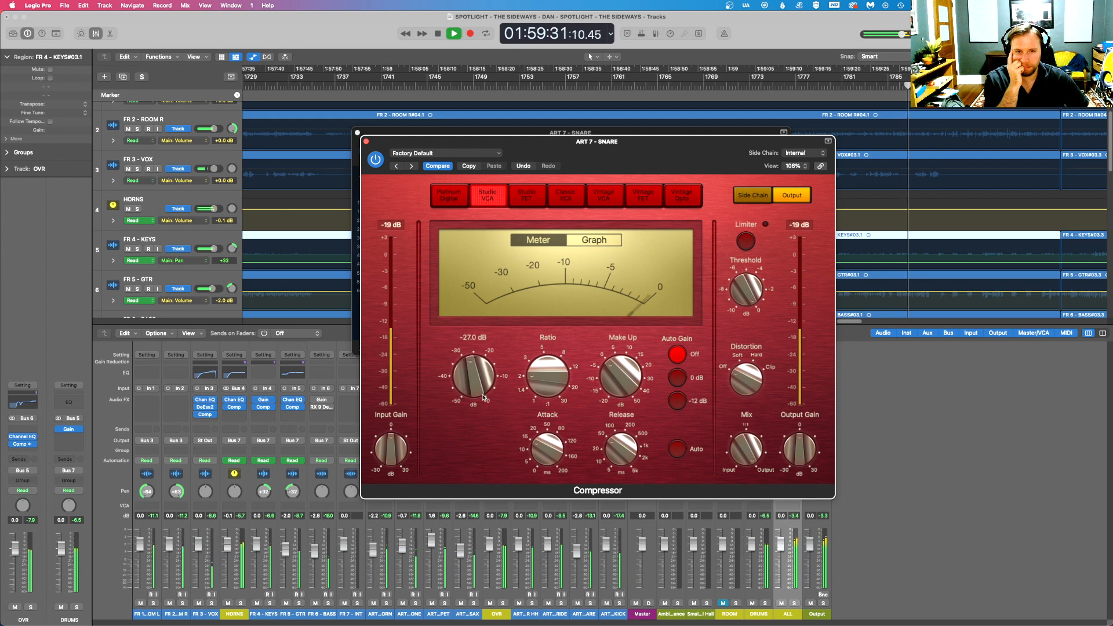
drag(542, 445, 542, 445)
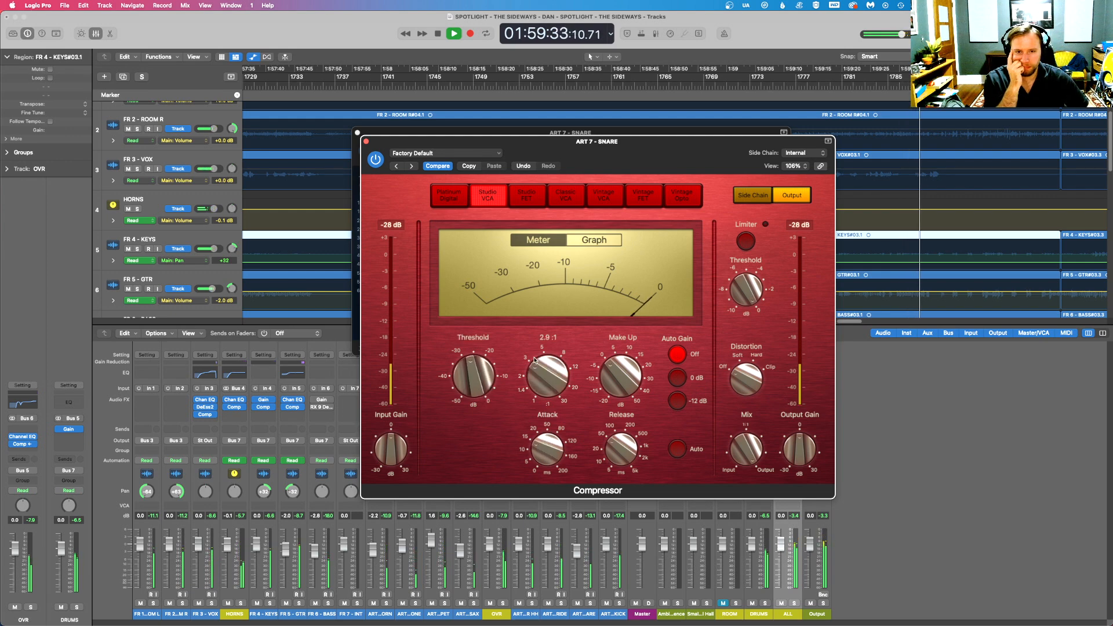
mouse_move(624, 379)
drag(626, 380, 630, 378)
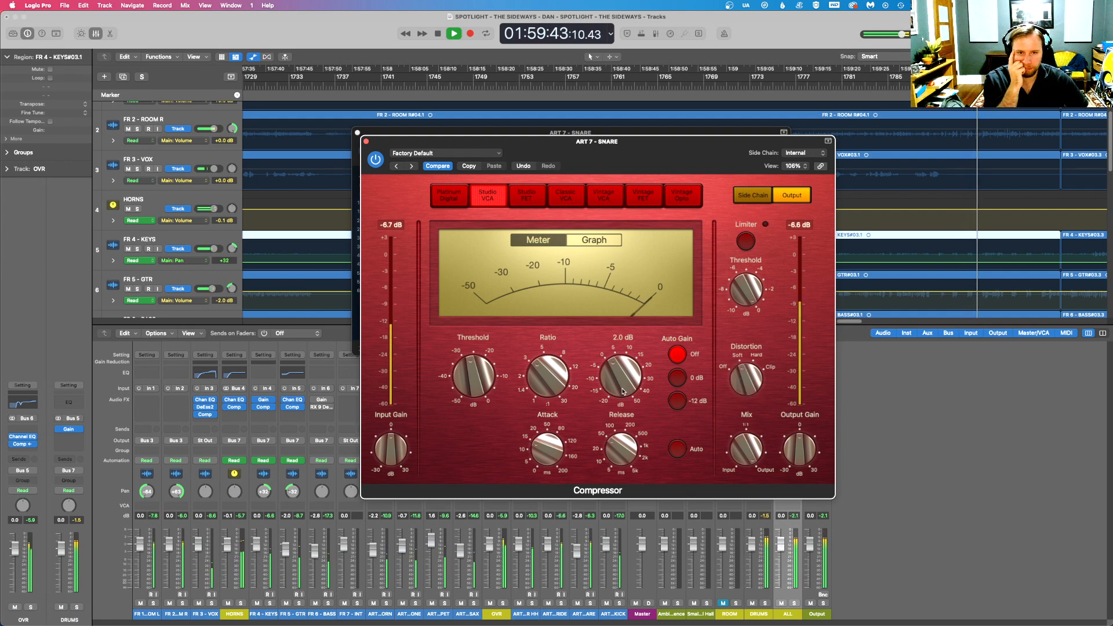
- Close the ART 7 - SNARE plug-in windows and set the track's fader to -4.0 dB
click(366, 141)
click(358, 132)
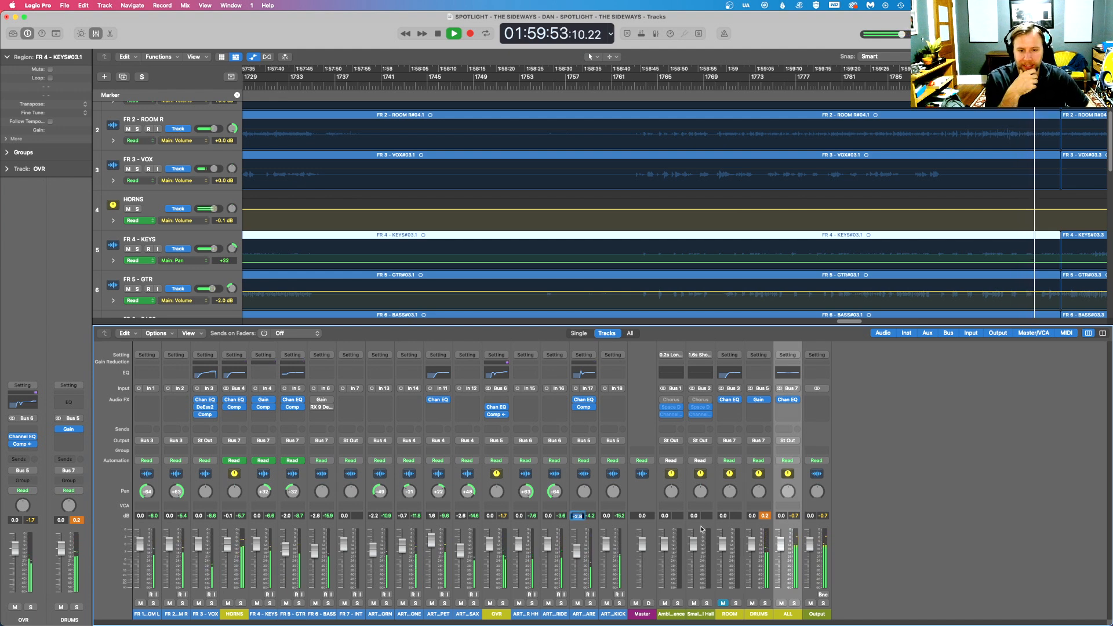
key(Return)
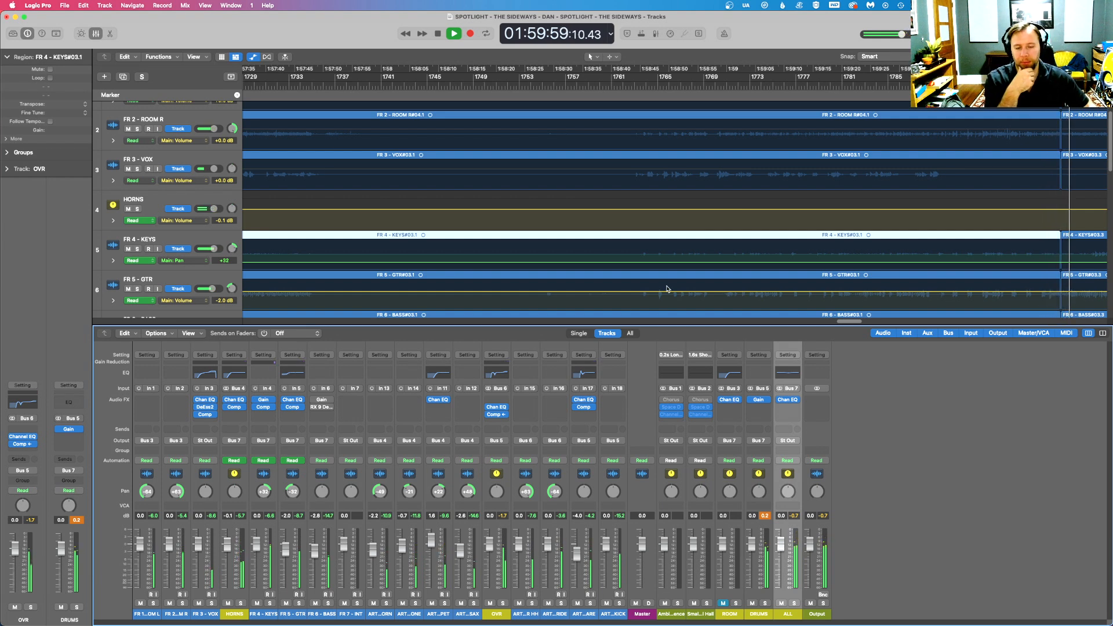
- Insert a second mono Compressor on ART 7 - SNARE and stop playback
click(585, 407)
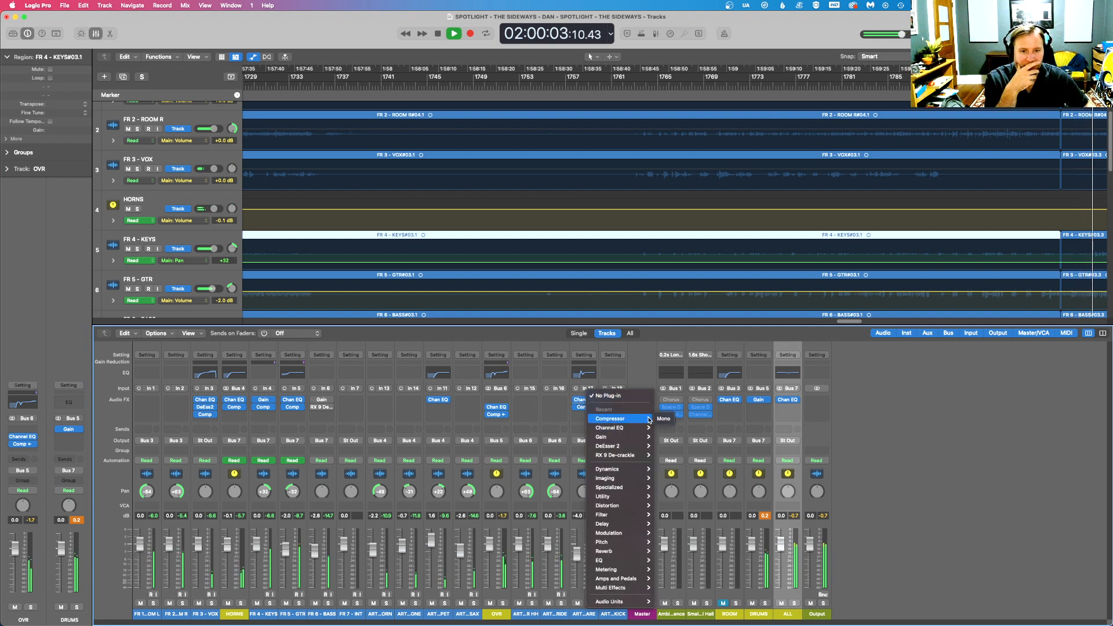
click(661, 419)
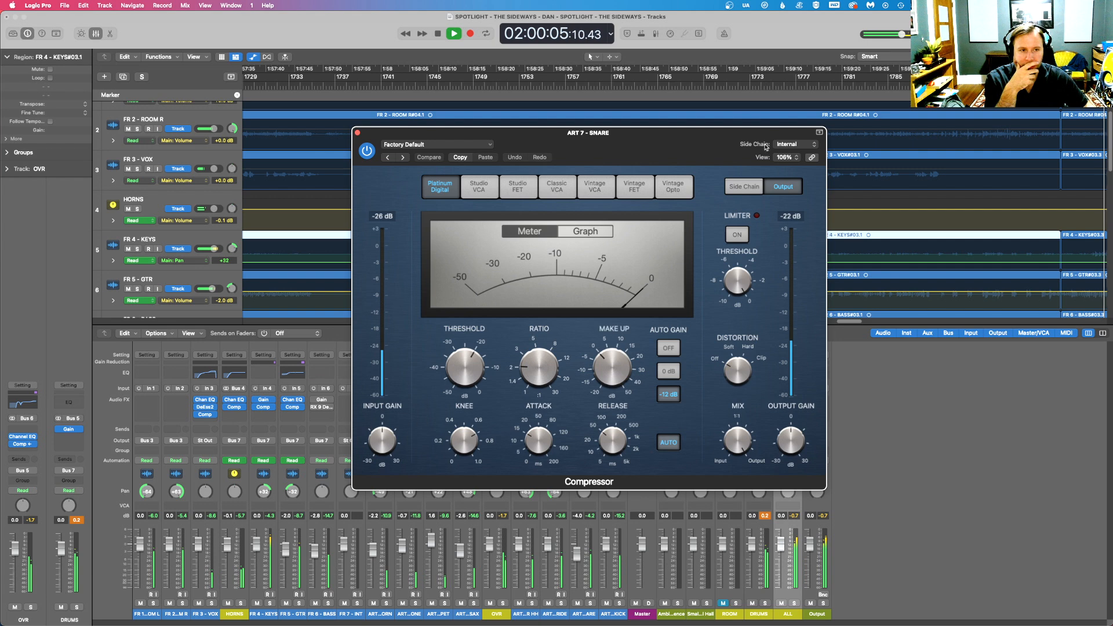
key(space)
drag(692, 148, 716, 302)
- Adjust the end of the FR 4 - KEYS#03.1 region slightly where it meets the short region that follows
drag(1091, 57, 1082, 56)
click(353, 237)
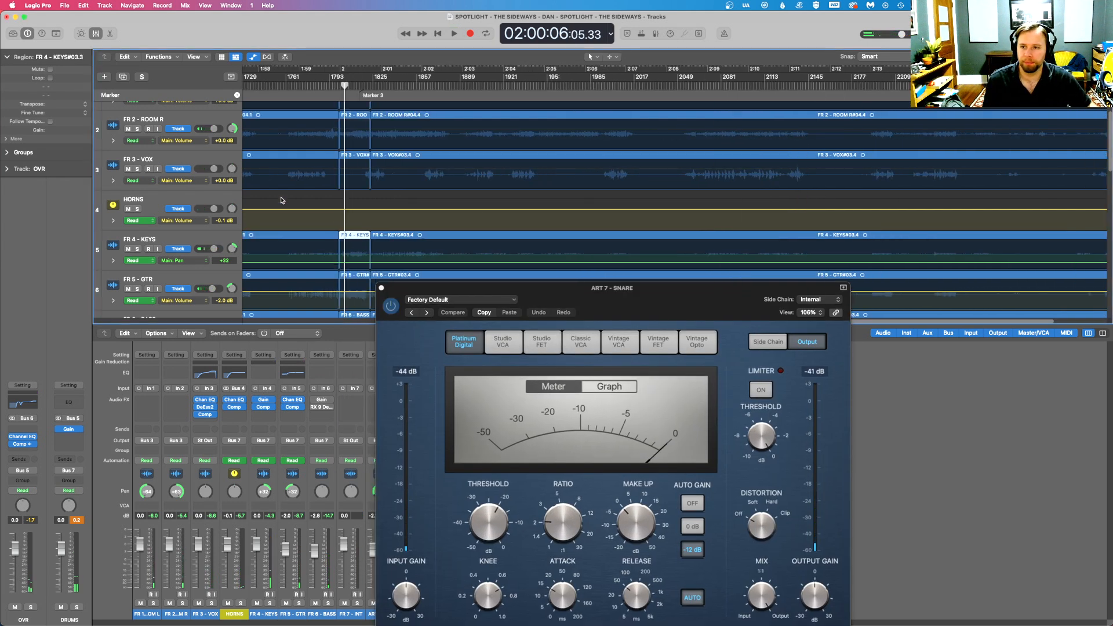
click(272, 235)
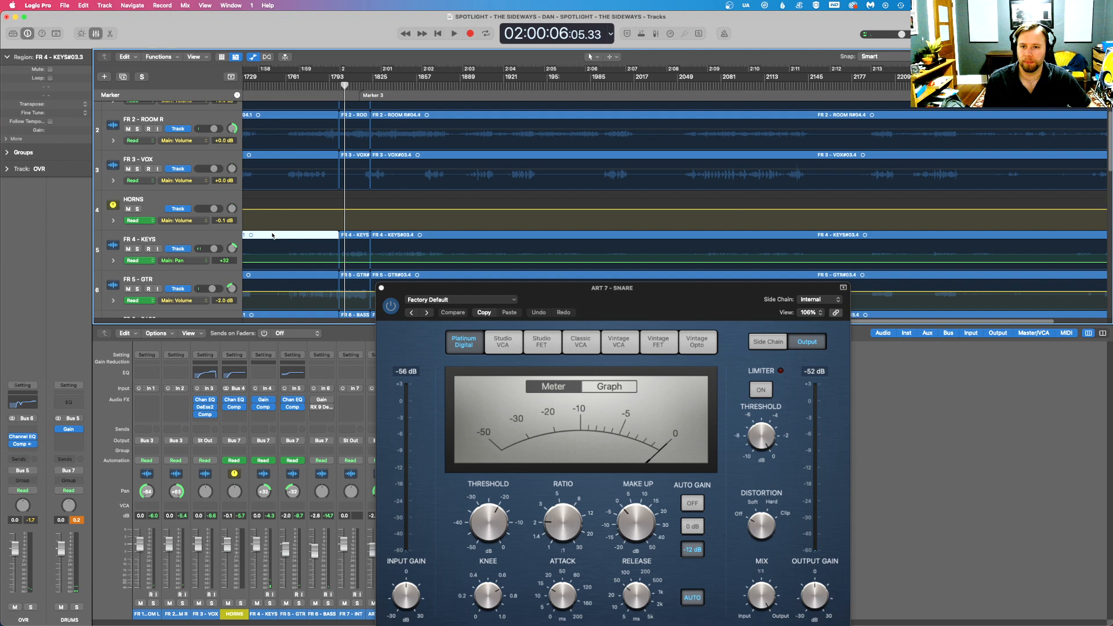
click(351, 237)
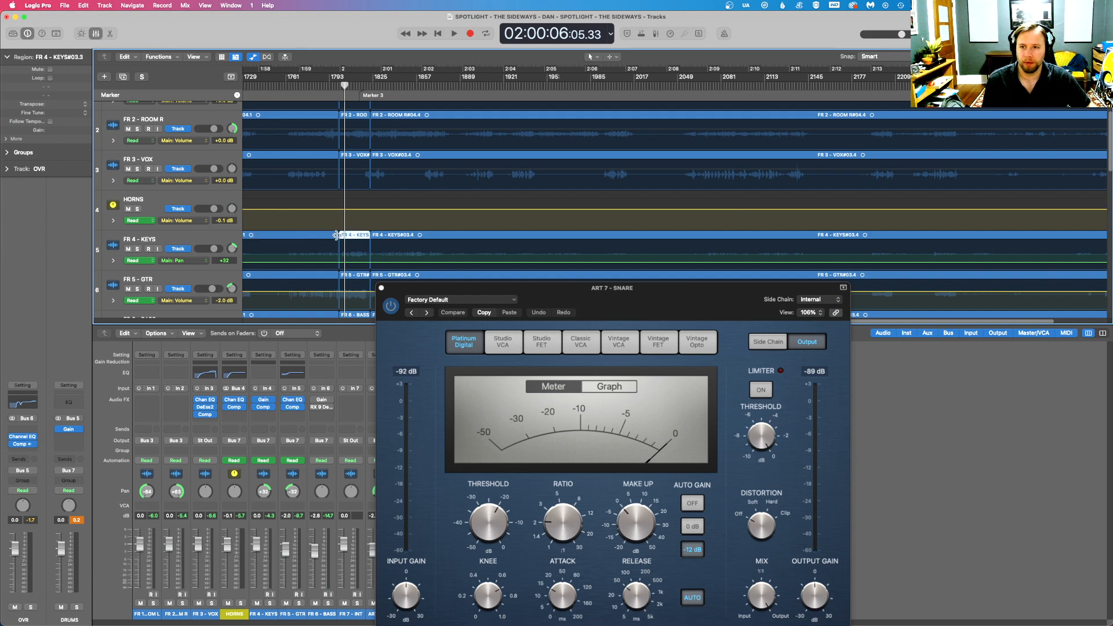
mouse_move(336, 235)
mouse_down()
mouse_move(361, 235)
mouse_move(324, 231)
mouse_move(339, 234)
mouse_up()
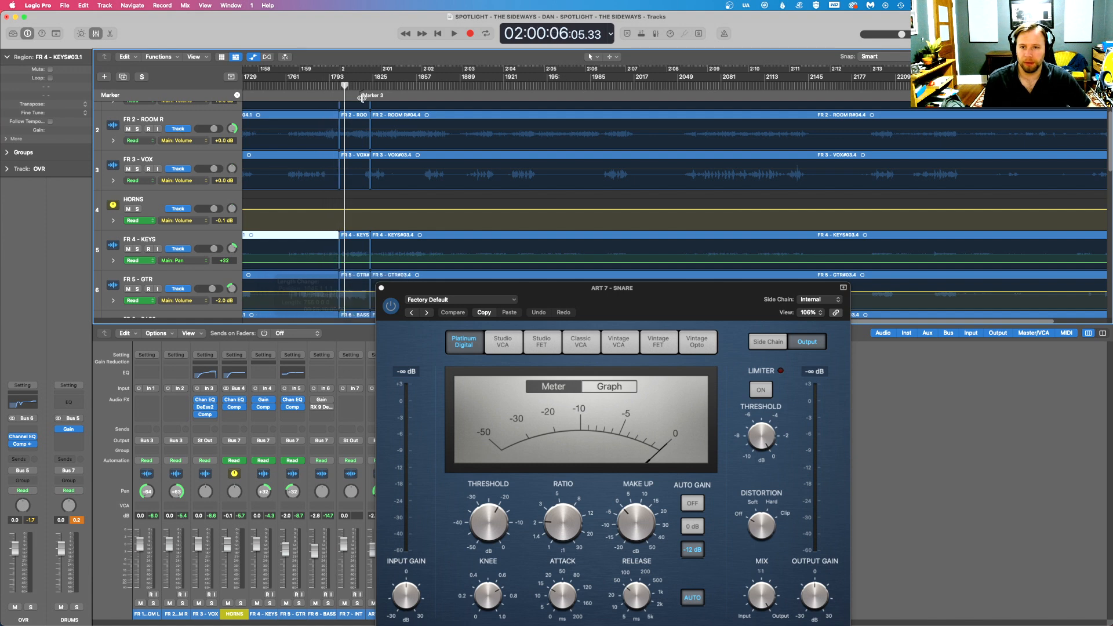
- Restart playback from around 01:59:32, ahead of the cut between the regions
key(space)
drag(1074, 57, 1084, 56)
key(space)
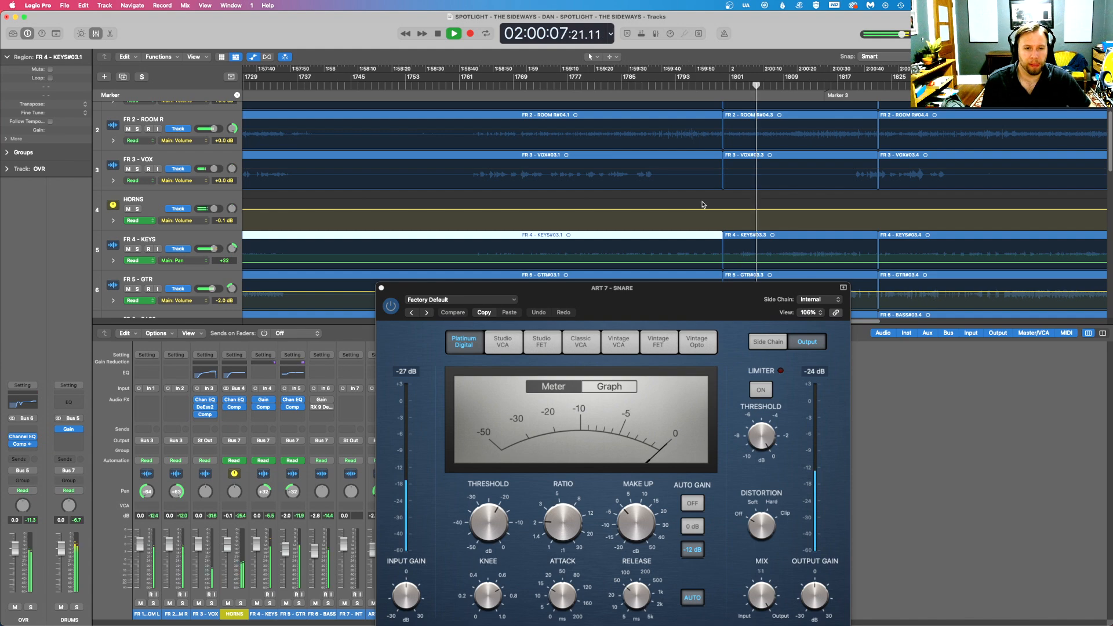
click(640, 83)
key(space)
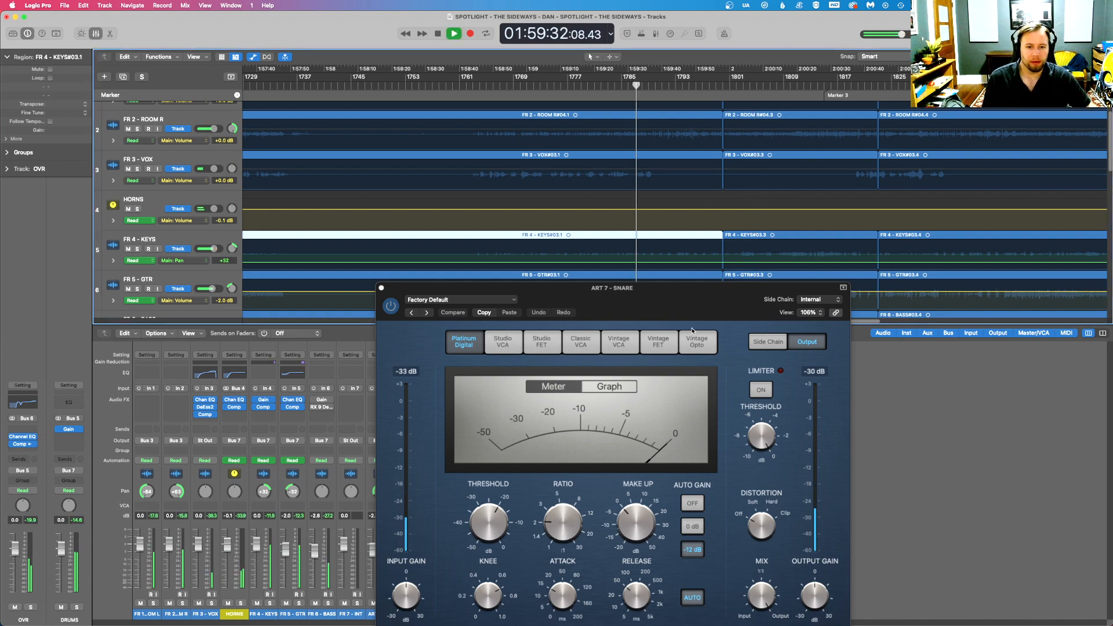
- Switch the newly added ART 7 - SNARE compressor to Studio VCA with auto gain and auto release off
drag(689, 312, 765, 190)
click(575, 218)
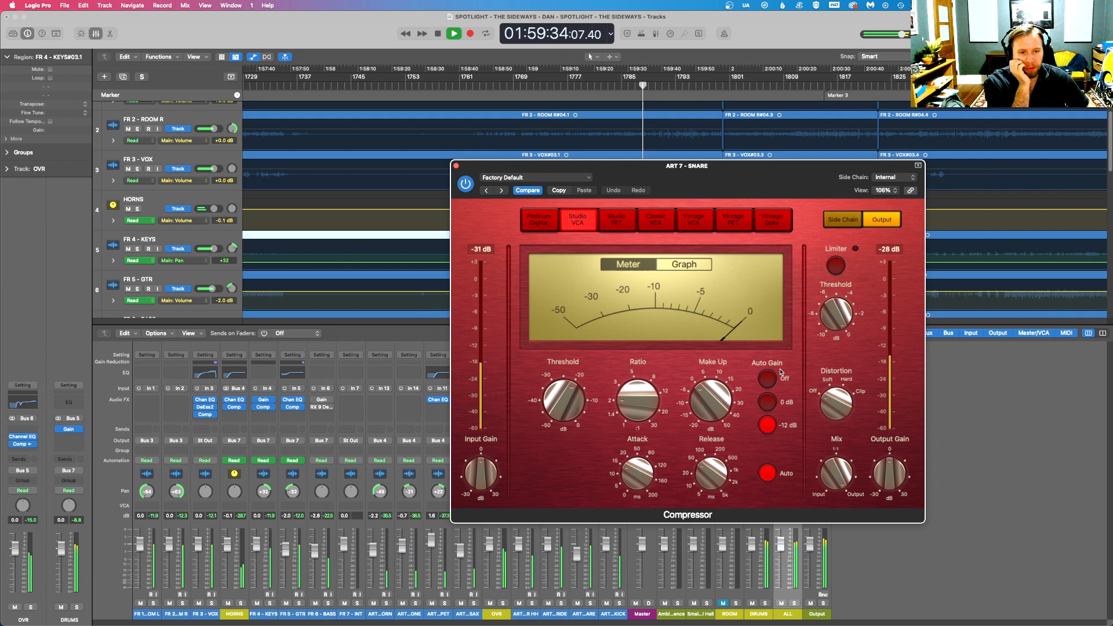
click(767, 472)
- Adjust the threshold and attack of the new ART 7 - SNARE compressor using its graph display
drag(580, 424, 551, 374)
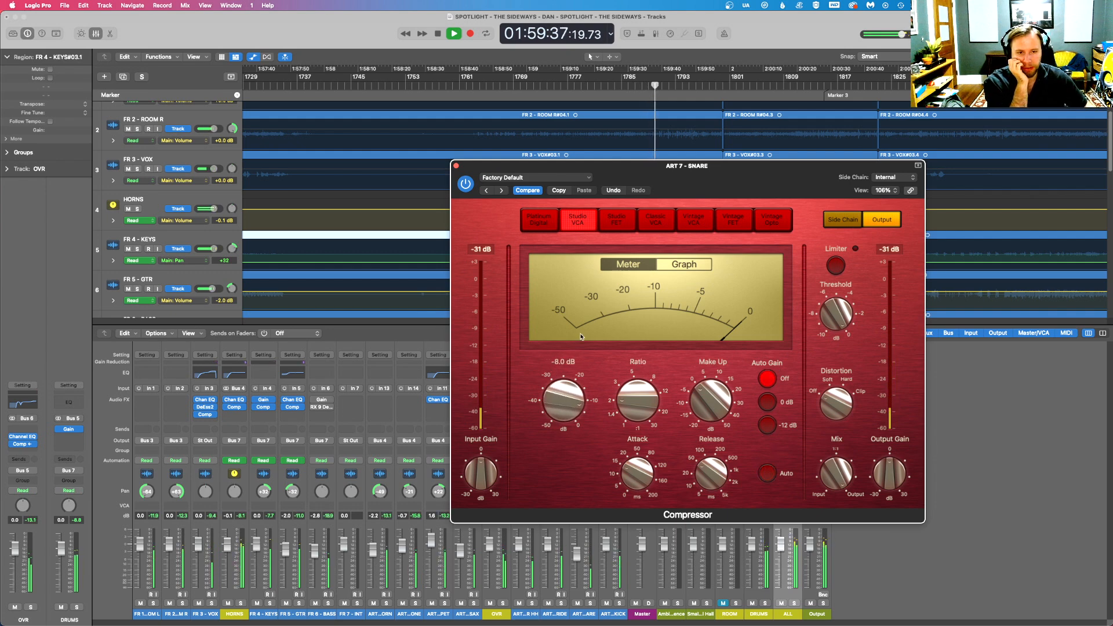
click(672, 265)
drag(571, 395, 571, 399)
drag(636, 472, 636, 493)
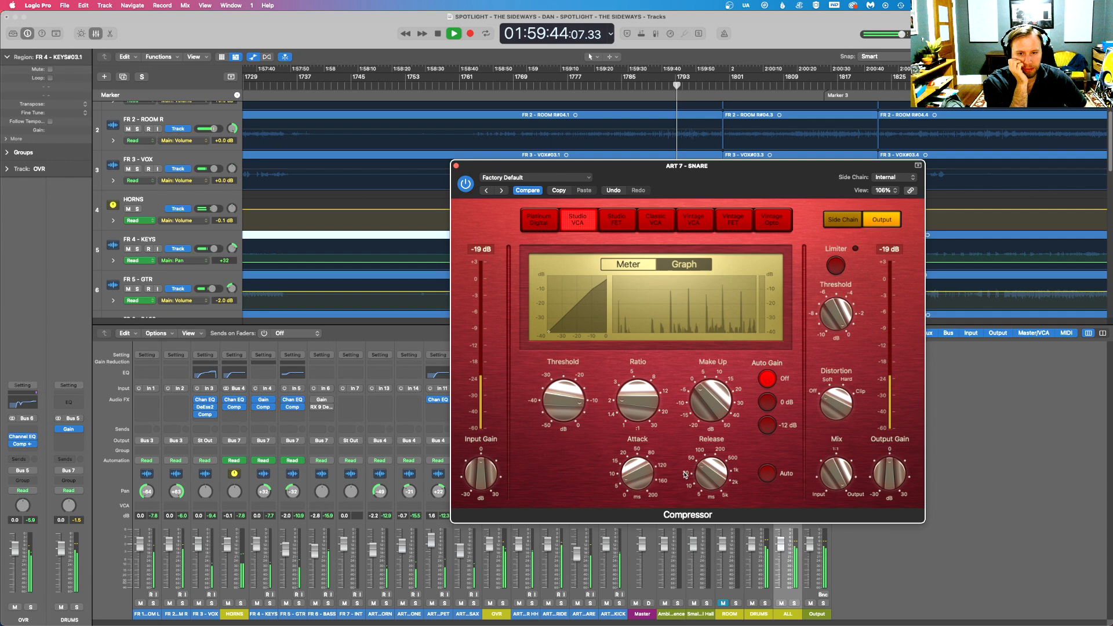
- Move the compressor window clear of the snare channel and remove one of the two ART 7 - SNARE compressors
drag(733, 180, 233, 272)
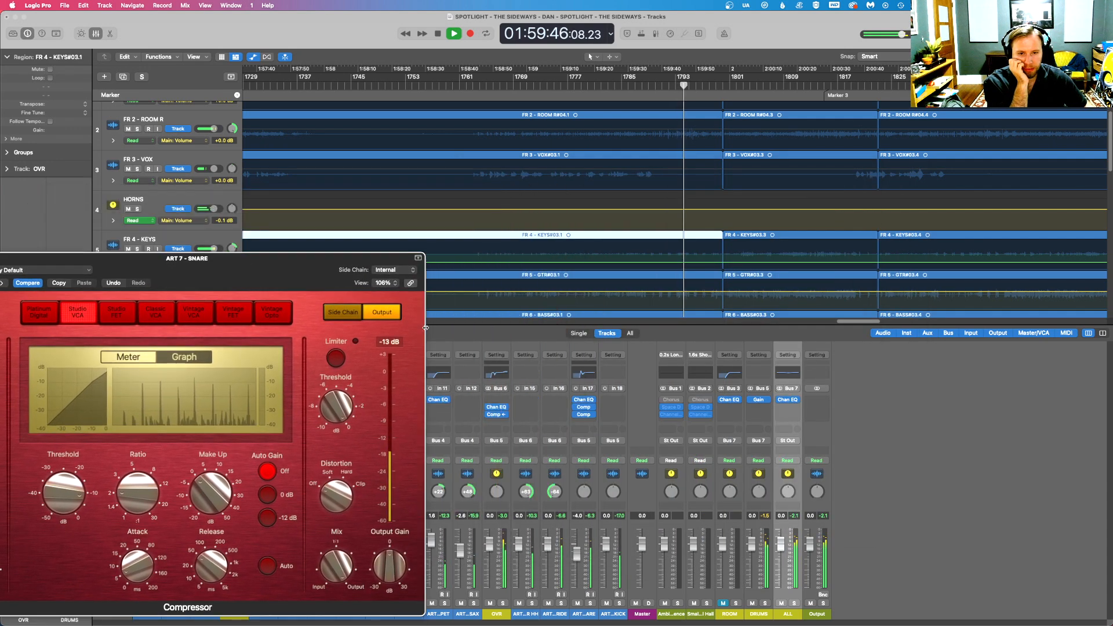
click(585, 416)
click(592, 416)
click(601, 396)
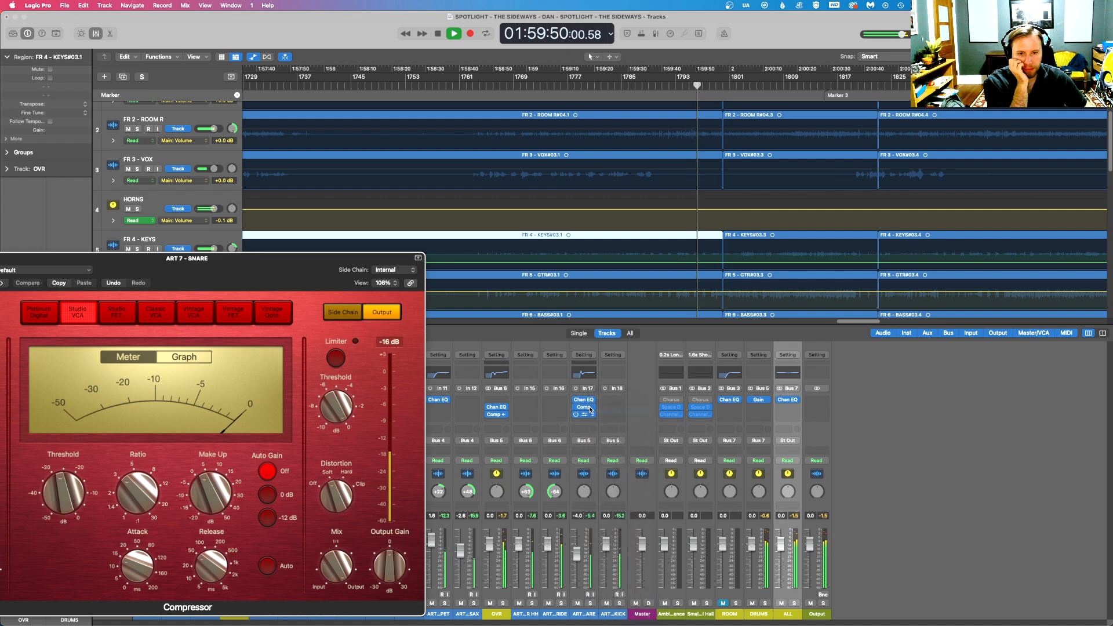
- Insert a fresh mono Compressor on ART 7 - SNARE and reposition its window for editing
click(589, 407)
mouse_move(637, 426)
click(663, 426)
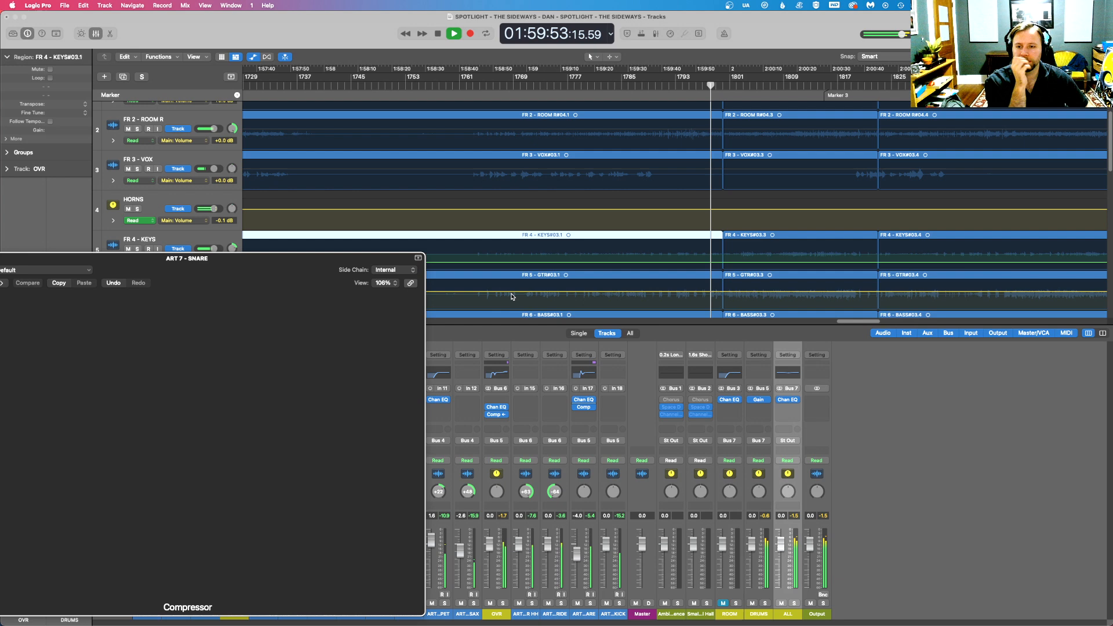
drag(268, 278, 594, 255)
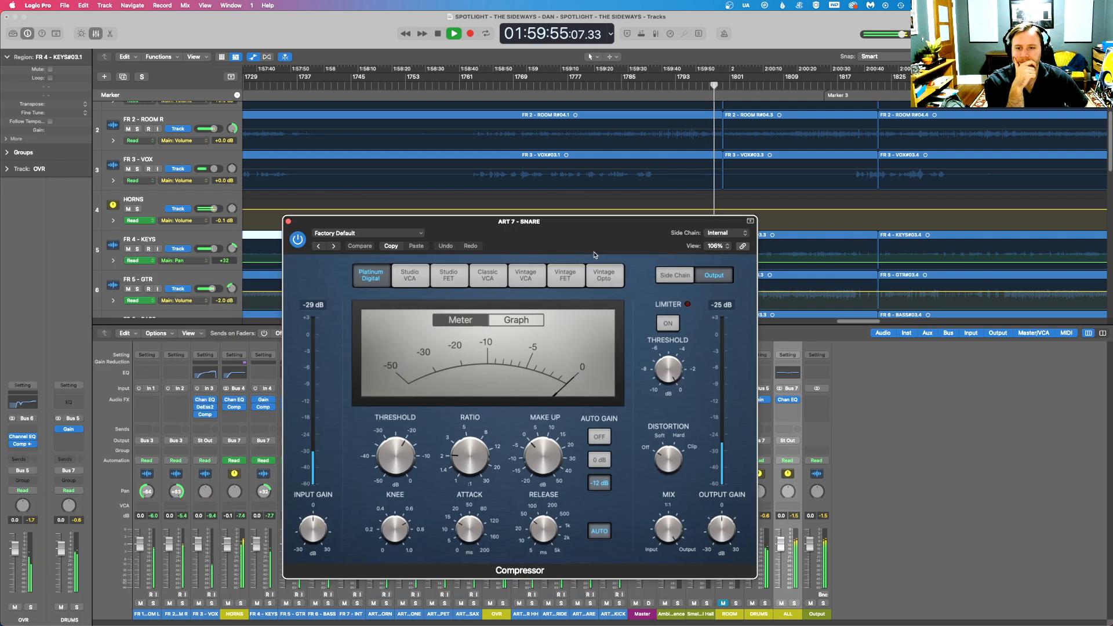
- Switch the fresh ART 7 - SNARE compressor to Studio VCA with auto gain and auto release off, and close its window
click(410, 275)
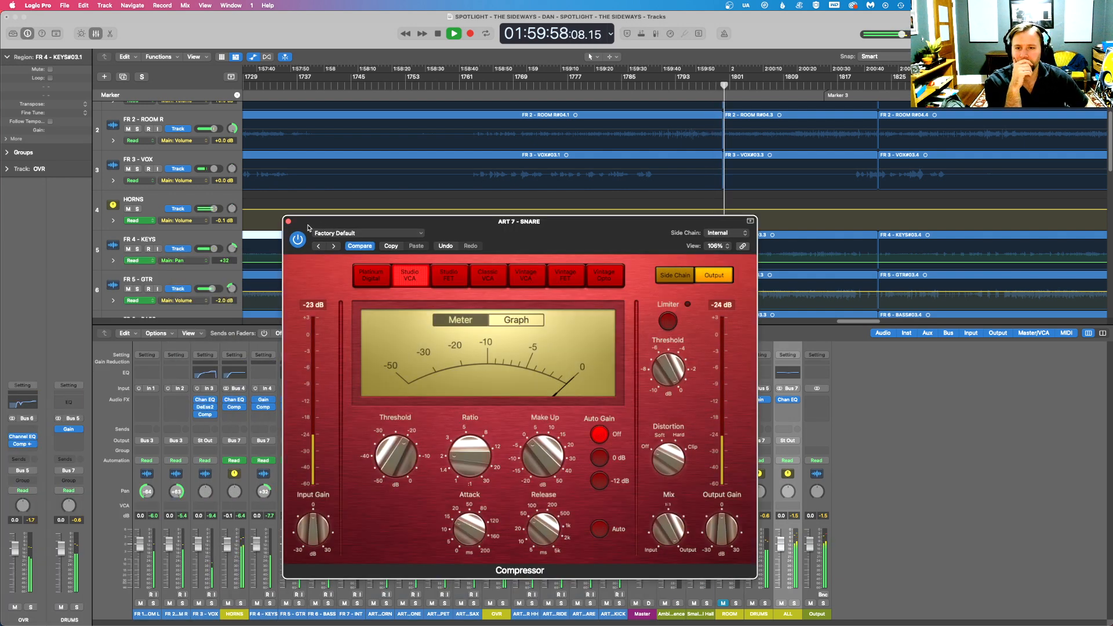
click(288, 220)
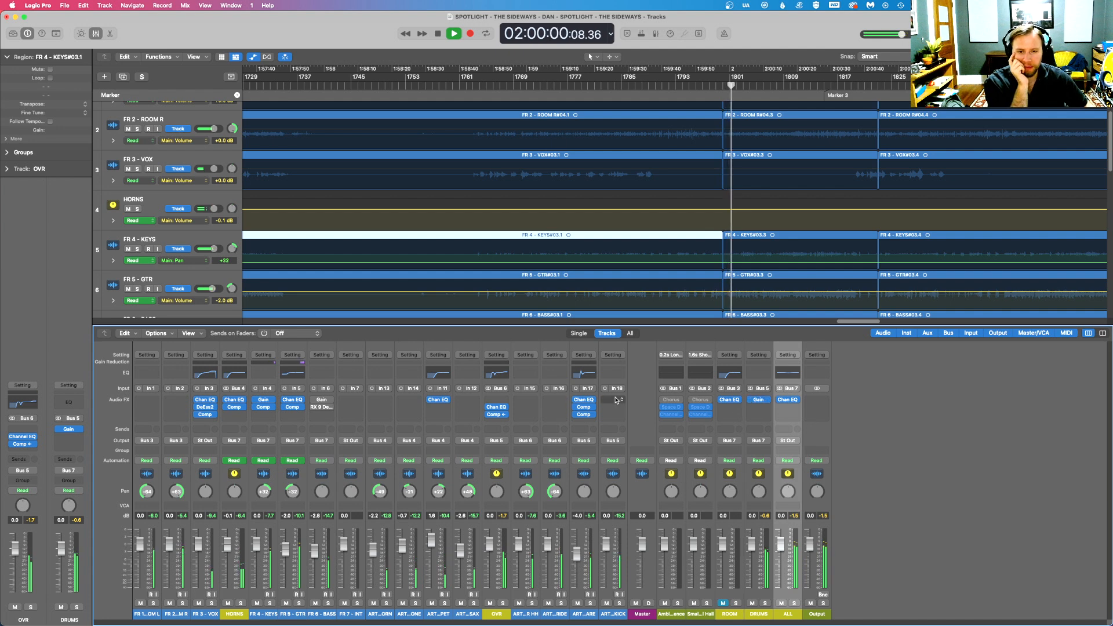
- Remove one of the two ART 7 - SNARE compressors, place the remaining one directly below Channel EQ and adjust its attack
click(593, 408)
click(608, 420)
drag(584, 415, 584, 407)
click(583, 407)
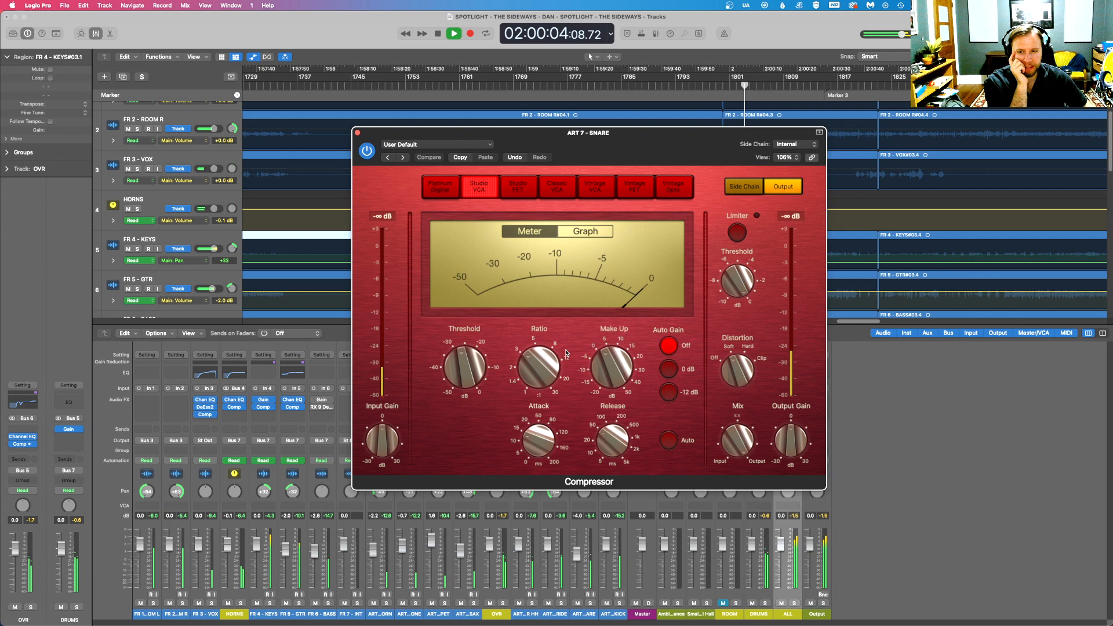
click(538, 448)
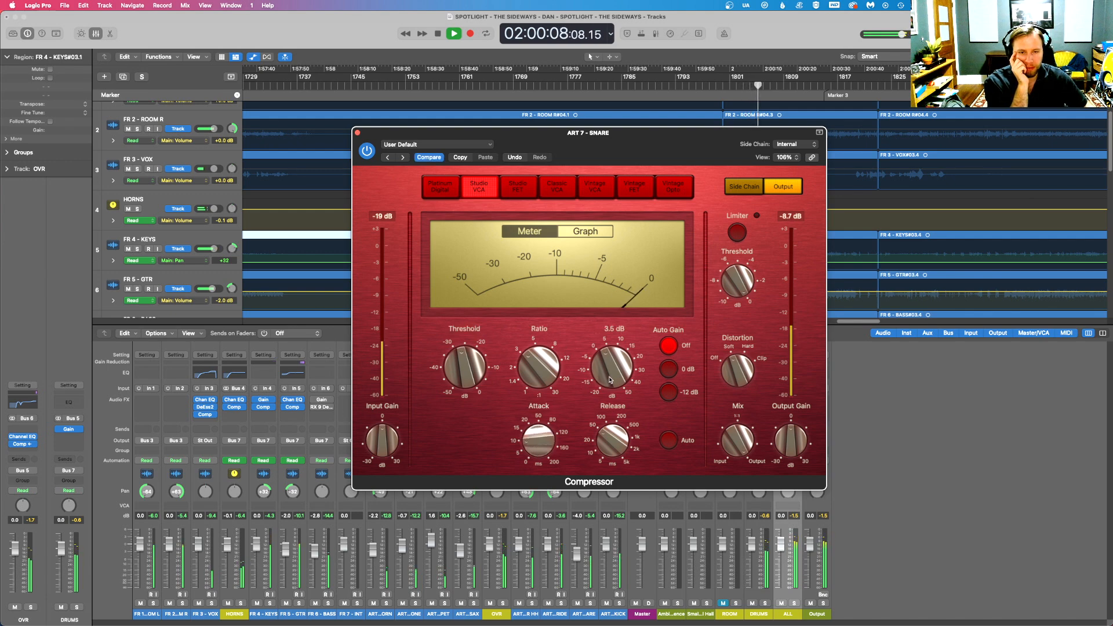
click(358, 133)
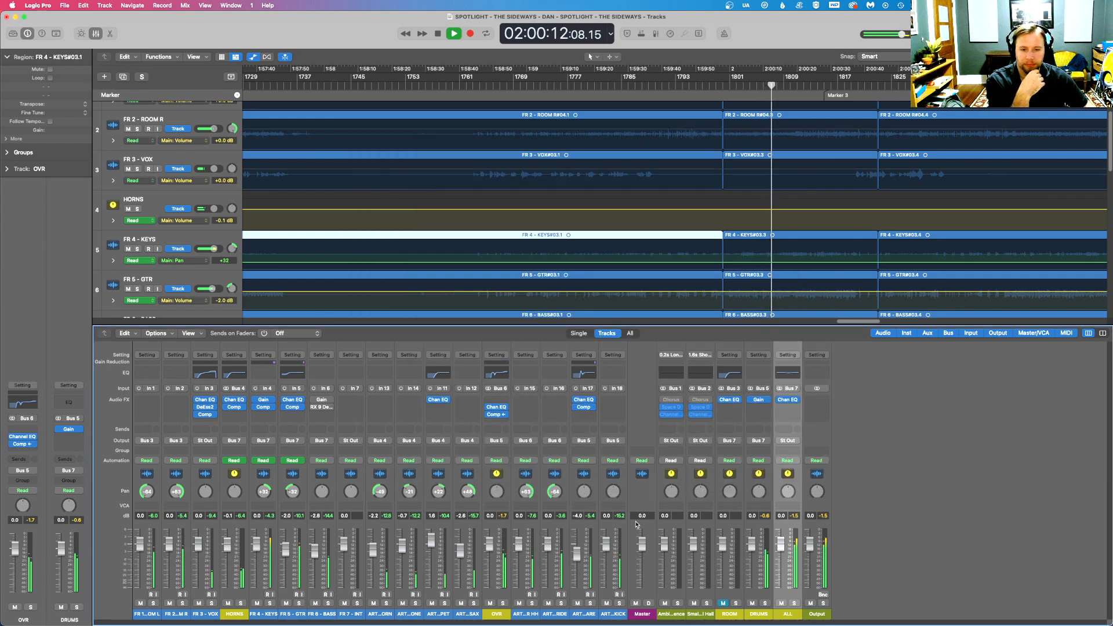
- Solo ART 8 - KICK and insert a mono Compressor on it
click(619, 603)
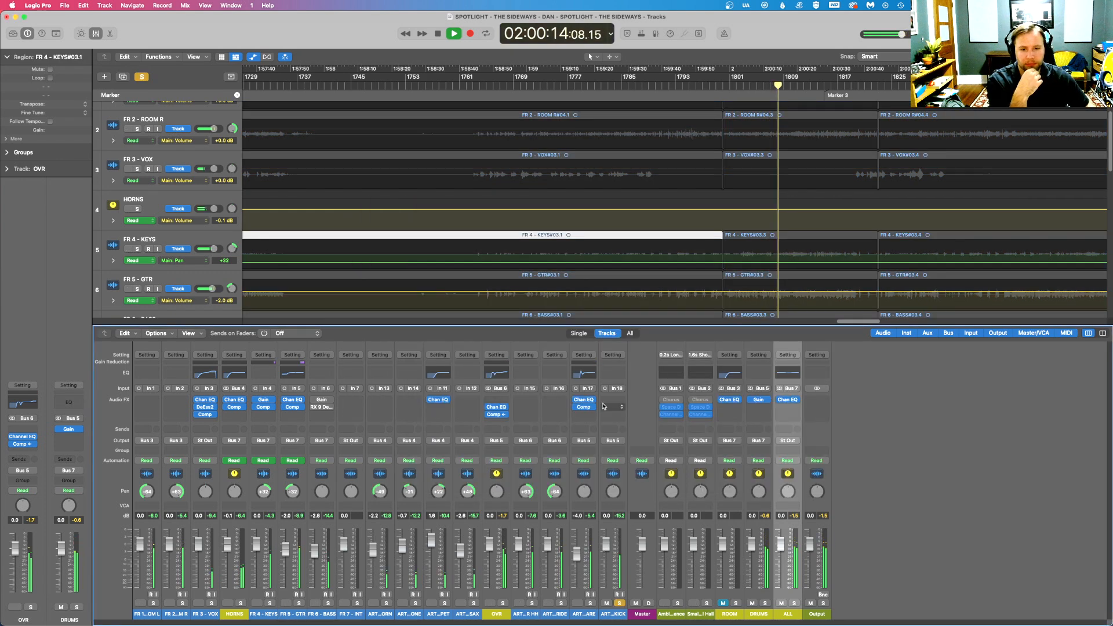
click(603, 406)
mouse_move(635, 422)
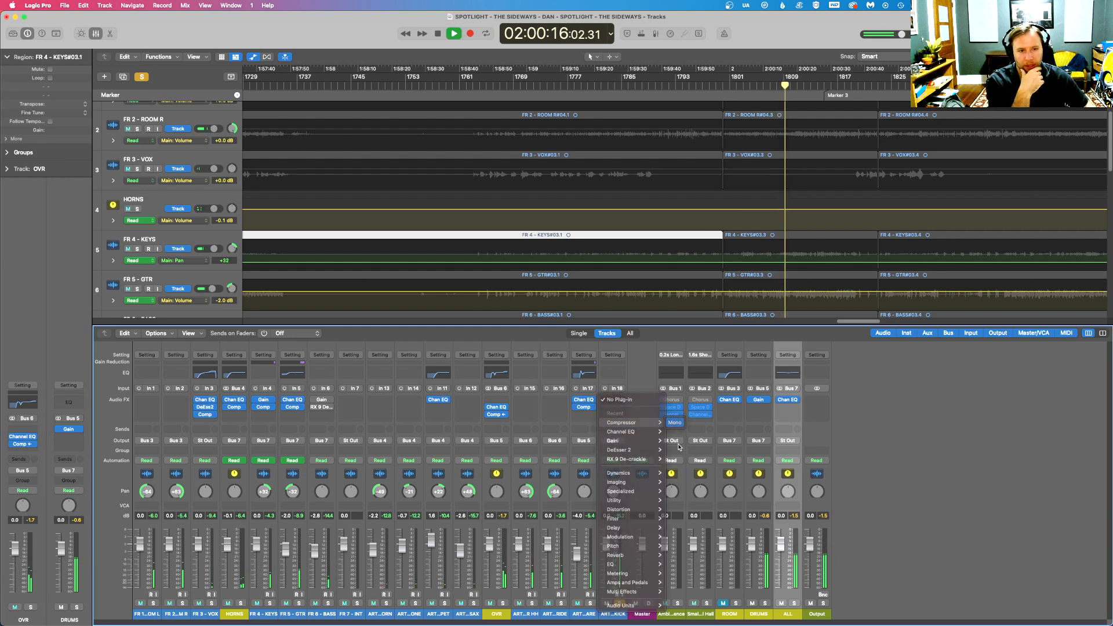
click(674, 422)
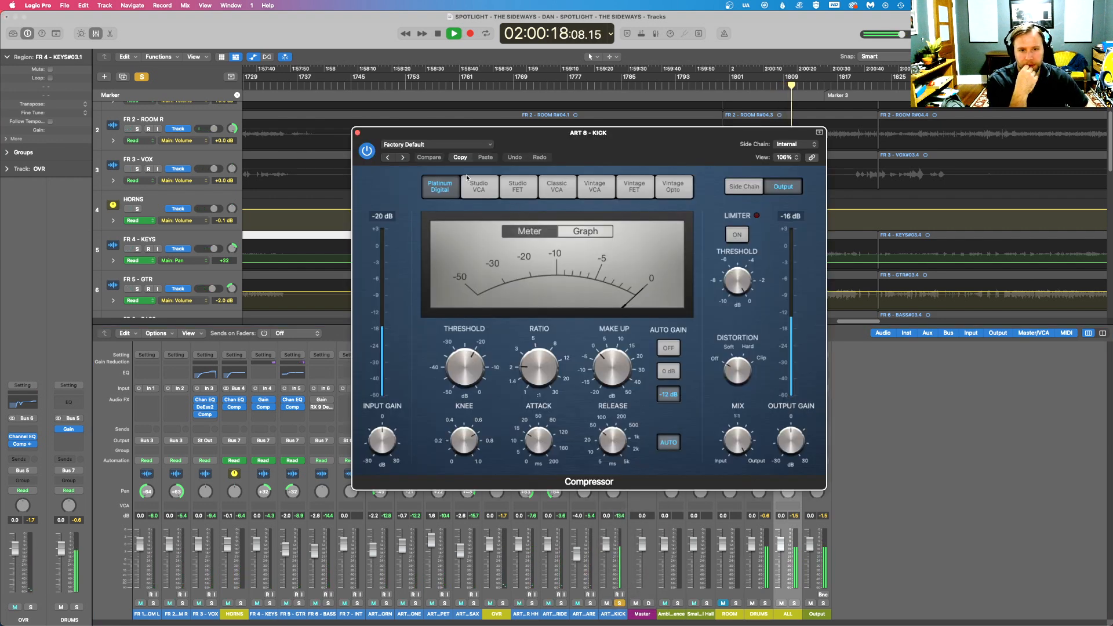
- Turn off auto gain and auto release on the kick compressor, raise its input gain and set make-up to about 2.5 dB
click(671, 351)
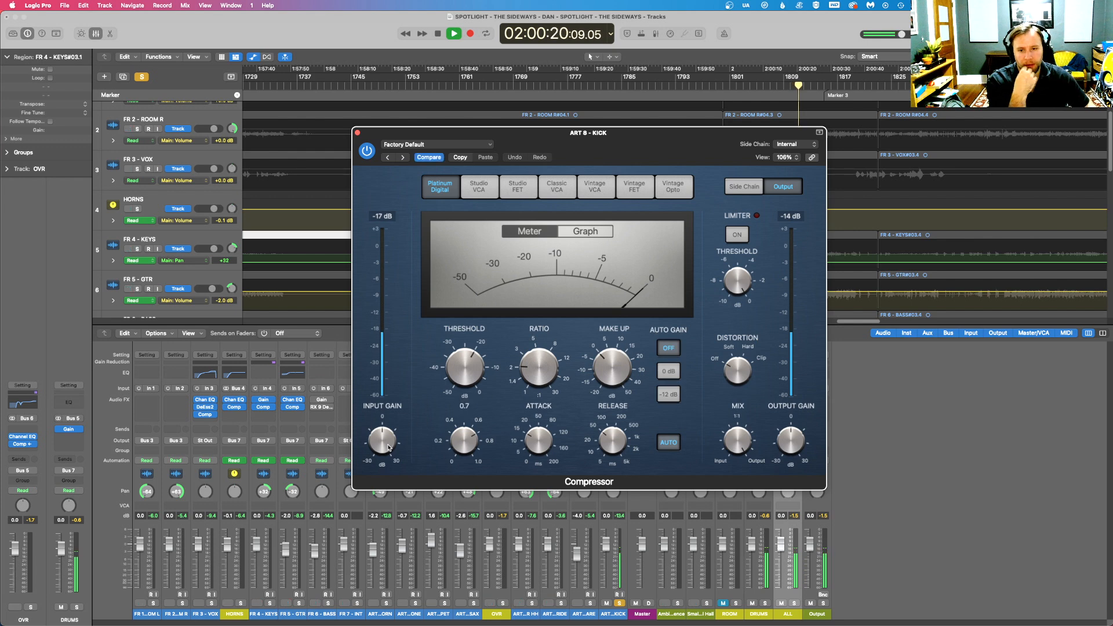
drag(389, 445, 388, 434)
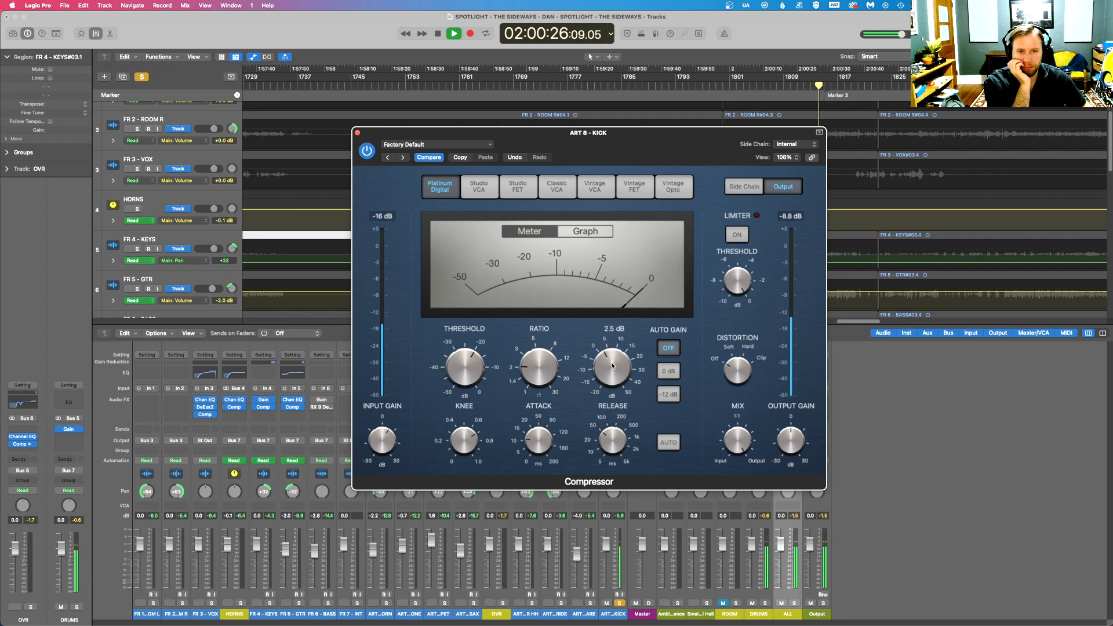
click(357, 133)
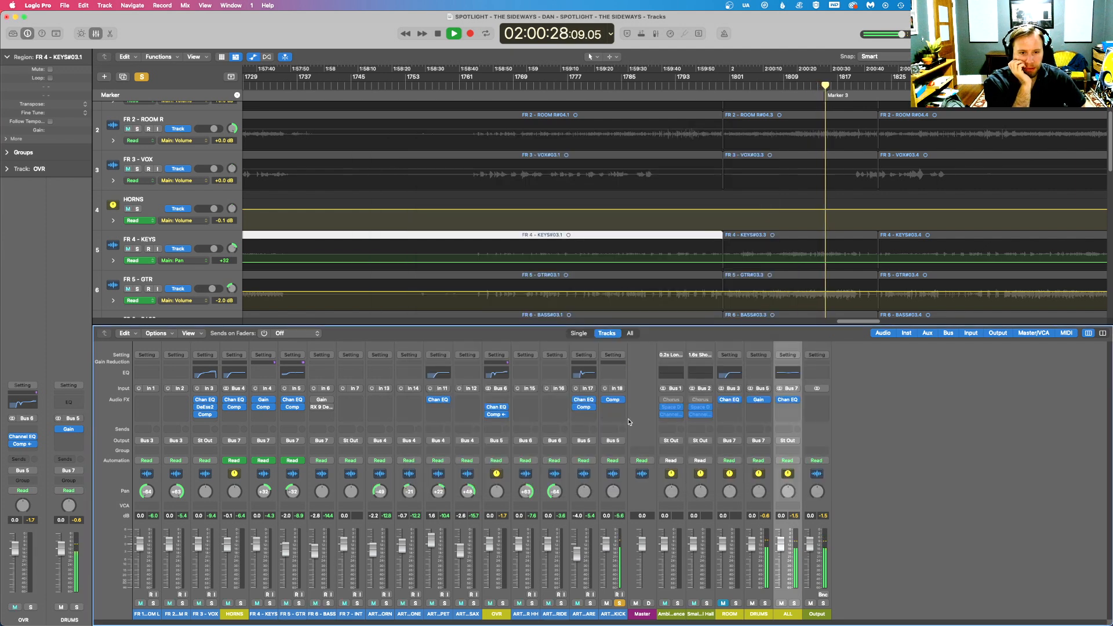
- Insert a mono Channel EQ on ART 8 - KICK, move it ahead of the Compressor and open it for editing
click(614, 399)
mouse_move(642, 432)
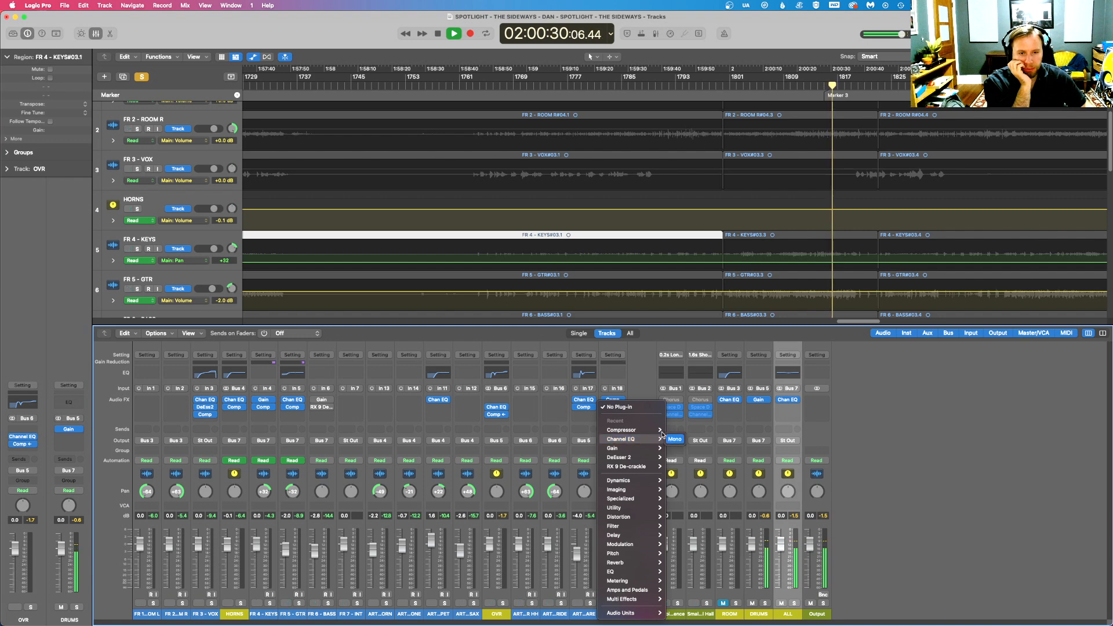
click(674, 439)
drag(569, 133, 400, 226)
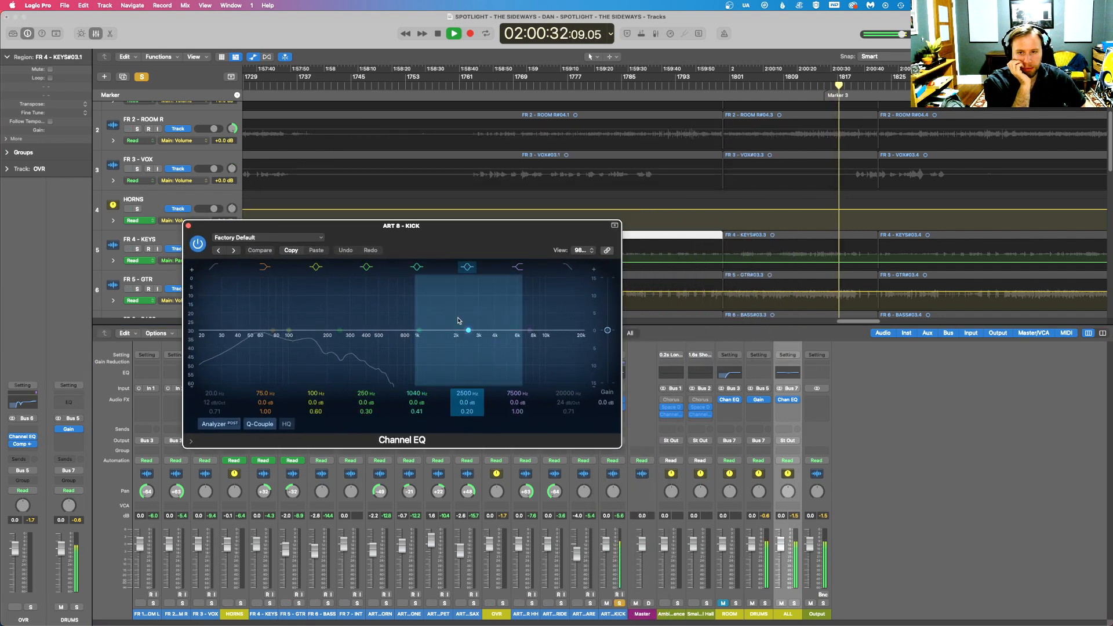
drag(516, 216, 416, 253)
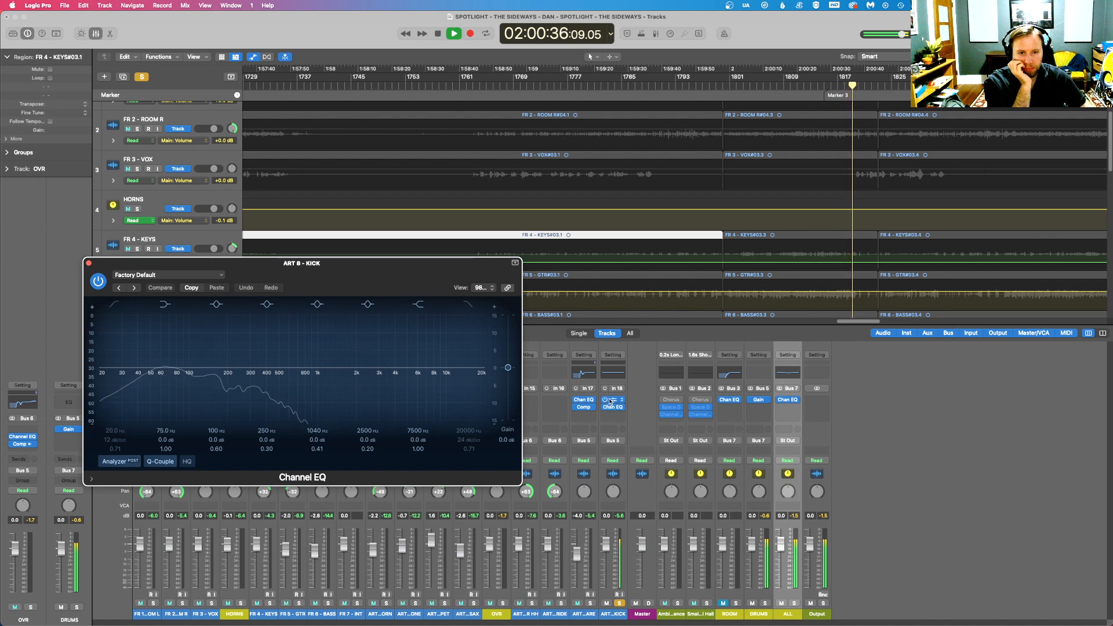
drag(614, 410, 613, 399)
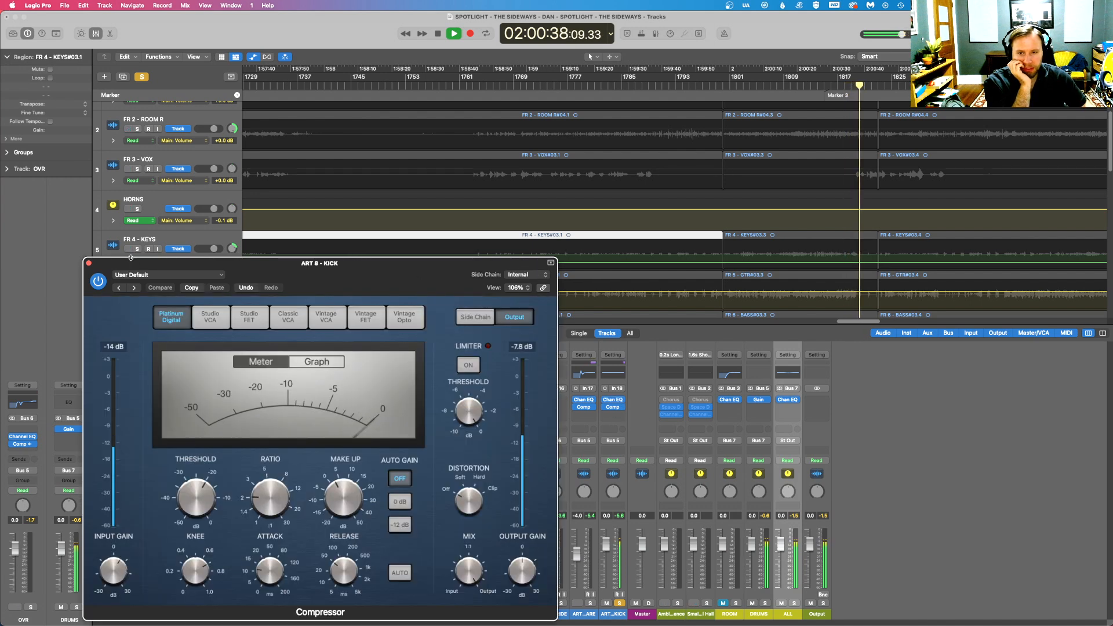
click(89, 263)
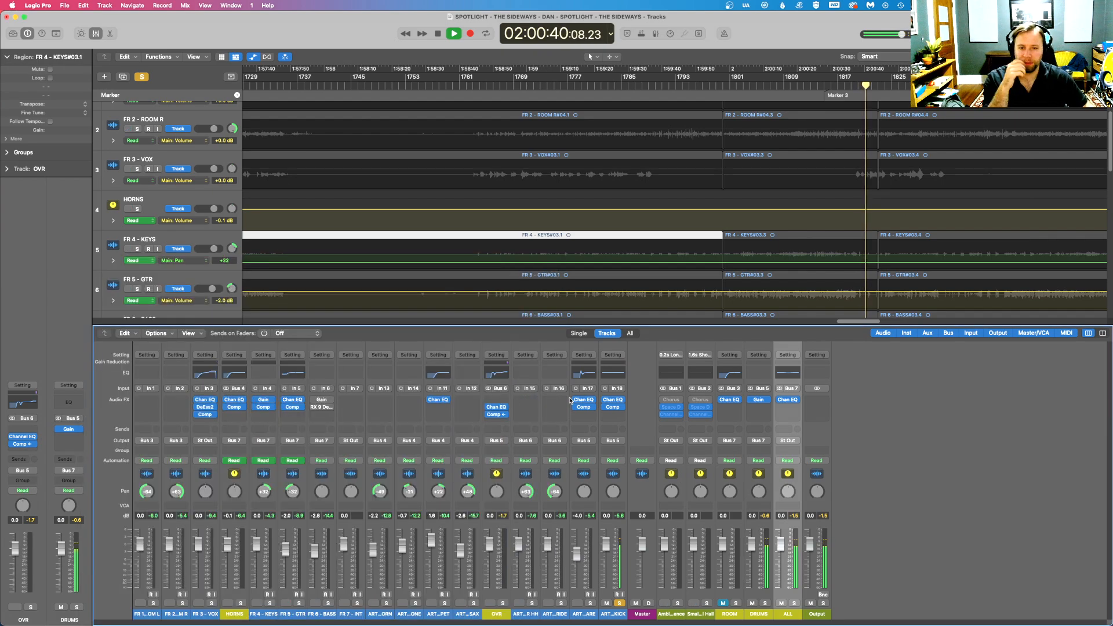
click(612, 399)
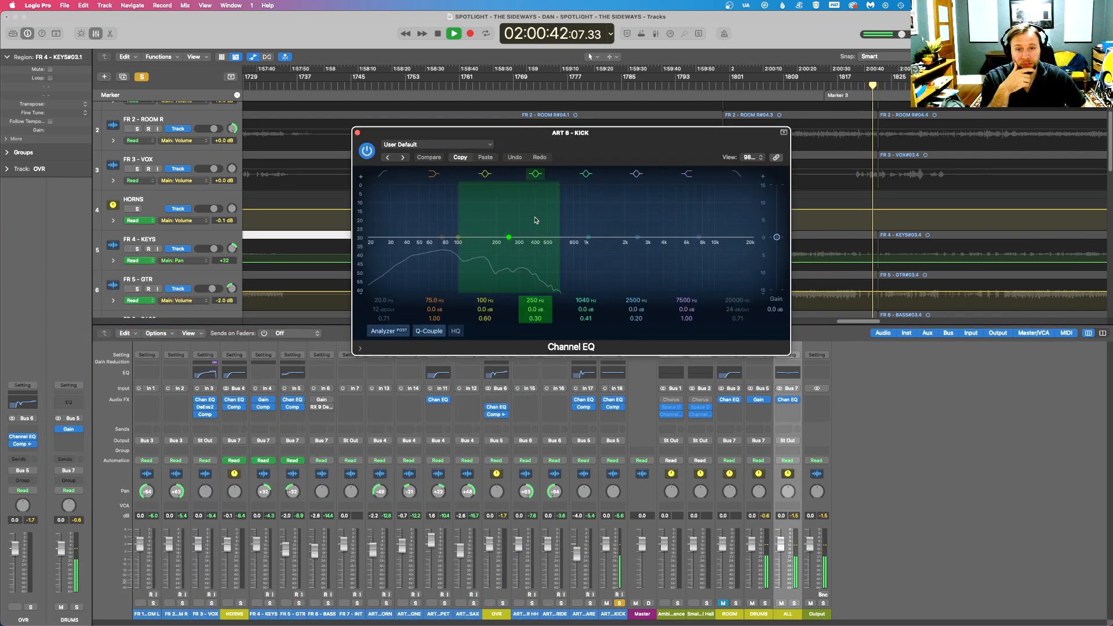
- Switch to Firefox to look at the Common Ground by The Sideways video on YouTube, and return to the kick EQ in Logic Pro
key(ctrl+Up)
click(188, 332)
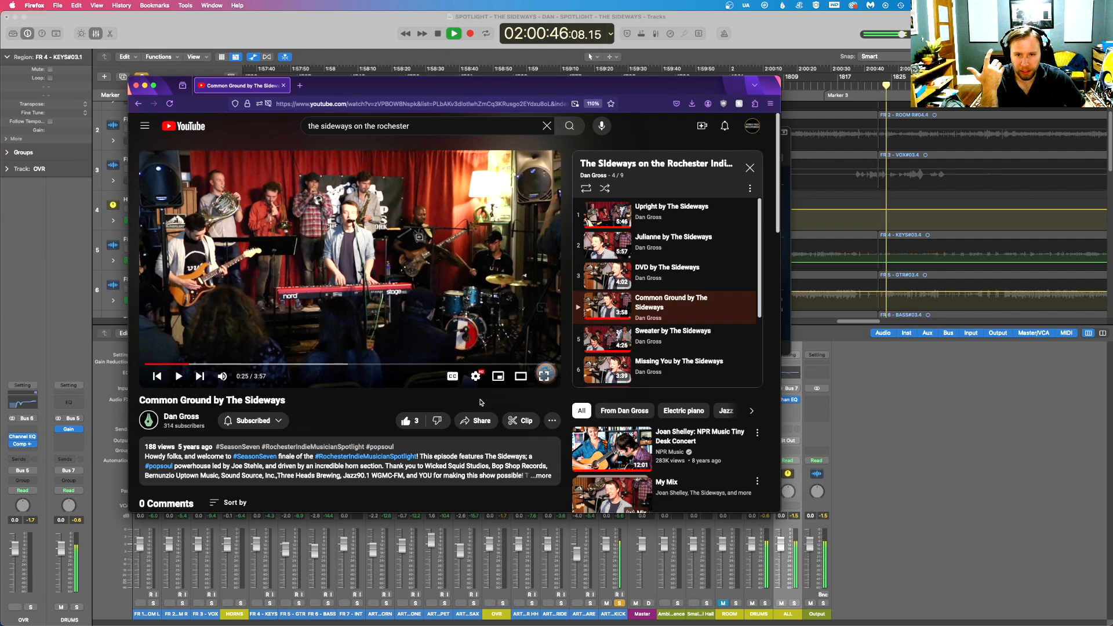
key(ctrl+Up)
click(534, 222)
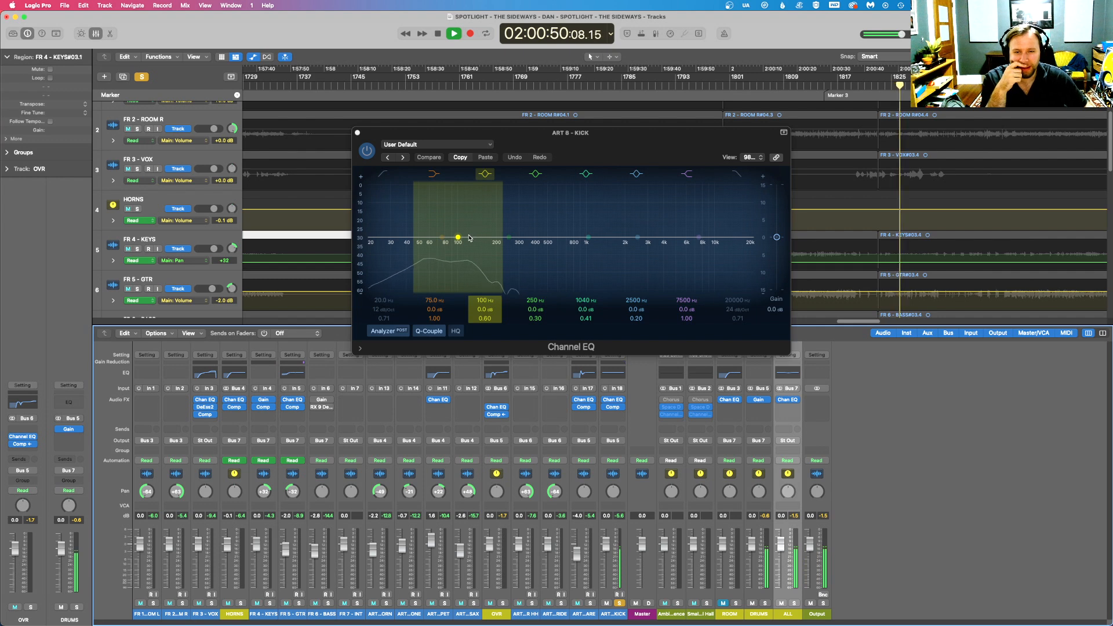
- Shape the kick EQ: boost 67 Hz by 6.3 dB, cut 116 Hz by 8.8 dB and low-cut at 54 Hz with a 24 dB/oct slope
drag(458, 237, 434, 217)
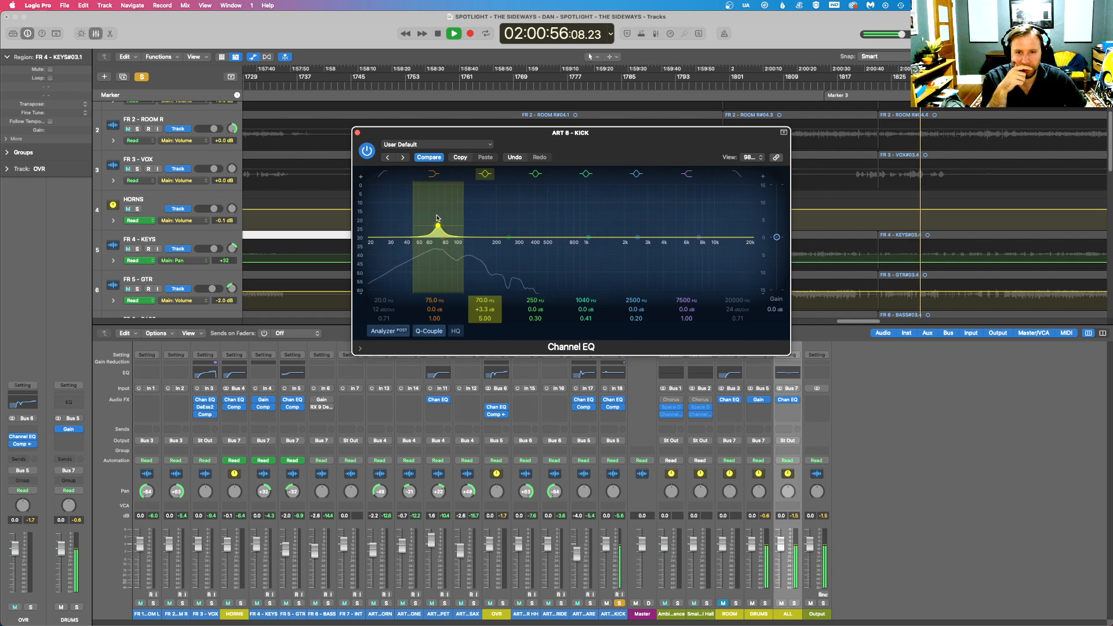
drag(509, 237, 484, 242)
click(382, 173)
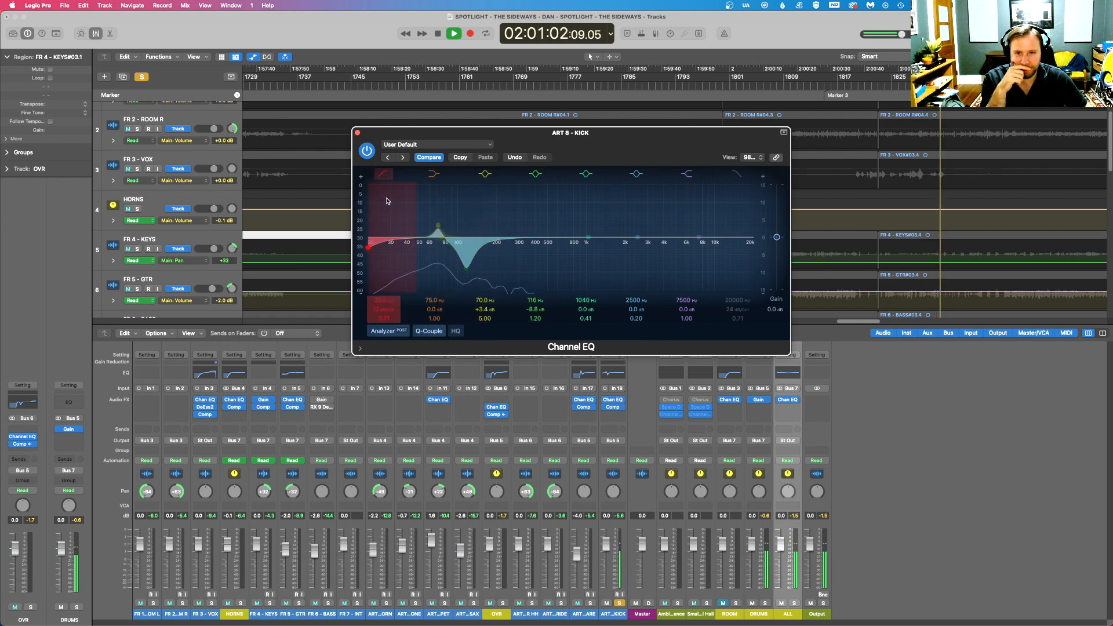
drag(374, 225, 414, 226)
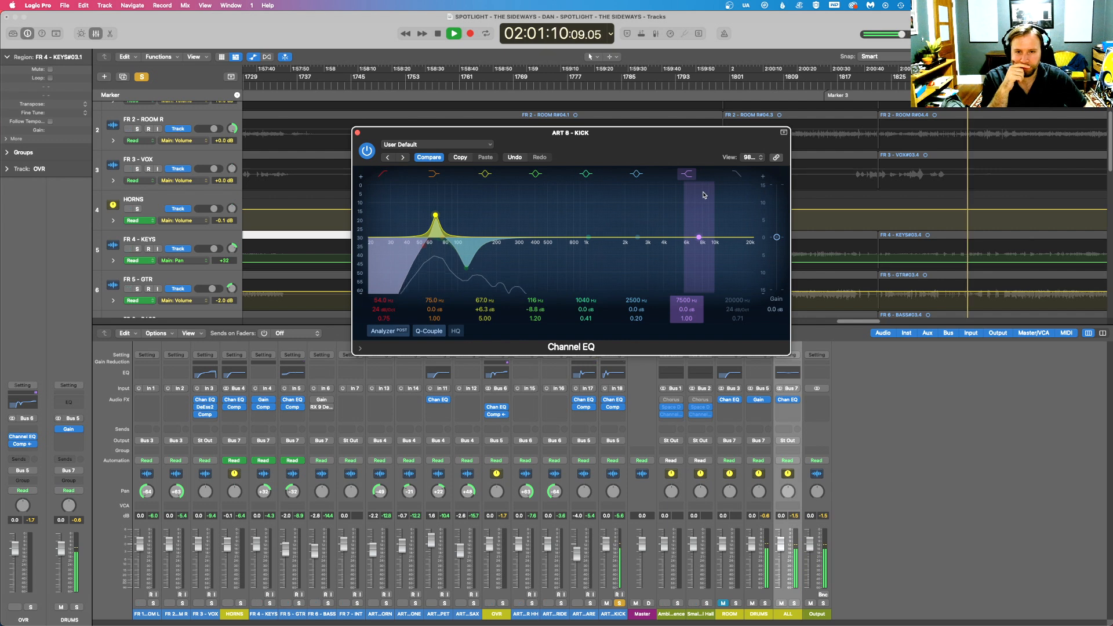
click(357, 133)
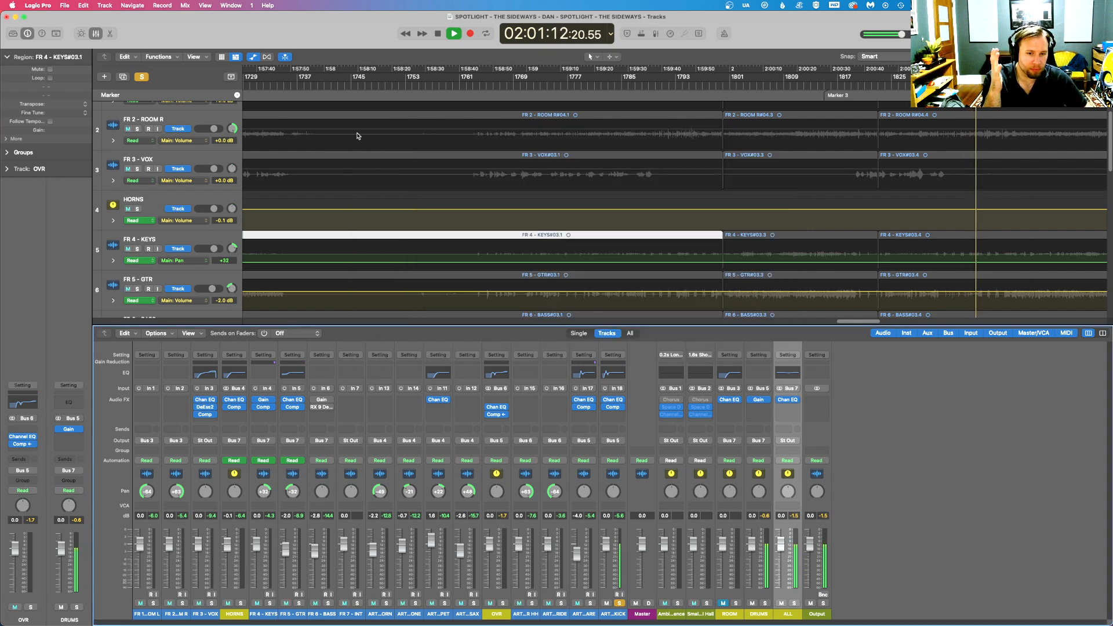
- Insert a Channel EQ on FR 6 - BASS below the RX 9 De-crackle plug-in
click(344, 415)
click(394, 442)
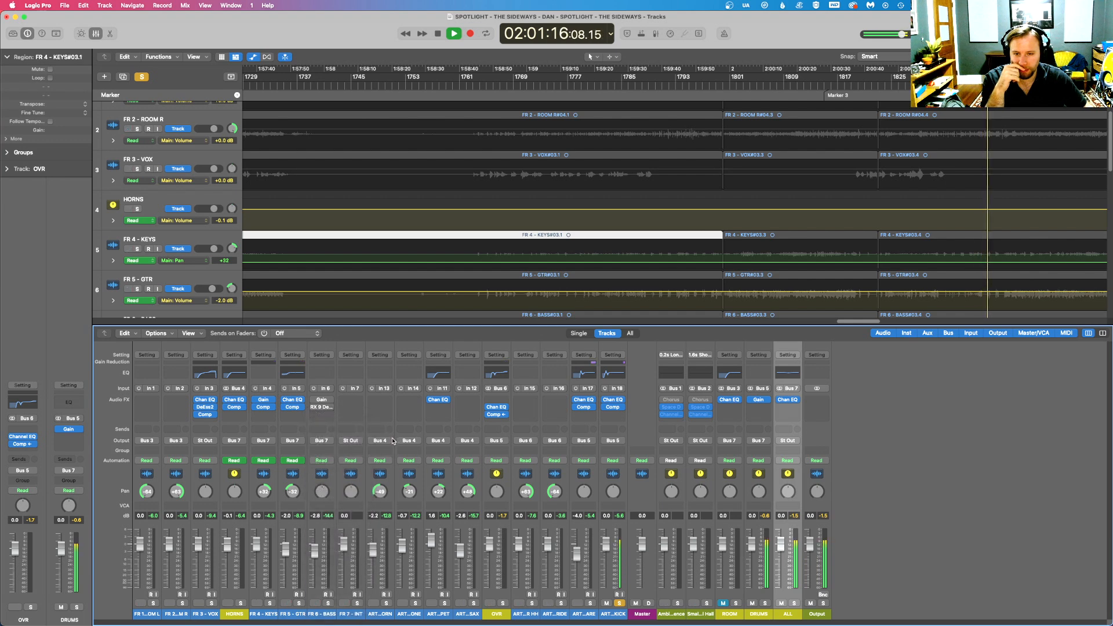
click(316, 413)
mouse_move(345, 436)
click(386, 437)
- Unsolo ART 8 - KICK and cut FR 6 - BASS at 71.5 Hz by 4.6 dB with a Q of 3.80
drag(450, 273, 450, 218)
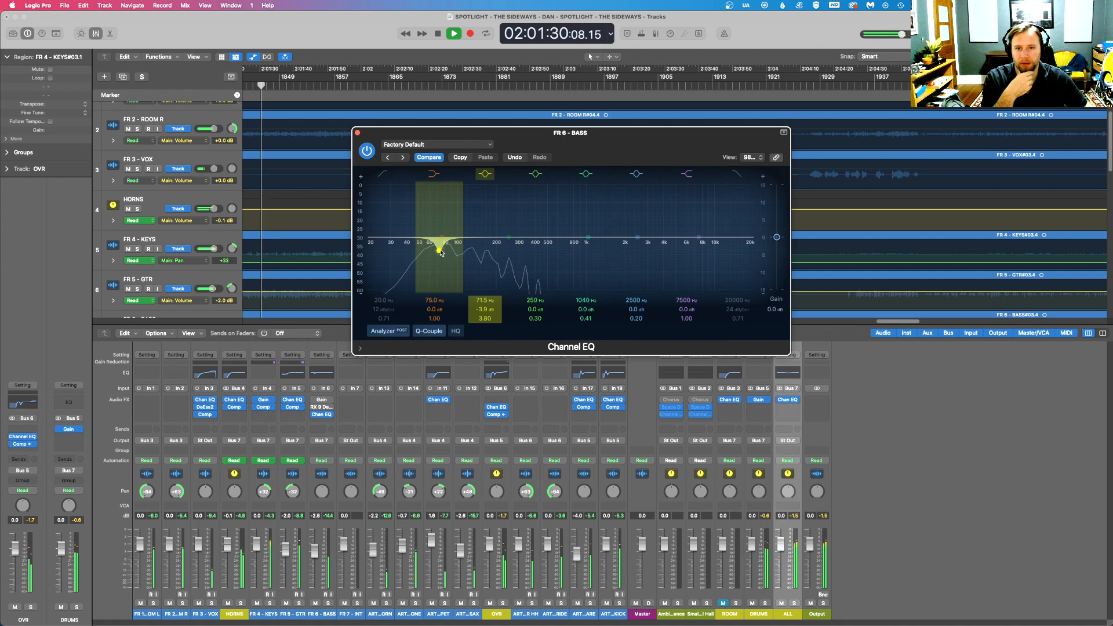
drag(439, 250, 439, 254)
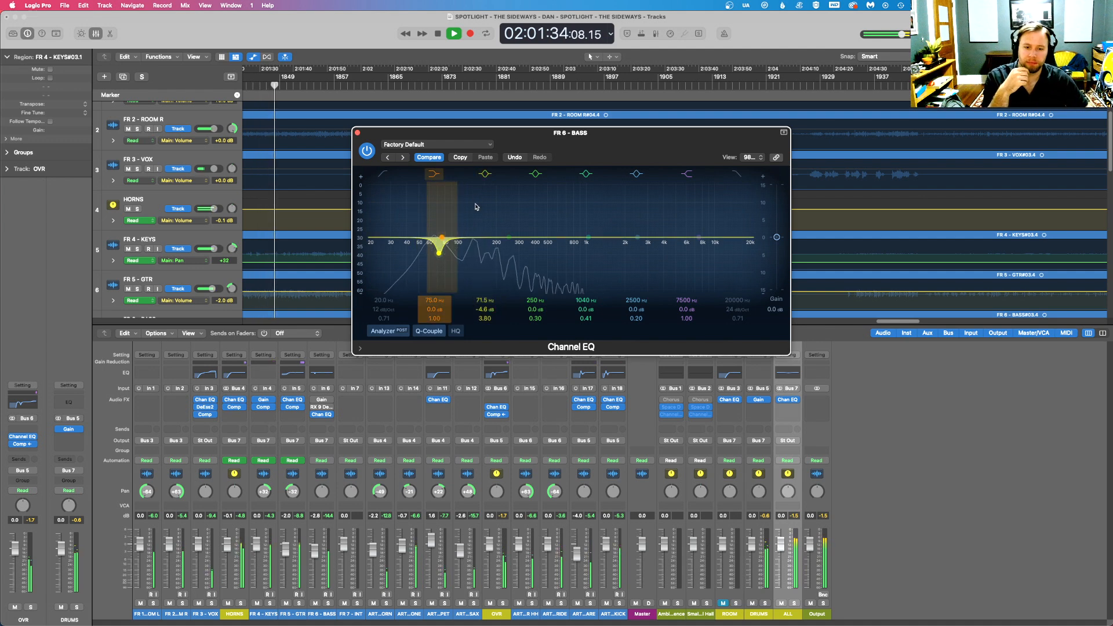
- Lower the kick compressor's threshold, set its ratio to about 2.7:1 and adjust its make-up gain, and close the open plug-in windows
click(612, 407)
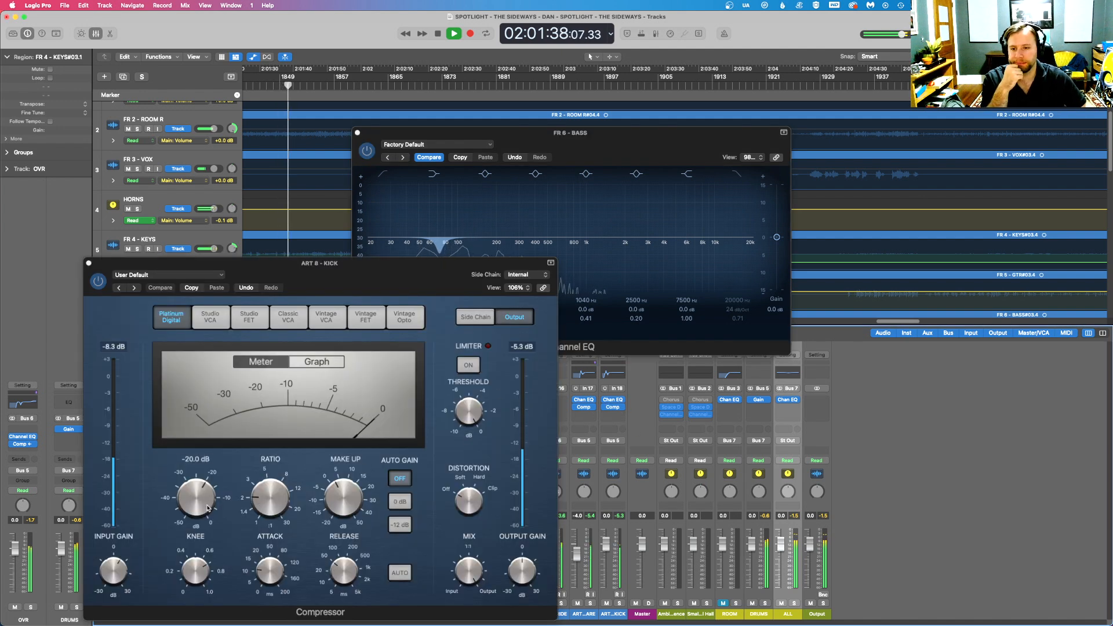
drag(197, 495, 197, 504)
drag(270, 497, 269, 491)
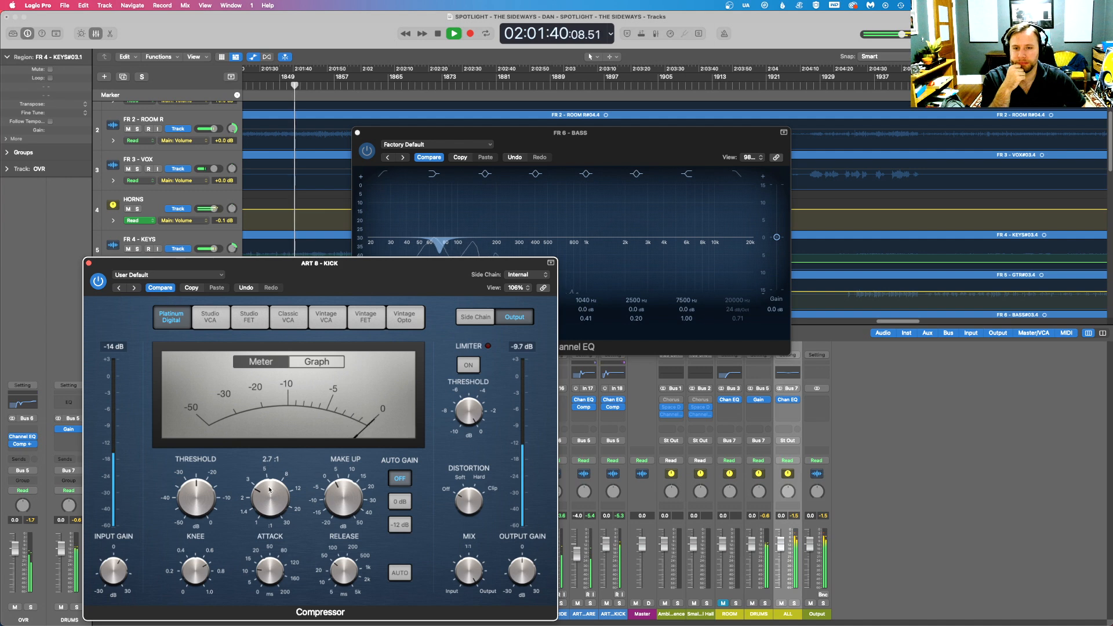
drag(348, 497, 347, 490)
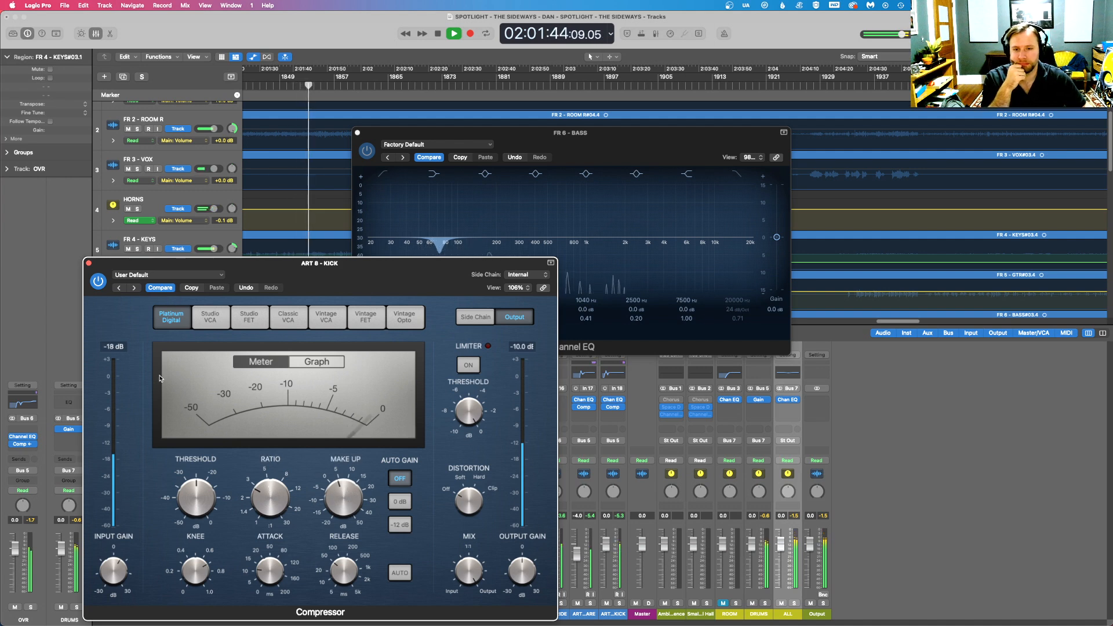
mouse_move(338, 497)
key(super+w)
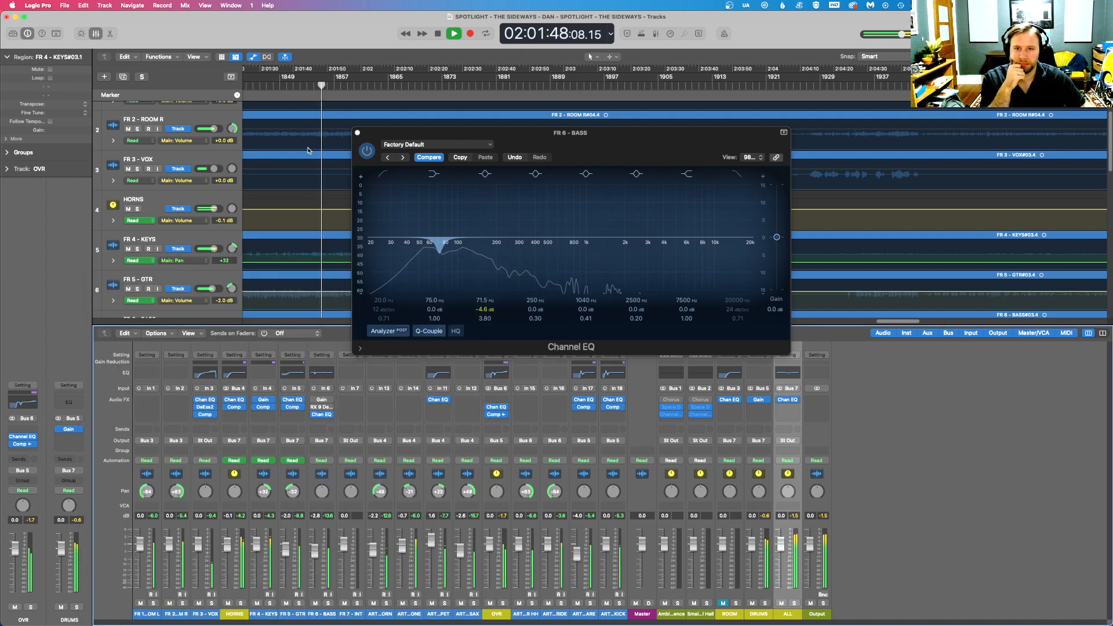
click(357, 133)
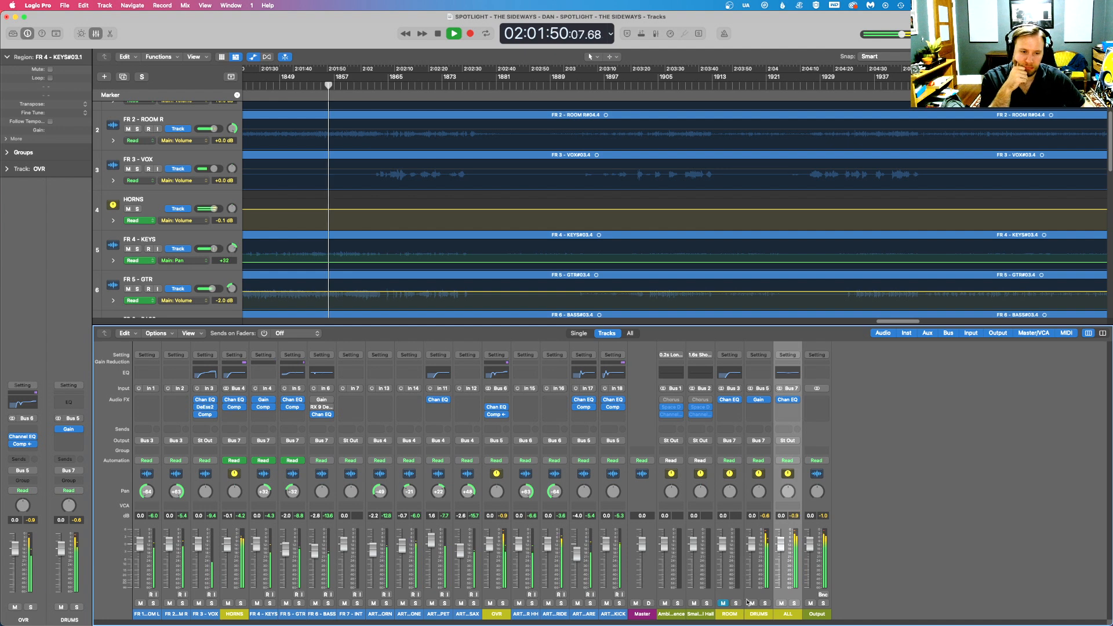
- Insert a stereo Channel EQ on DRUMS and cut 378 Hz by 4.0 dB with a Q of 1.30
click(764, 407)
click(828, 432)
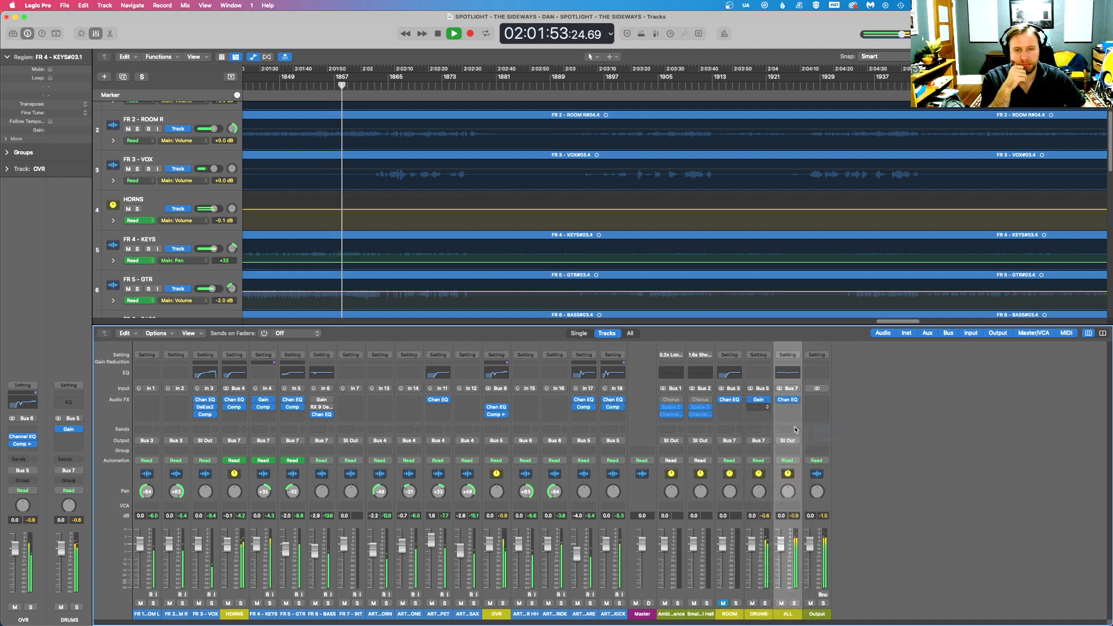
drag(509, 237, 532, 253)
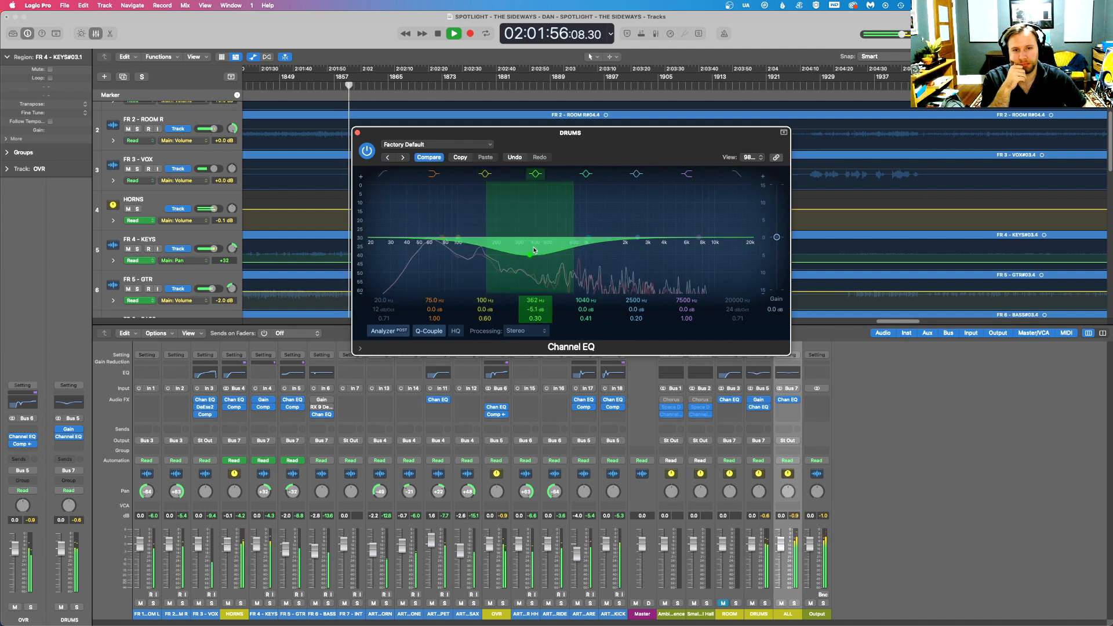
drag(488, 219, 500, 218)
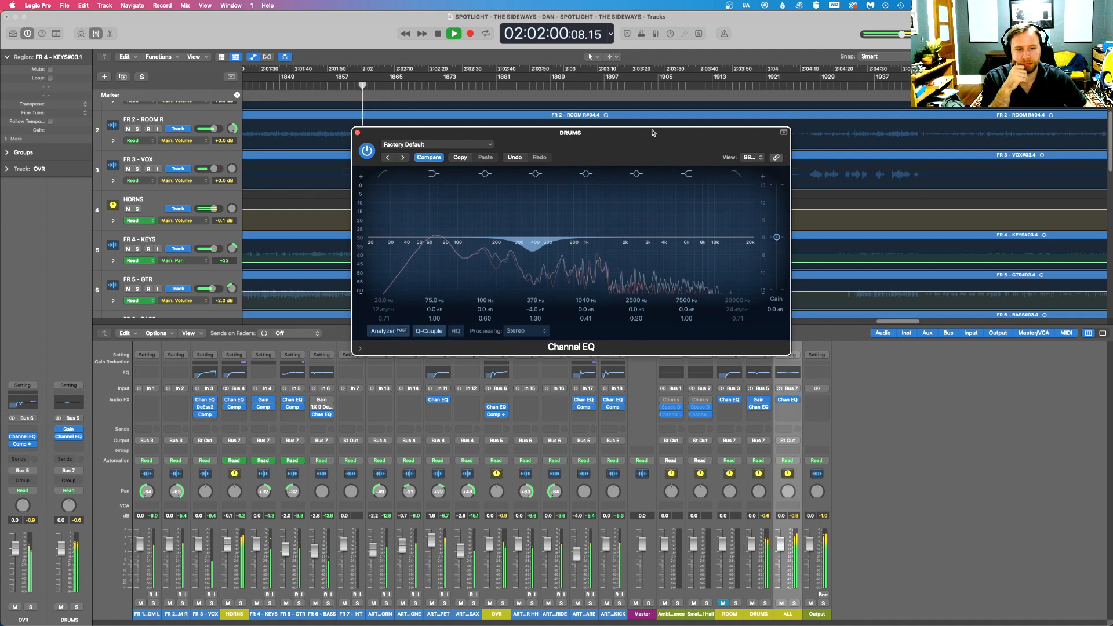
- Insert a stereo Compressor on DRUMS, switch it to the Studio VCA model, and turn off auto gain and auto release
mouse_move(767, 446)
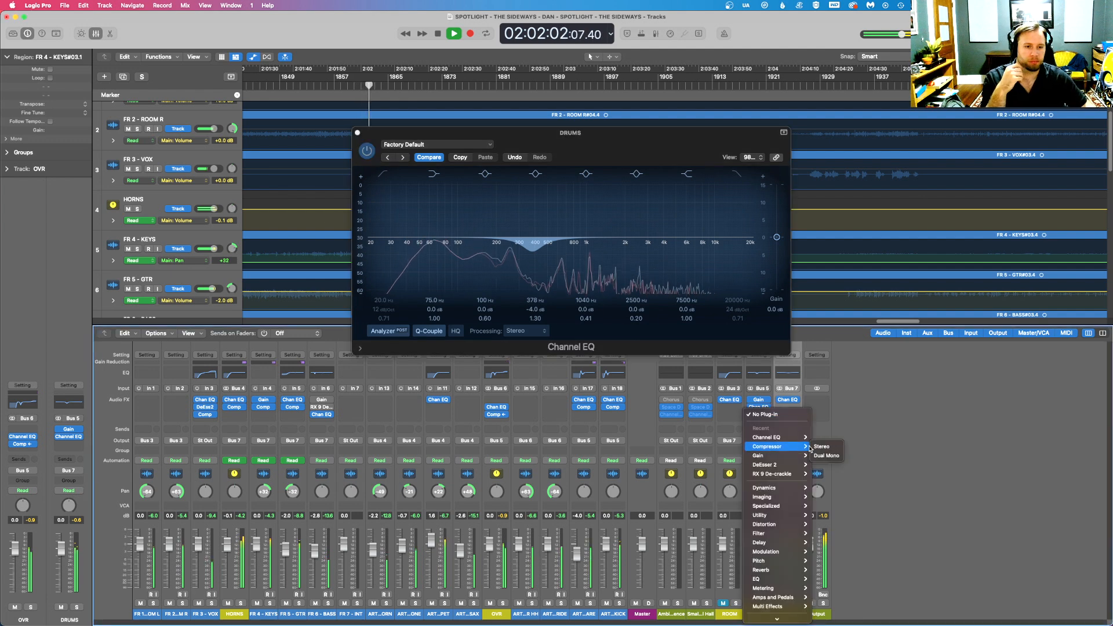
click(822, 447)
click(487, 195)
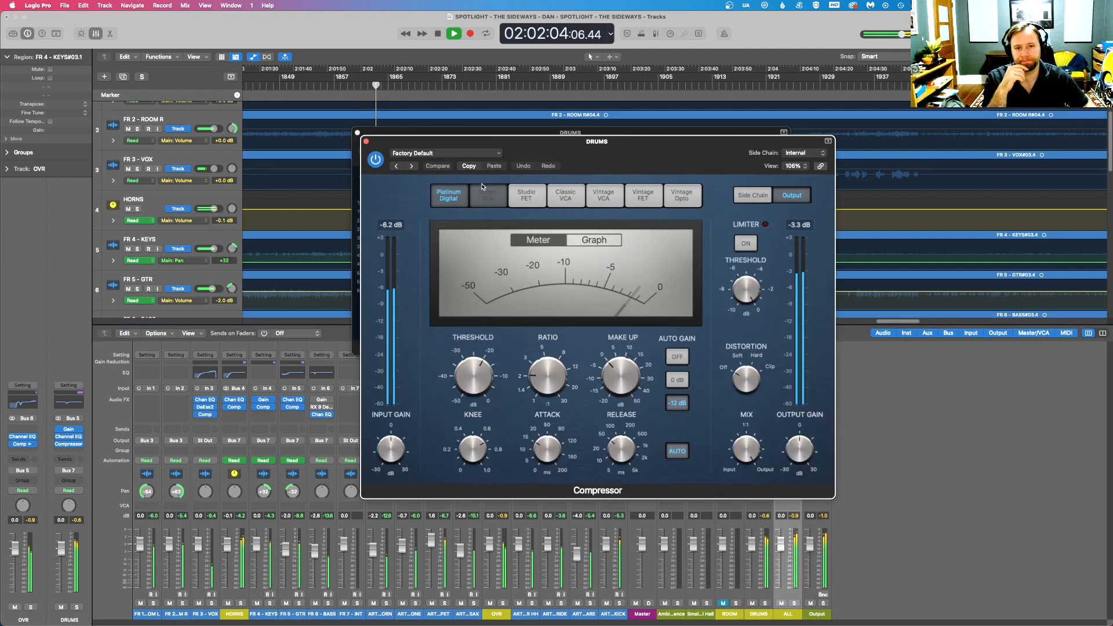
click(677, 354)
click(678, 449)
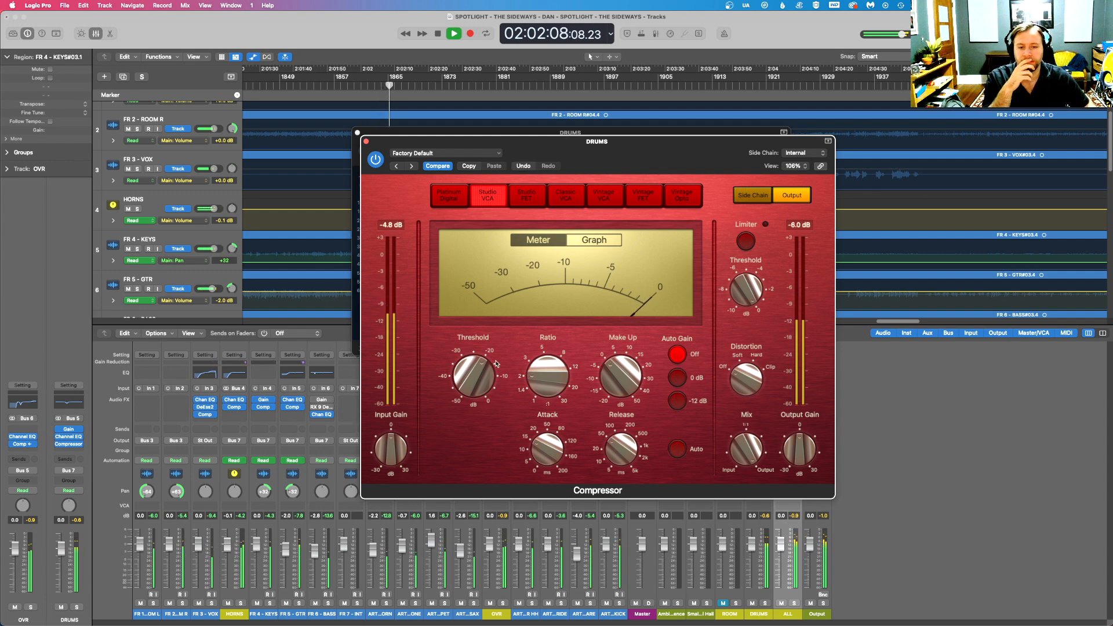
- Adjust the DRUMS compressor's attack and release, set its make-up gain to 2.5 dB, and close the plug-in windows
drag(546, 443, 546, 446)
drag(619, 445, 618, 448)
drag(608, 376, 560, 373)
mouse_move(614, 378)
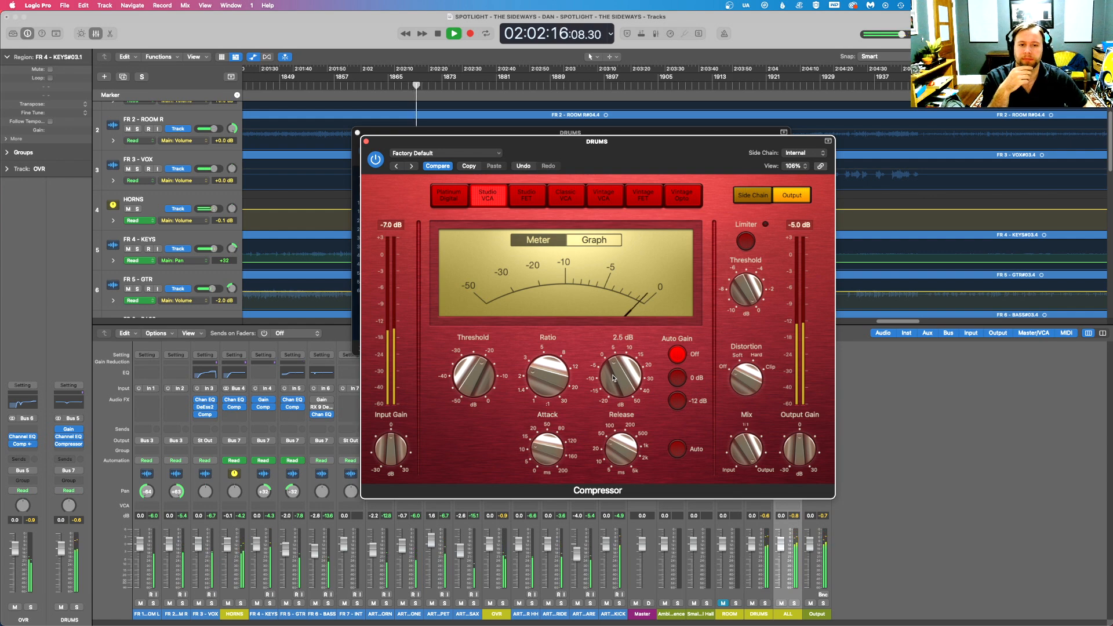
click(366, 141)
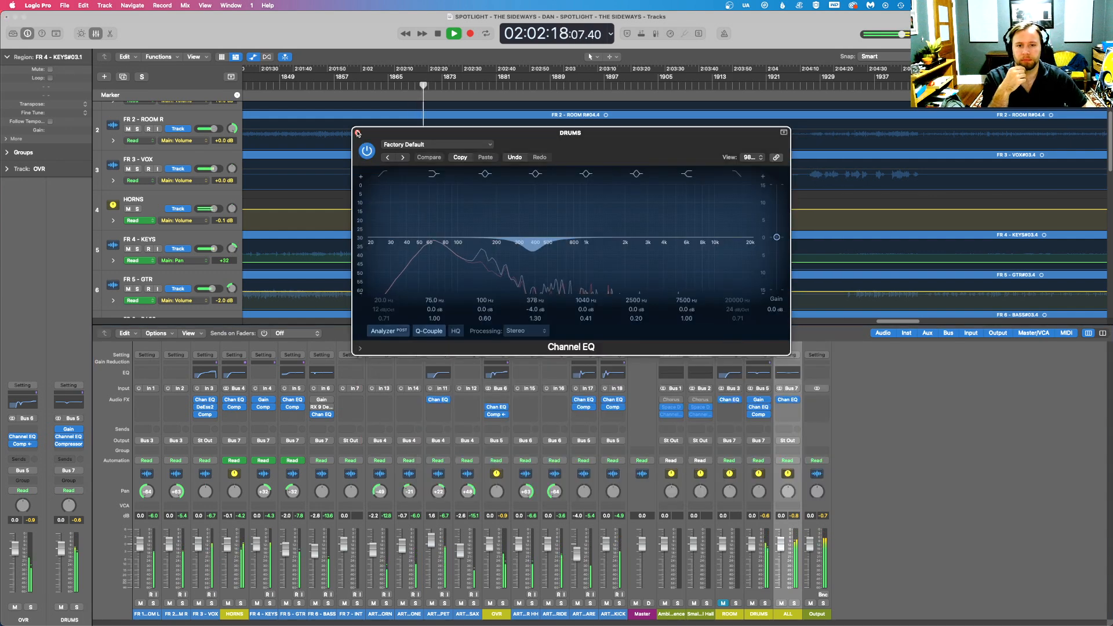
click(358, 133)
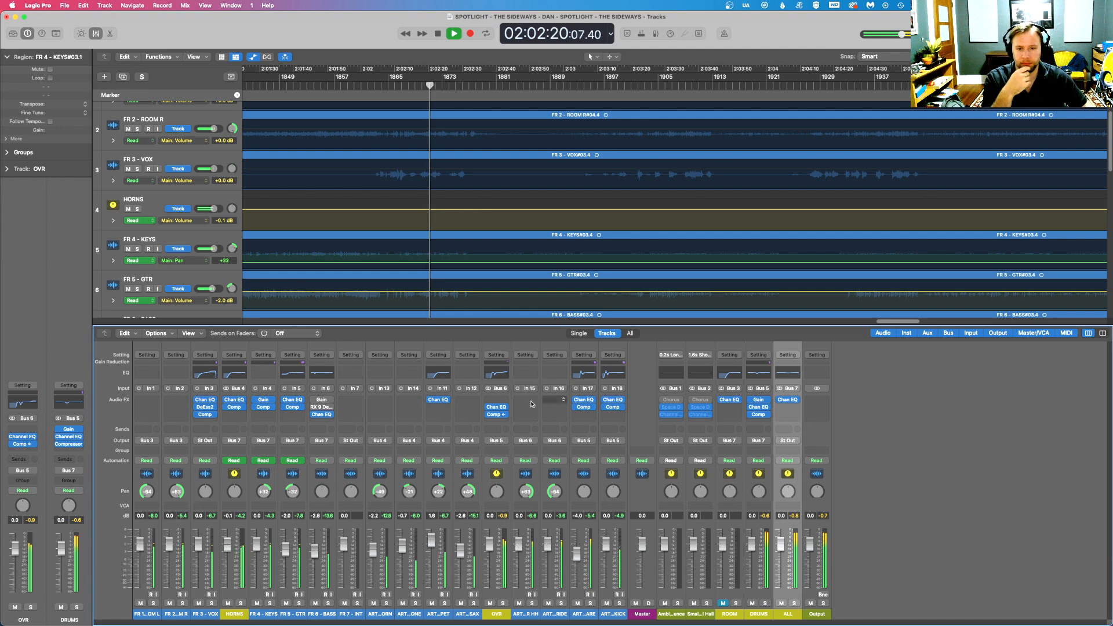
- Move the OVR EQ and compressor up to the first insert slots and restart playback from about 01:58:50
drag(497, 408, 497, 407)
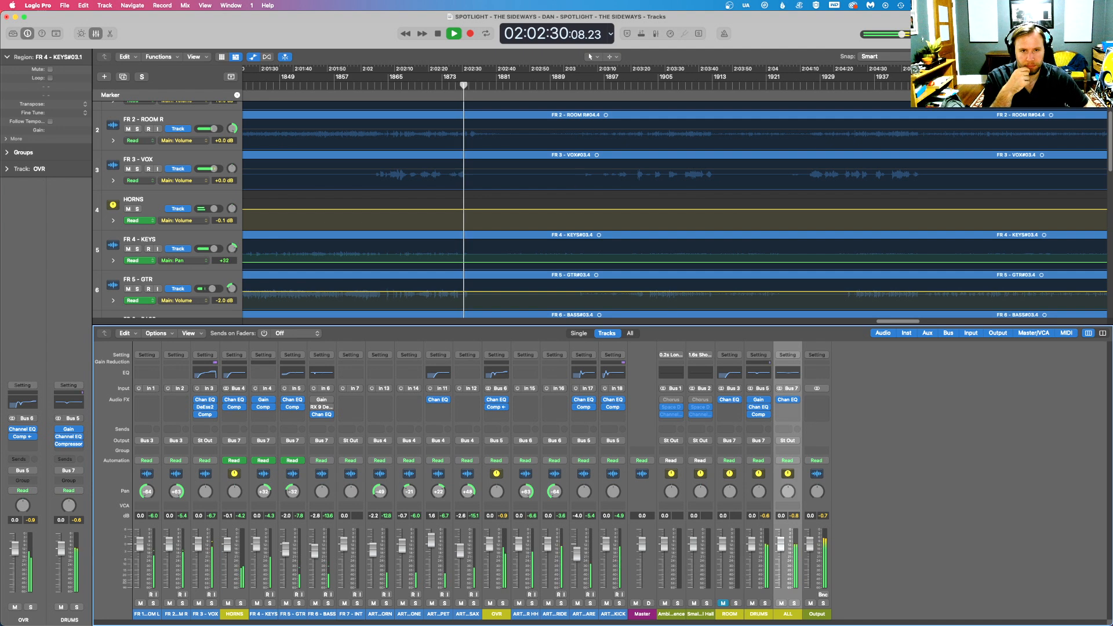
drag(1091, 57, 1087, 57)
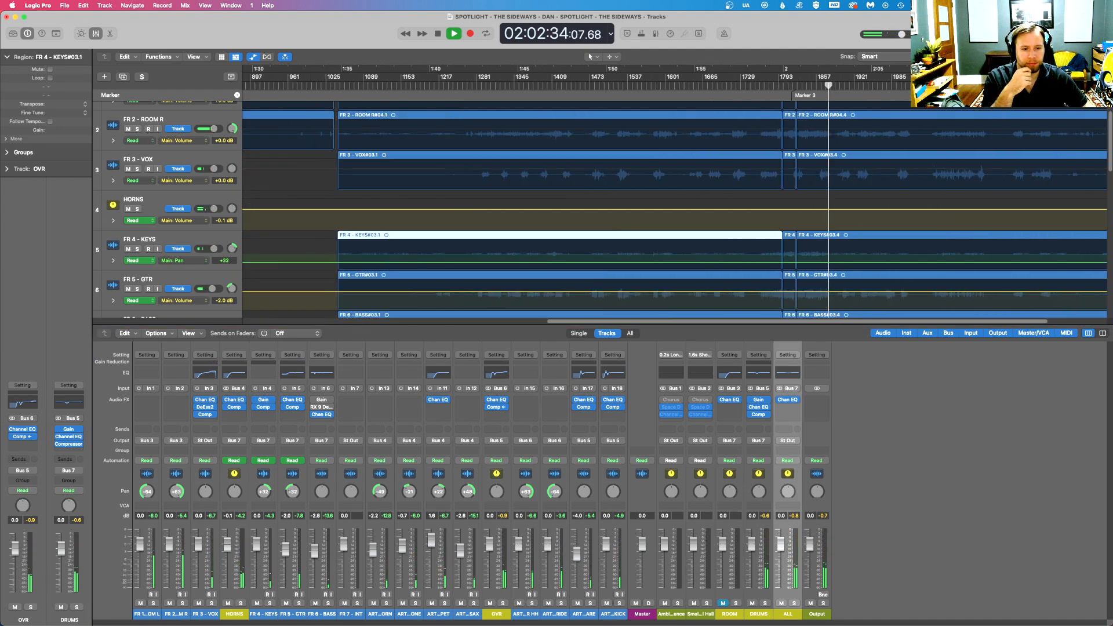
click(762, 88)
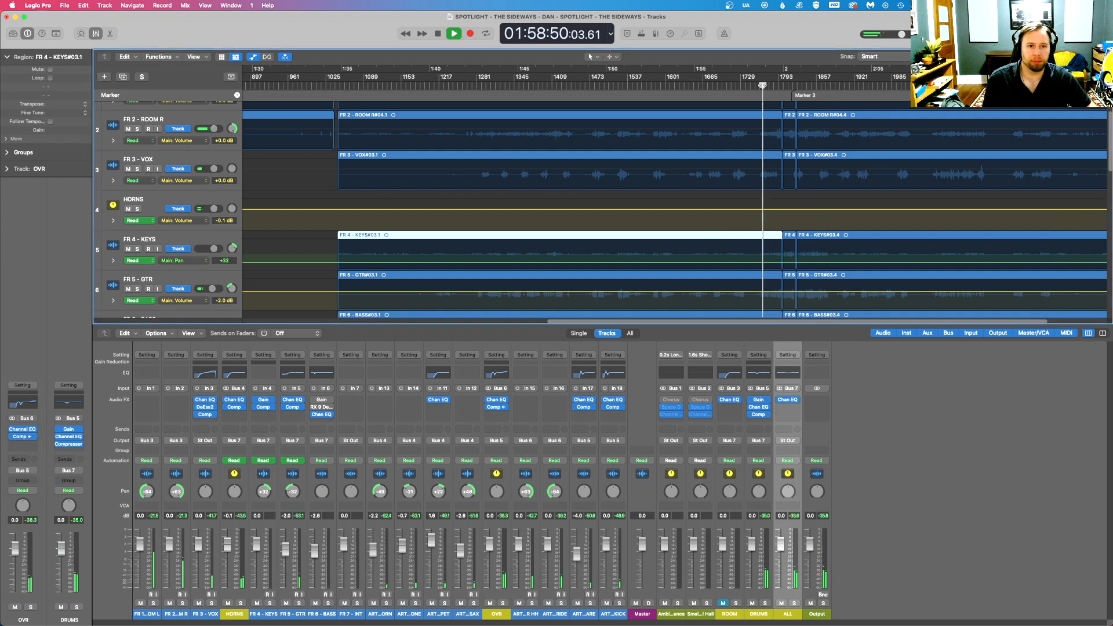
drag(1087, 57, 1094, 57)
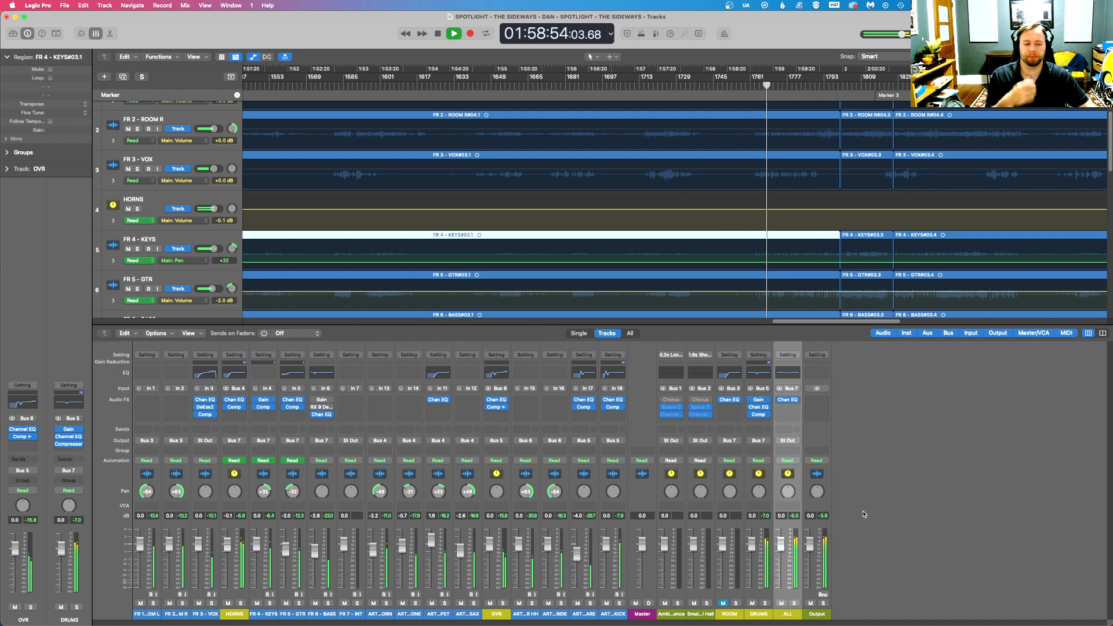
- Unmute ROOM, insert a Gain plug-in ahead of the Channel EQ on FR 3 - VOX, and toggle its phase inversion
click(722, 603)
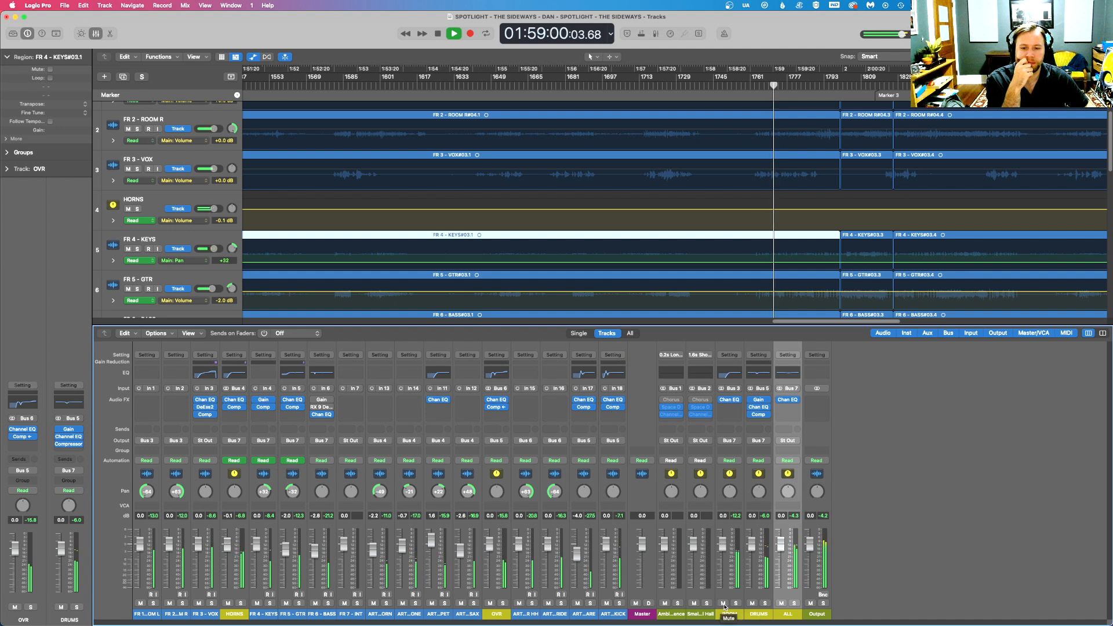
click(209, 398)
mouse_move(242, 437)
click(286, 437)
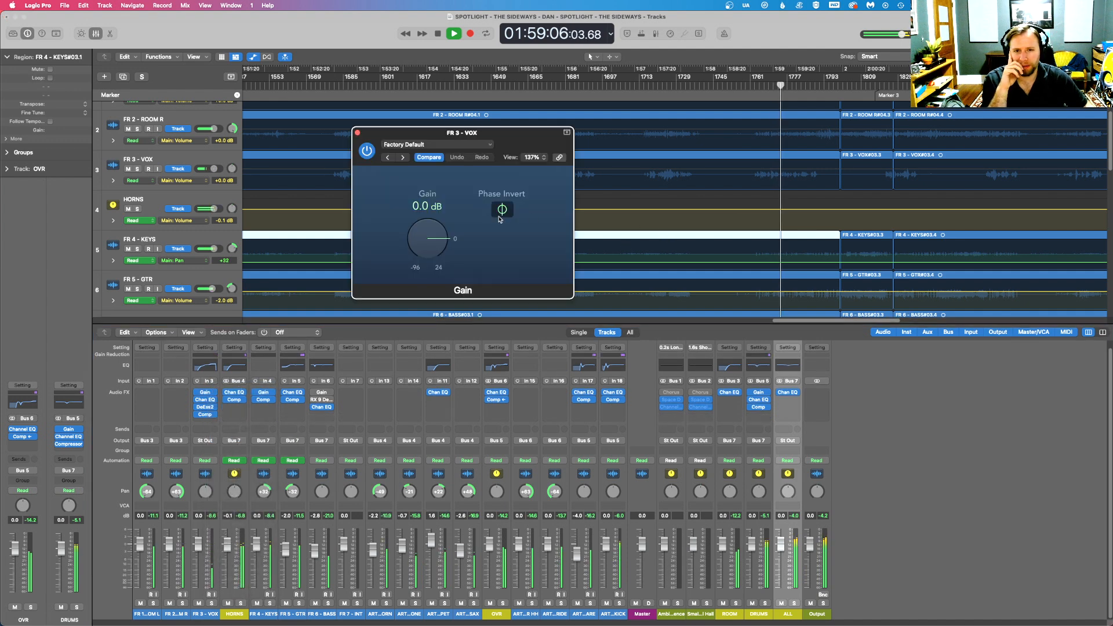
click(357, 132)
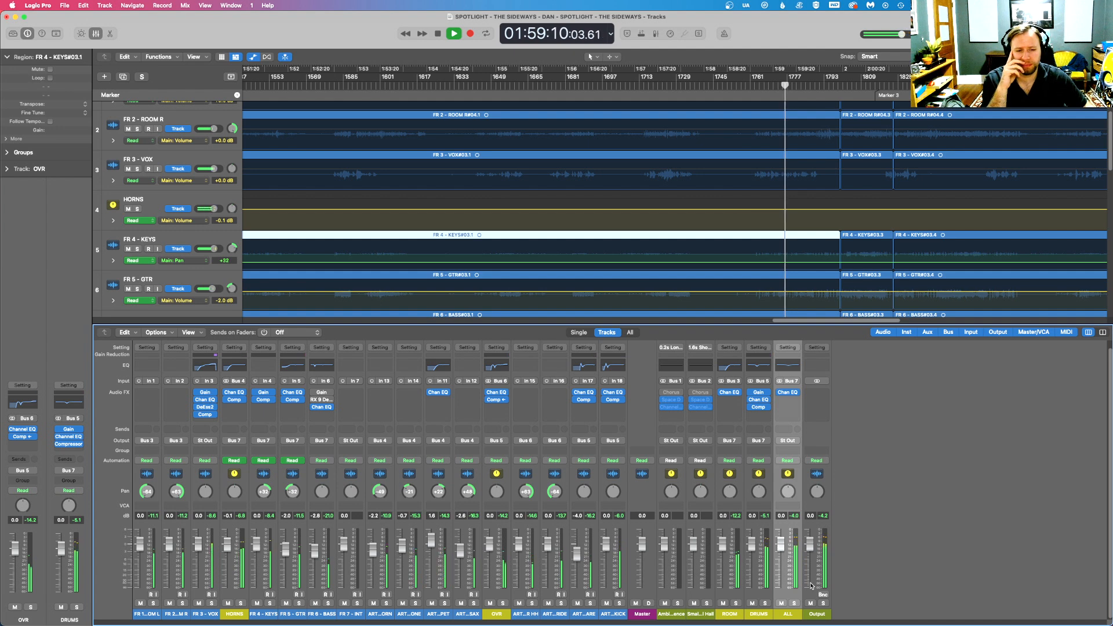
- Set the ROOM channel's level to -6 dB
double_click(722, 516)
text(-6)
key(Return)
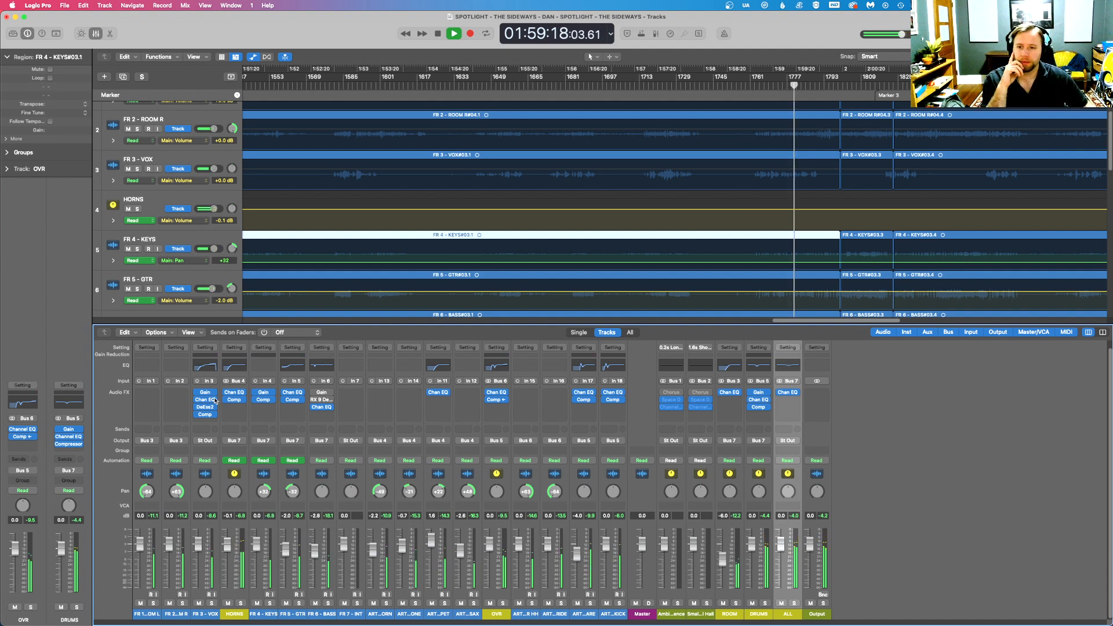
- Check the compressor on FR 3 - VOX and briefly audition DRUMS in solo
click(205, 415)
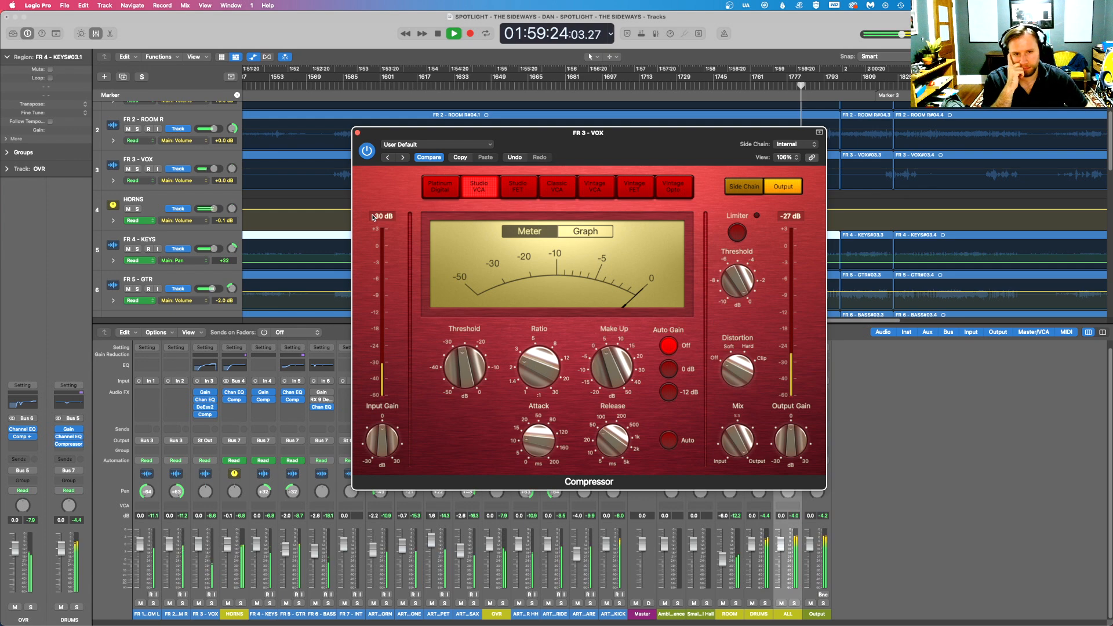
click(357, 132)
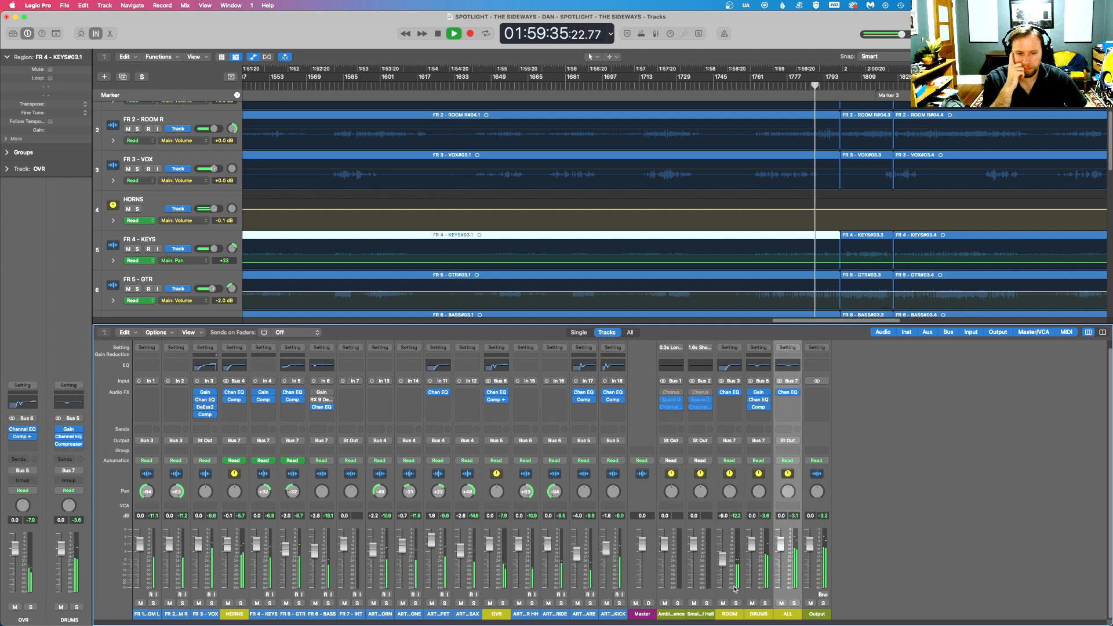
click(764, 604)
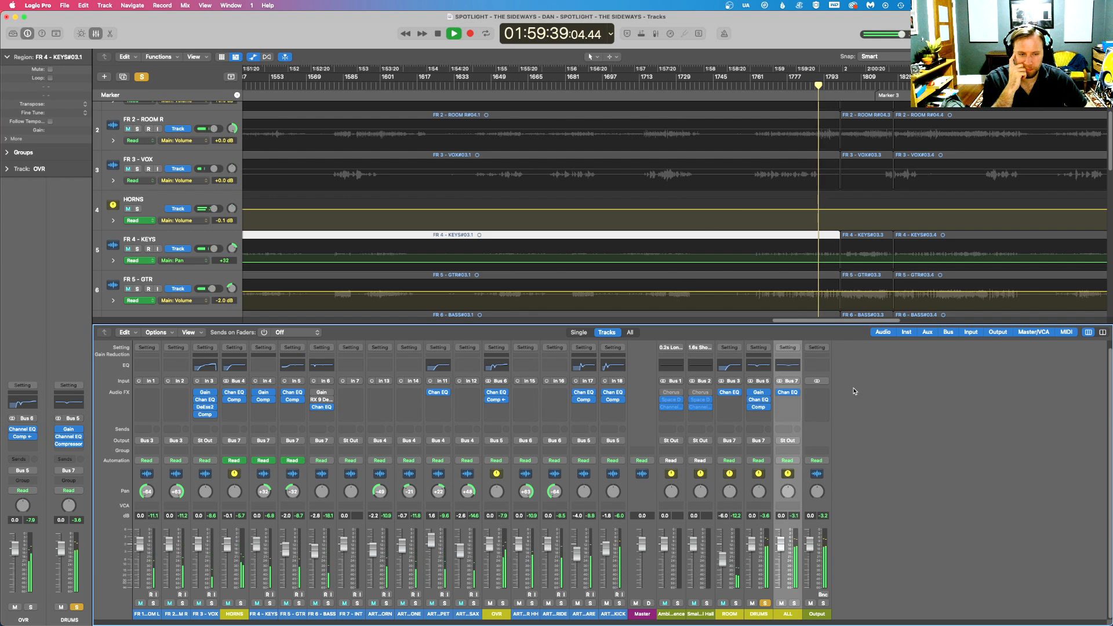
click(764, 603)
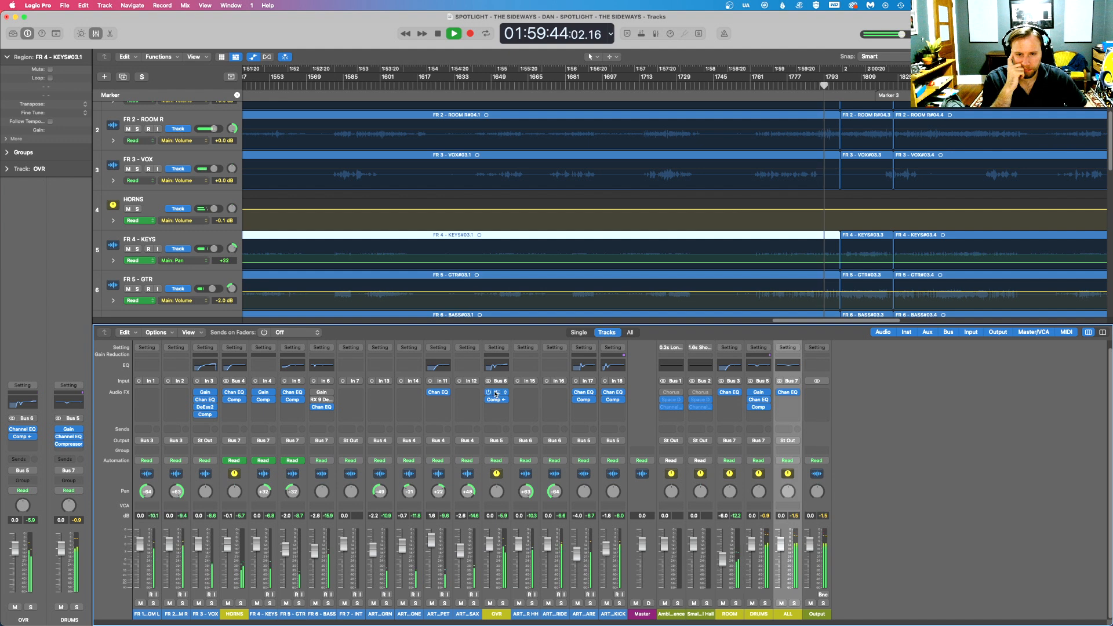
- Solo OVR, check its existing EQ curve, and insert a second stereo Channel EQ above it
click(497, 392)
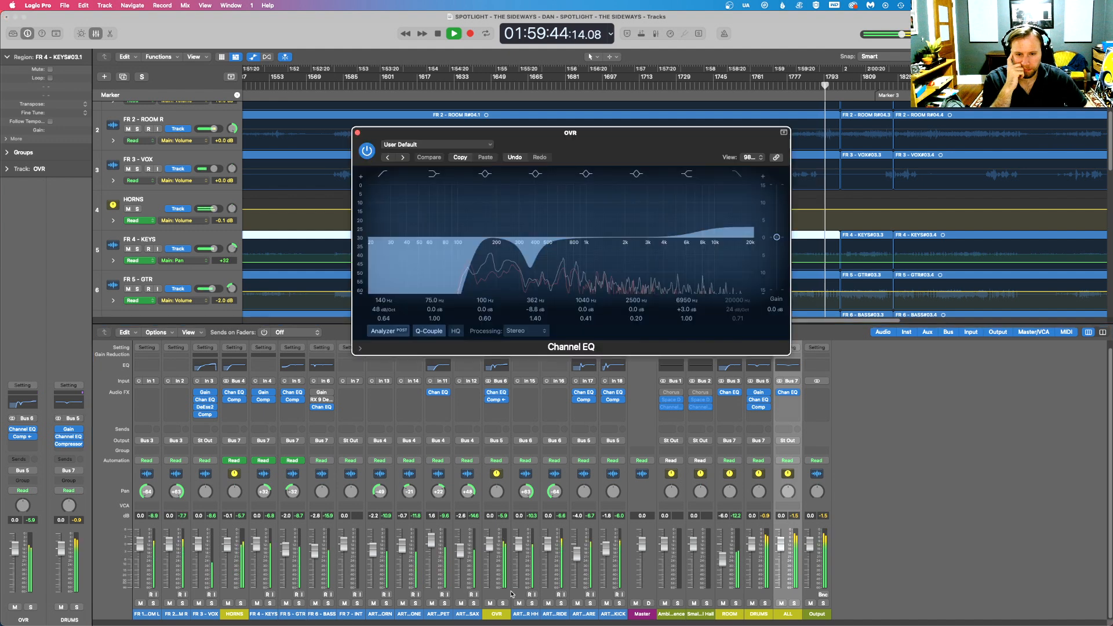
click(503, 603)
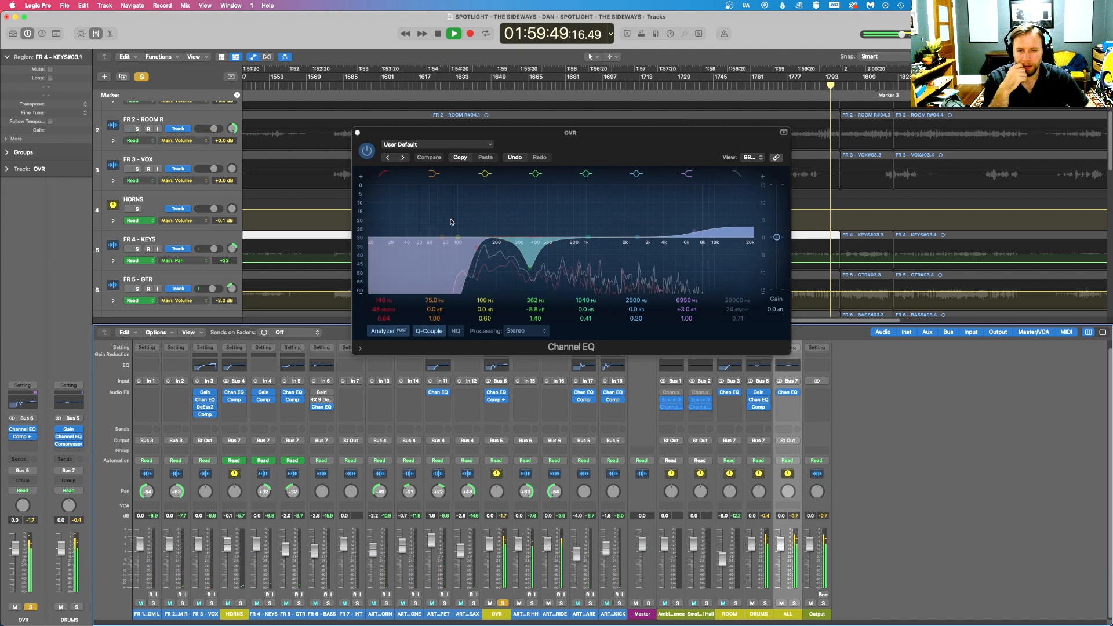
click(501, 393)
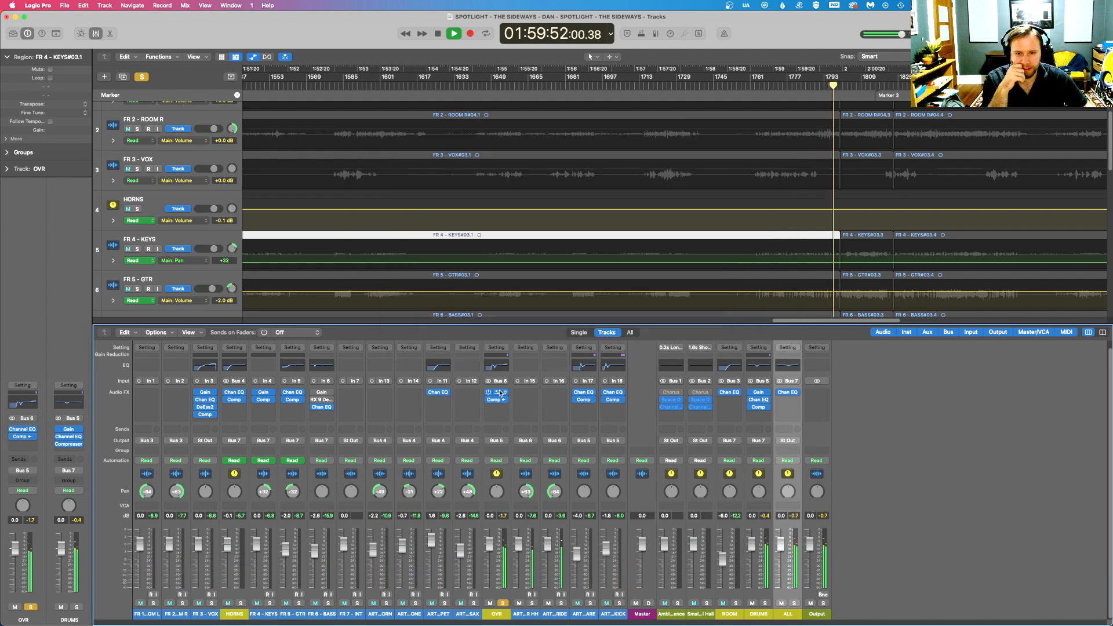
click(500, 393)
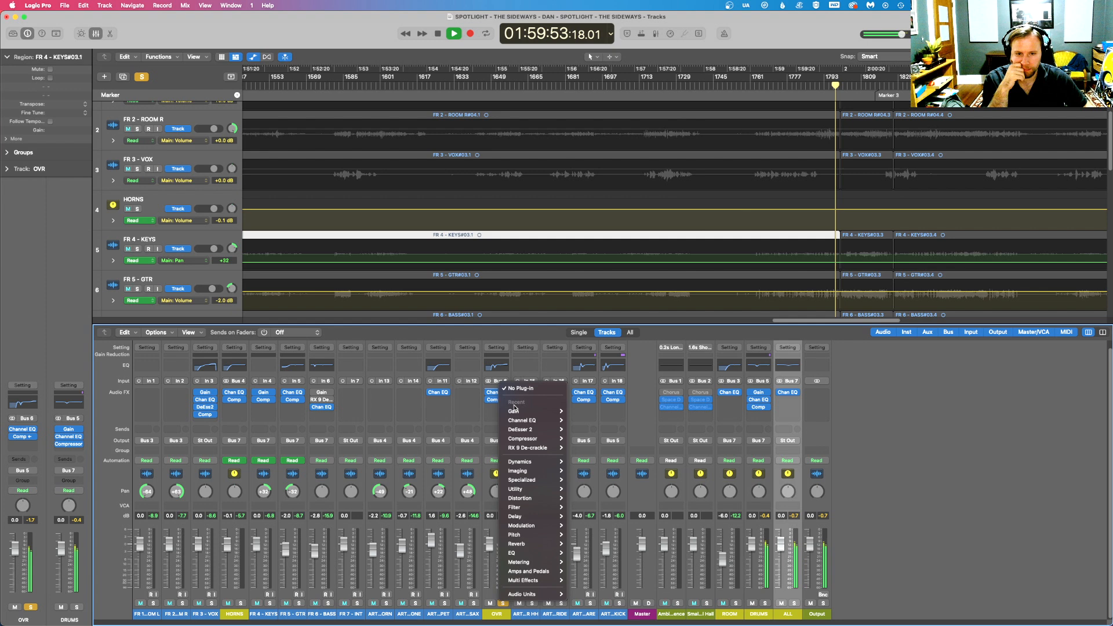
mouse_move(563, 422)
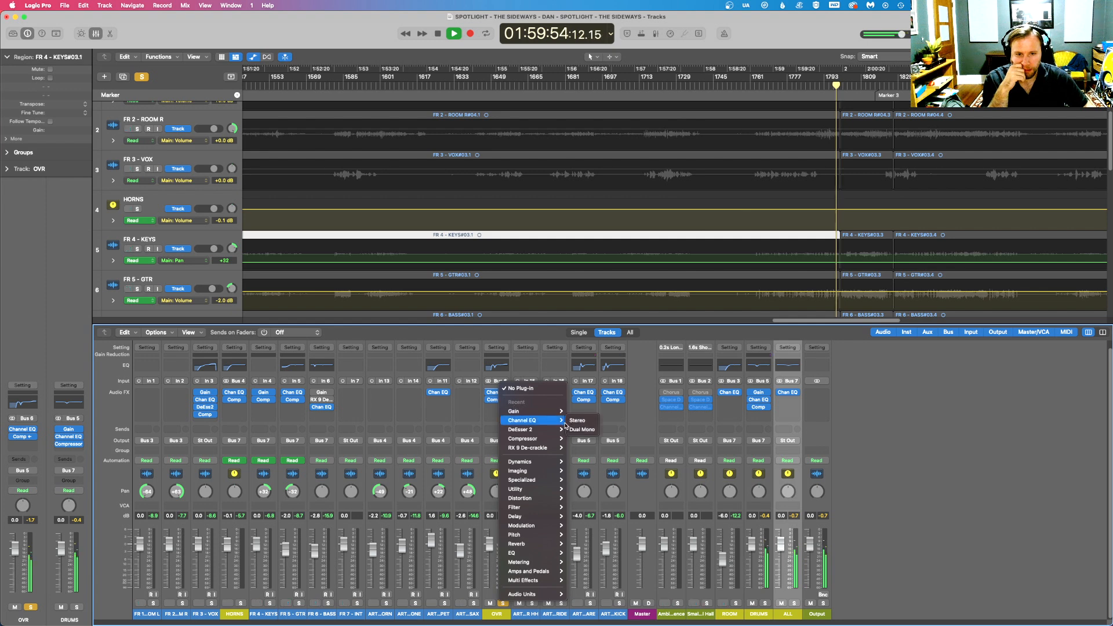
click(574, 420)
- Set the new OVR EQ to process Left Only and add a low cut at 177 Hz, 48 dB/Oct, with a Q of 0.60
click(522, 332)
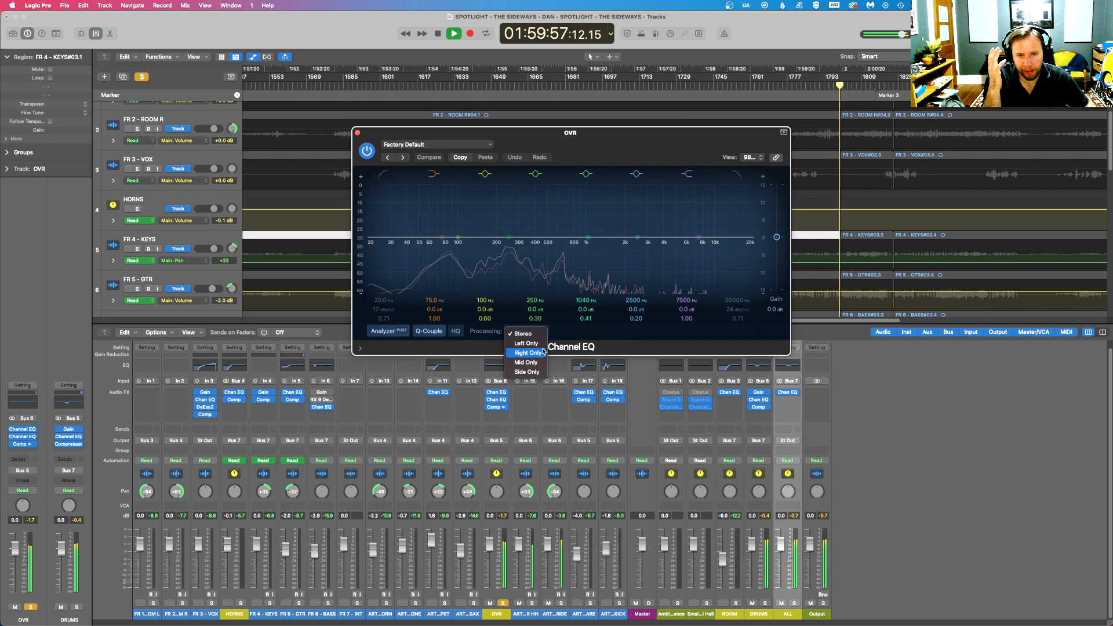
click(526, 343)
drag(370, 238, 482, 246)
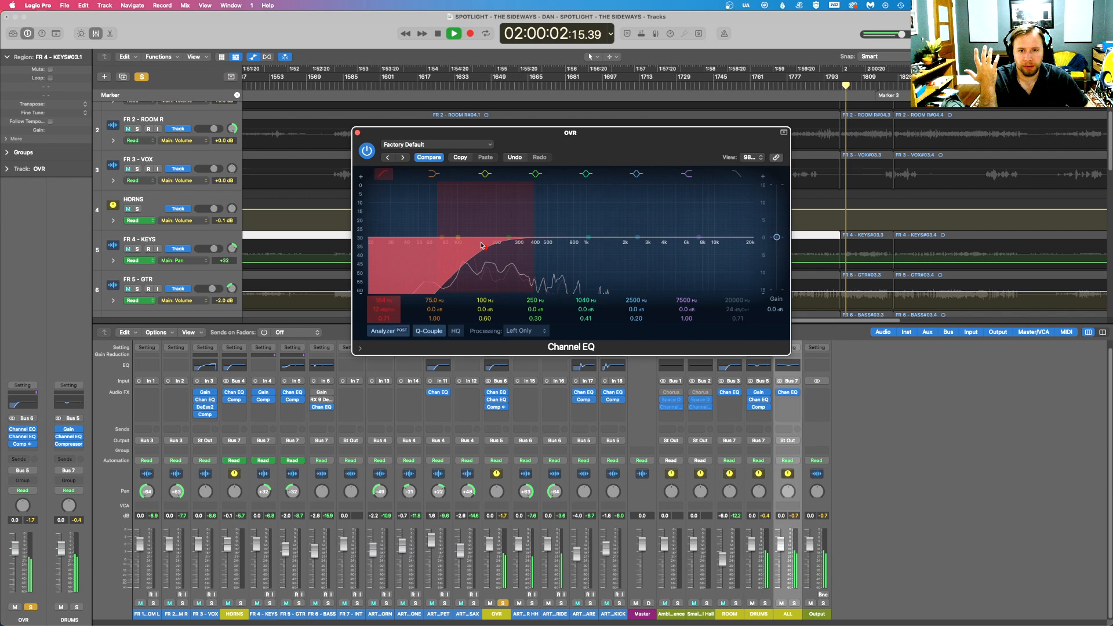
drag(481, 245, 485, 251)
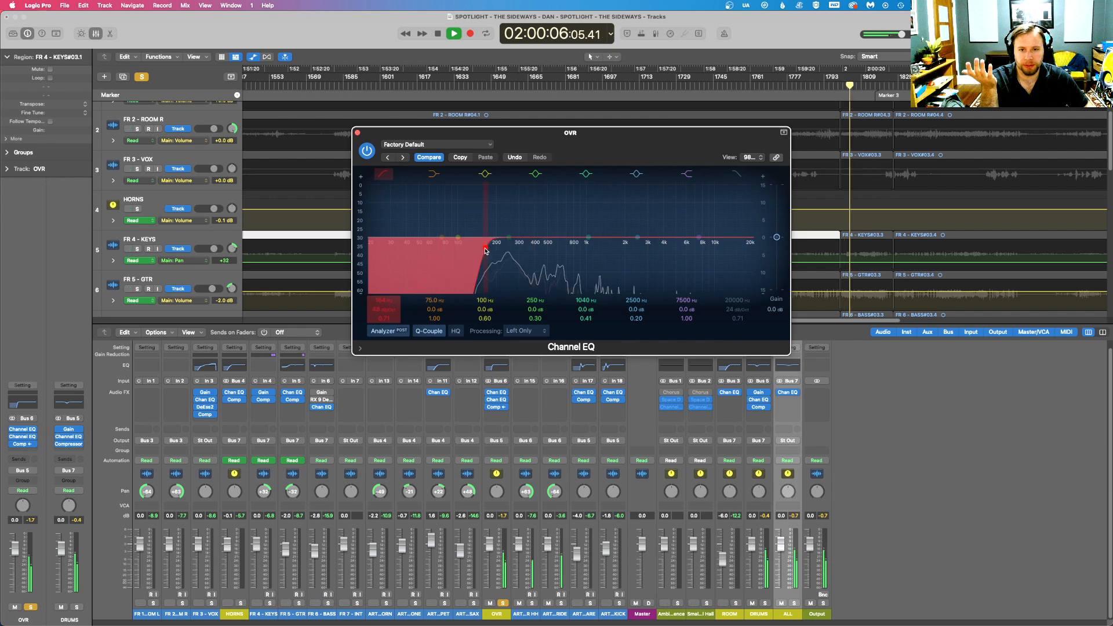
drag(486, 250, 518, 253)
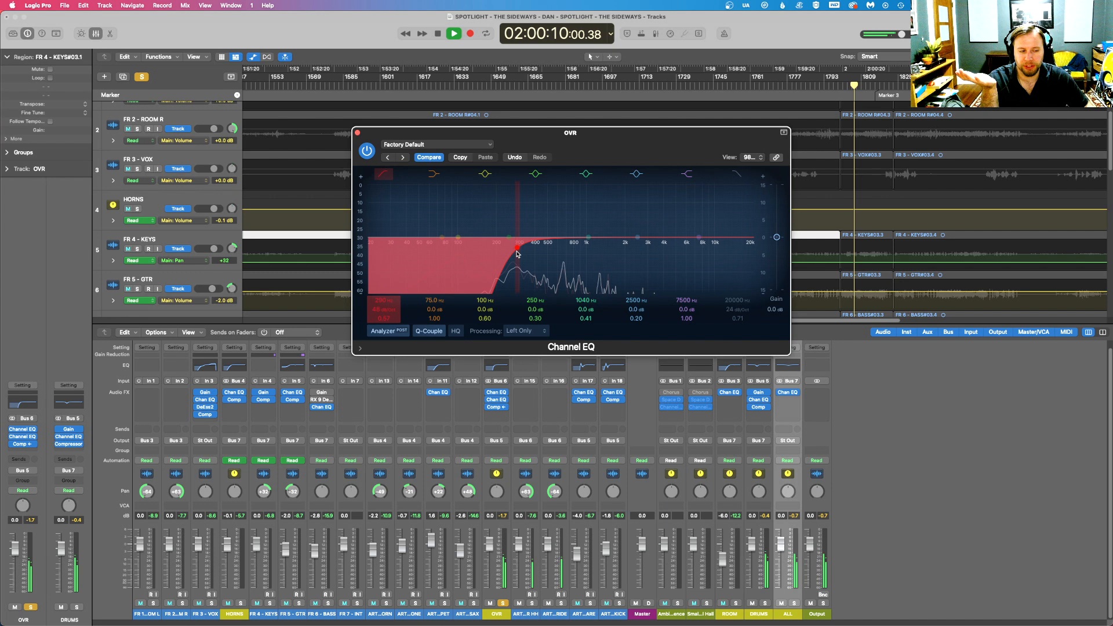
drag(518, 253, 501, 253)
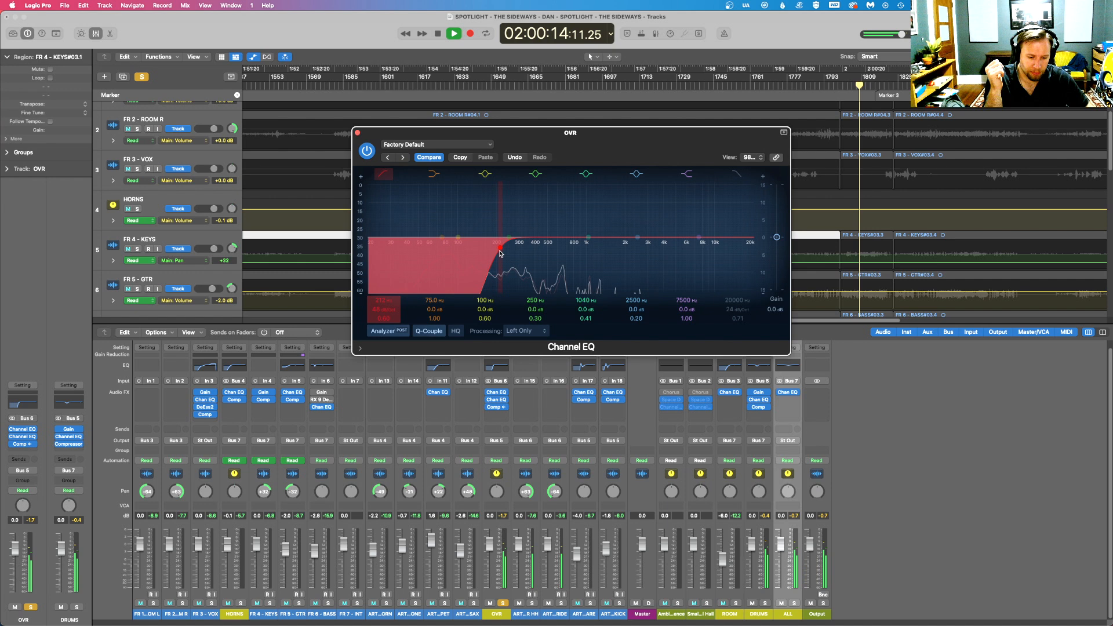
drag(501, 252, 493, 254)
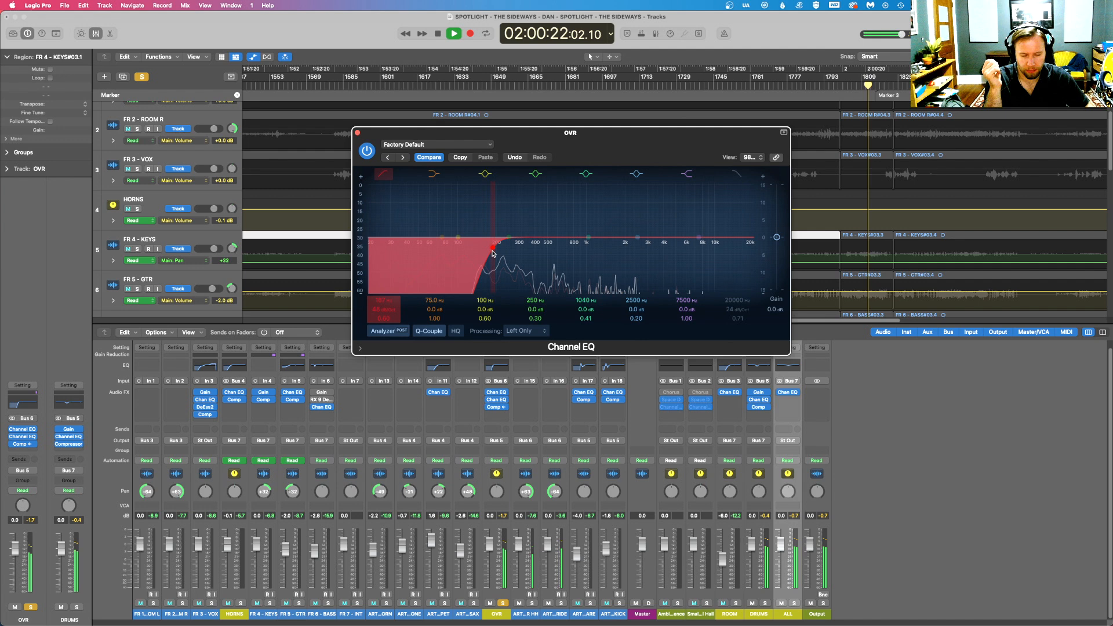
drag(493, 254, 488, 253)
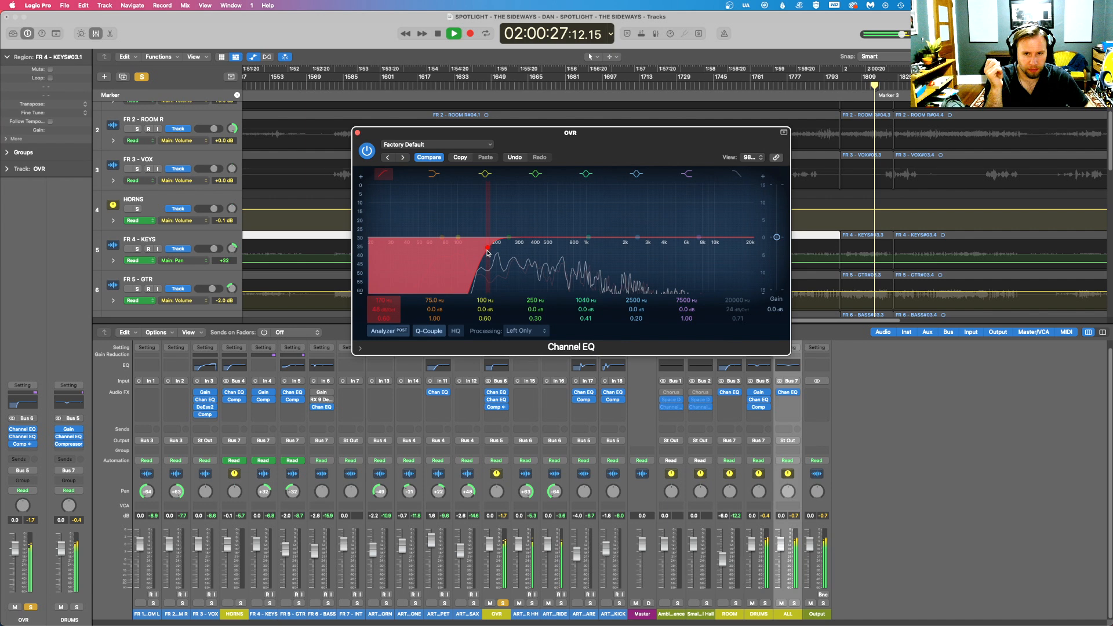
- Unsolo OVR, check the mix setting on its compressor, and close the plug-in windows
click(503, 604)
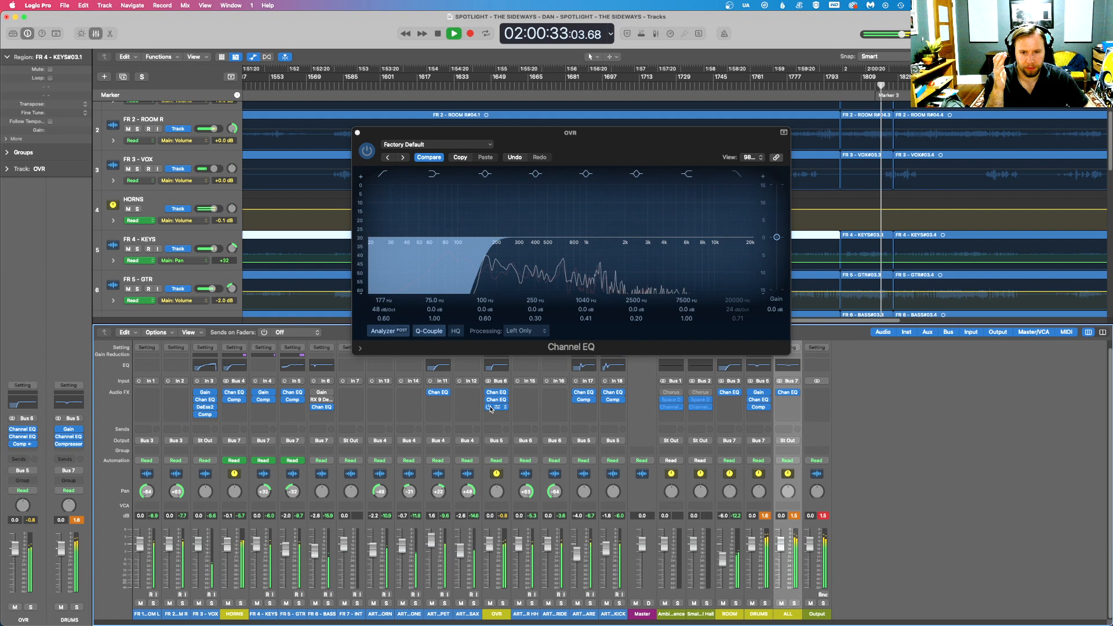
click(491, 407)
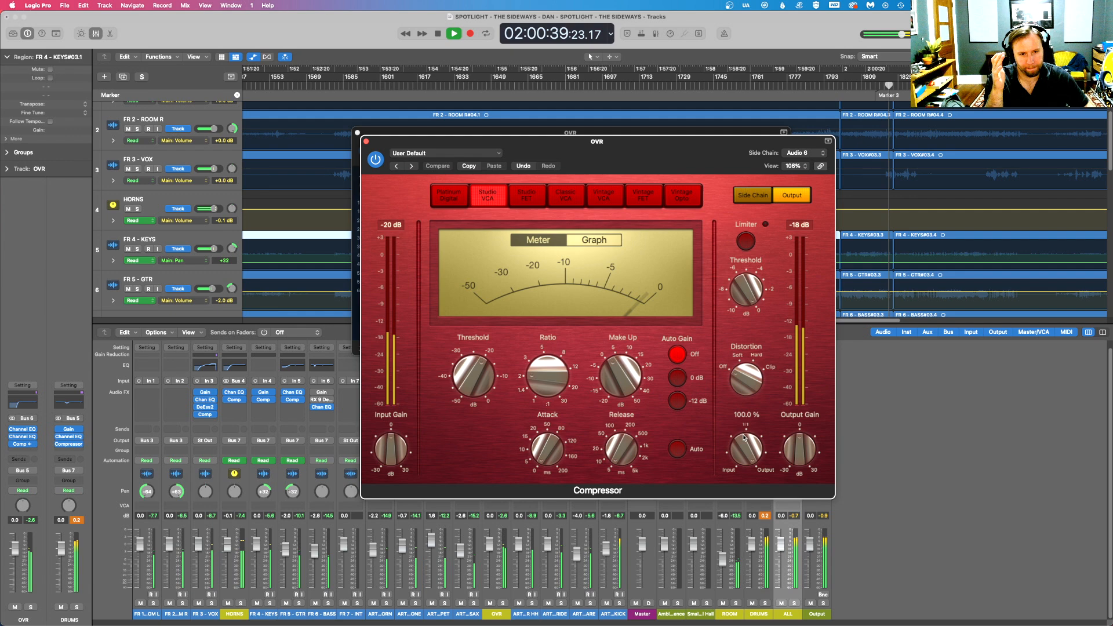
key(super+w)
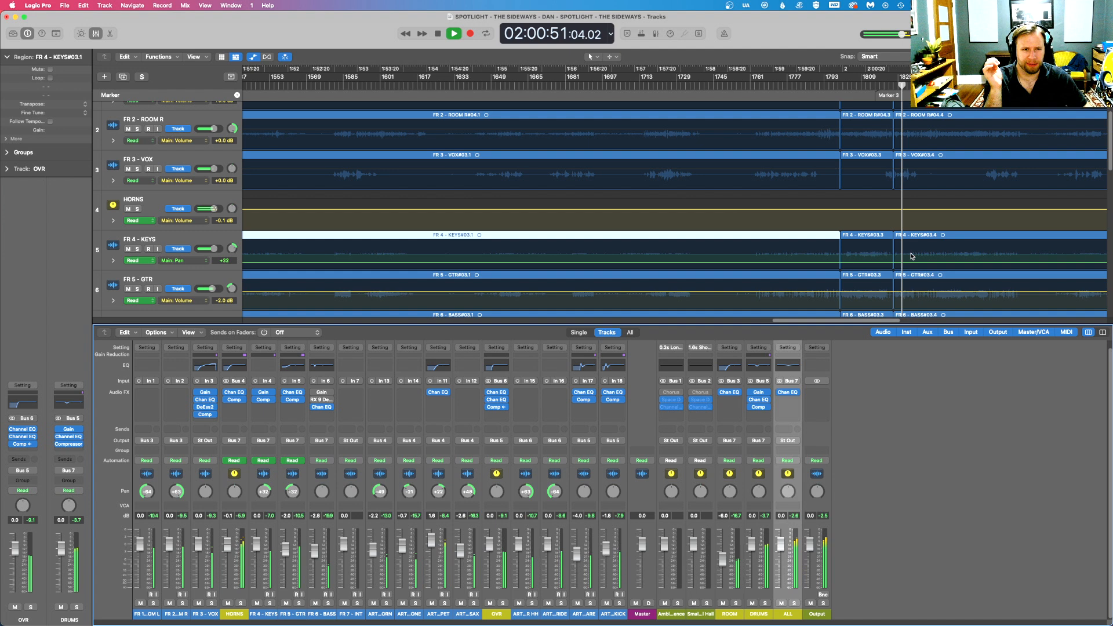
- Stop playback and give the Output a Channel EQ with a +3.1 dB high shelf at 3060 Hz and a 48 dB/Oct high cut at 18000 Hz
scroll(881, 249, up, 2)
key(space)
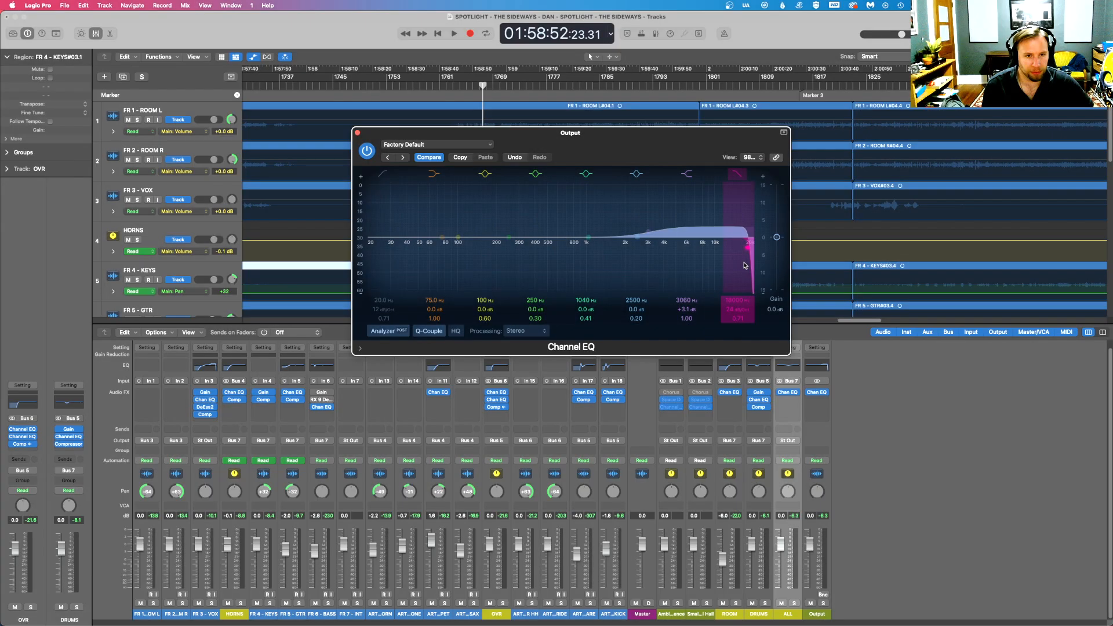
drag(531, 144, 550, 289)
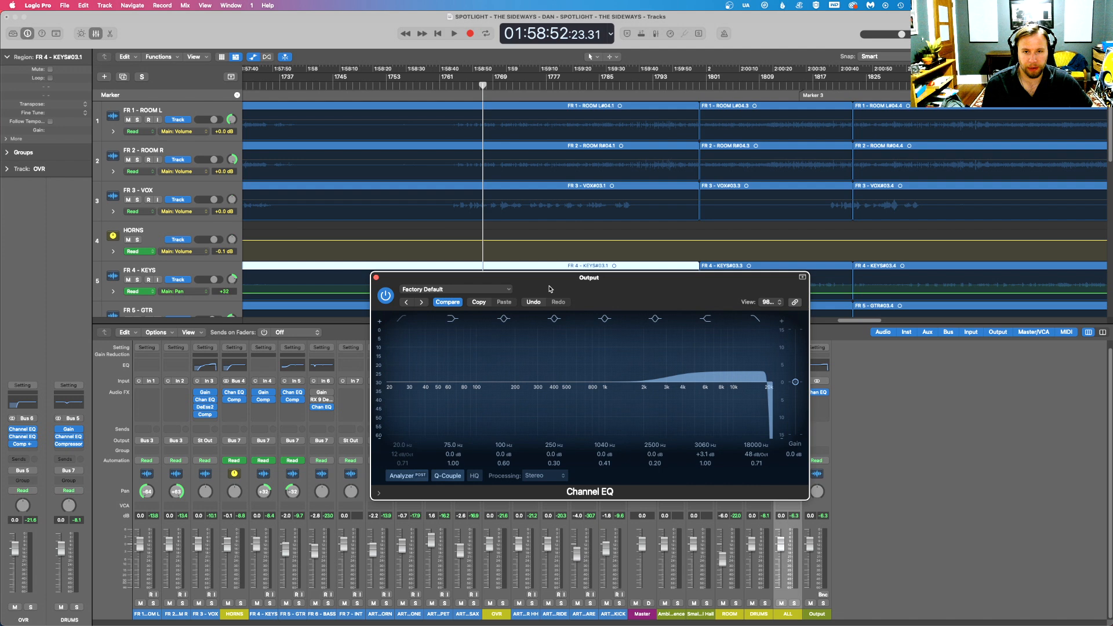
- Play the mix to check the Output EQ by ear, and close the EQ window
key(space)
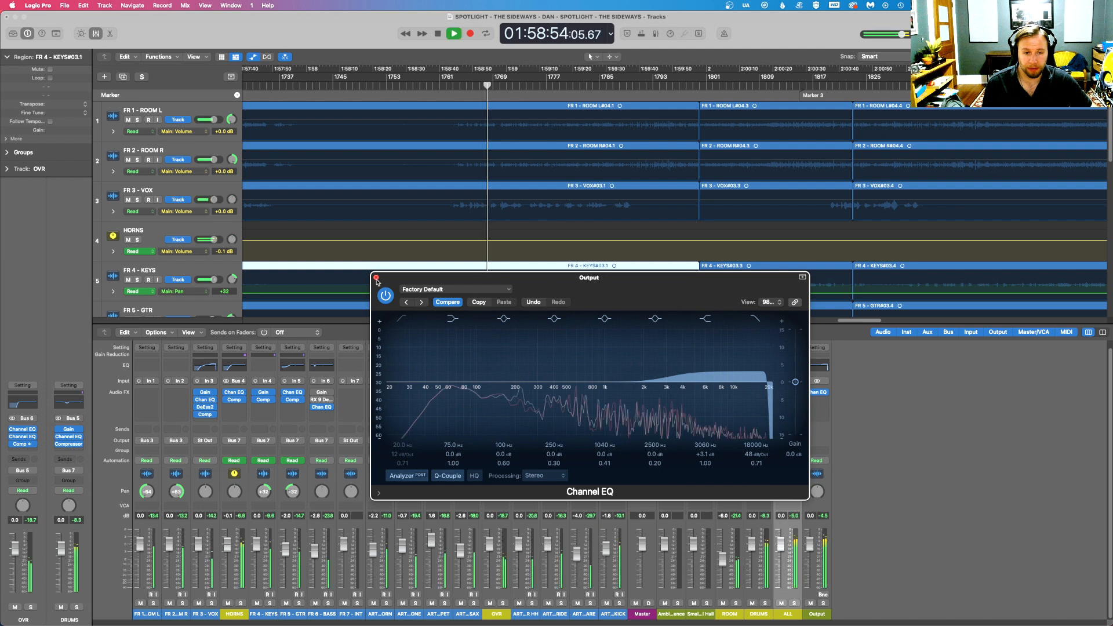
key(space)
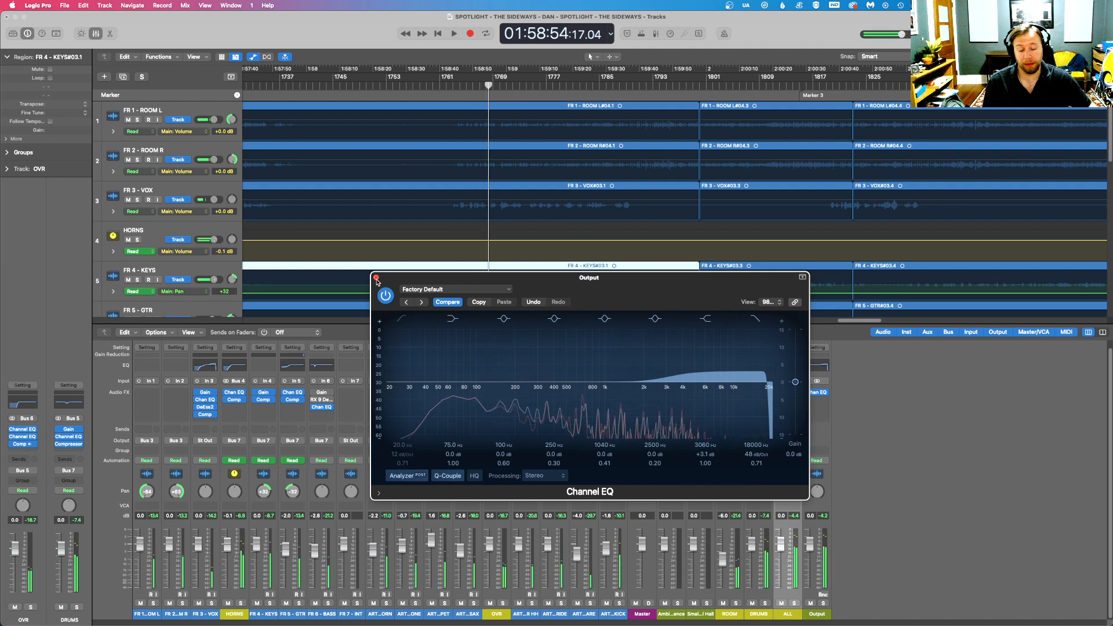
key(space)
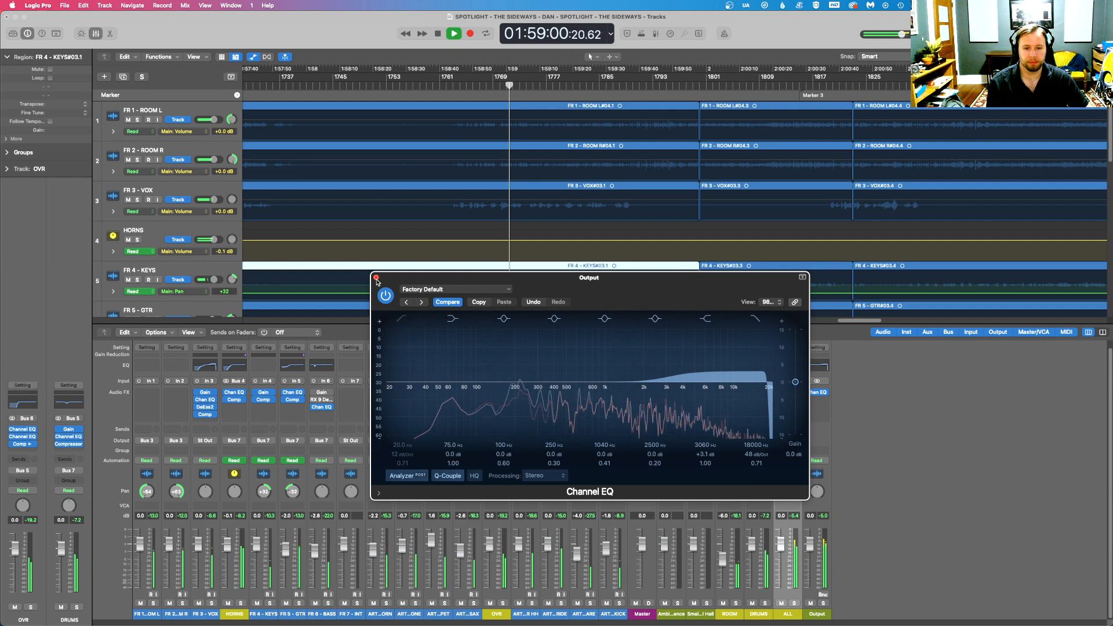
click(377, 278)
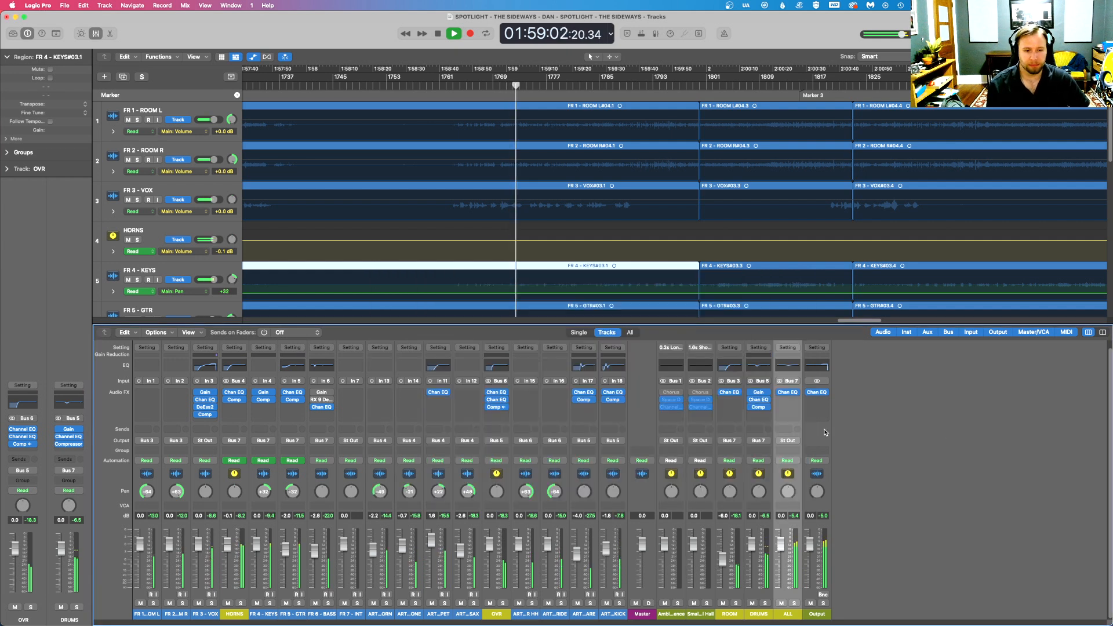
- Nudge the release on the DRUMS bus compressor and close its window
click(759, 407)
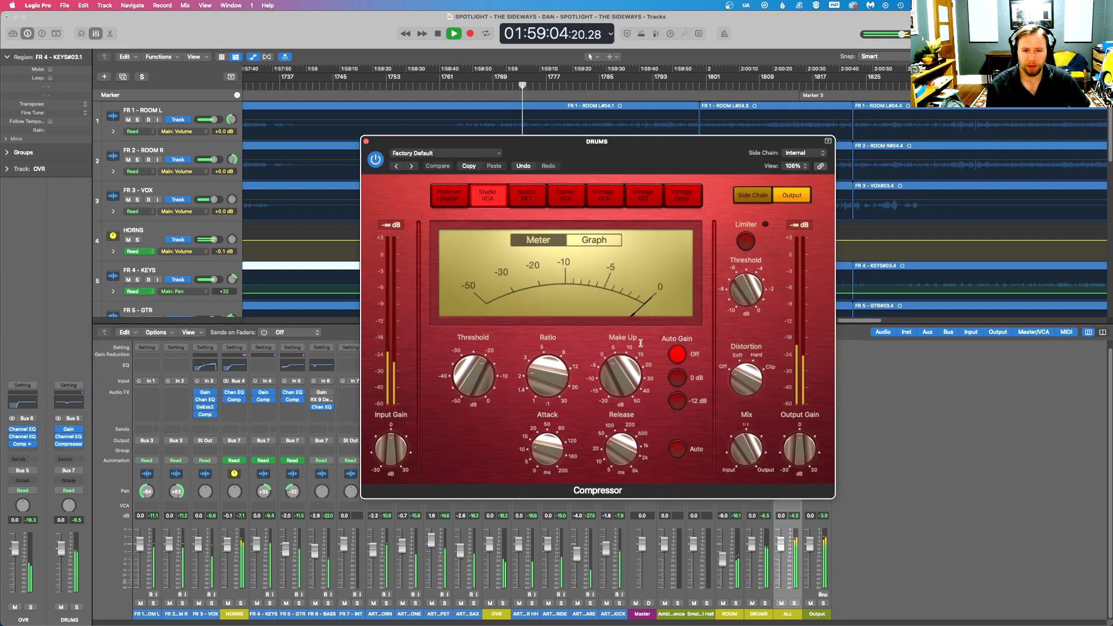
drag(610, 458, 611, 449)
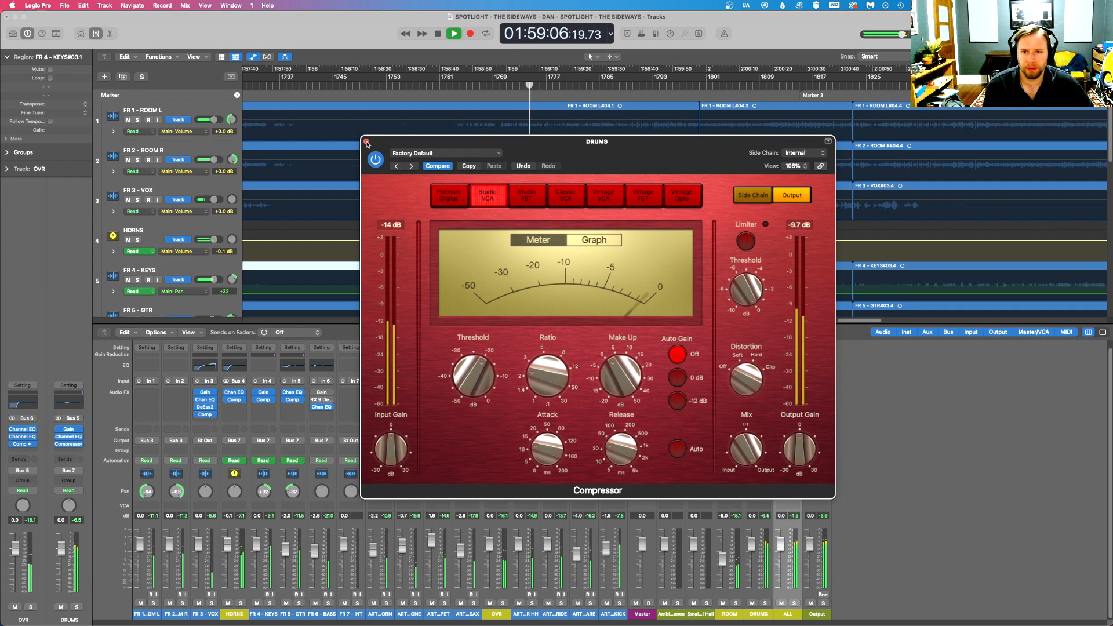
click(366, 142)
- Replay the mix from 01:58:56 and insert a mono Channel EQ between the Gain and compressor on FR 4 - KEYS
click(495, 86)
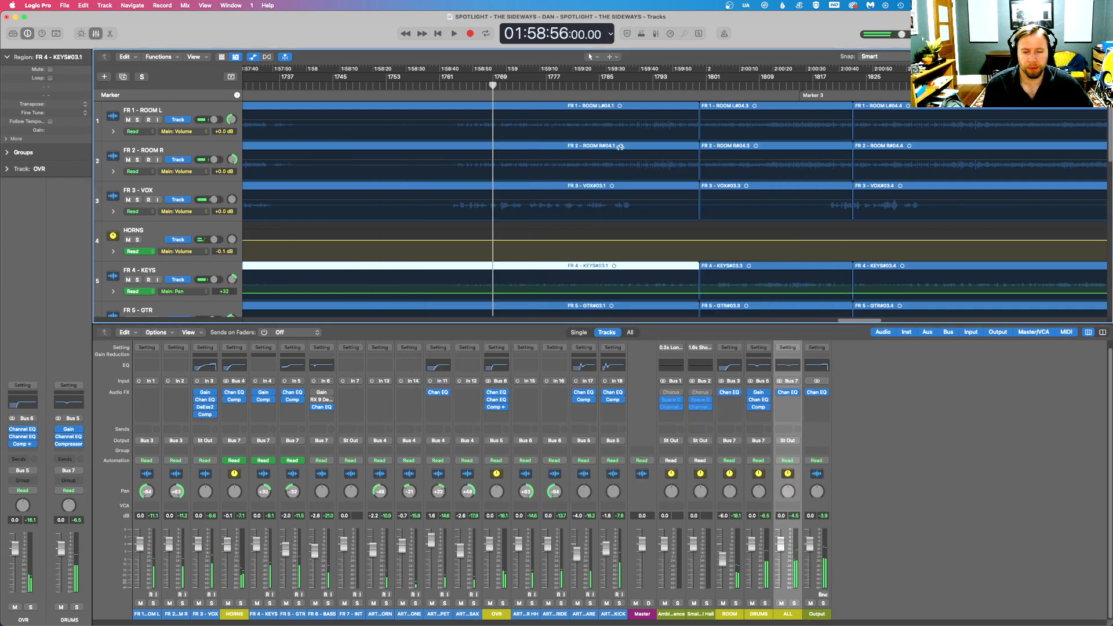
key(space)
scroll(621, 155, down, 6)
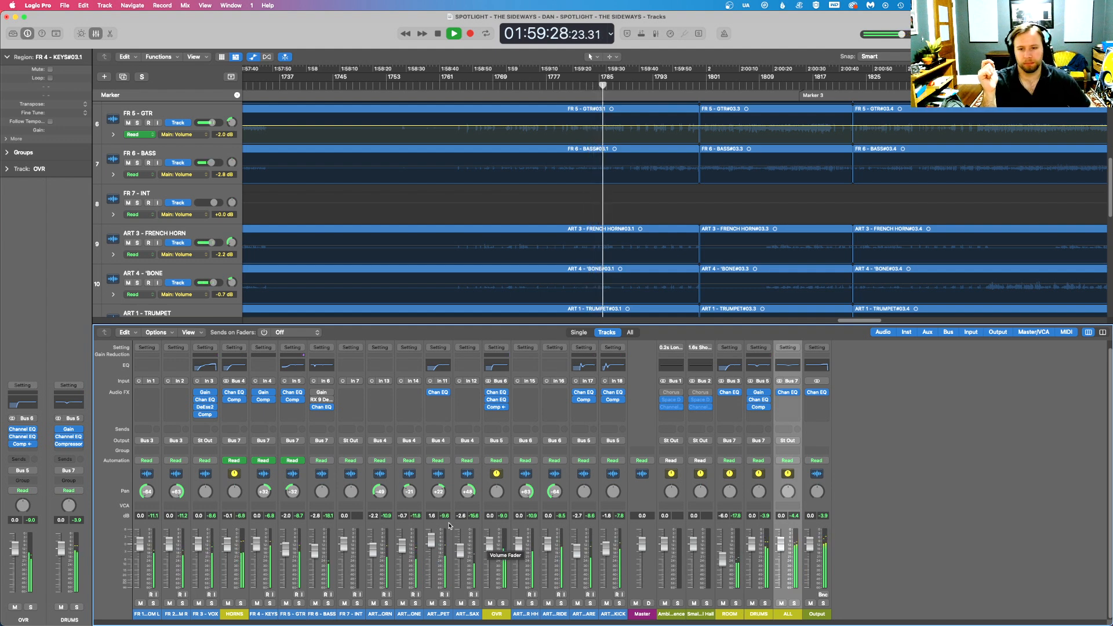
click(260, 410)
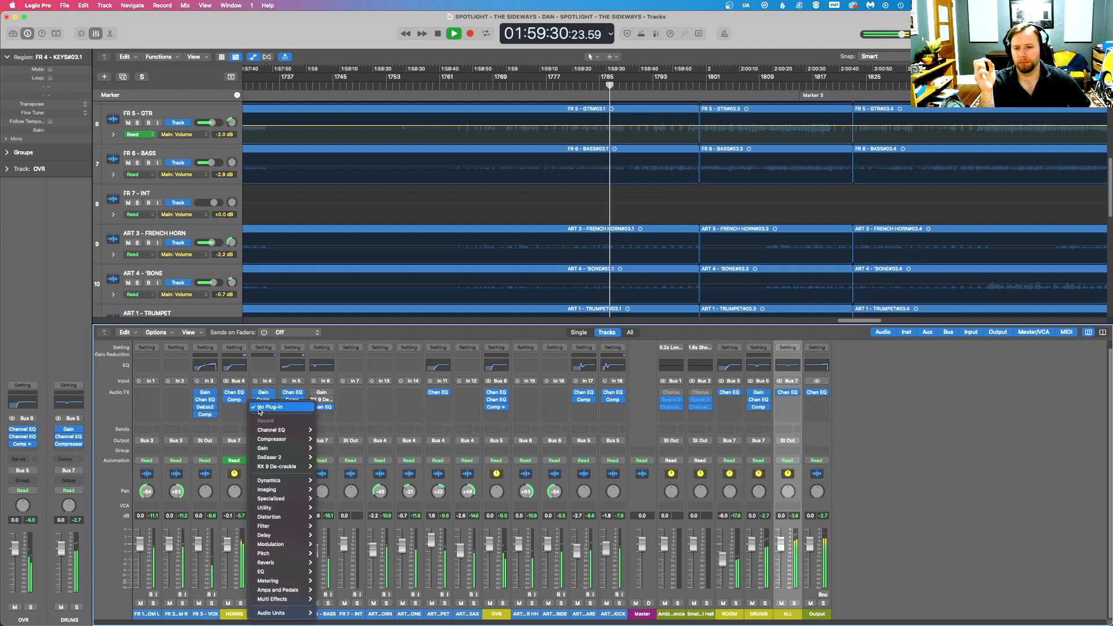
click(260, 408)
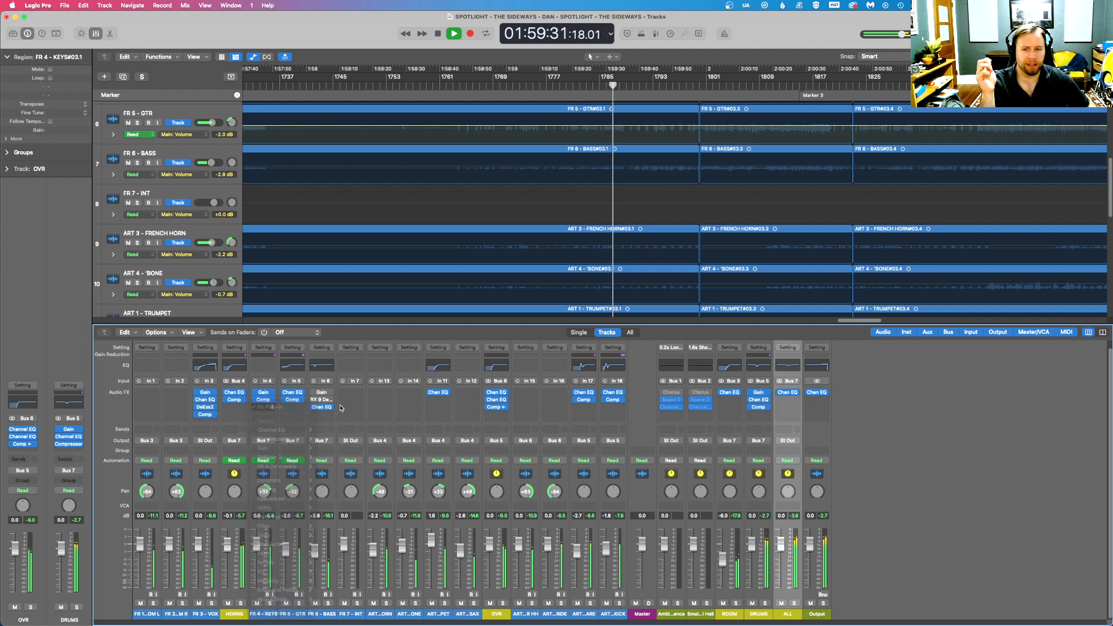
click(267, 399)
mouse_move(296, 411)
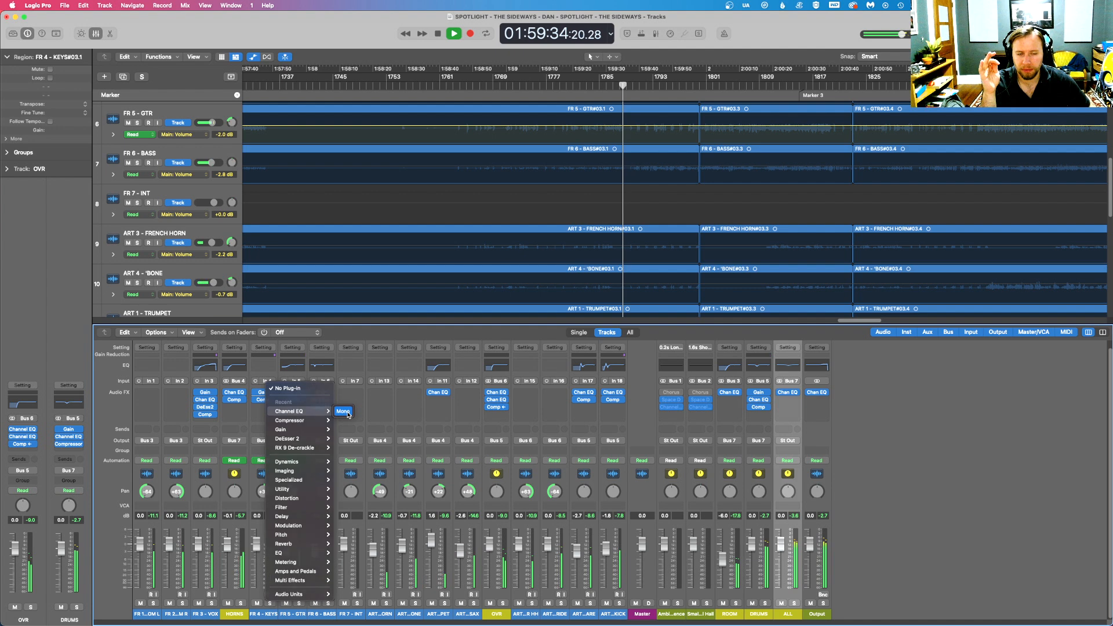
click(343, 412)
- Lower the keys EQ's low shelf to -4.5 dB at 156 Hz and close the EQ
drag(442, 204, 488, 227)
drag(575, 142, 671, 282)
drag(578, 381, 573, 373)
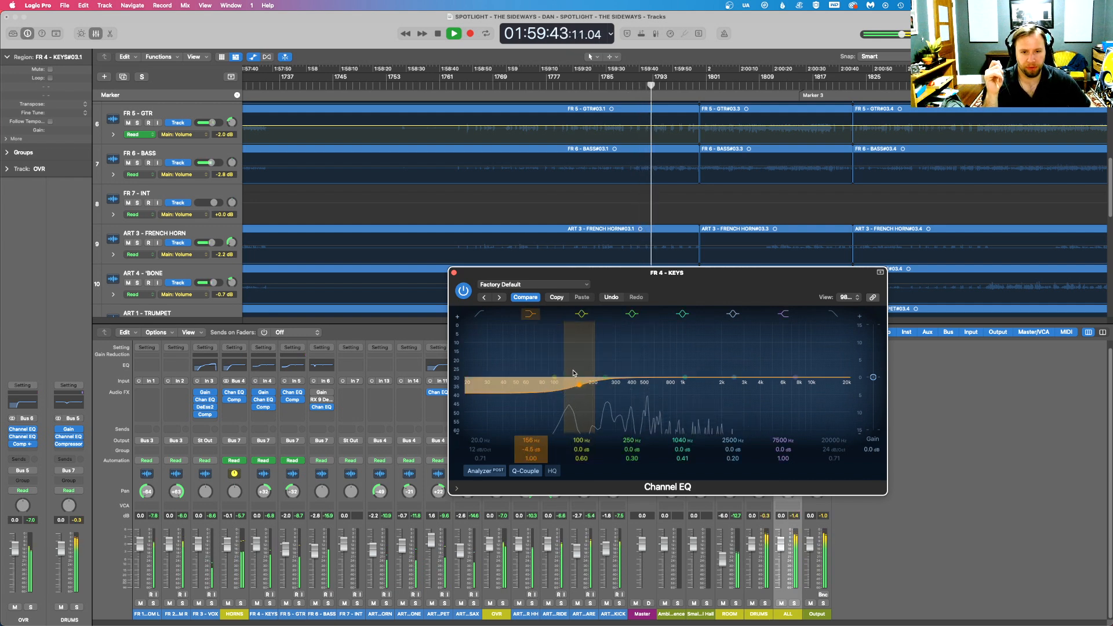
click(454, 273)
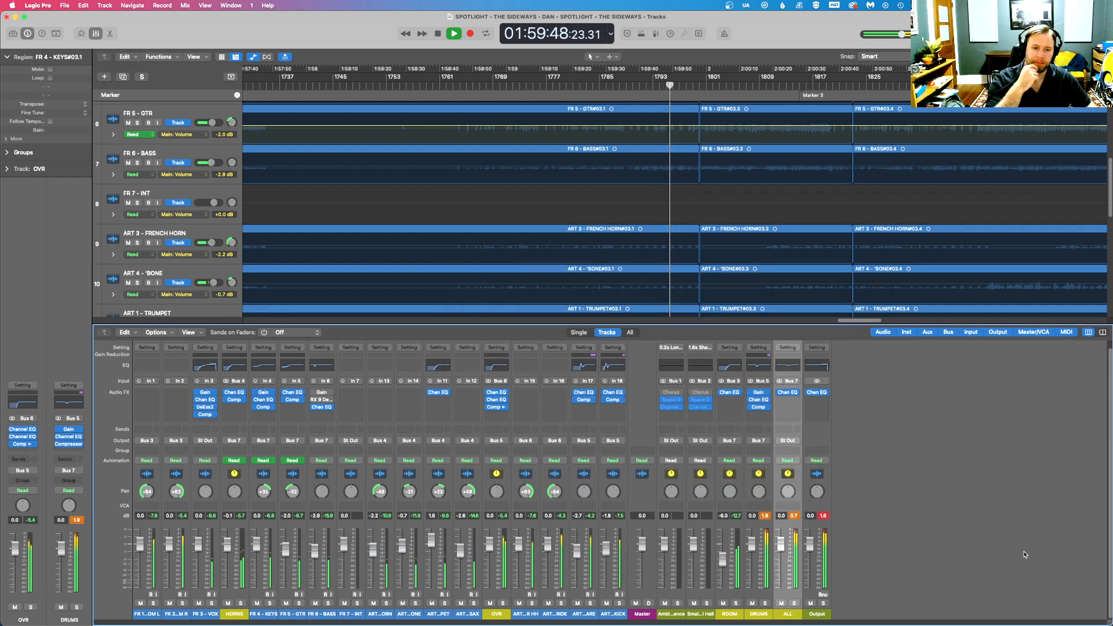
- Turn on the limiter in the DRUMS bus compressor and close the plug-in
click(760, 407)
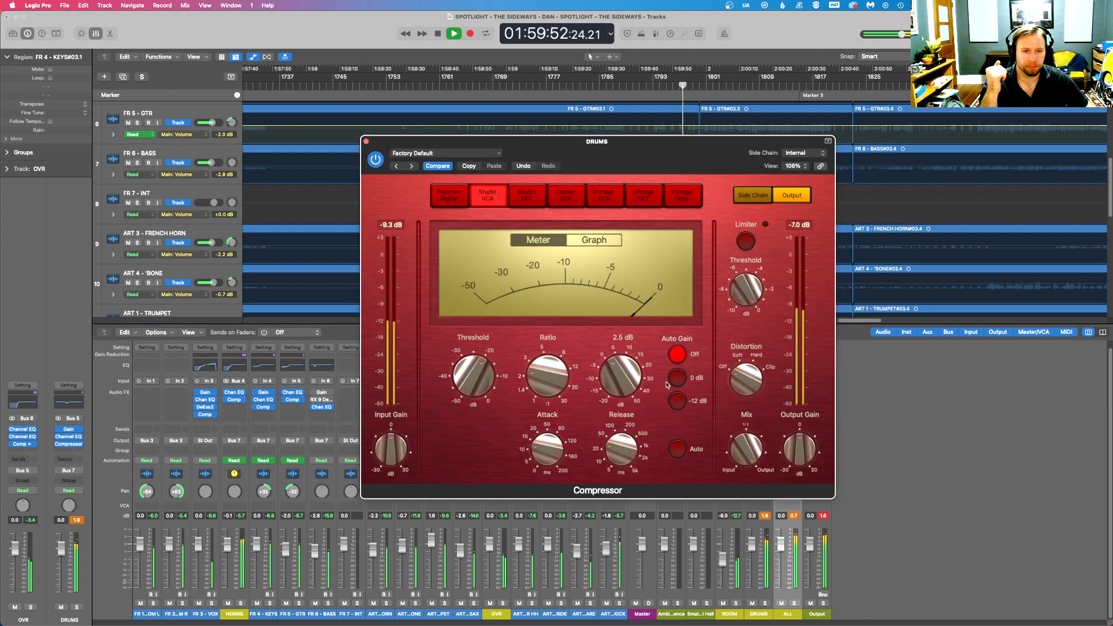
click(750, 240)
click(366, 142)
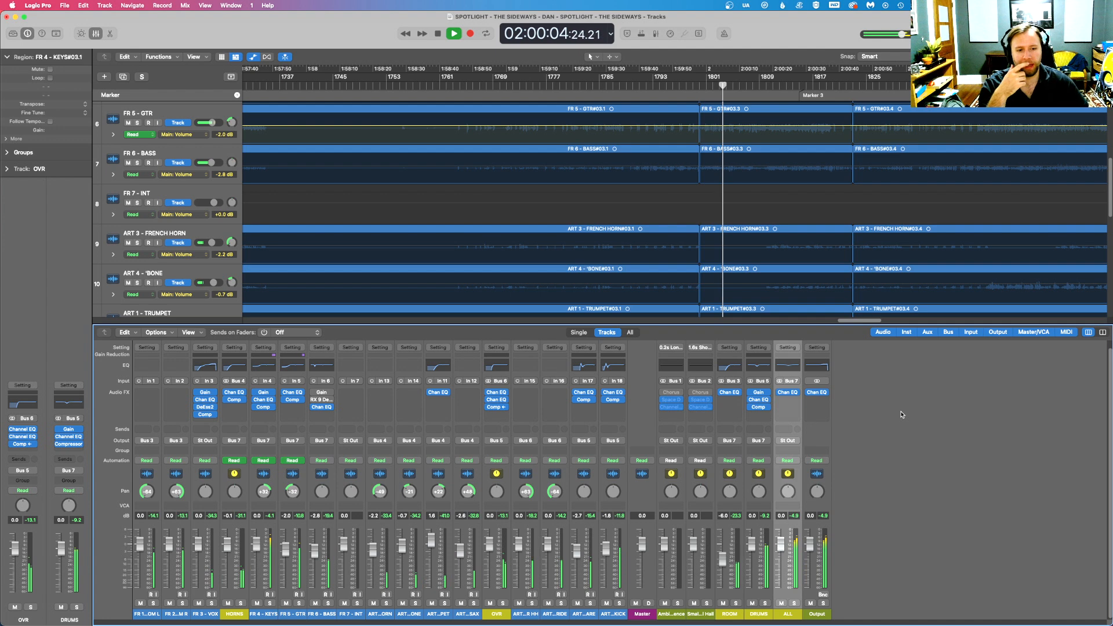
- Set the FR 6 - BASS channel volume to 0 dB
scroll(752, 172, up, 4)
scroll(752, 172, up, 3)
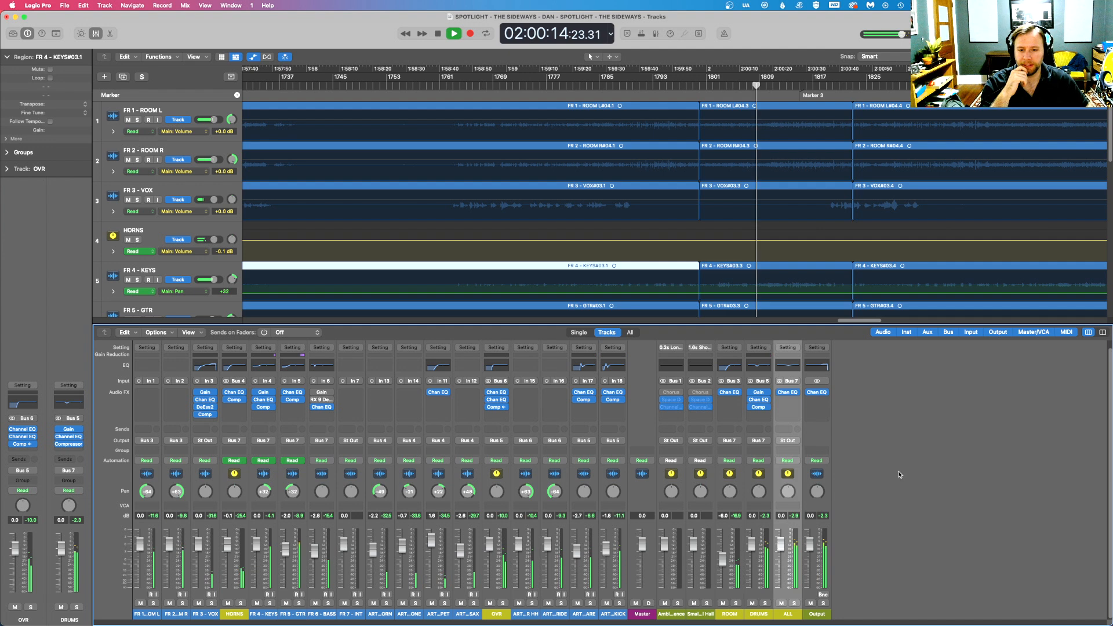
double_click(316, 516)
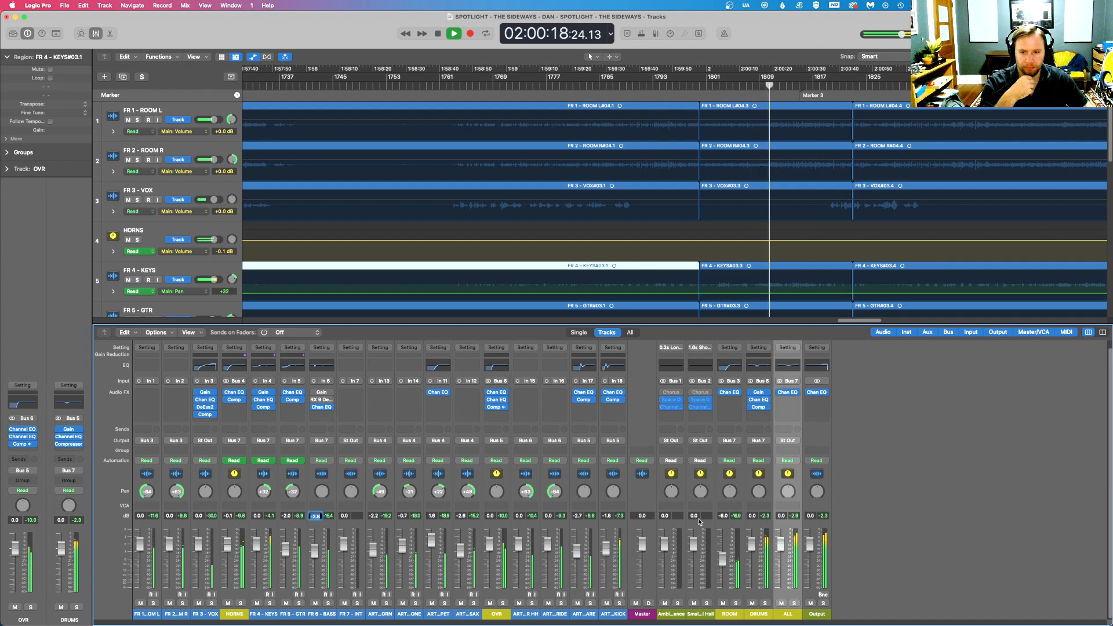
text(0)
key(Return)
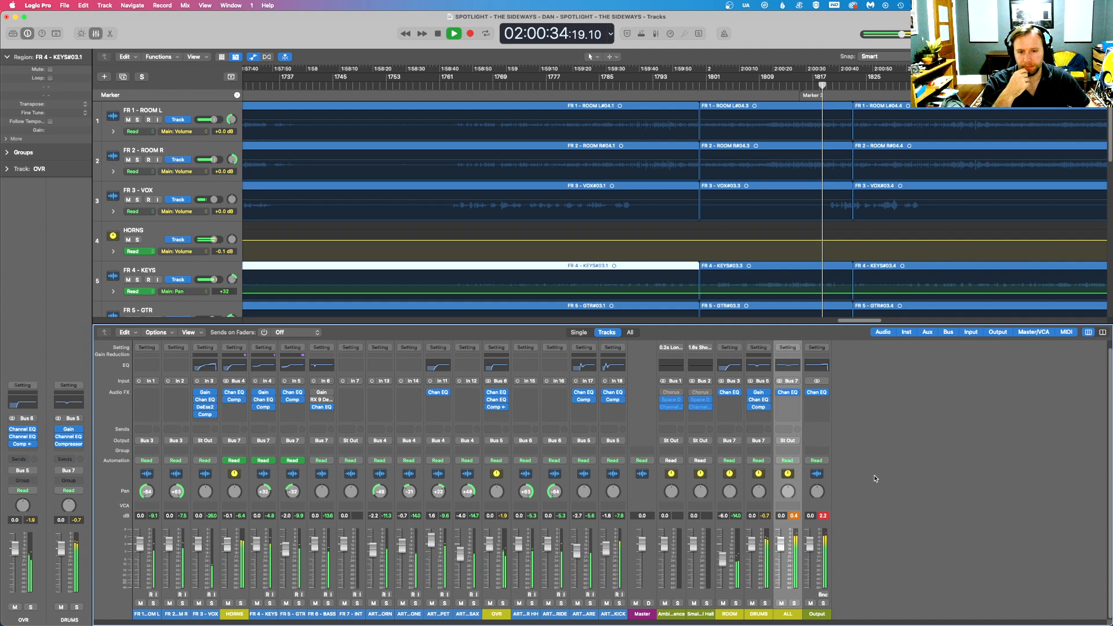
- Solo FR 6 - BASS, replay it from about 02:00:20, and check its RX 9 De-crackle settings
click(328, 604)
scroll(748, 180, down, 5)
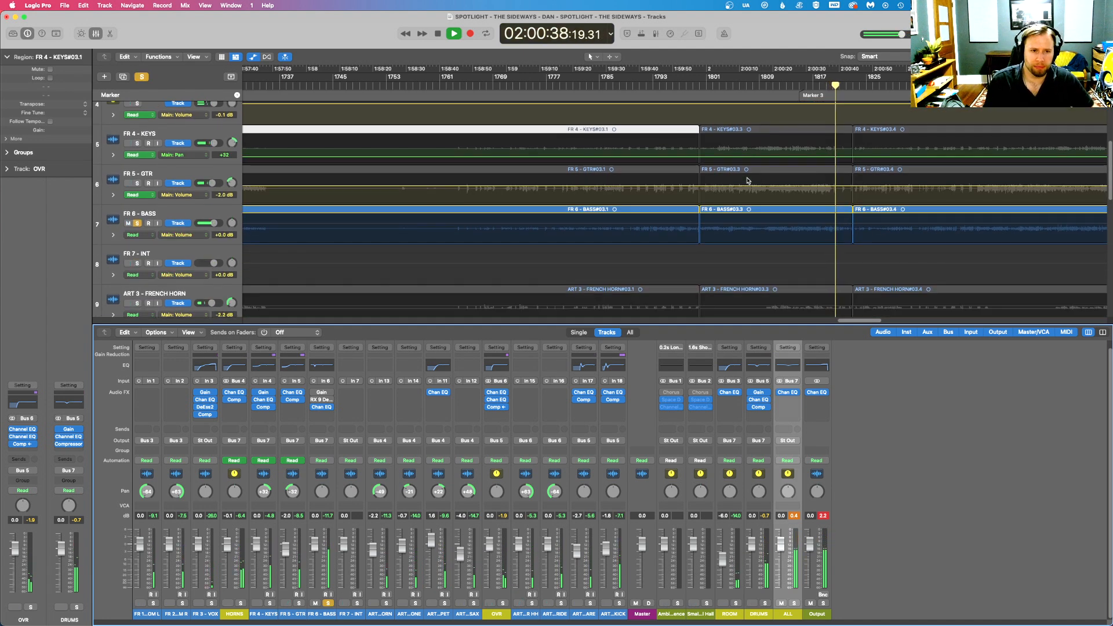
click(772, 84)
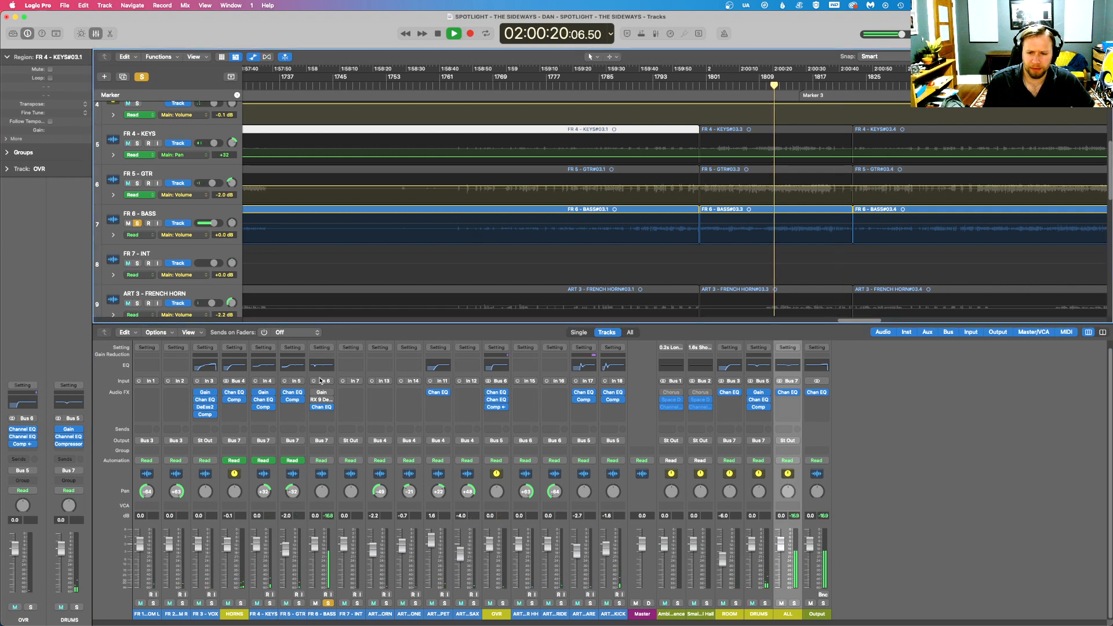
click(322, 400)
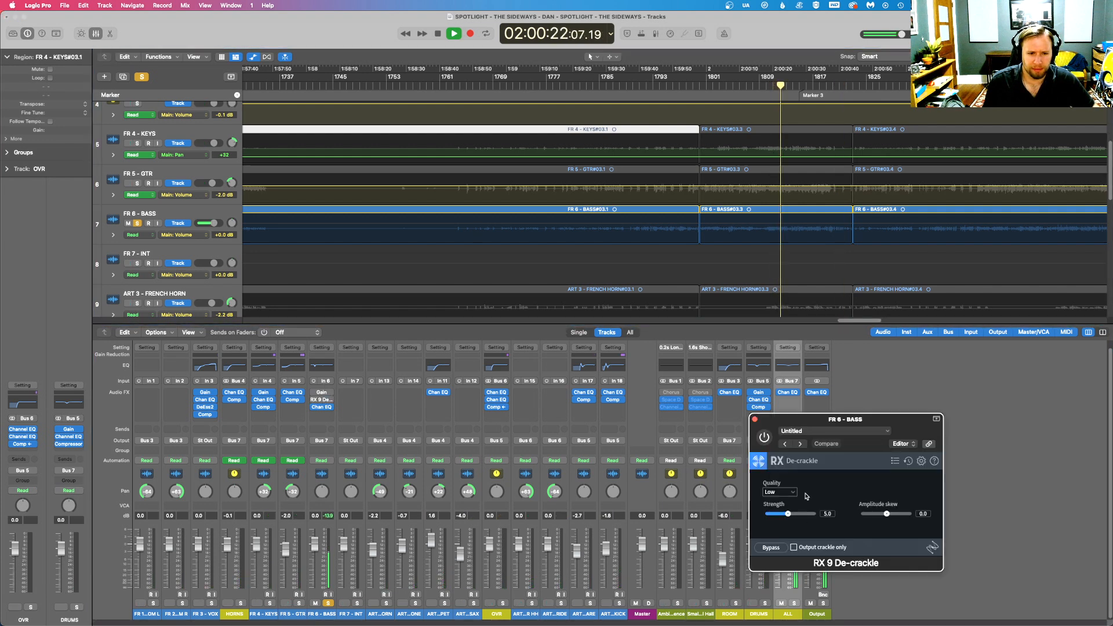
click(755, 419)
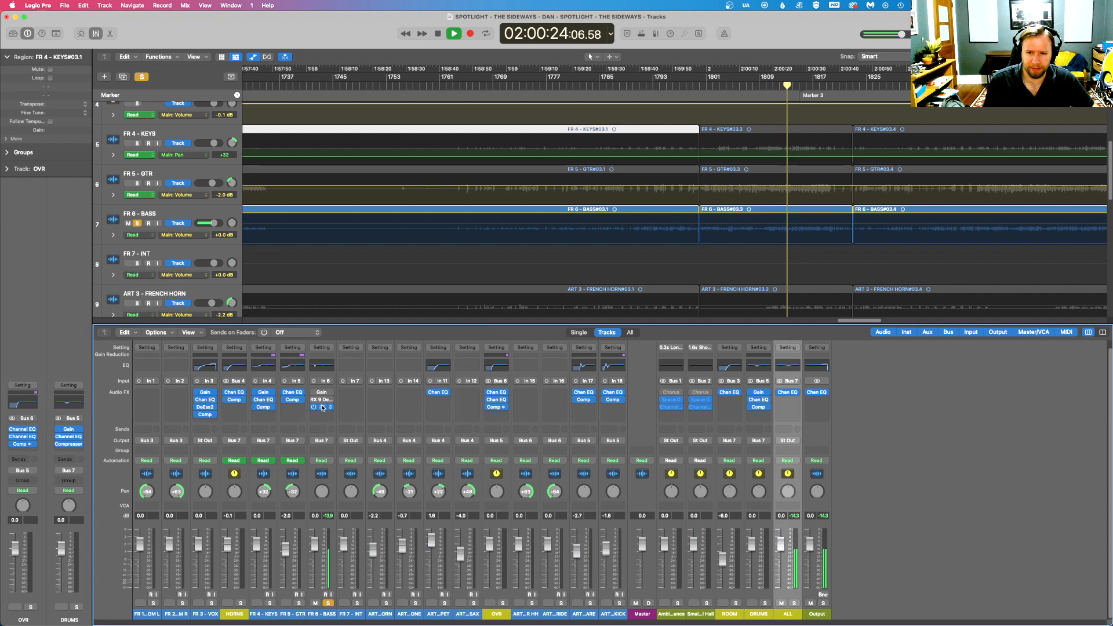
- Move RX 9 De-crackle to the start of the bass effects chain, before Gain, and enable it
drag(324, 400, 323, 408)
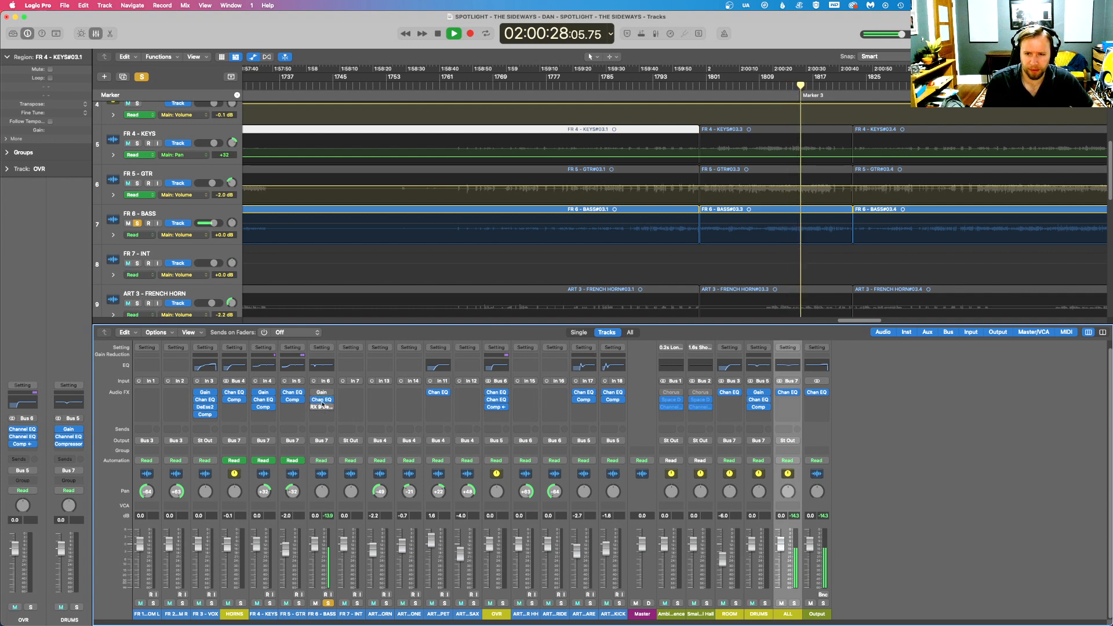
drag(322, 407, 322, 393)
click(314, 393)
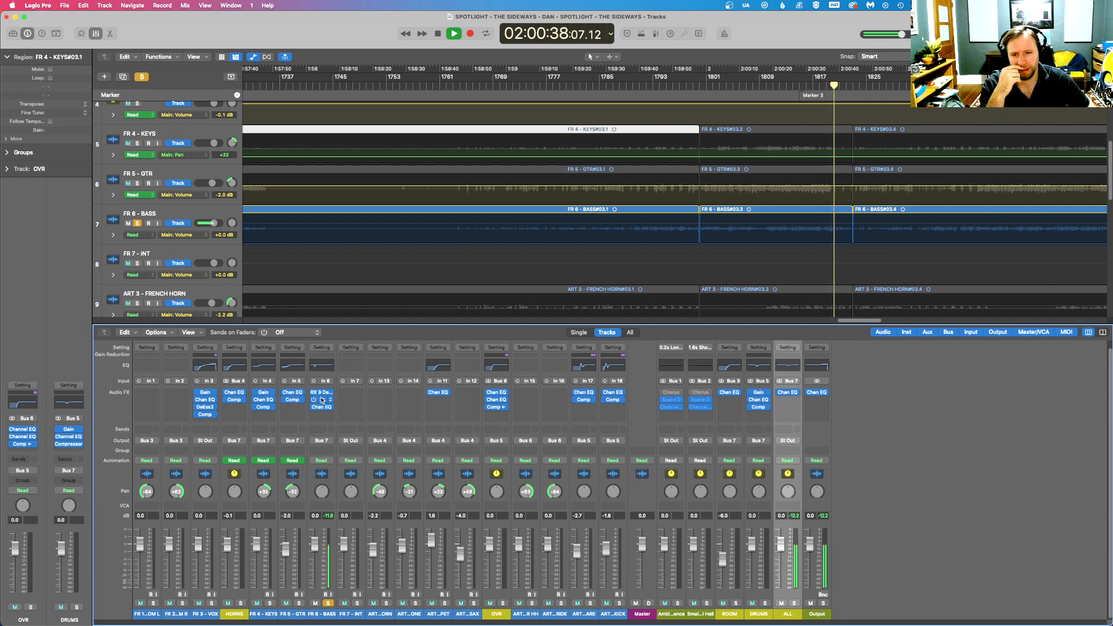
- Set the bass De-crackle quality to High
click(321, 392)
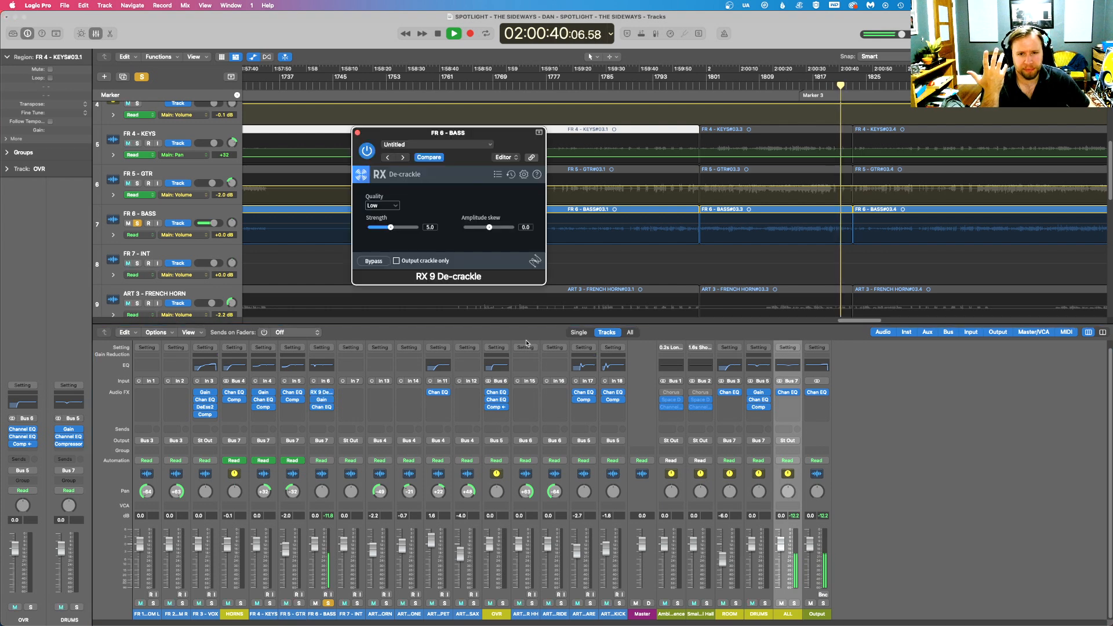
drag(494, 140, 590, 272)
click(478, 338)
click(490, 364)
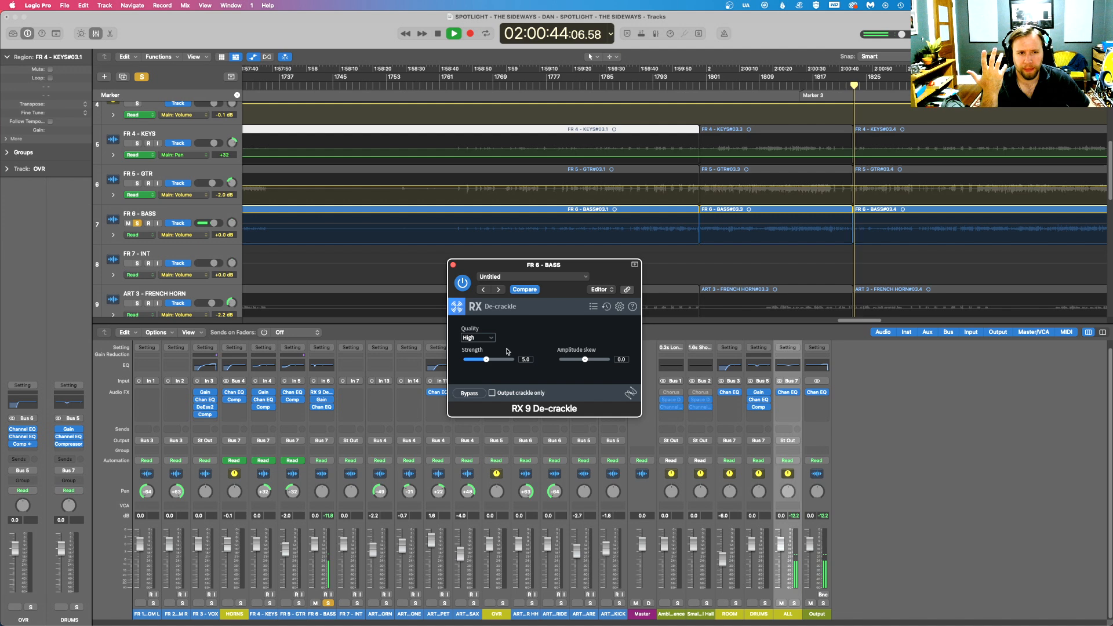
- Compare the de-crackled bass soloed and in the full mix, close the De-crackle window, and solo the bass again
click(773, 86)
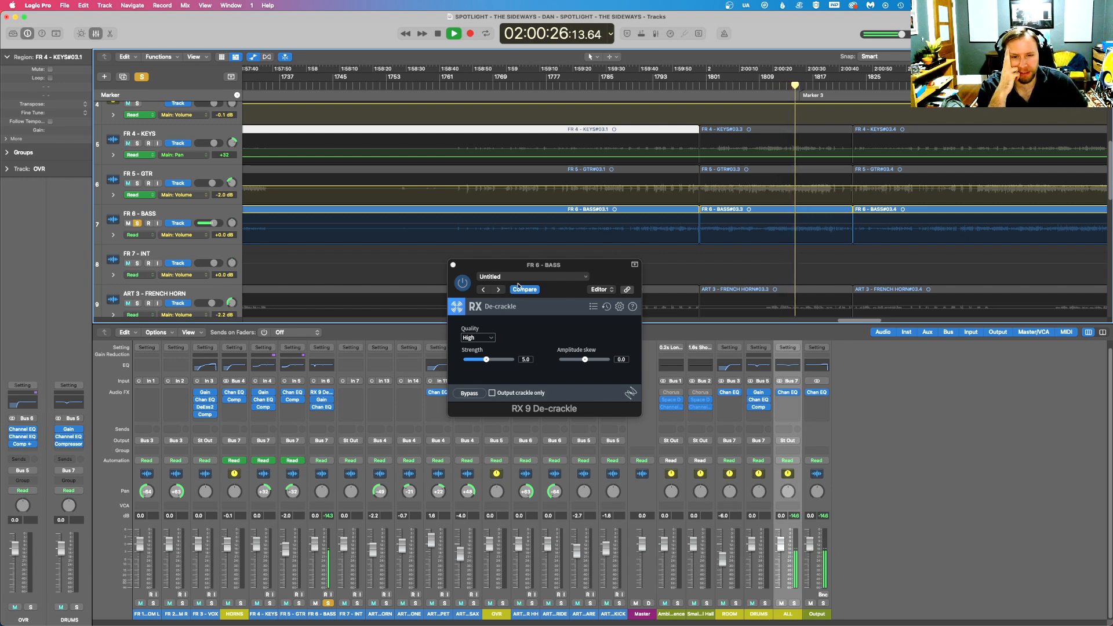
click(329, 603)
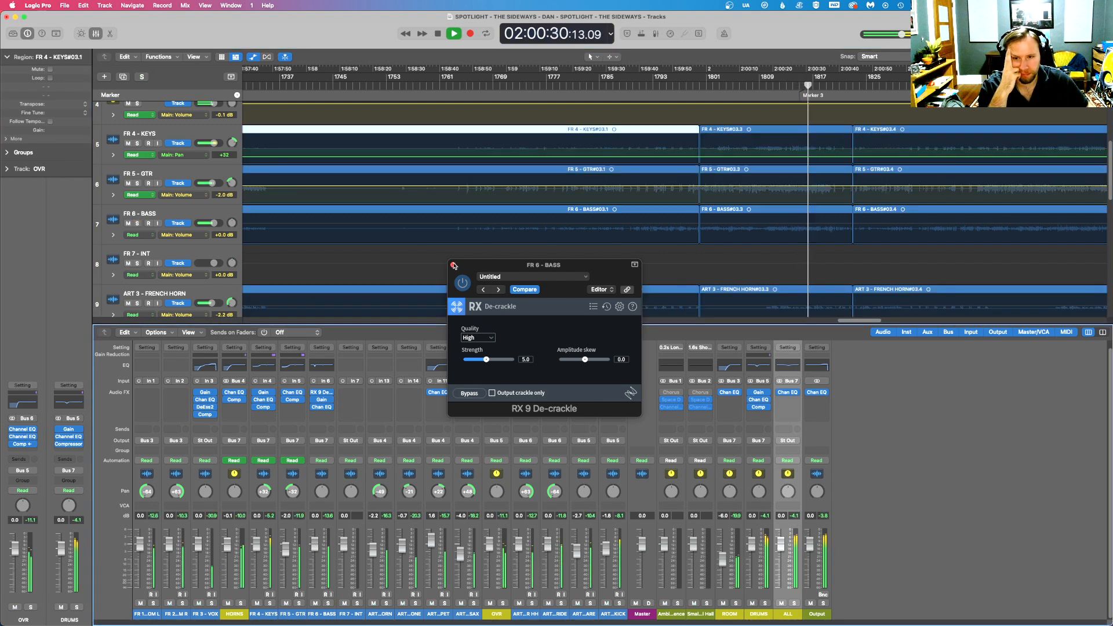
click(453, 265)
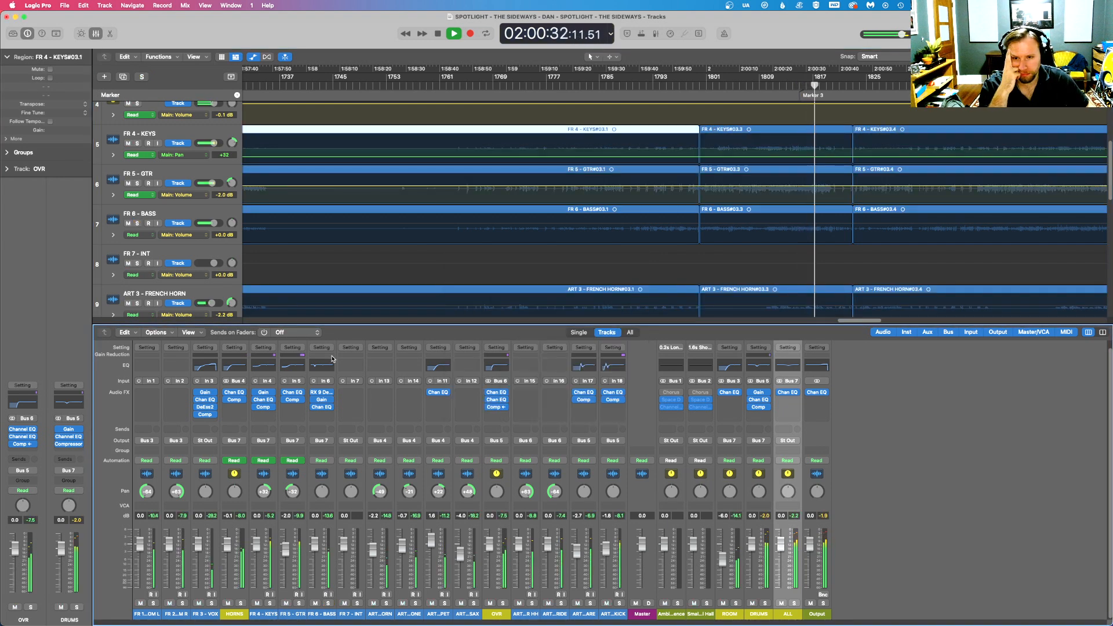
click(328, 602)
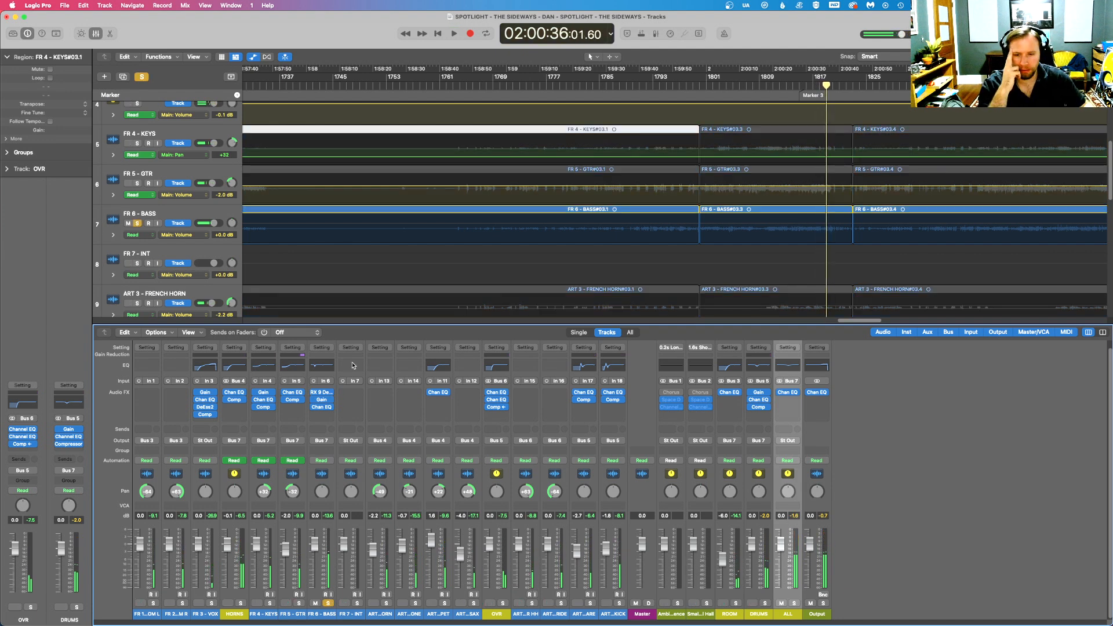
click(314, 415)
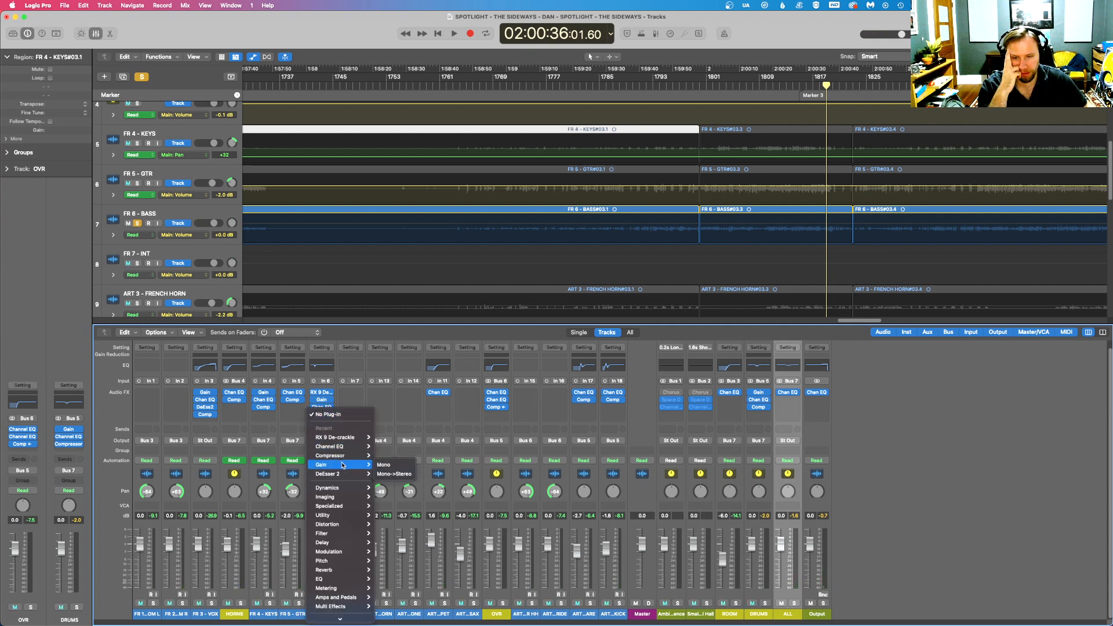
mouse_move(359, 438)
click(1034, 430)
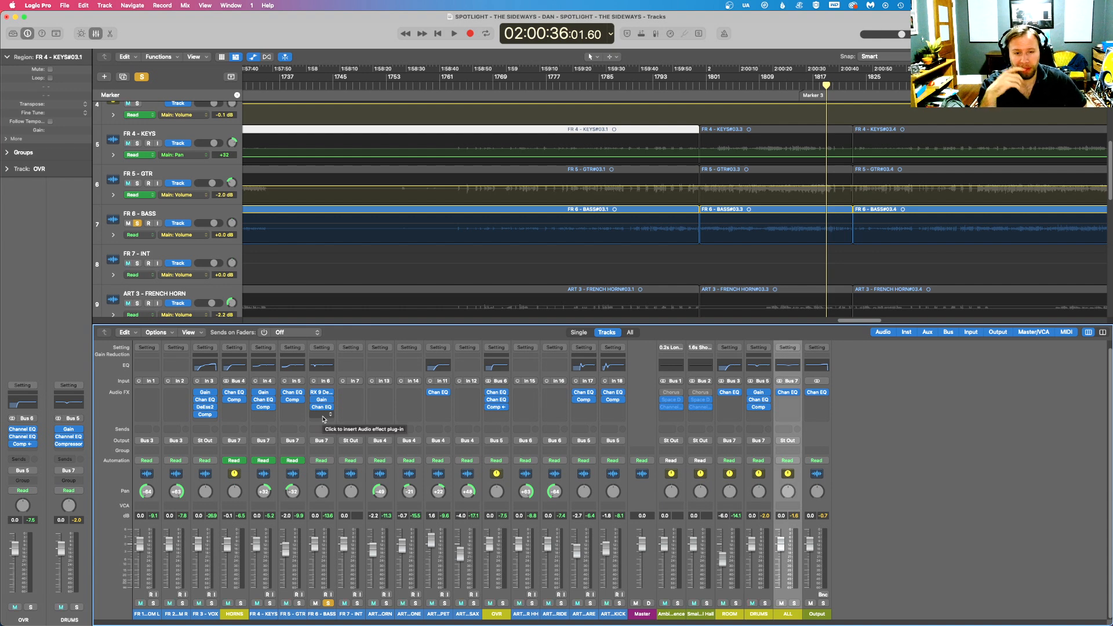
- Insert a mono Multipressor after the Channel EQ on FR 6 - BASS and set its lowest crossover to 120 Hz
click(323, 416)
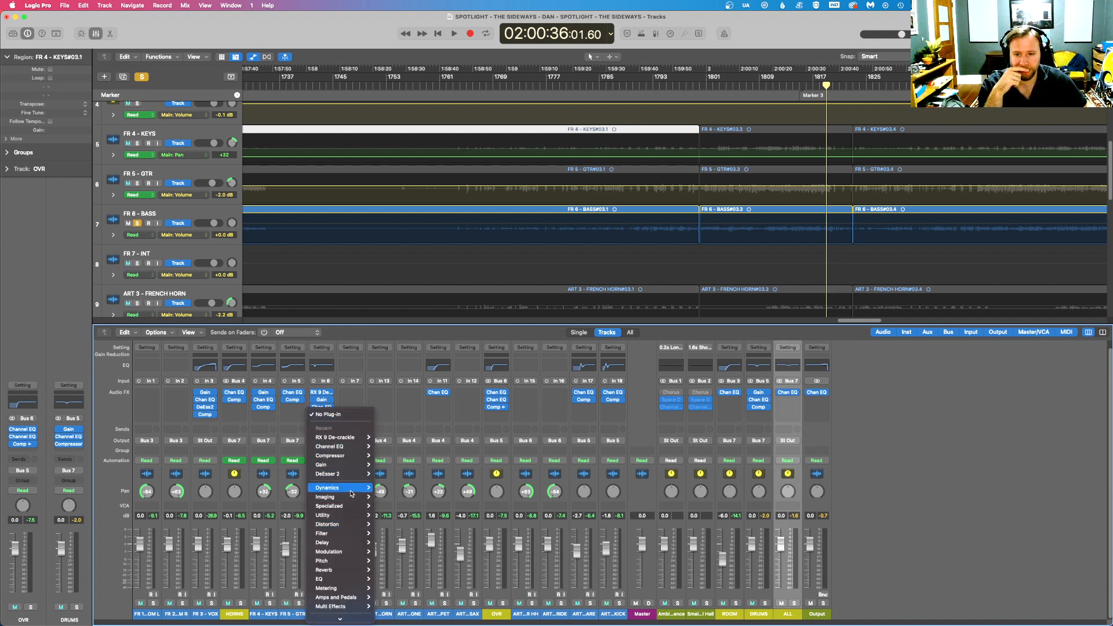
mouse_move(351, 494)
mouse_move(405, 542)
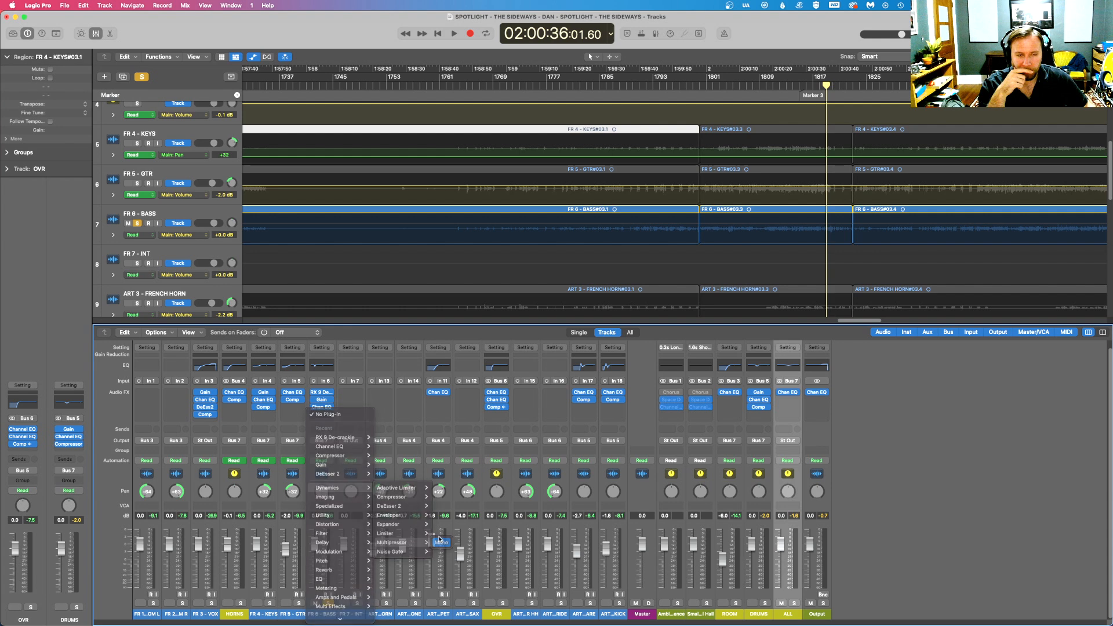
click(440, 543)
drag(538, 260, 523, 255)
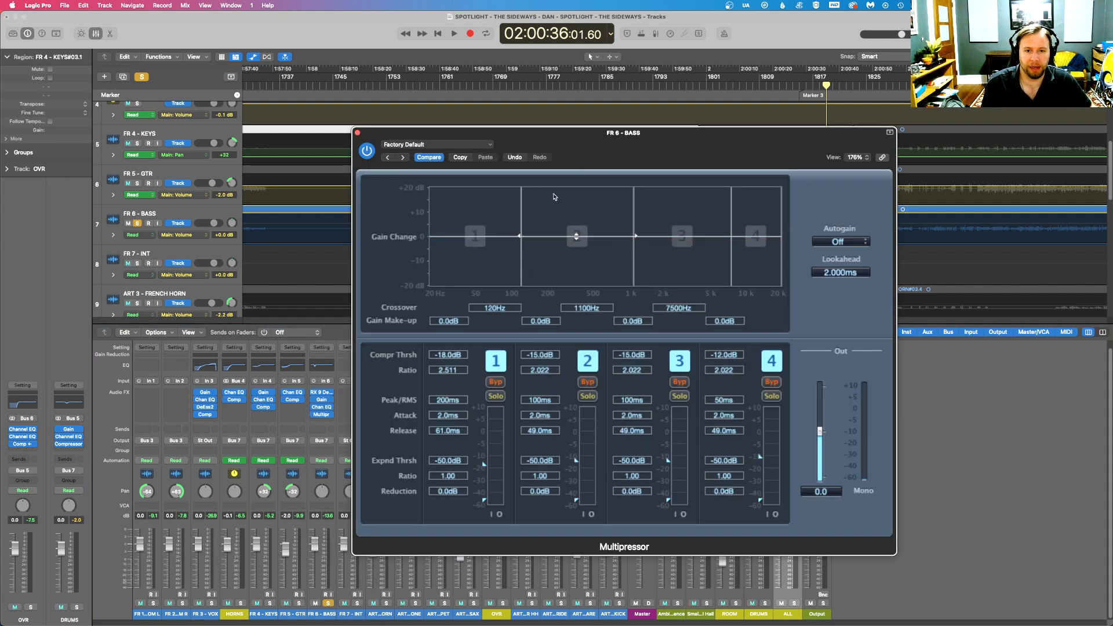
- While playing the soloed bass, set Multipressor band 1 to a -30.5 dB compression threshold and 13.5 ms attack
drag(622, 155, 619, 308)
click(772, 81)
key(space)
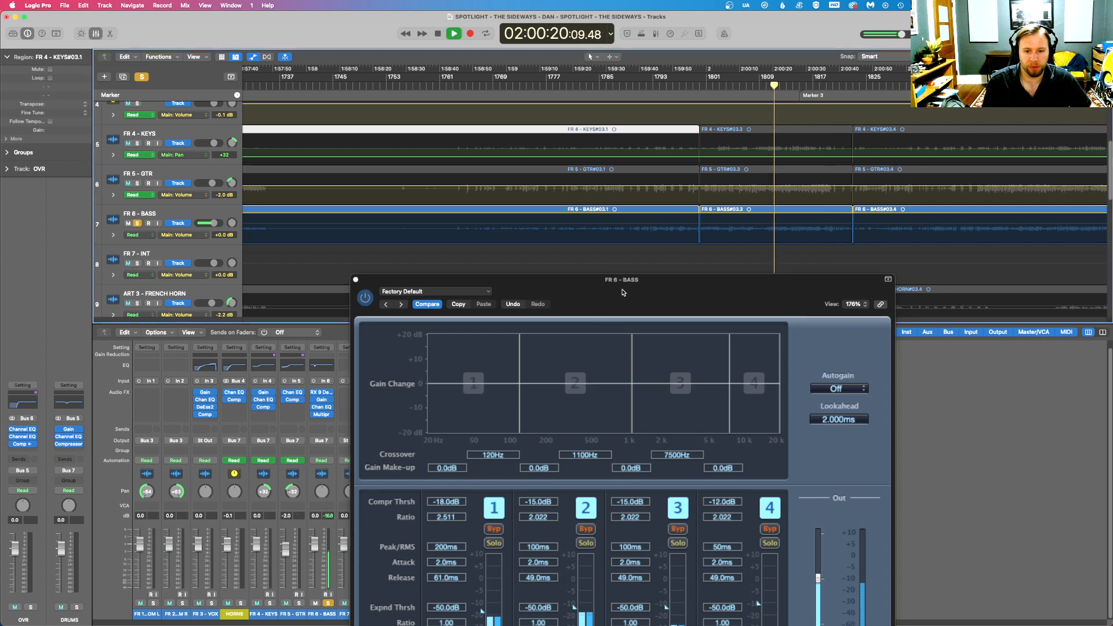
drag(624, 292, 627, 262)
drag(485, 583, 485, 597)
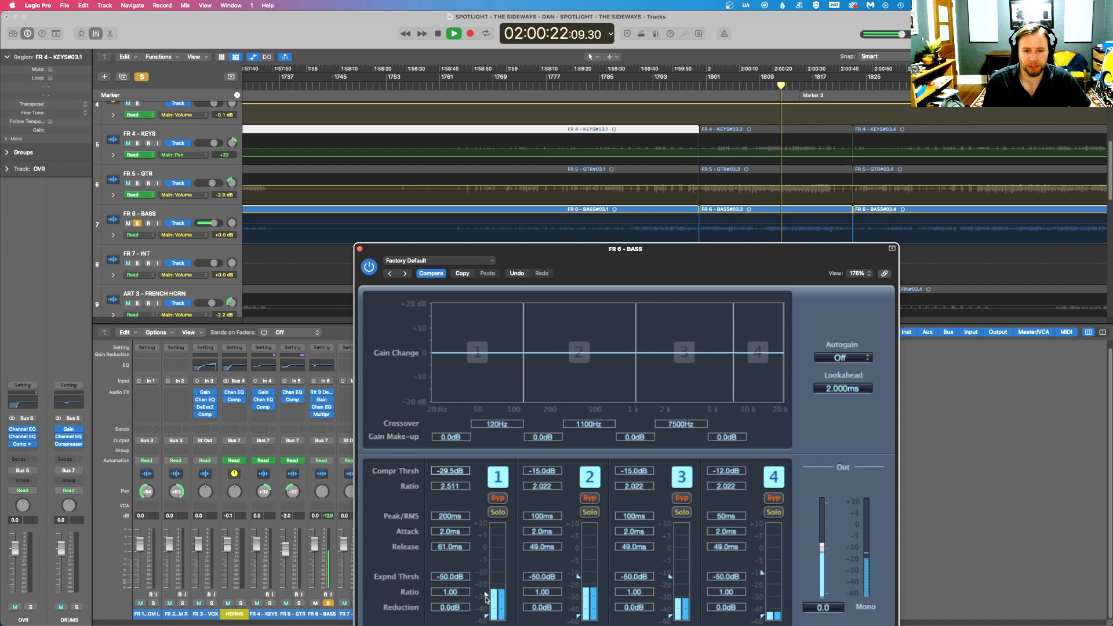
drag(463, 538, 456, 480)
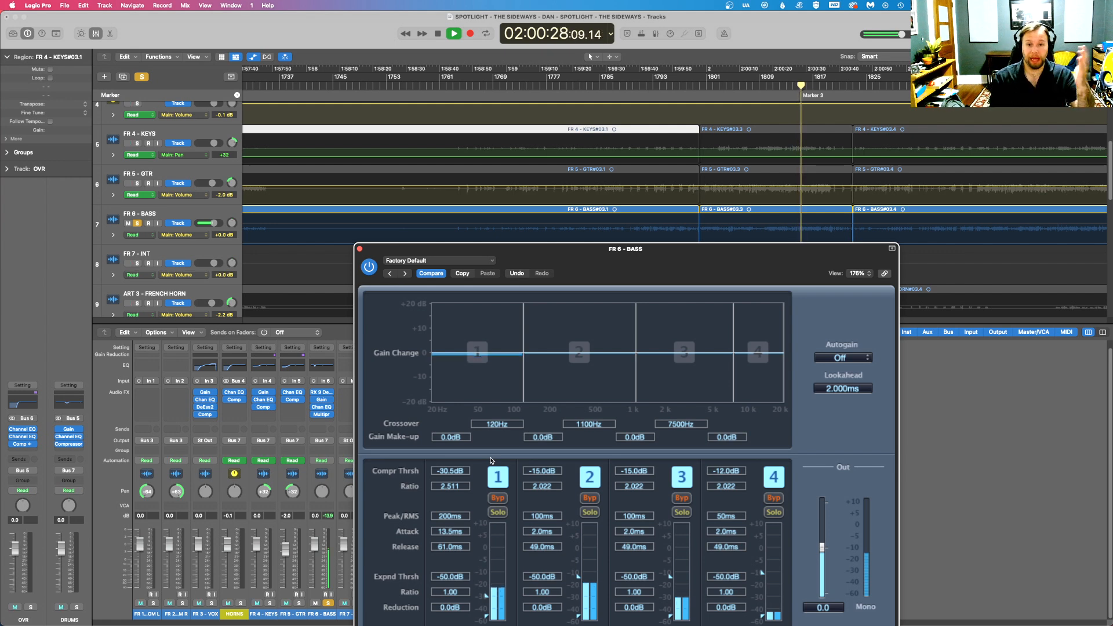
click(360, 248)
- Insert a mono Compressor after the bass Multipressor, choose Studio VCA, and turn off Auto Gain and automatic release
click(322, 415)
mouse_move(342, 470)
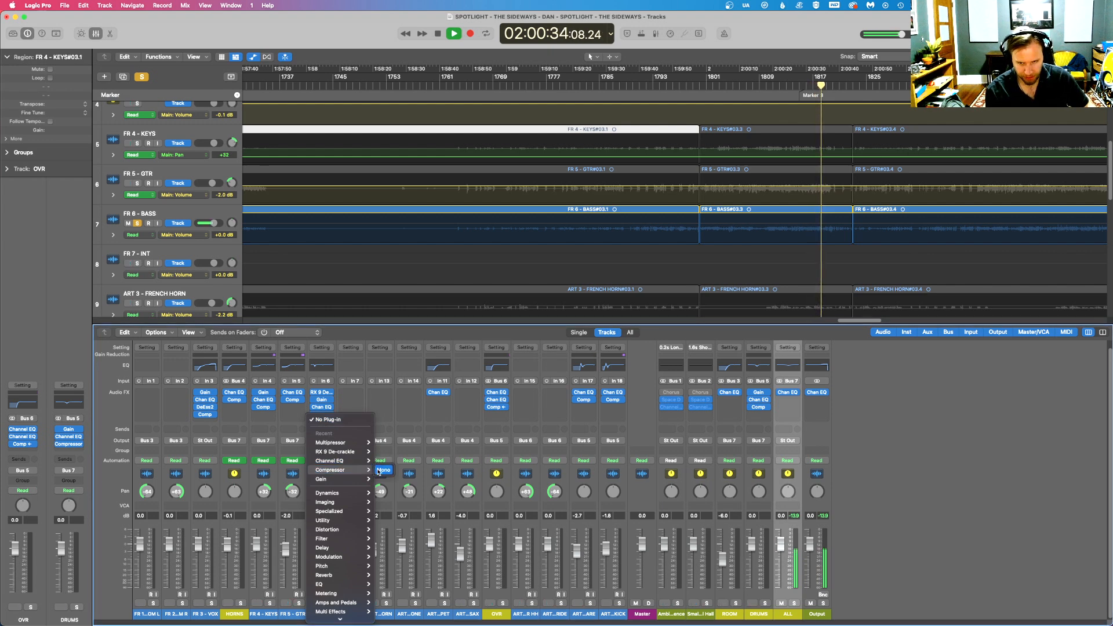
click(379, 471)
click(479, 186)
click(668, 346)
click(668, 441)
- Set the bass Compressor's threshold to -27 dB and attack to 14 ms, checking the gain reduction before closing it
drag(464, 367, 537, 361)
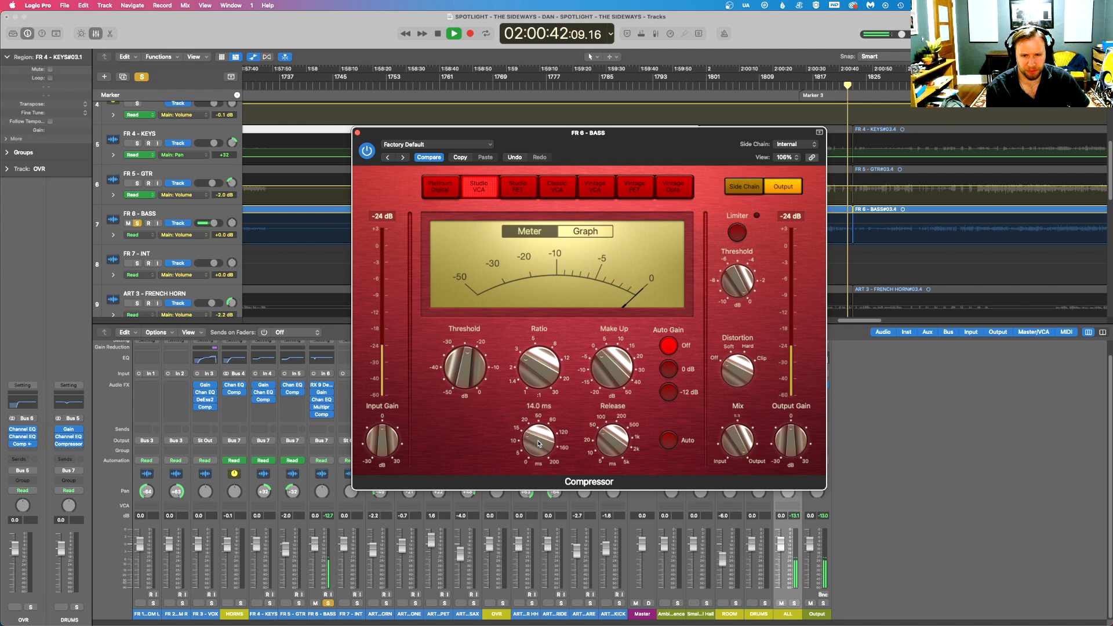
drag(533, 357, 468, 369)
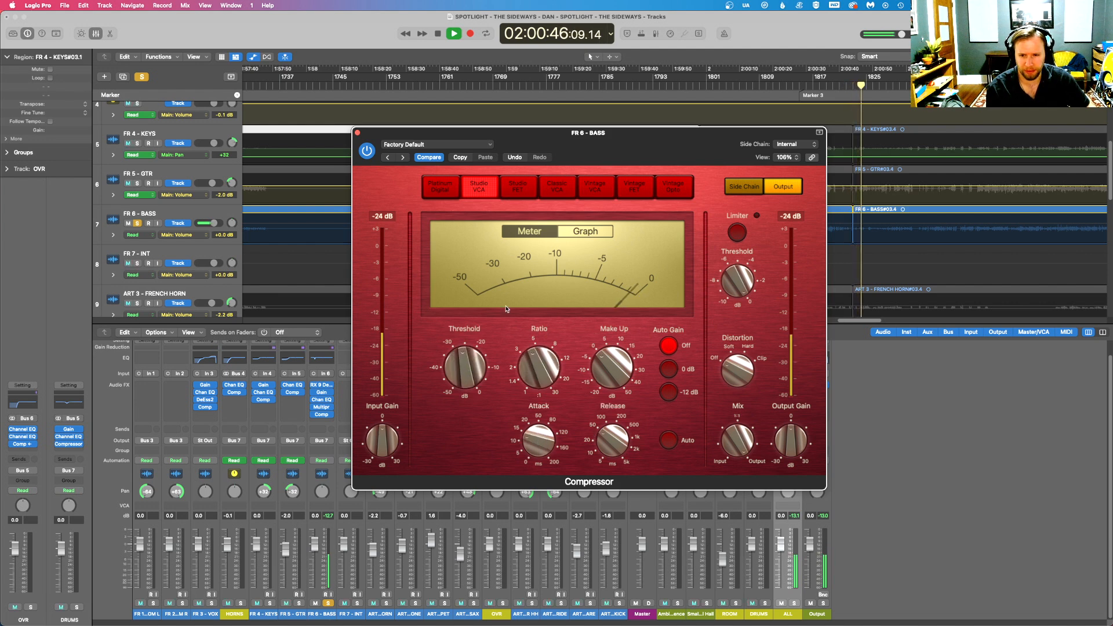
click(586, 231)
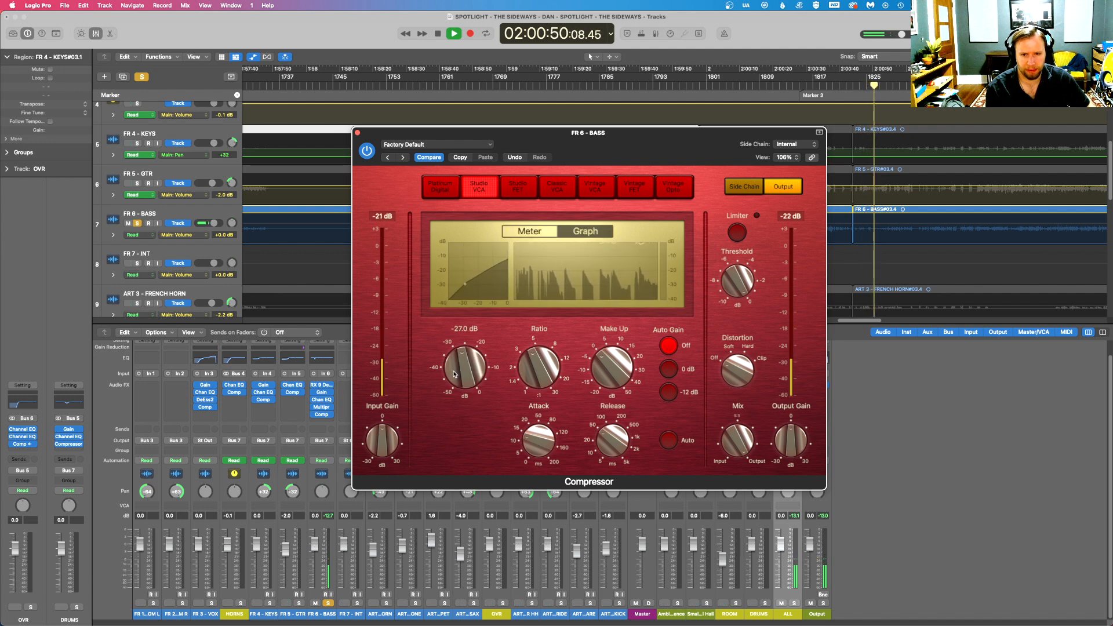
click(529, 230)
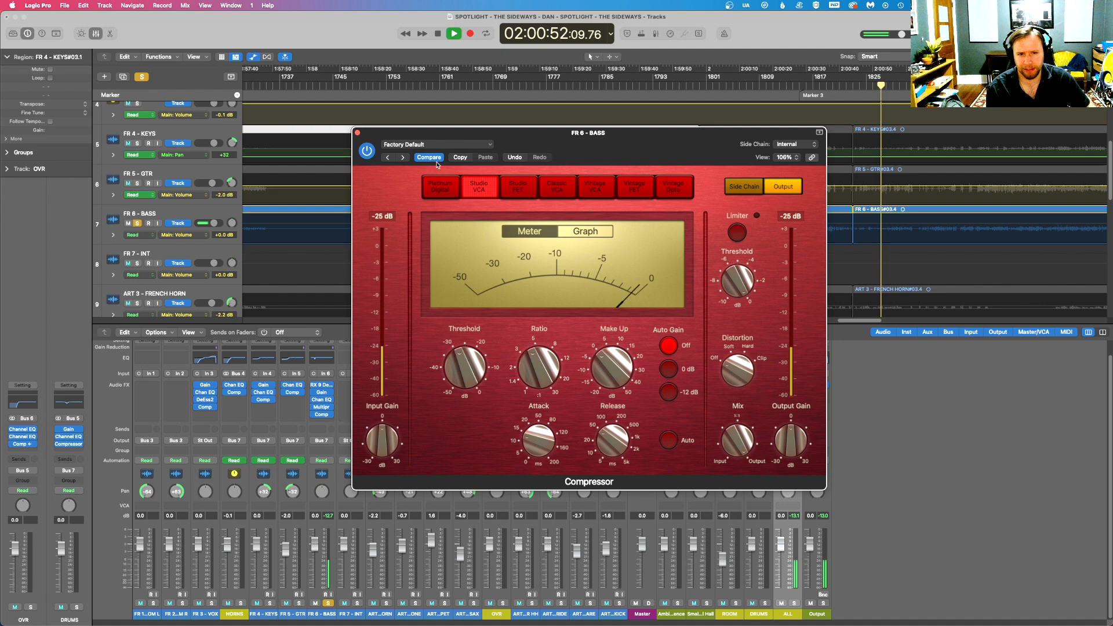
mouse_move(614, 370)
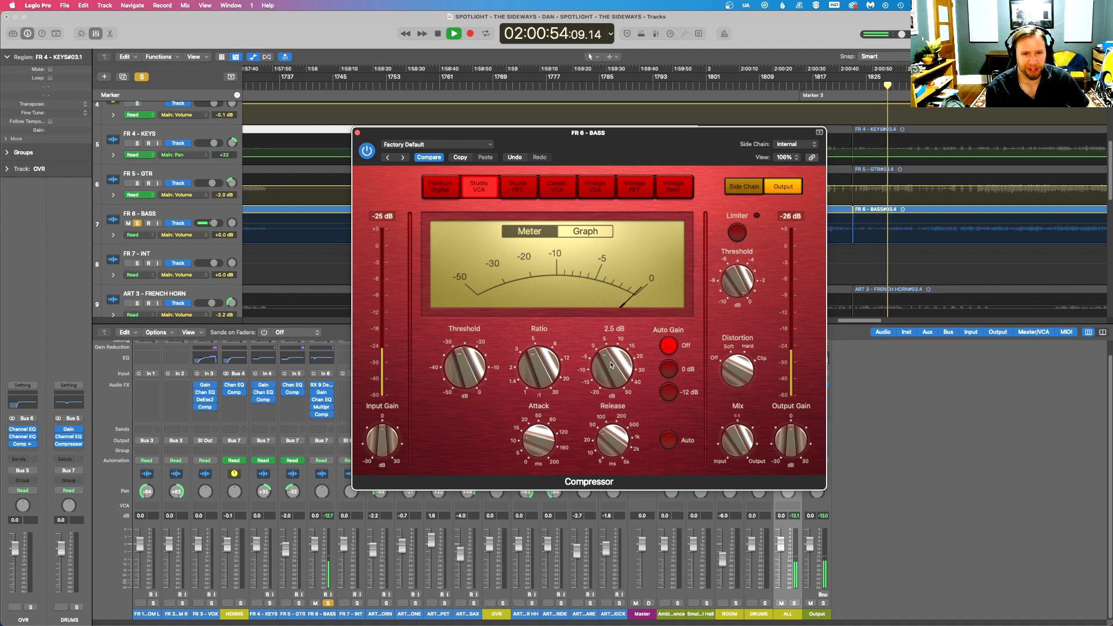
click(358, 133)
- Raise the bass De-crackle Strength to 10.0 and replay the soloed bass from about 02:00:20
click(321, 386)
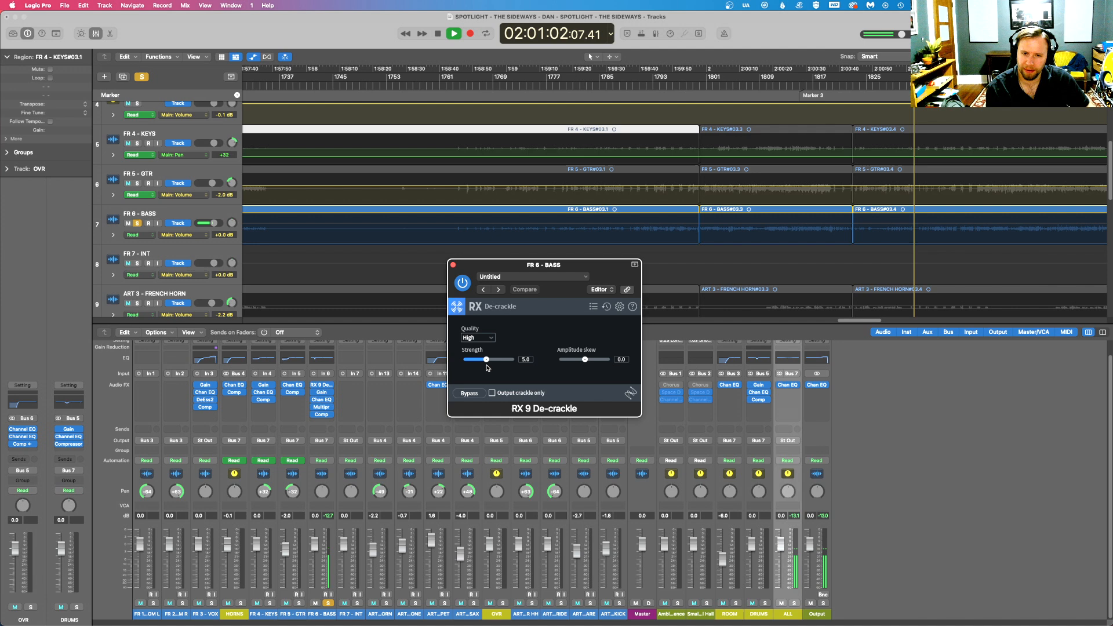
drag(486, 360, 642, 332)
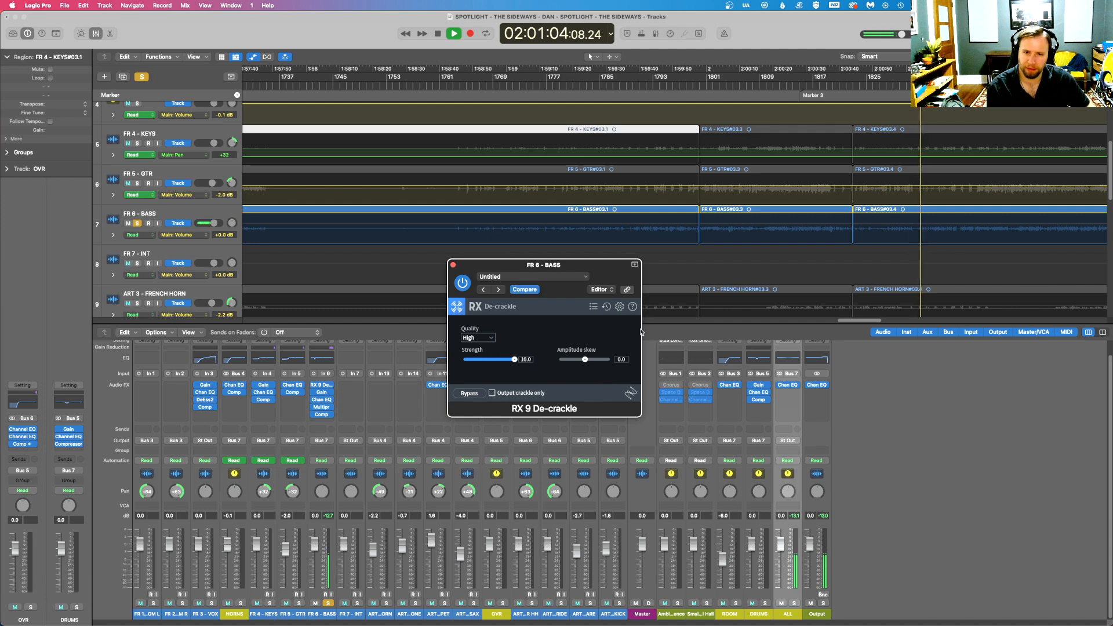
click(774, 85)
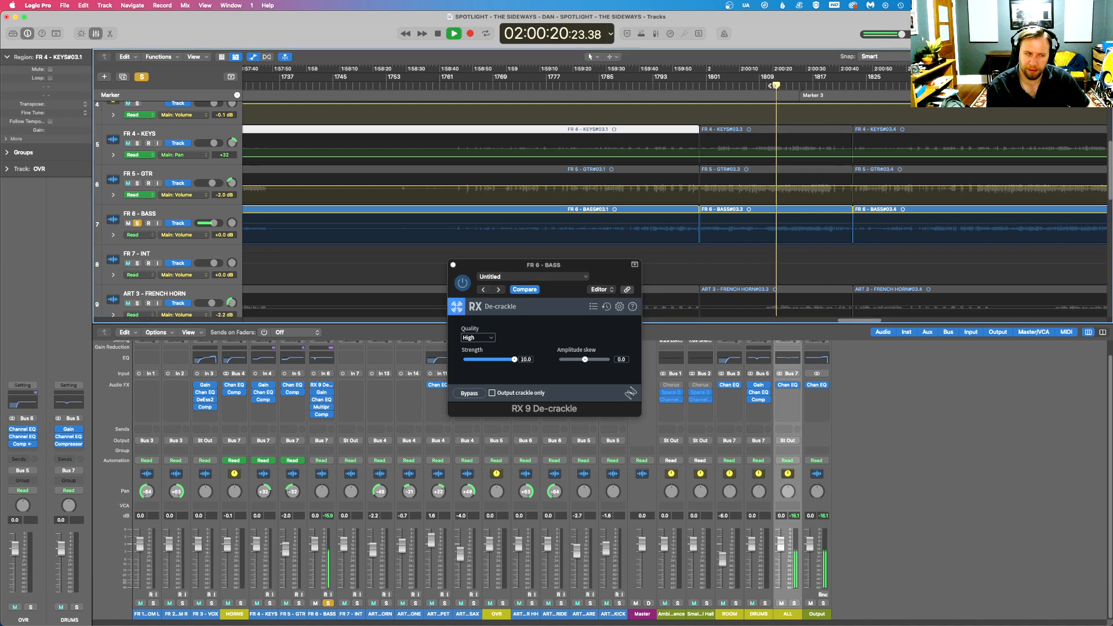
- Add a 24 dB/oct high cut at 3480 Hz to the bass Channel EQ, and check the bass unsoloed in the mix
click(321, 399)
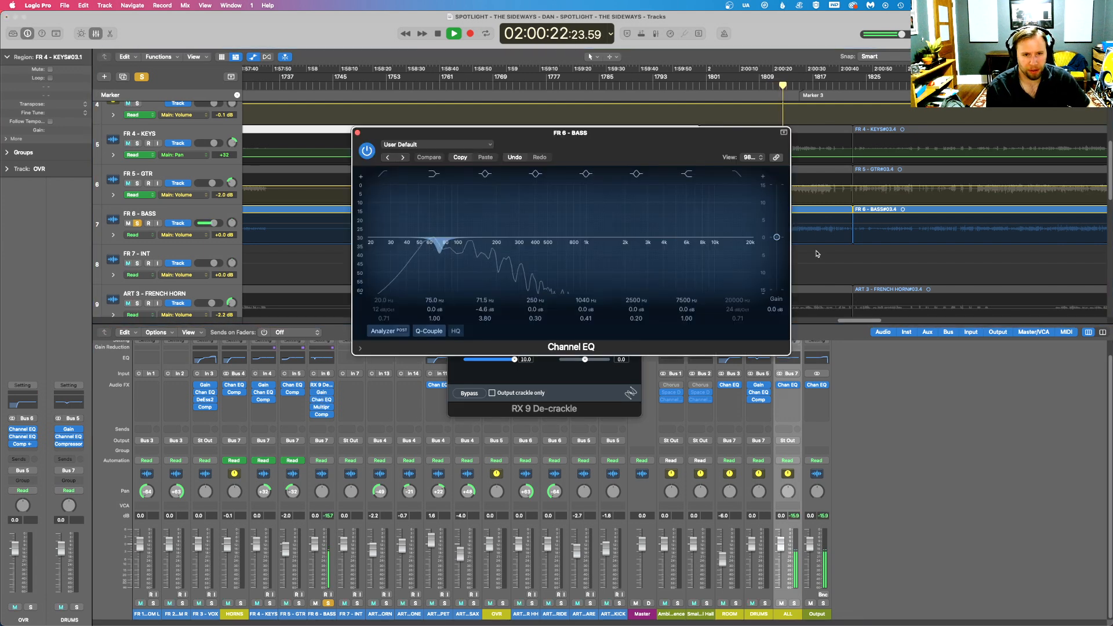
mouse_move(735, 226)
mouse_down()
mouse_move(490, 226)
mouse_move(659, 226)
mouse_move(530, 229)
mouse_move(667, 239)
mouse_move(657, 238)
mouse_up()
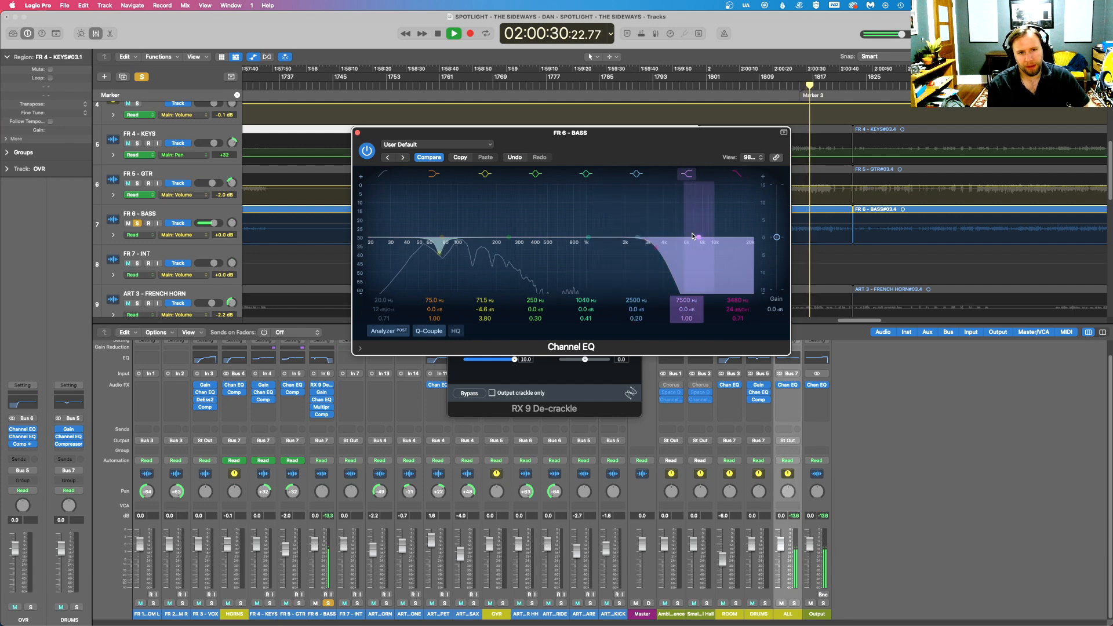
click(328, 604)
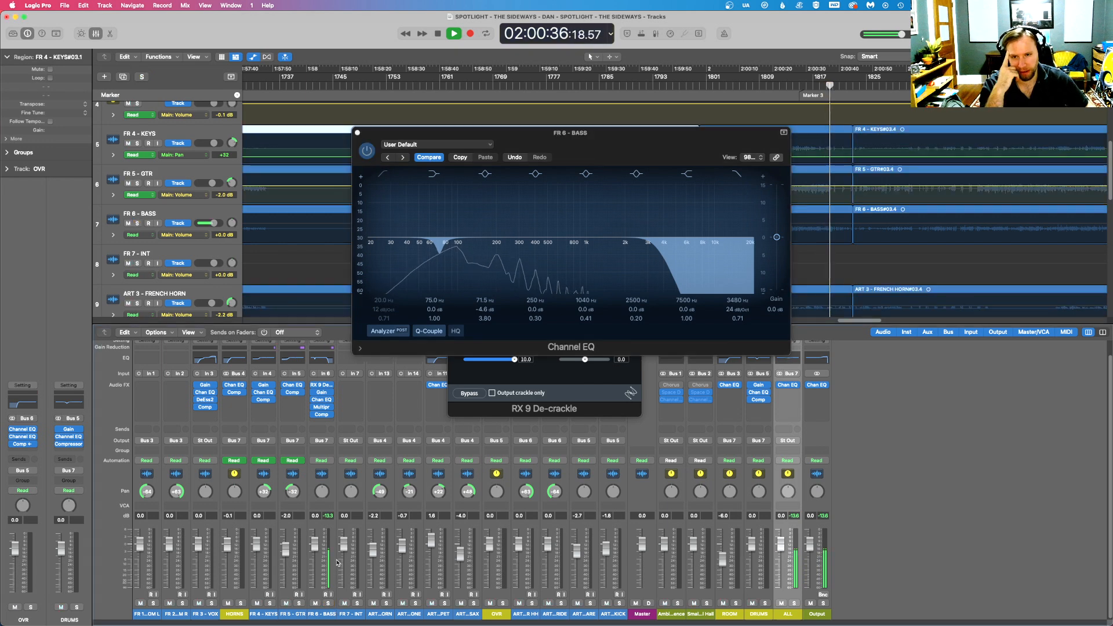
click(357, 133)
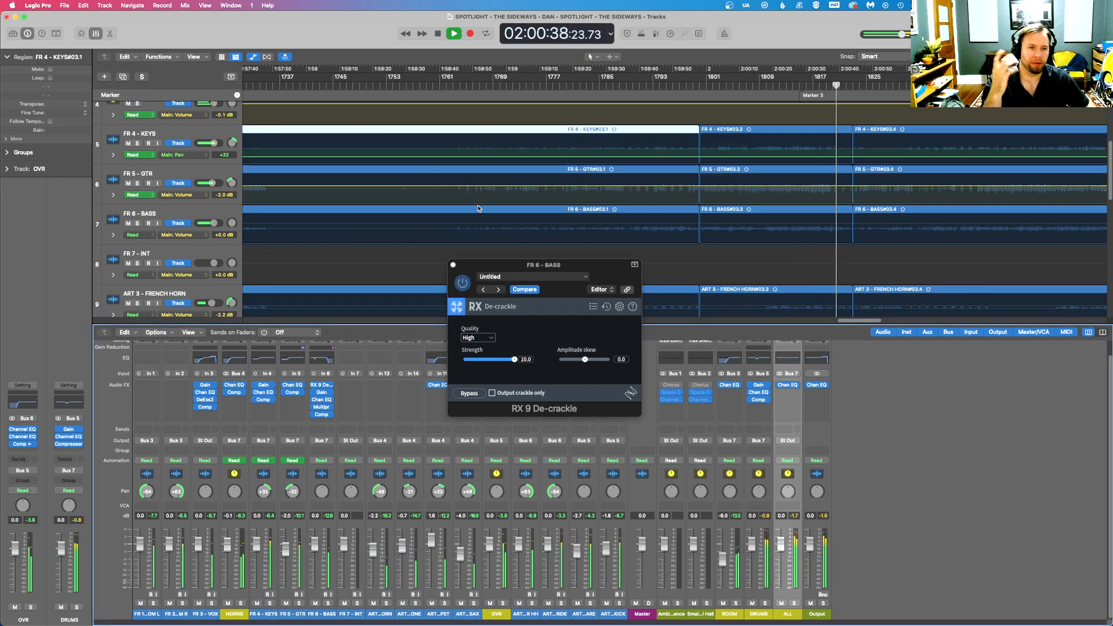
click(453, 265)
key(space)
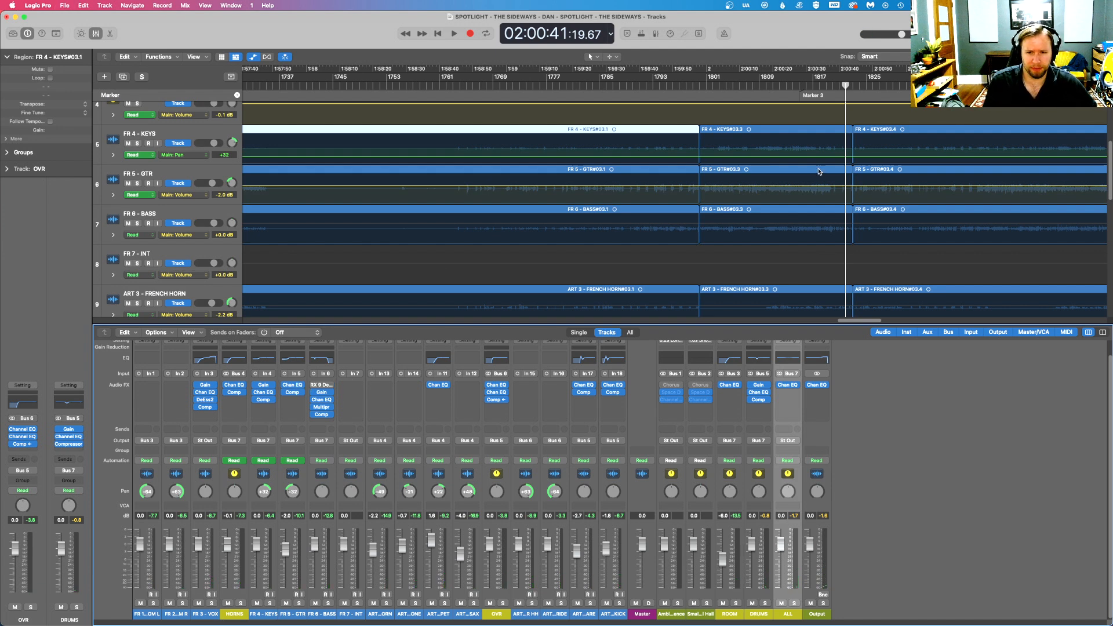
- Compare the full mix with FR 6 - BASS muted and unmuted, replaying from about 02:00:20
key(space)
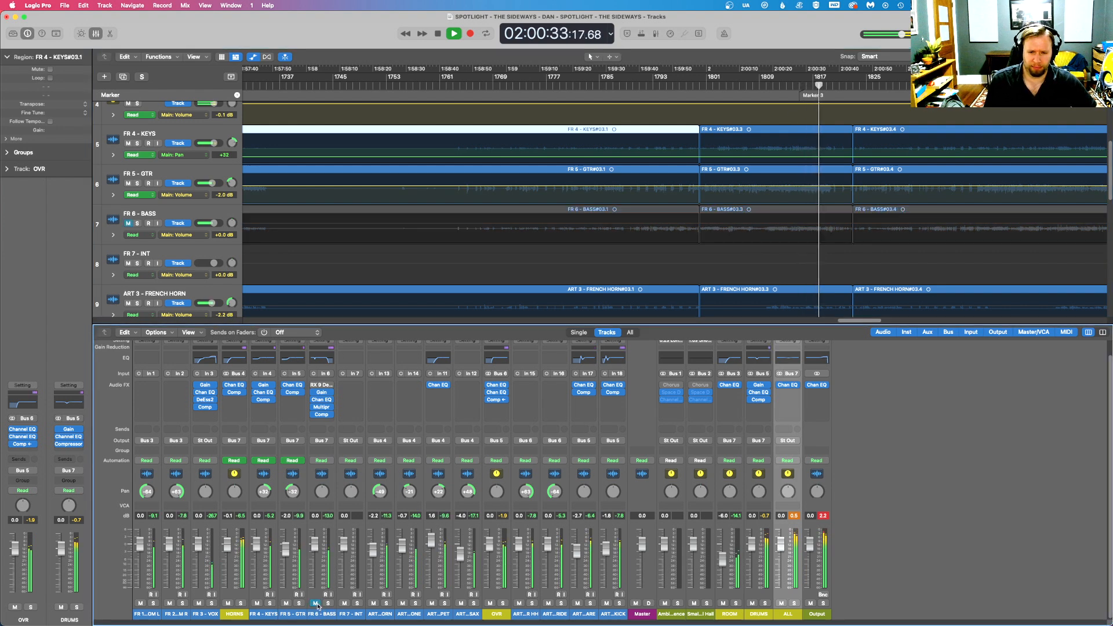
key(space)
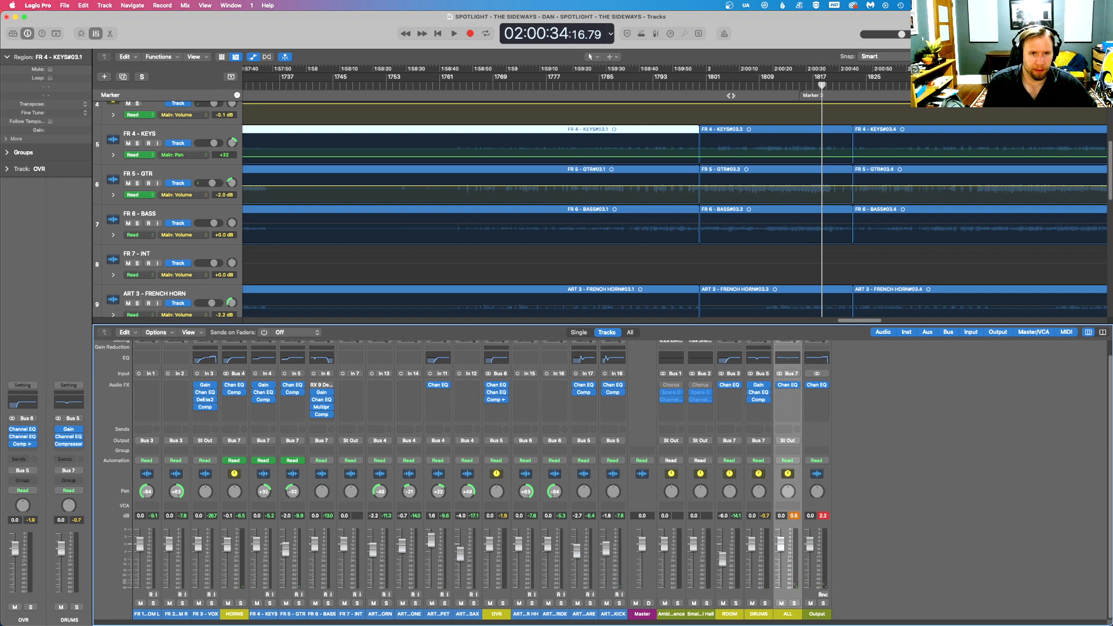
click(773, 86)
key(space)
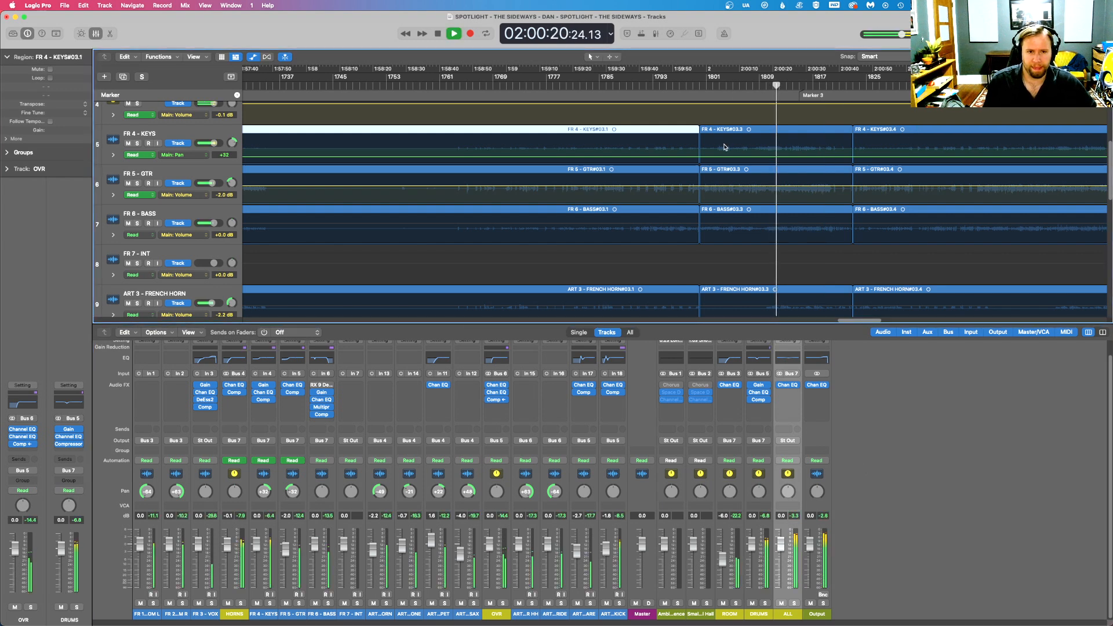
- Audition the full mix in the vocal passages around 01:58:47 and 01:59:33
scroll(656, 145, up, 5)
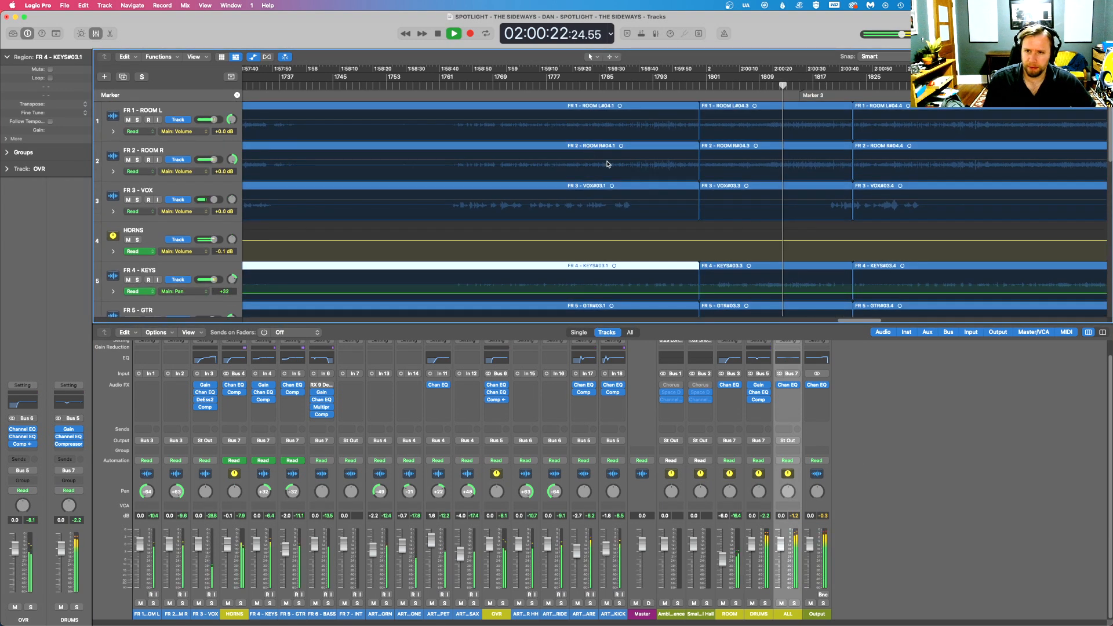
key(space)
click(463, 84)
key(space)
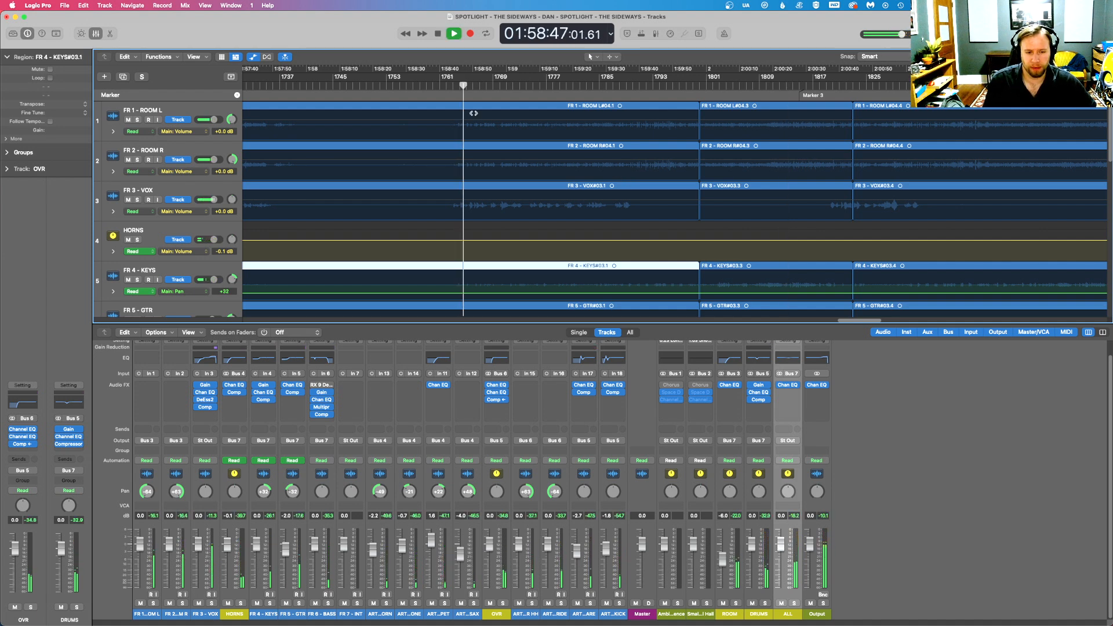
click(613, 85)
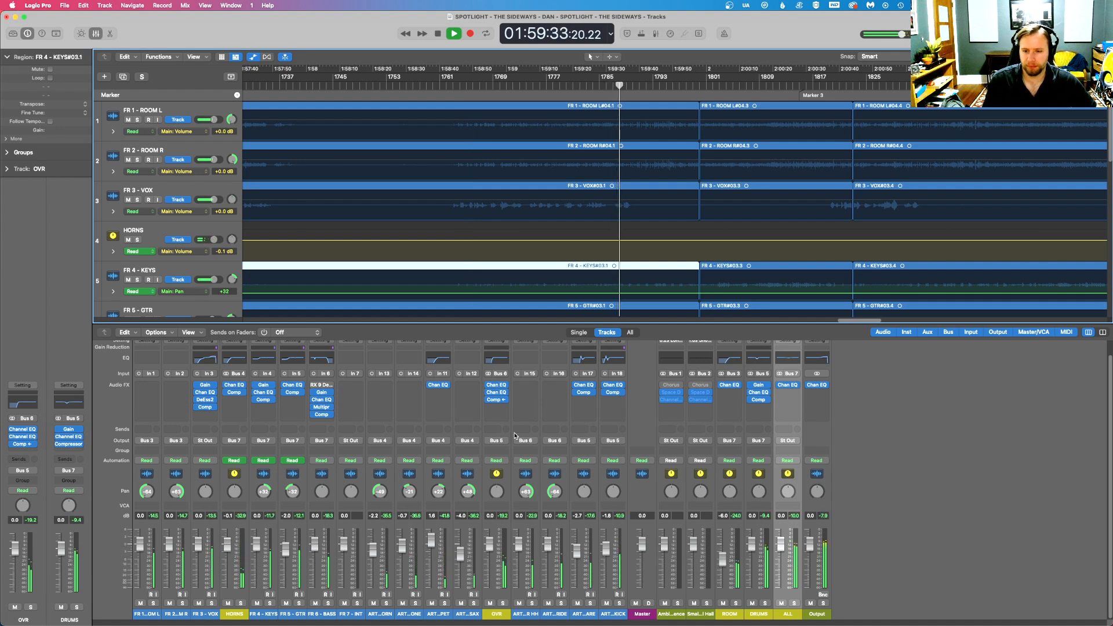
key(space)
- Try the ALL bus at -1.5 dB and audition the vocal passage around 01:59:00
double_click(781, 516)
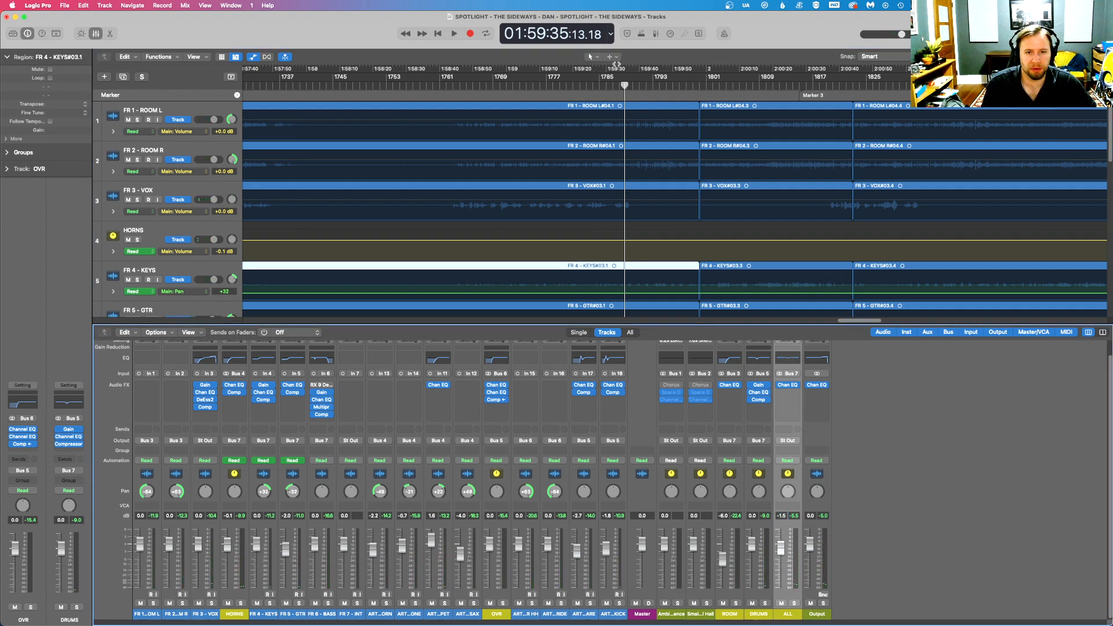
click(619, 88)
key(space)
click(504, 89)
click(500, 87)
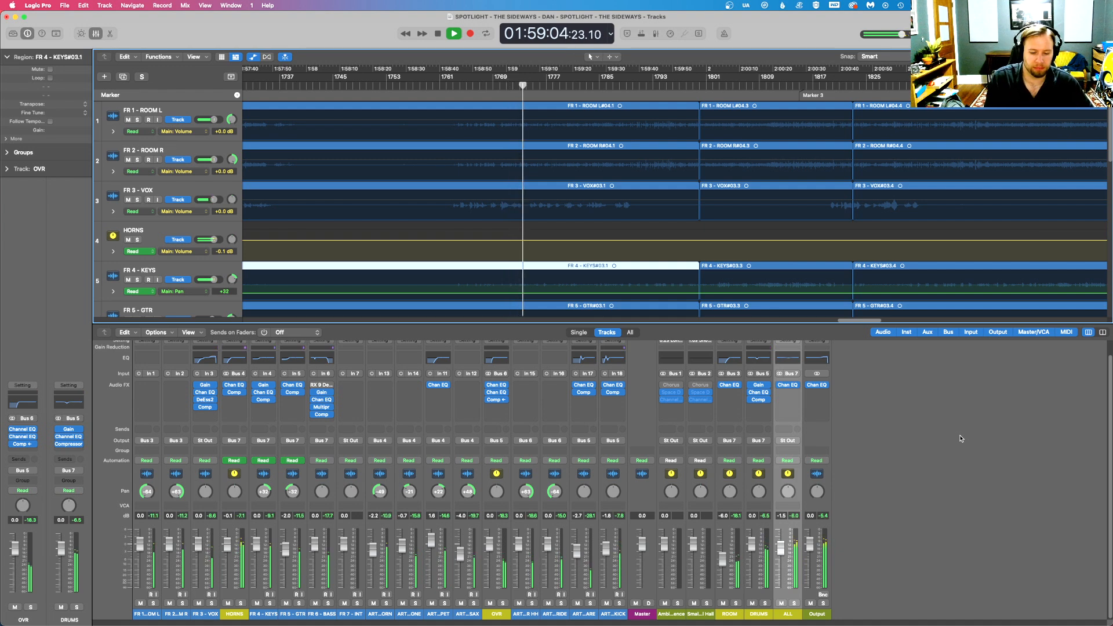
- Return the ALL bus level to 0 dB and stop playback
double_click(783, 515)
text(-2)
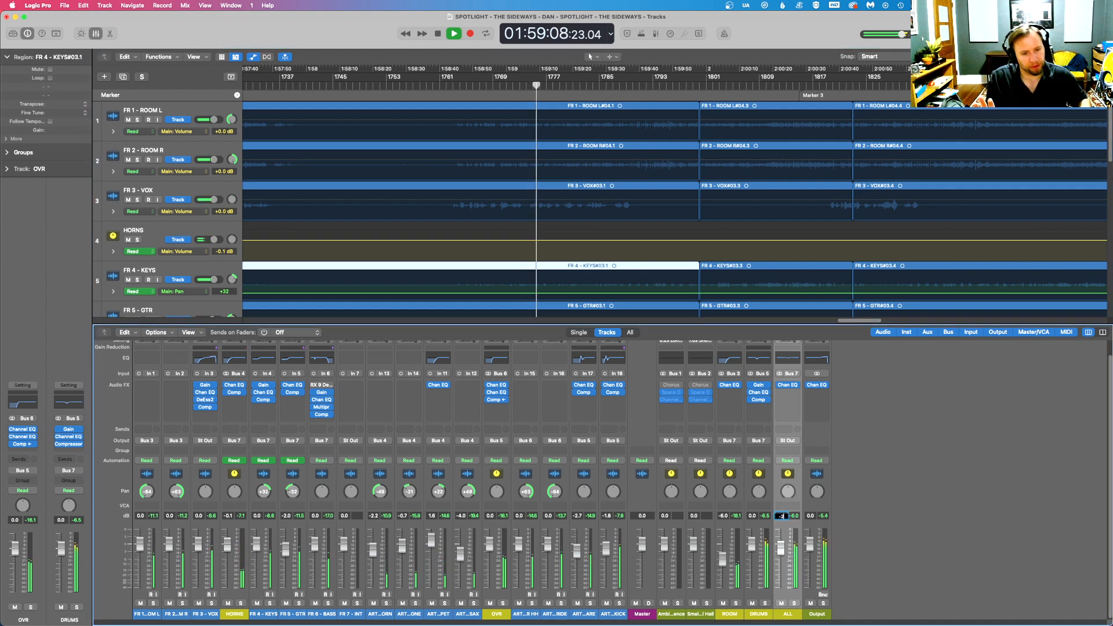
key(BackSpace)
key(BackSpace)
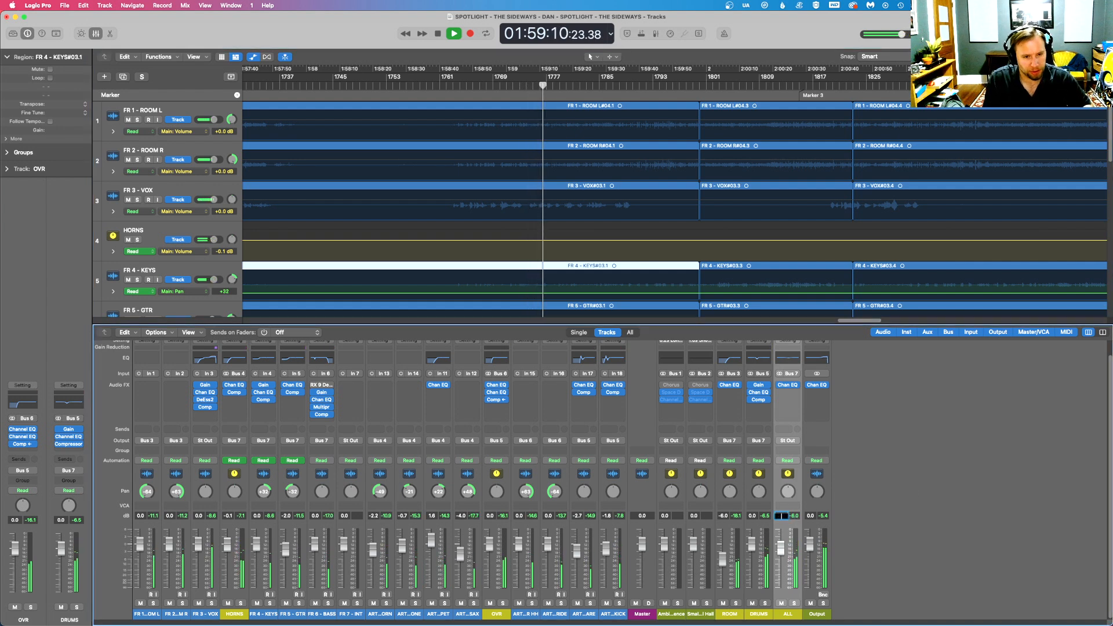
click(919, 522)
double_click(782, 516)
text(0)
key(Return)
key(space)
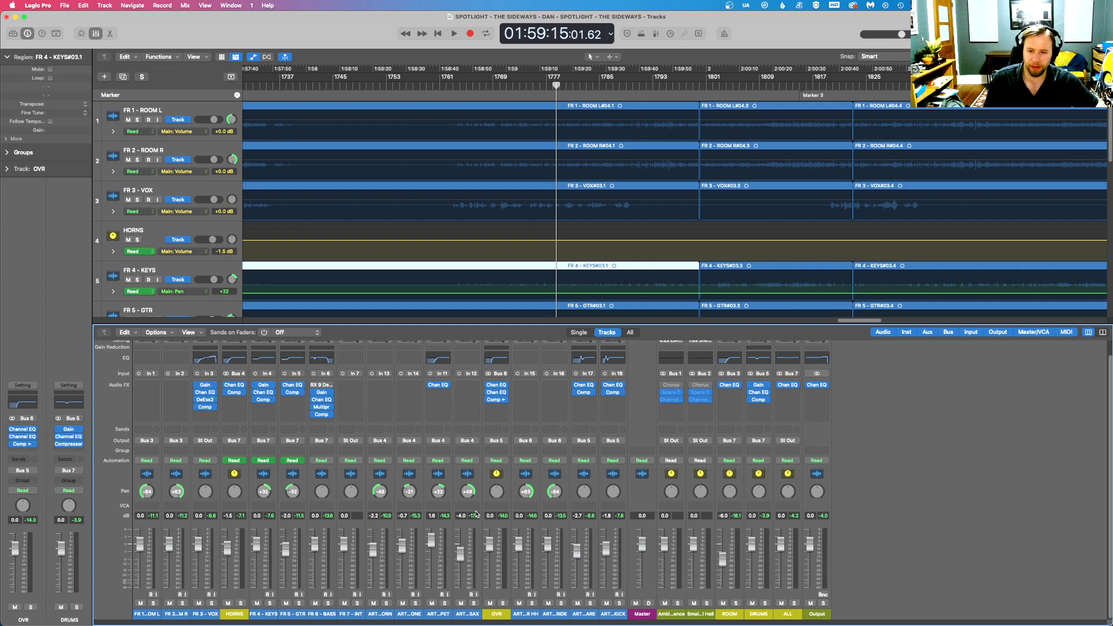
- Try lowering the HORNS bus fader to -0.7 dB and check it during playback with the whole timeline in view
click(504, 85)
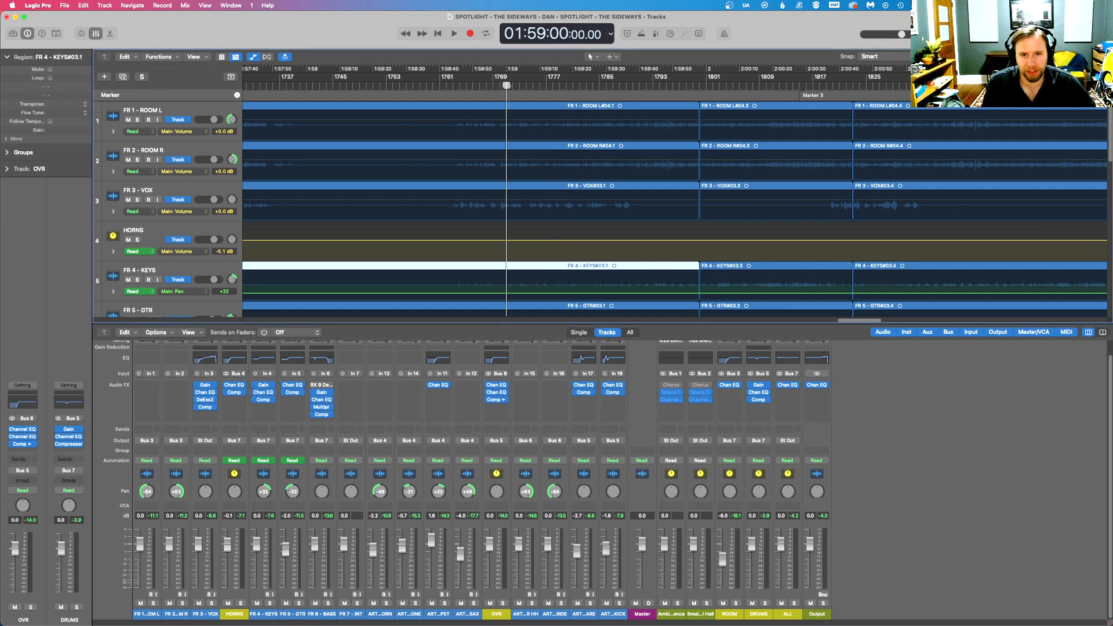
key(space)
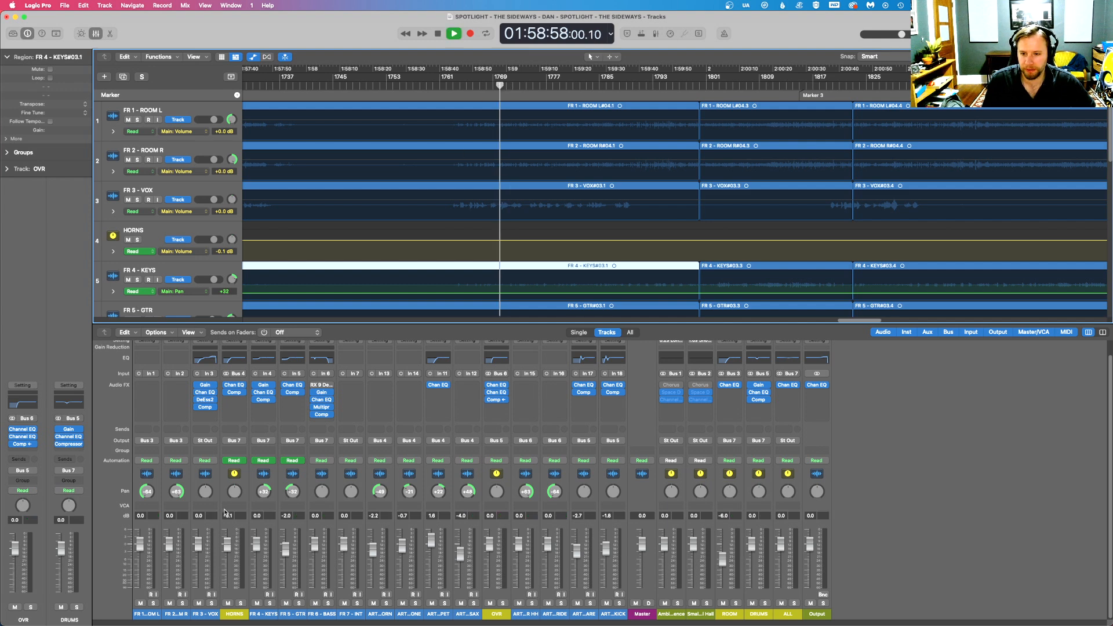
key(space)
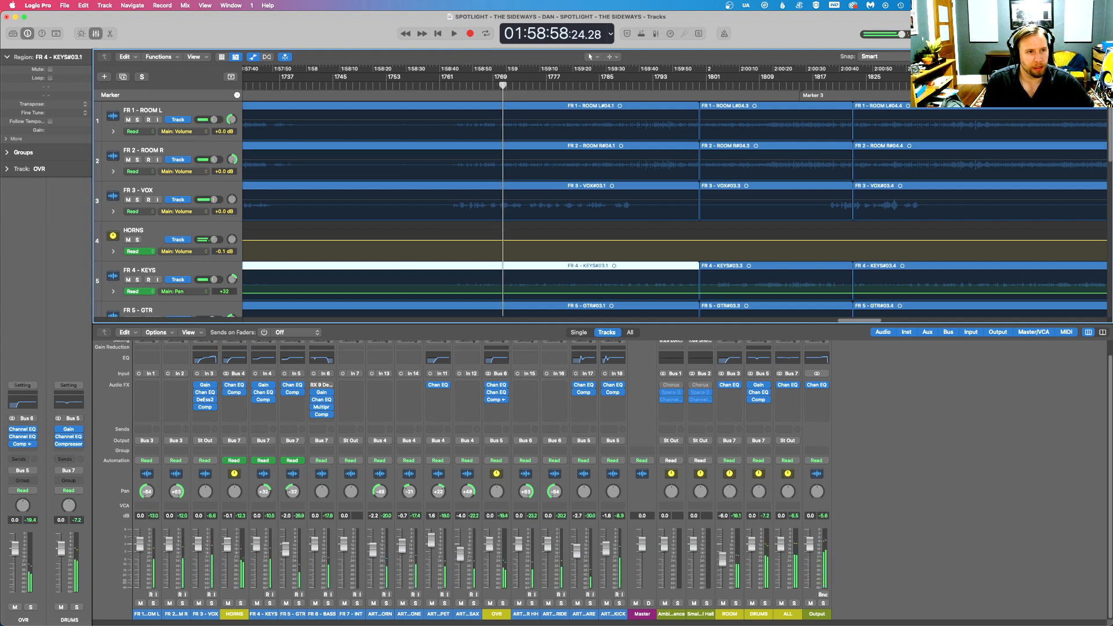
drag(1089, 57, 1074, 56)
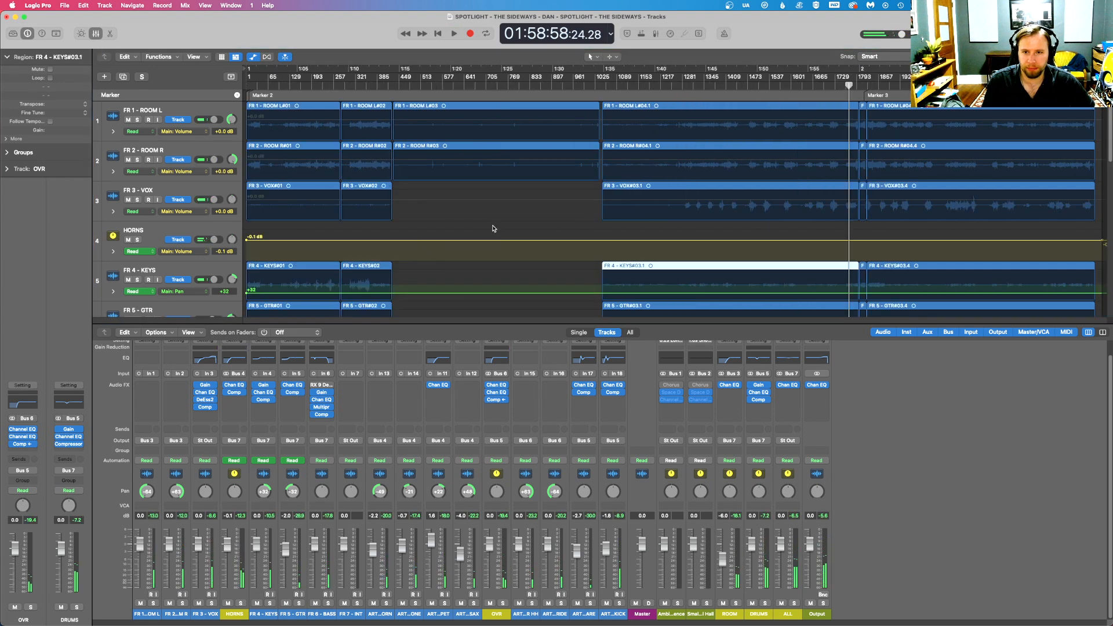
click(249, 251)
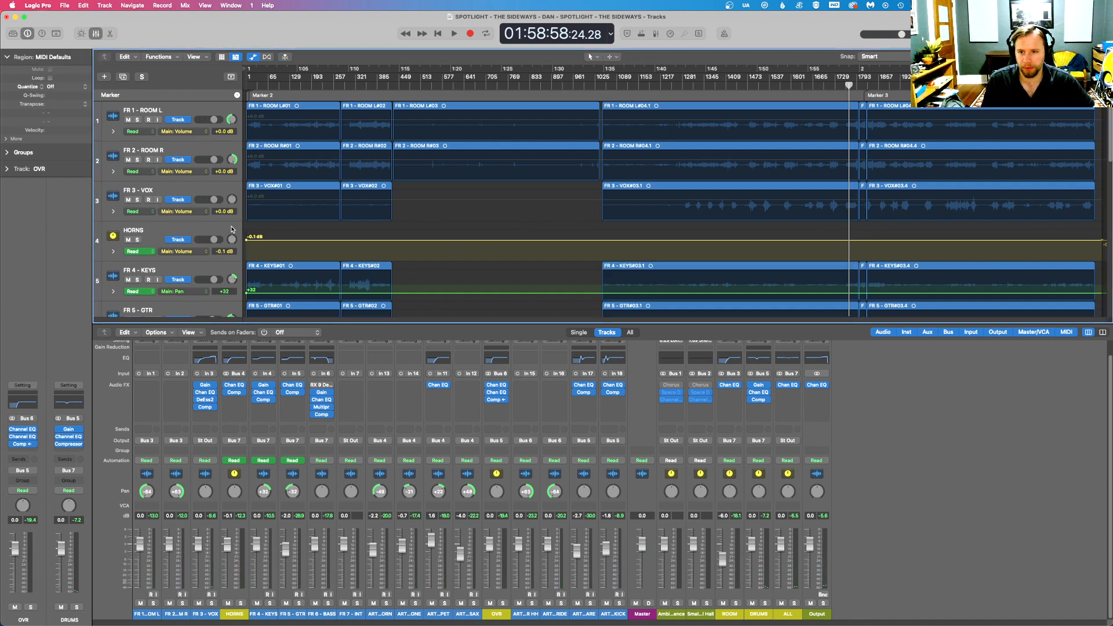
drag(229, 546, 229, 549)
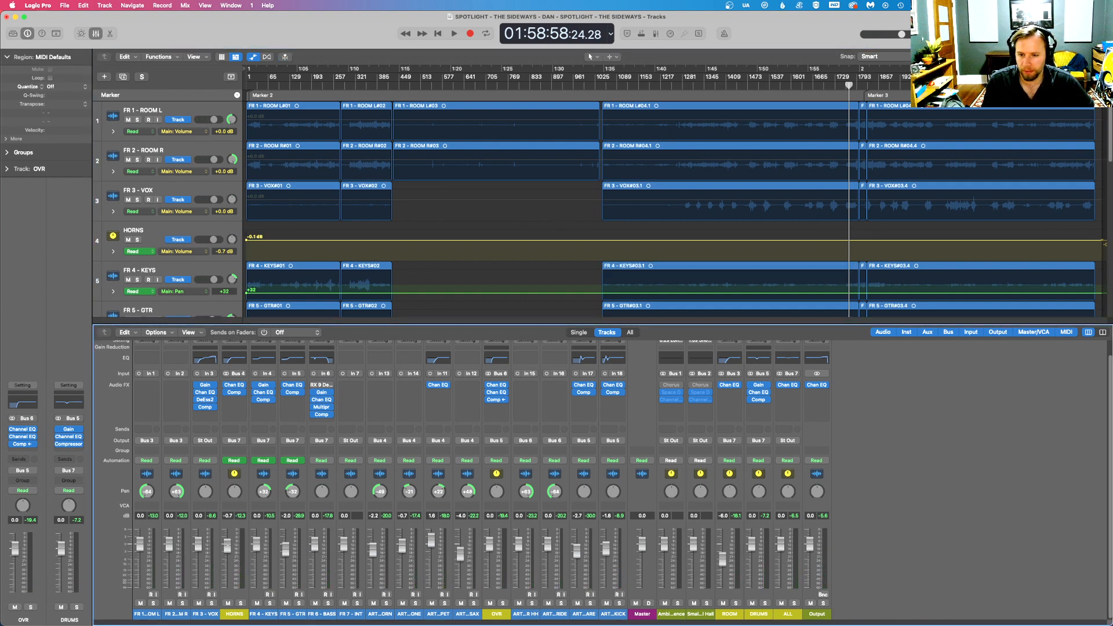
key(space)
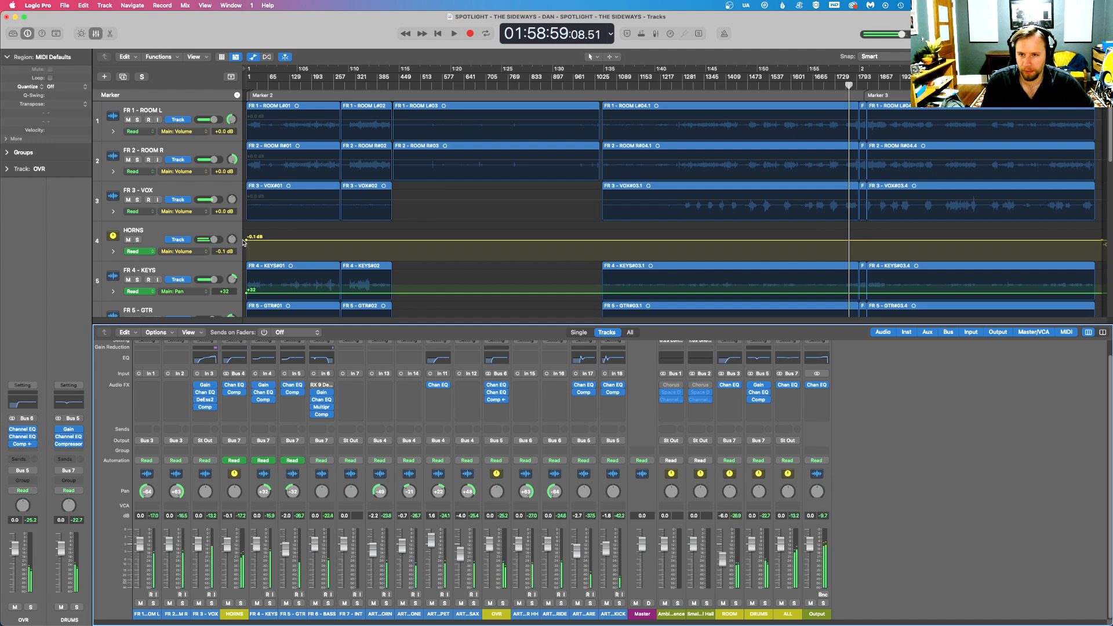
- Try to lower the HORNS volume automation line at its start and end, checking it briefly in playback
drag(246, 242, 247, 245)
key(space)
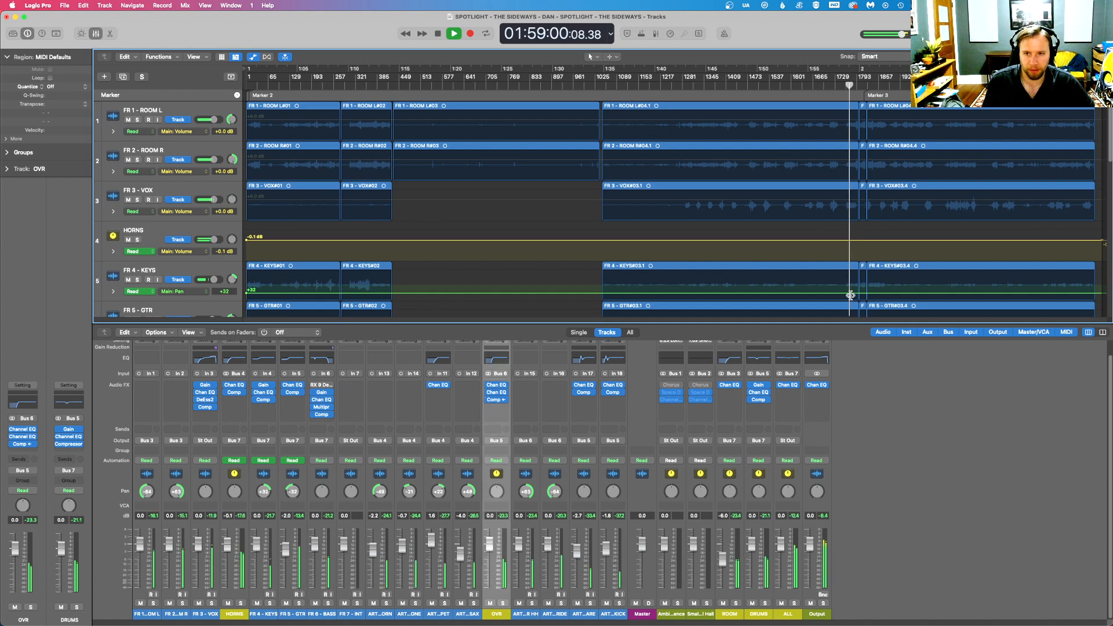
key(space)
drag(1081, 240, 1086, 242)
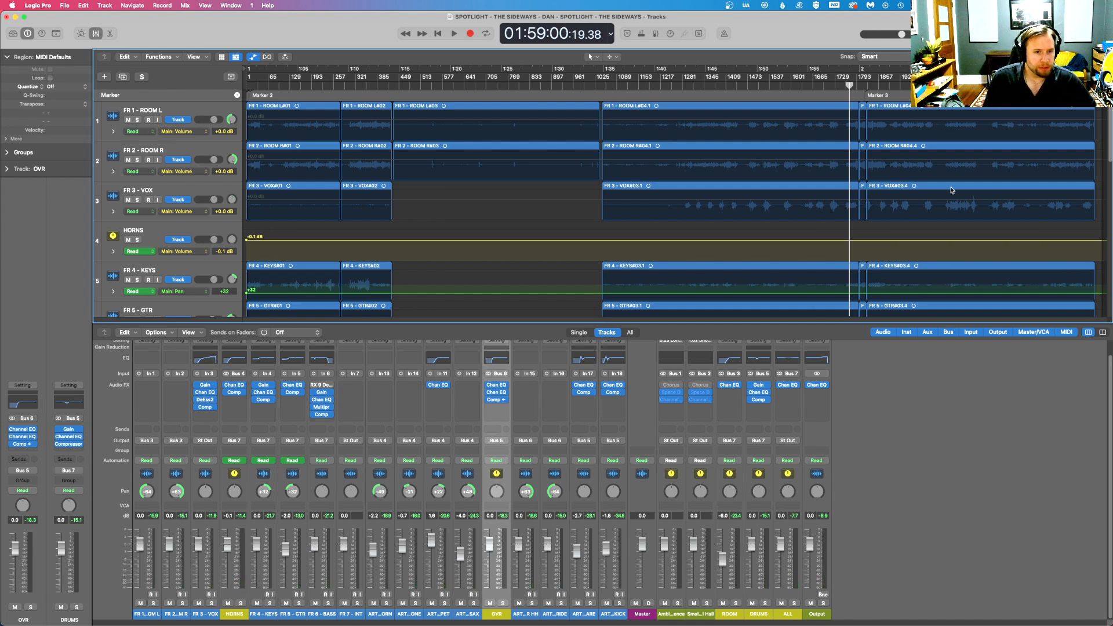
scroll(1034, 233, right, 3)
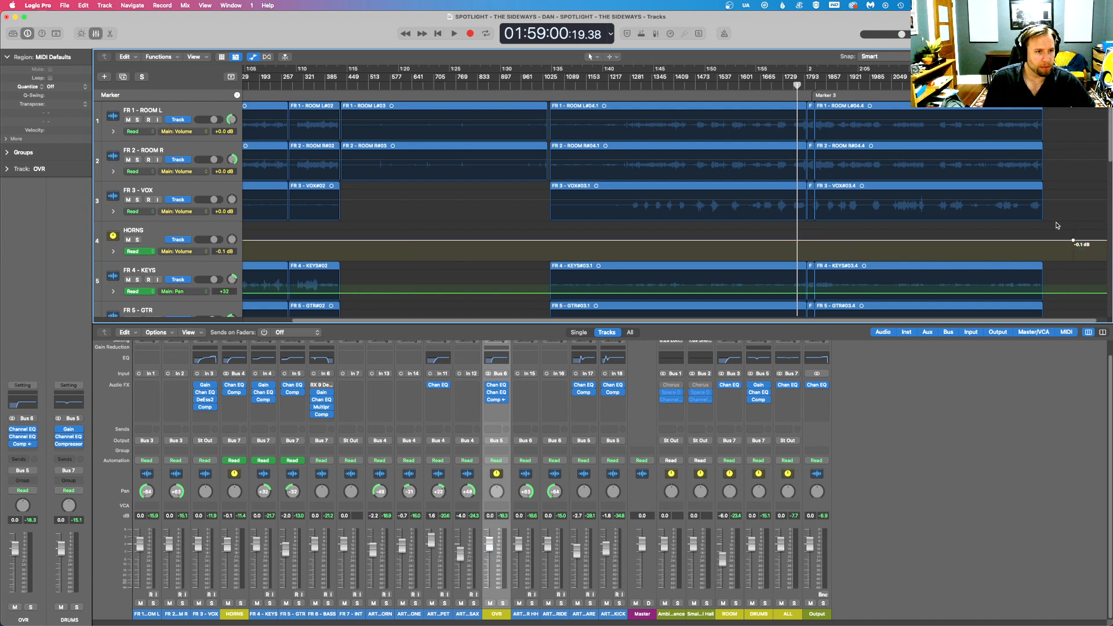
scroll(1029, 320, right, 1)
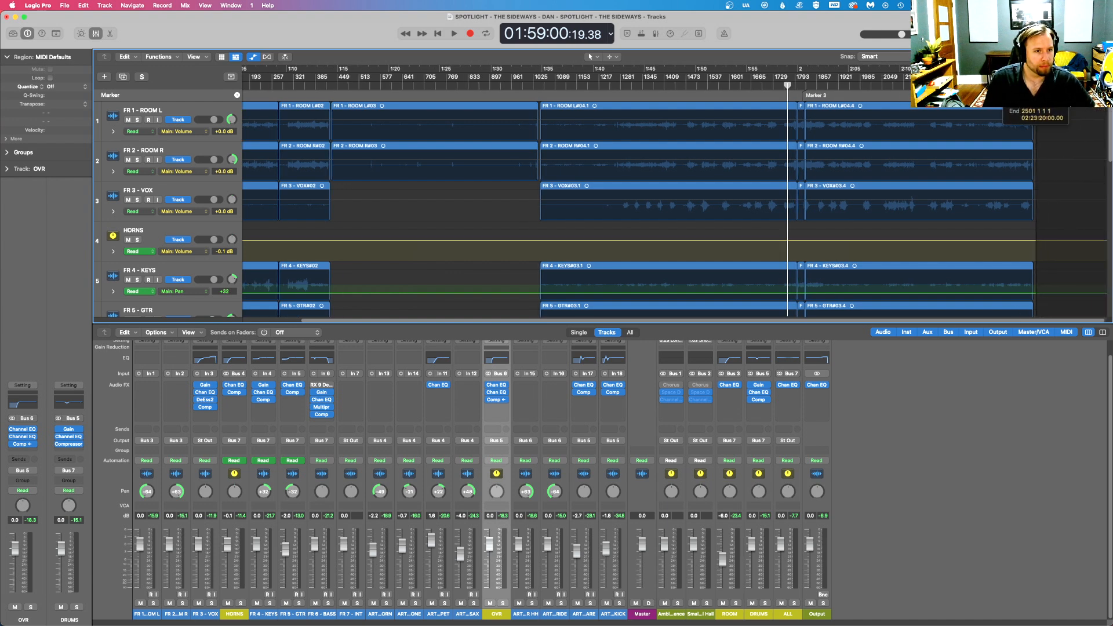
scroll(672, 209, left, 4)
- Set the HORNS bus level to -1.0 dB and audition the mix from 01:59:00 to about 01:59:11
click(179, 230)
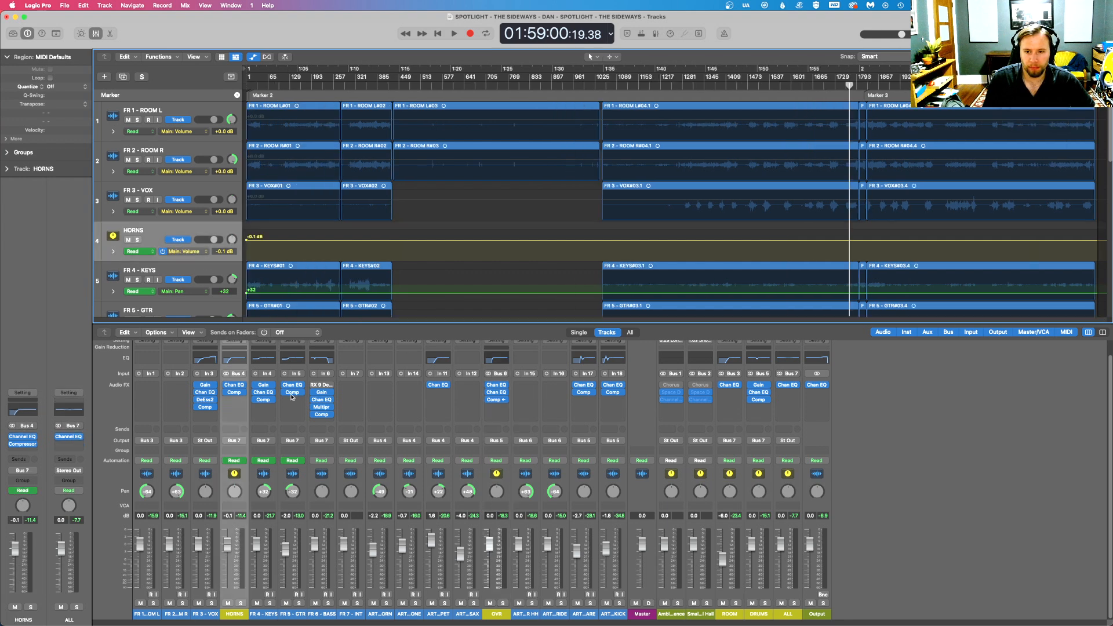
double_click(228, 516)
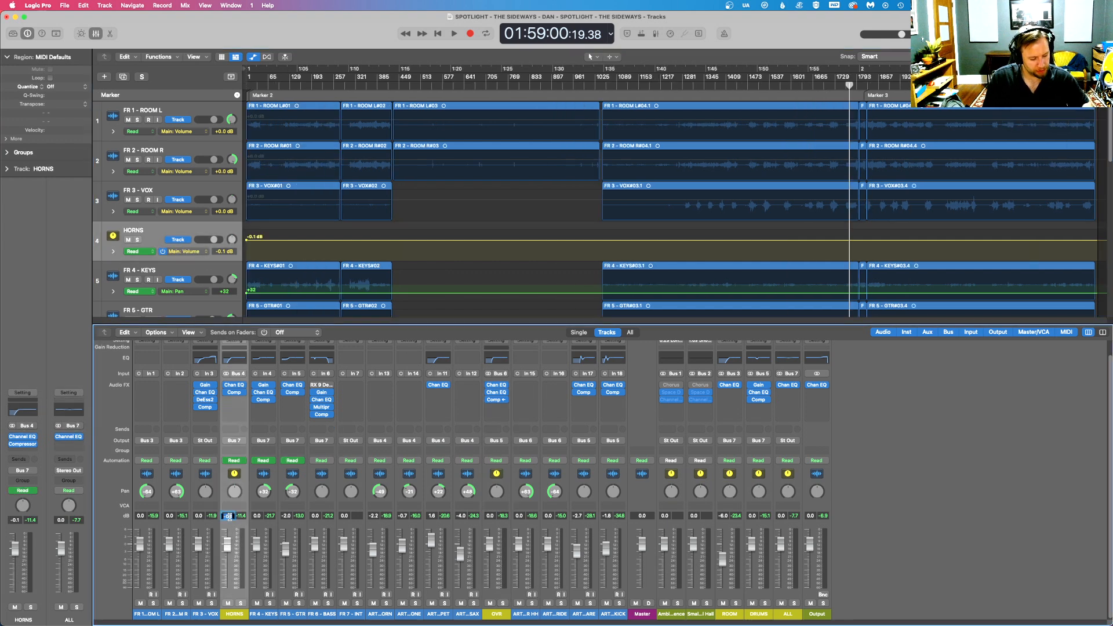
key(Return)
key(space)
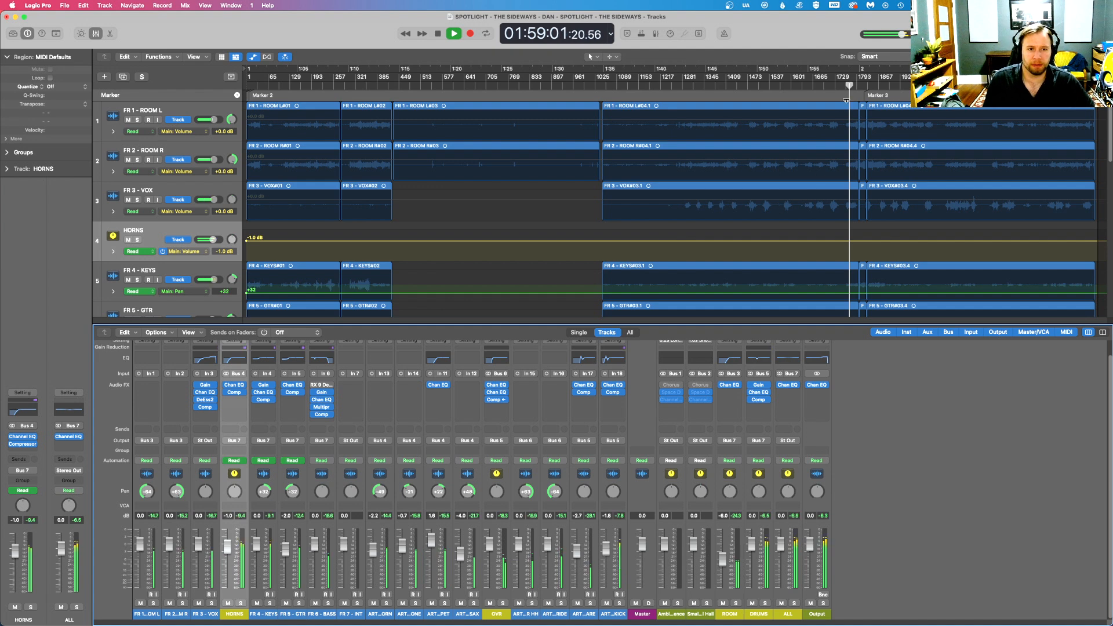
key(super+Right)
key(super+Right)
key(super+Right)
key(super+Right)
key(super+Right)
key(super+Right)
key(super+Right)
key(super+Right)
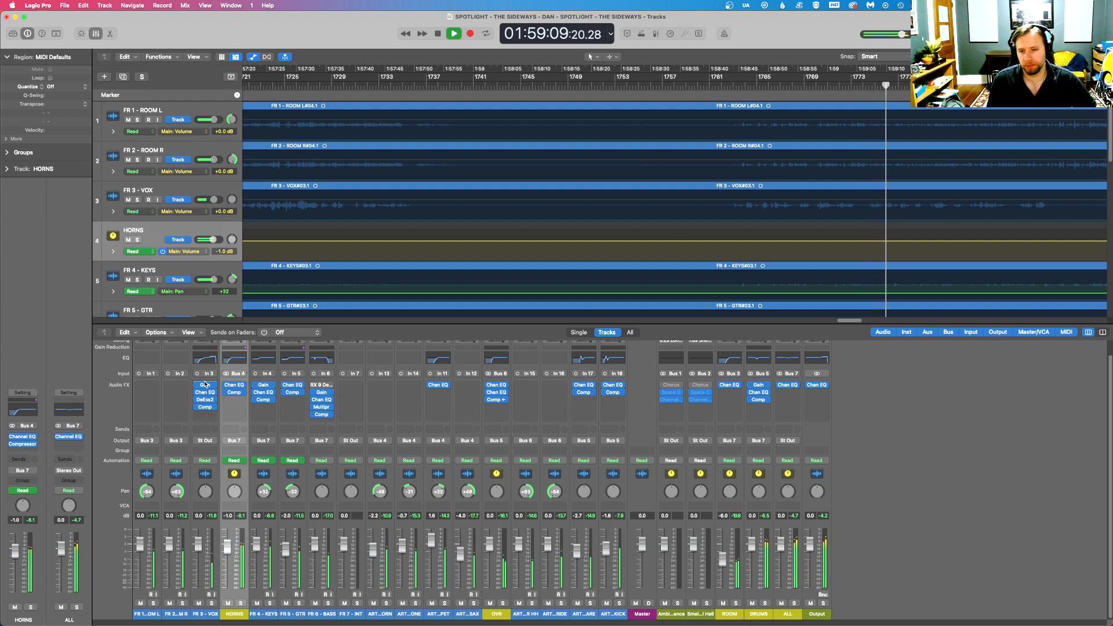
key(space)
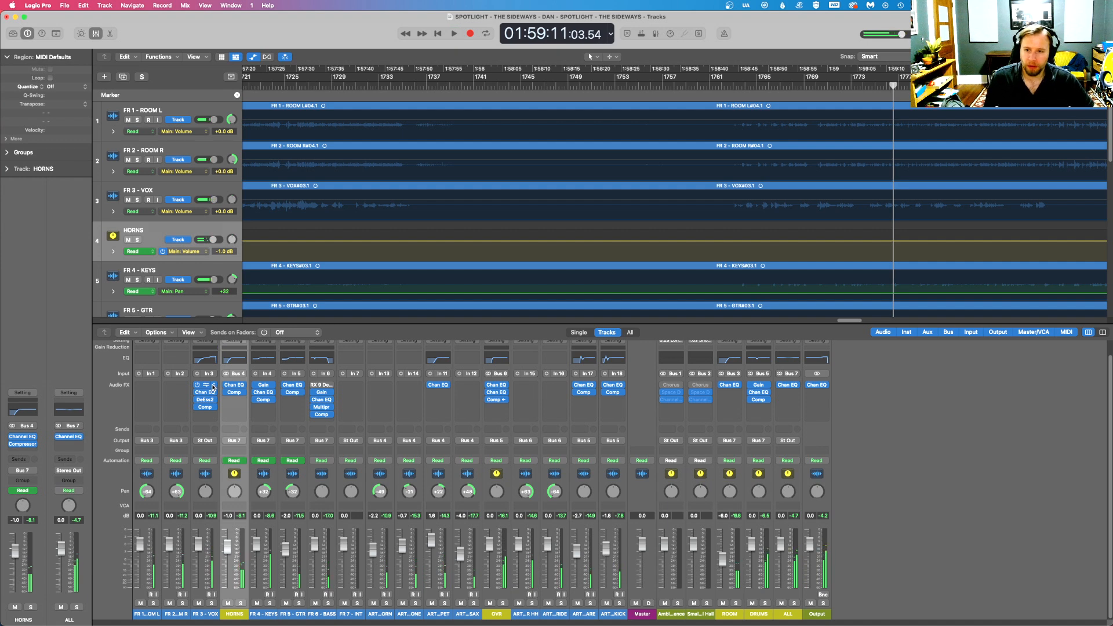
- Browse the available plug-ins, including the Waves Audio Units, for a new insert on the FR 3 - VOX channel
click(213, 387)
click(204, 387)
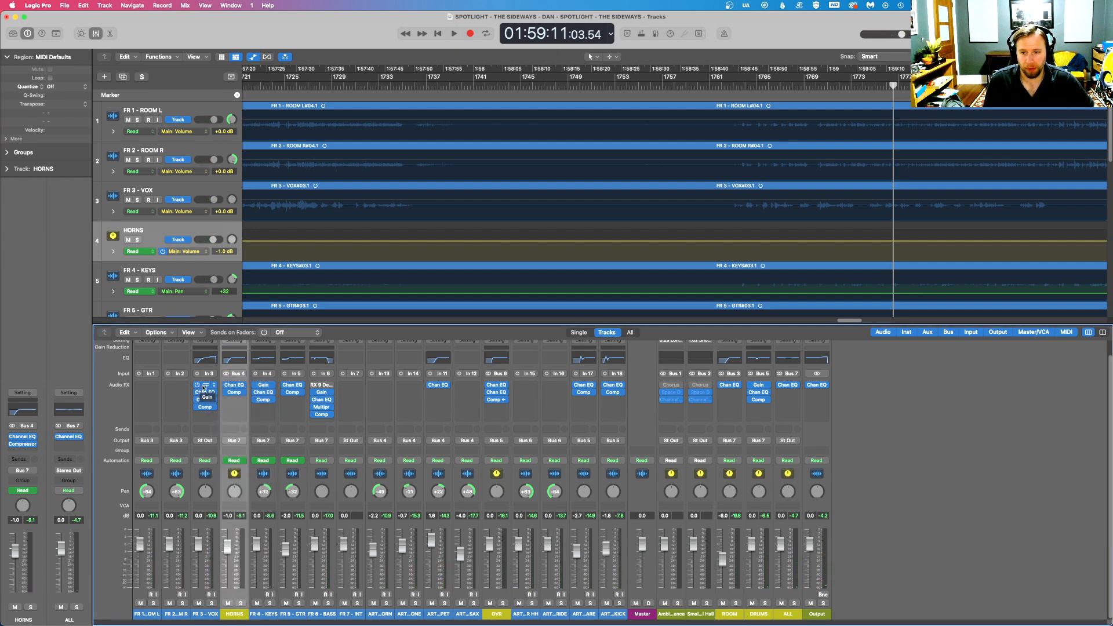
click(211, 389)
click(204, 388)
click(204, 388)
click(204, 388)
click(203, 390)
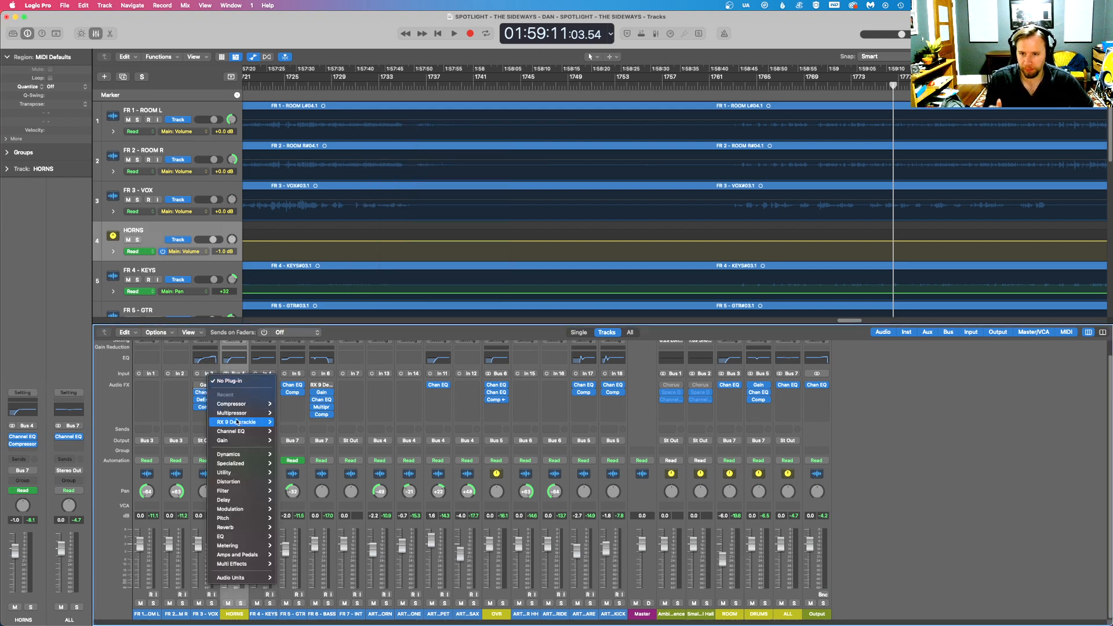
mouse_move(239, 415)
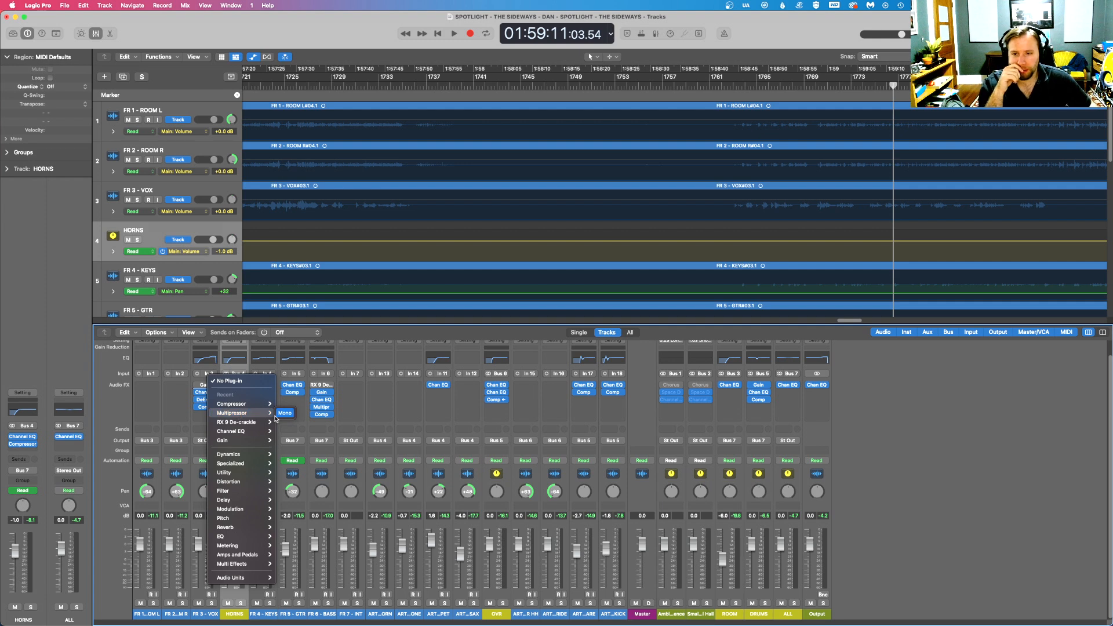
mouse_move(255, 578)
mouse_move(318, 604)
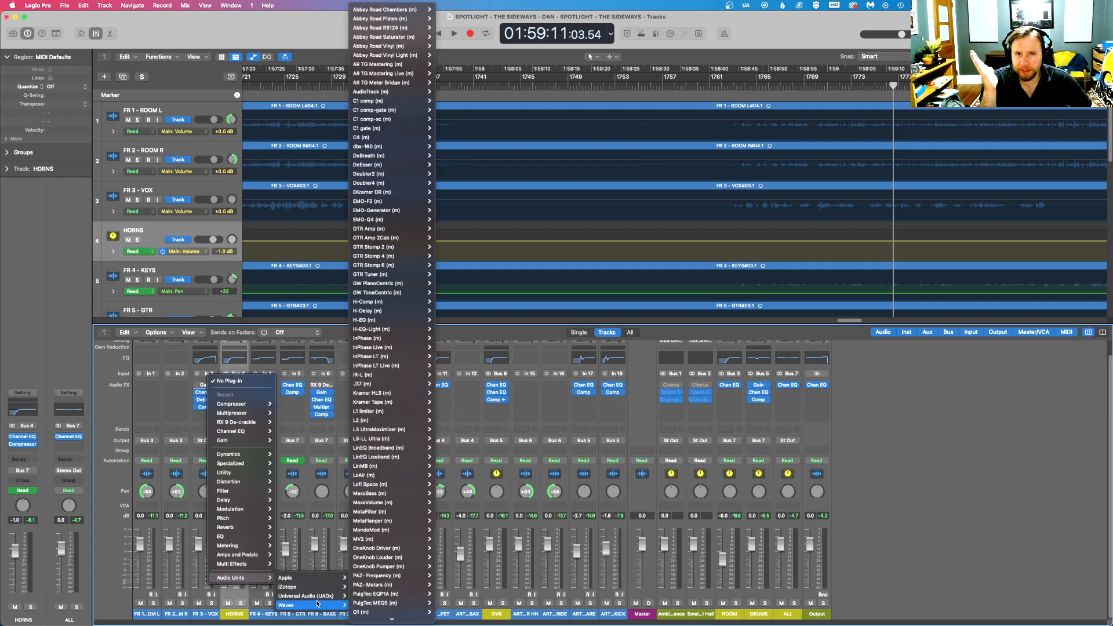
mouse_move(240, 529)
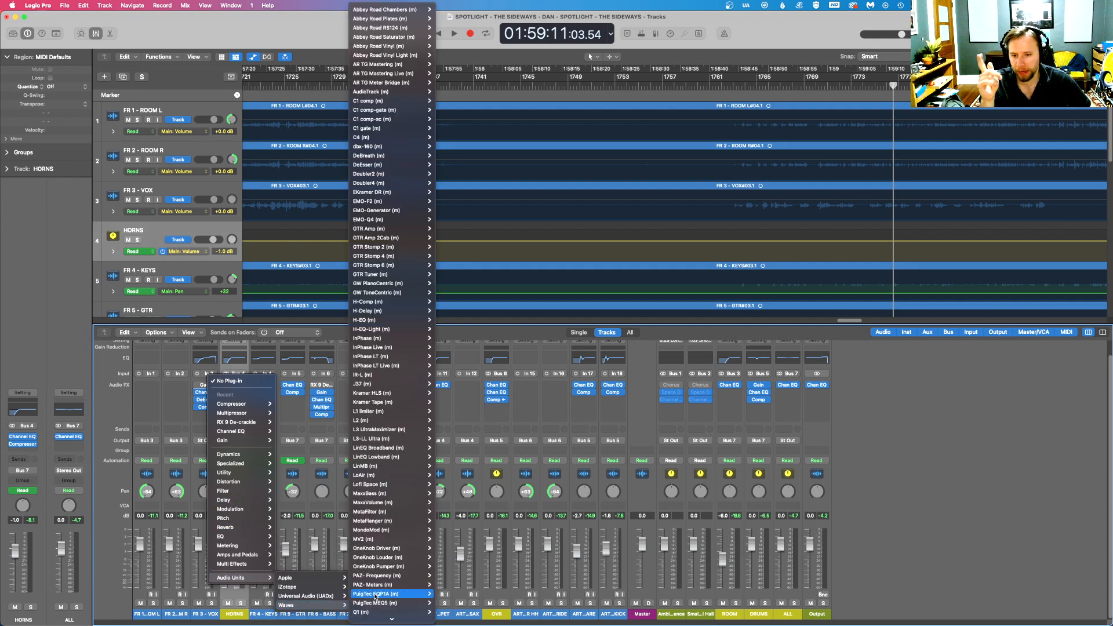
click(442, 602)
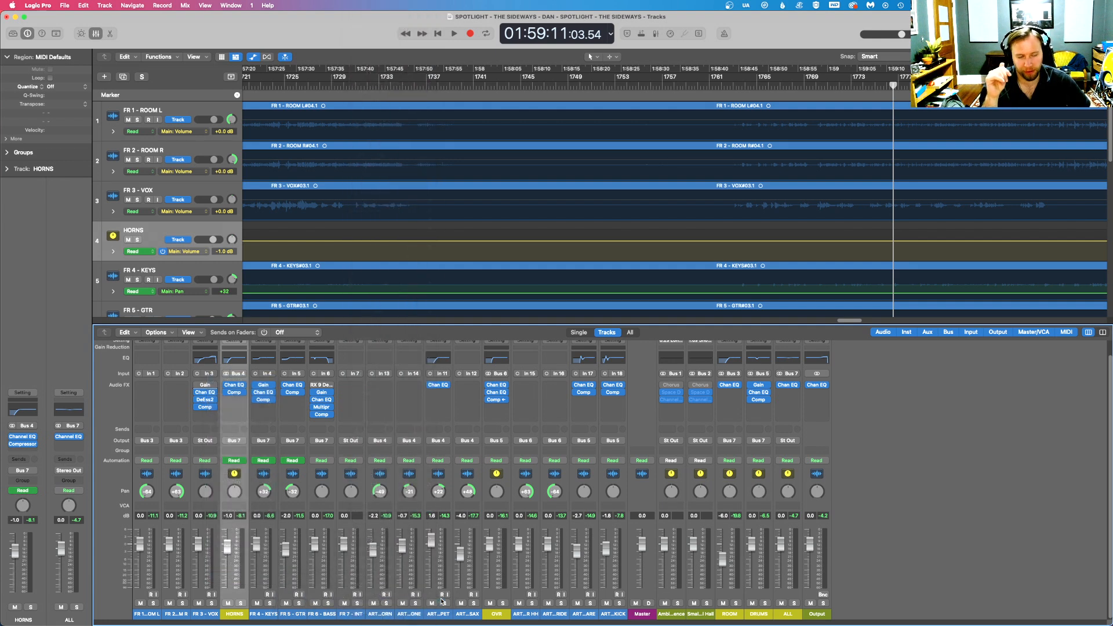